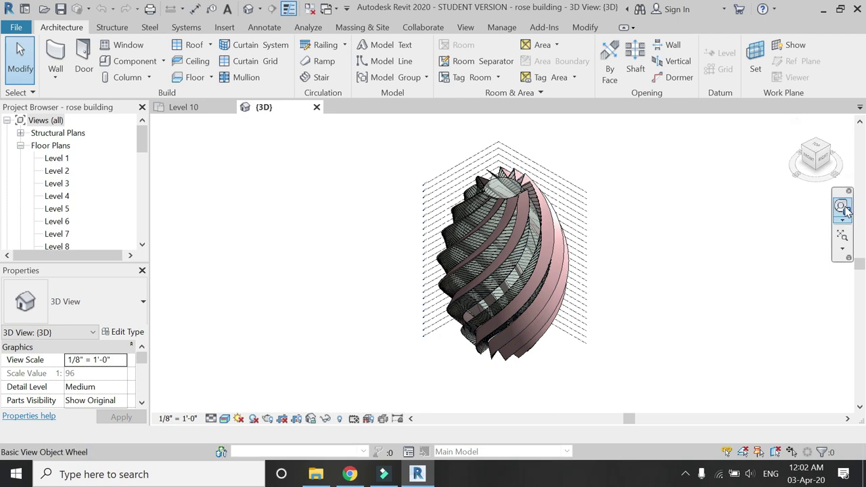
- Use the Steering Wheel to set a pivot at the rose building's centre and orbit it
click(841, 207)
drag(736, 205, 544, 292)
drag(534, 326, 318, 338)
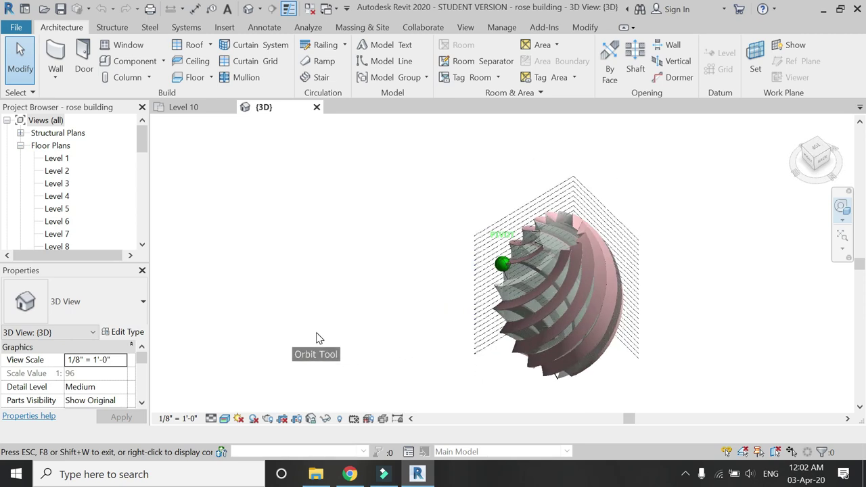
- Orbit the rose building upright, then inspect it from the Front and Top ViewCube views
drag(394, 331, 729, 291)
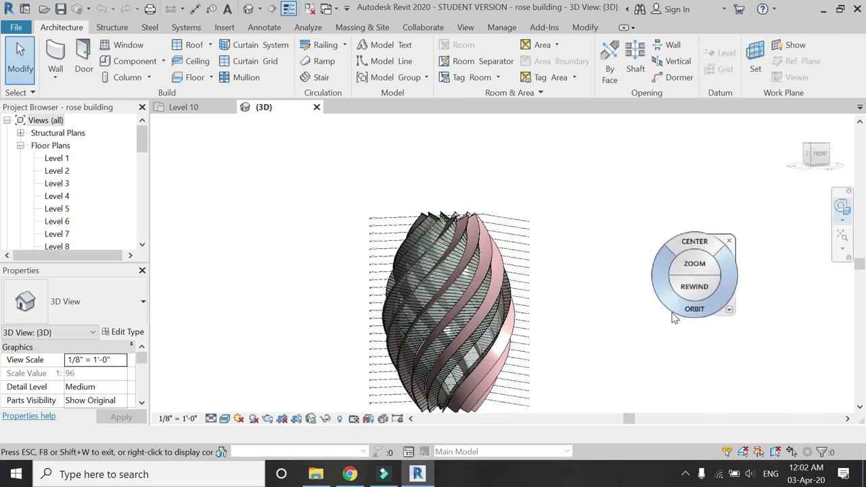
key(Escape)
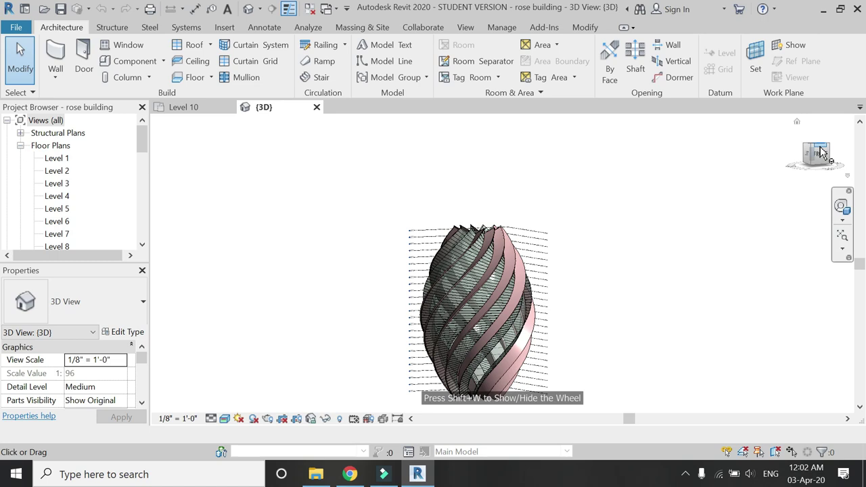
click(821, 155)
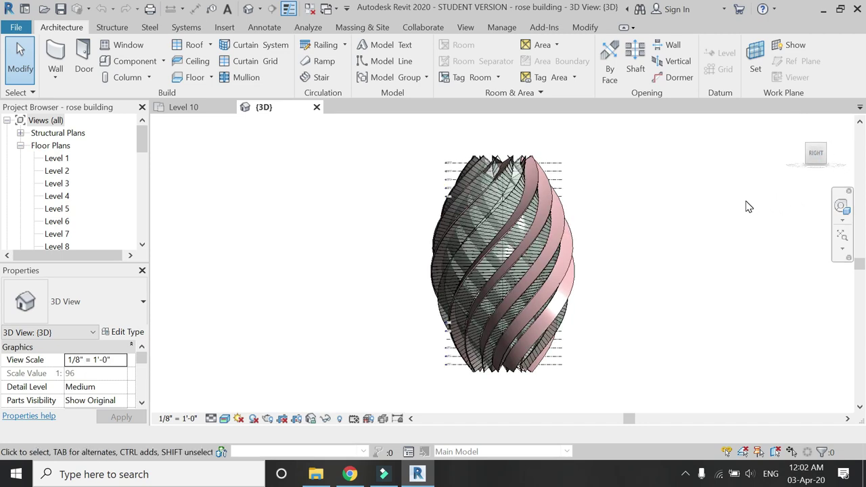
click(815, 139)
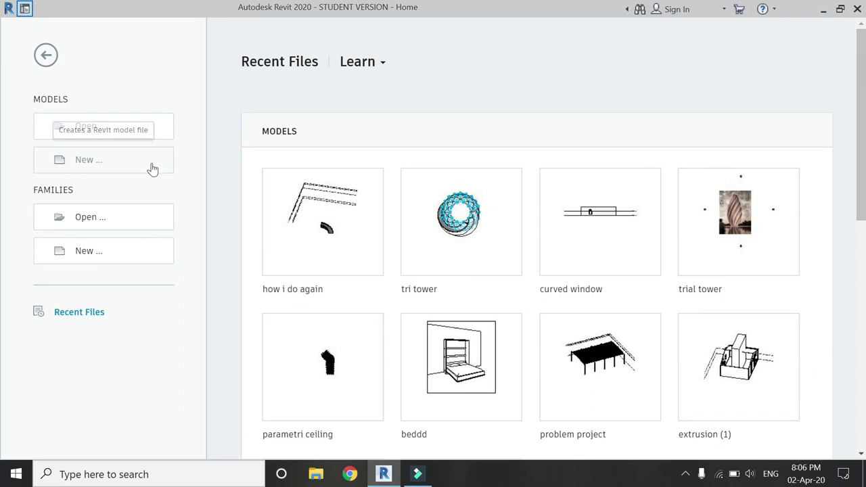
- Create a project from the Architectural Template and open its South elevation
click(151, 162)
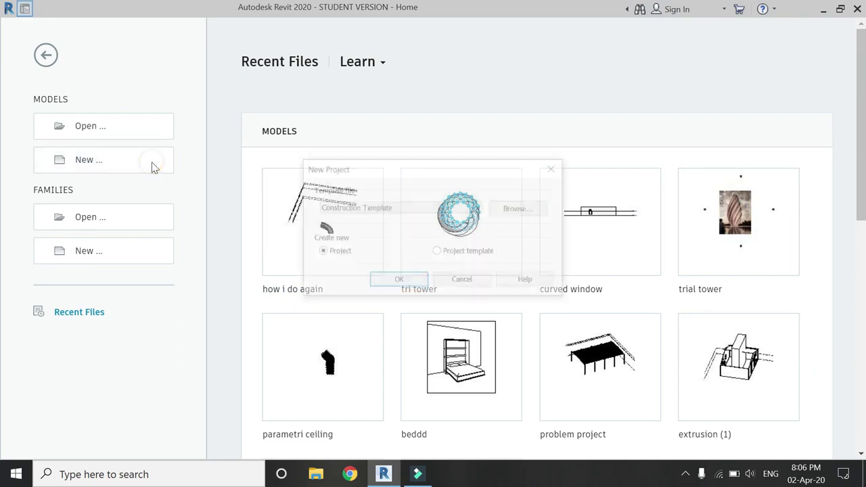
click(339, 209)
click(400, 233)
click(398, 282)
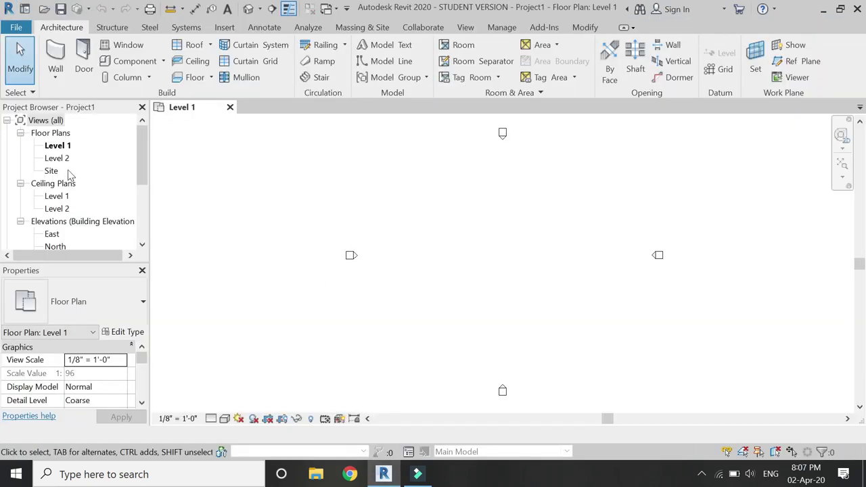
scroll(67, 170, down, 2)
double_click(55, 209)
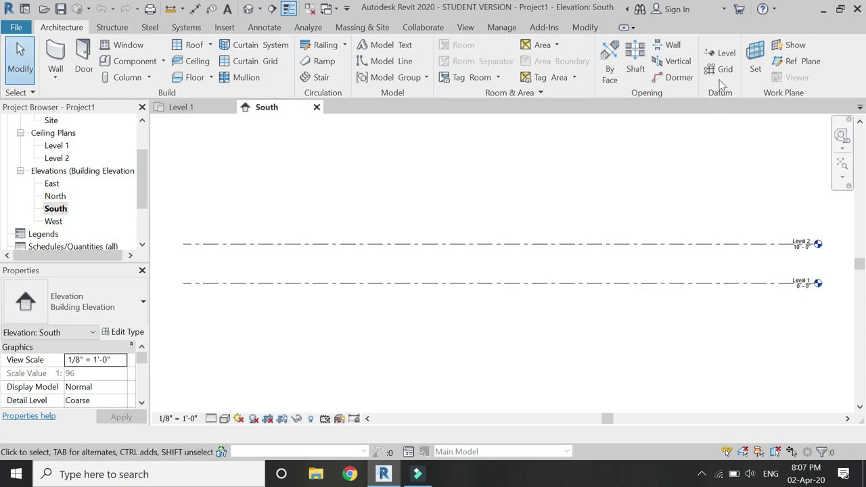
- Using Level with Pick Lines at a 10' offset, add Levels 3 through 13 above Level 2
click(722, 54)
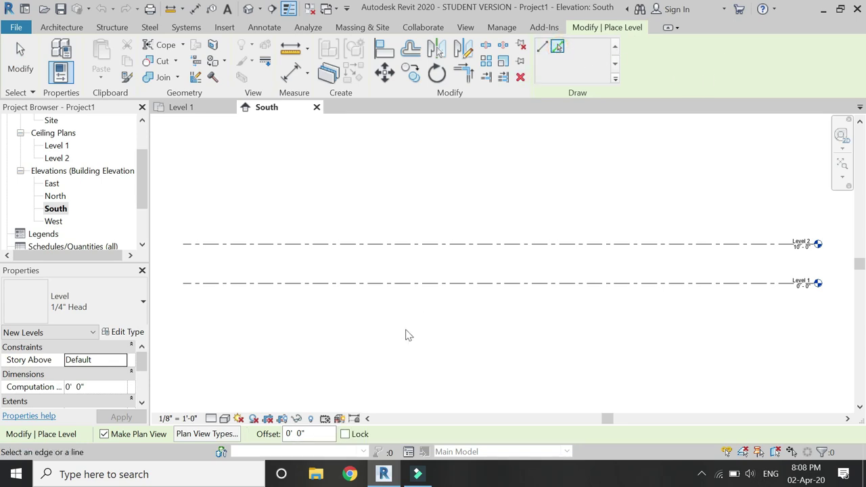
click(309, 431)
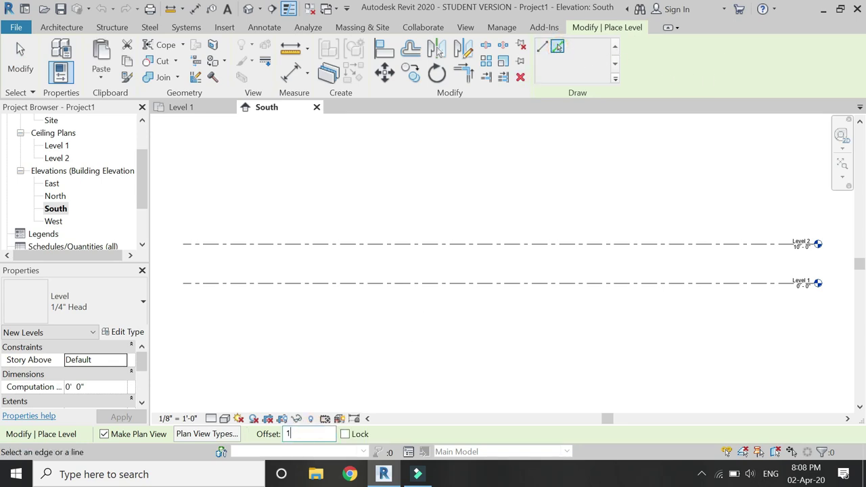
scroll(396, 360, down, 1)
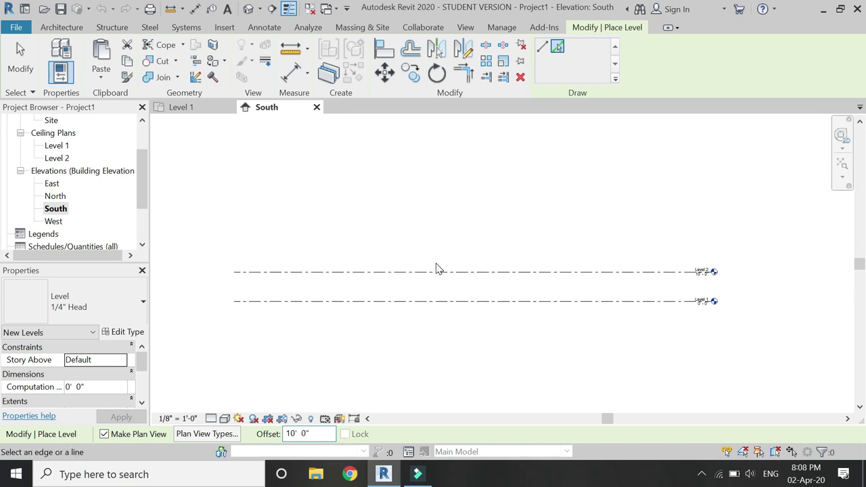
click(438, 241)
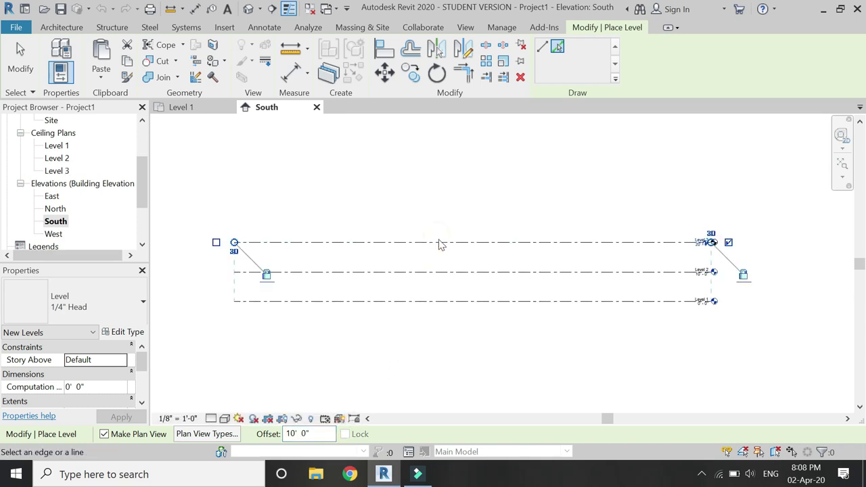
click(438, 241)
click(442, 212)
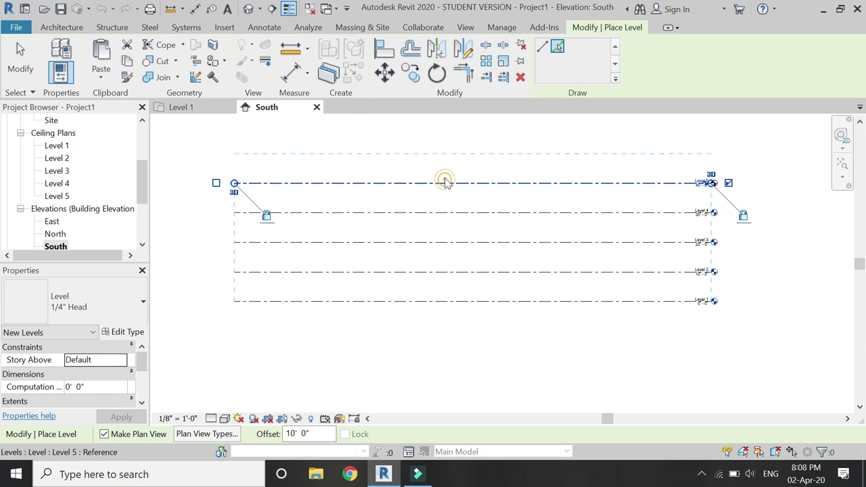
click(446, 183)
click(449, 151)
scroll(421, 400, down, 2)
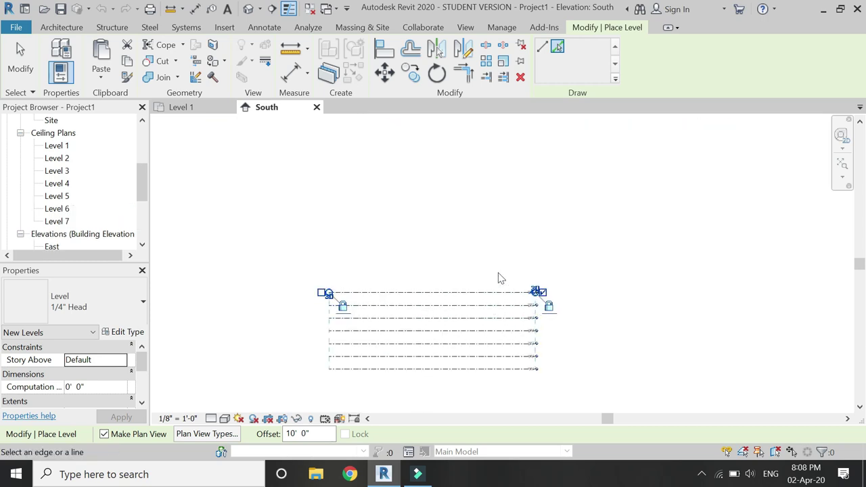
scroll(500, 278, up, 2)
click(497, 309)
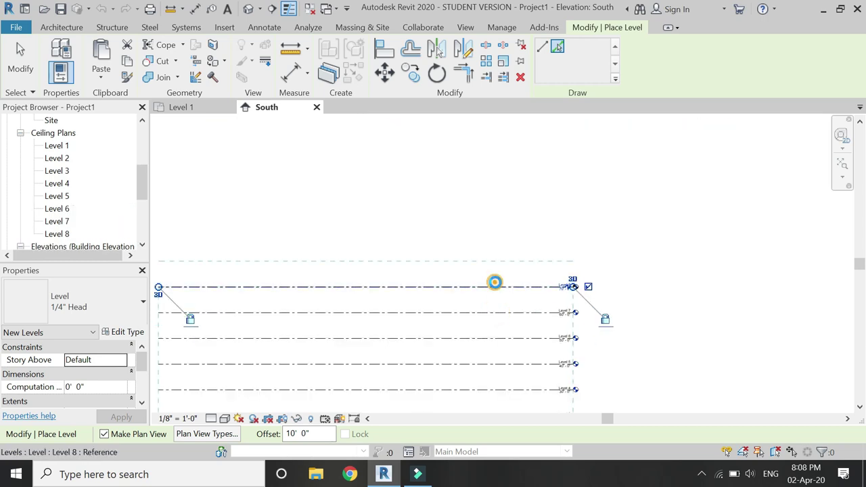
click(495, 284)
click(499, 257)
click(501, 234)
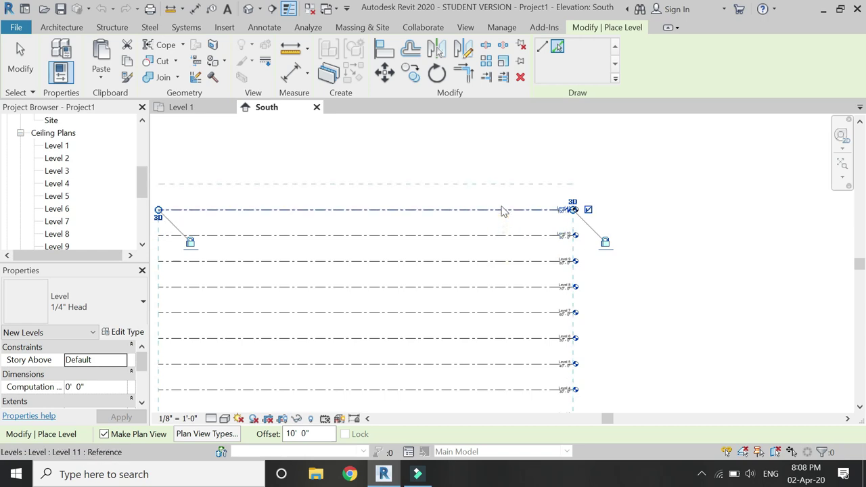
click(502, 211)
click(502, 184)
- Continue stacking levels 10' apart from Level 14 up to the top level, then finish
scroll(479, 311, down, 3)
scroll(479, 311, up, 4)
click(501, 328)
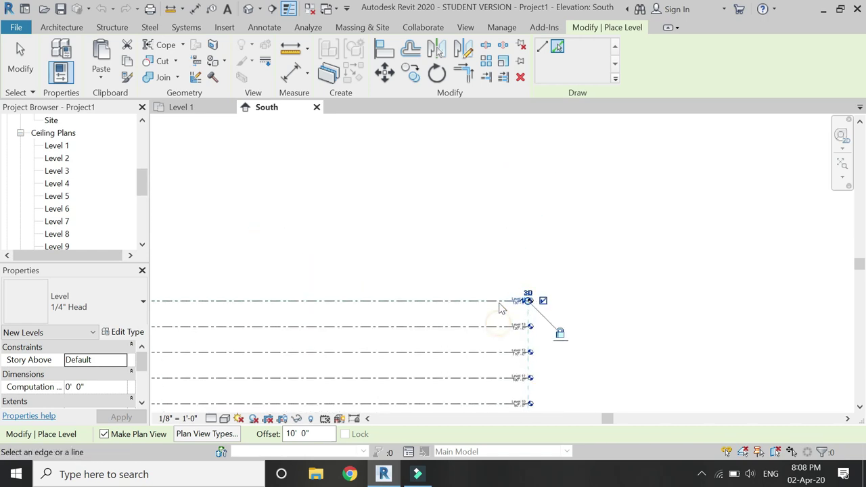
click(502, 302)
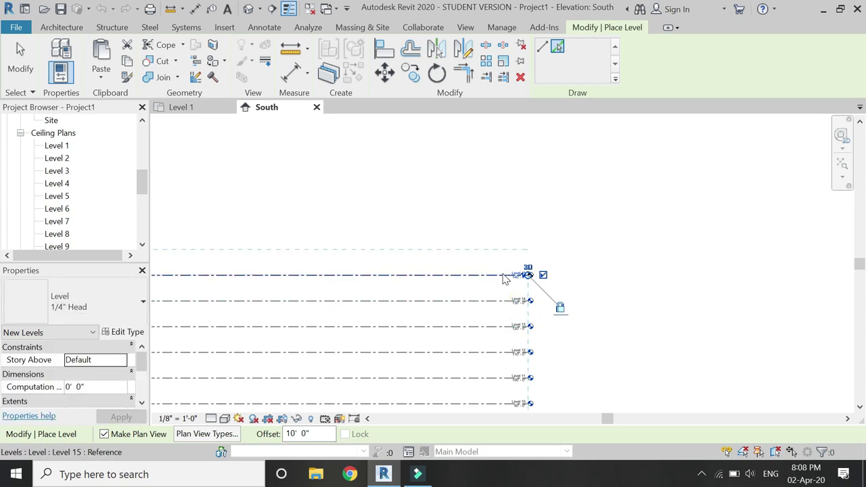
click(504, 277)
click(503, 251)
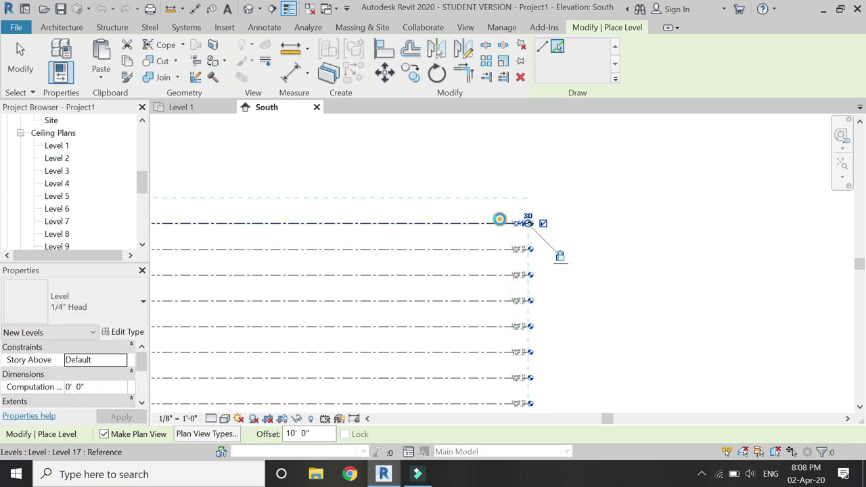
click(499, 194)
scroll(512, 241, down, 3)
scroll(512, 243, up, 3)
click(487, 350)
click(471, 298)
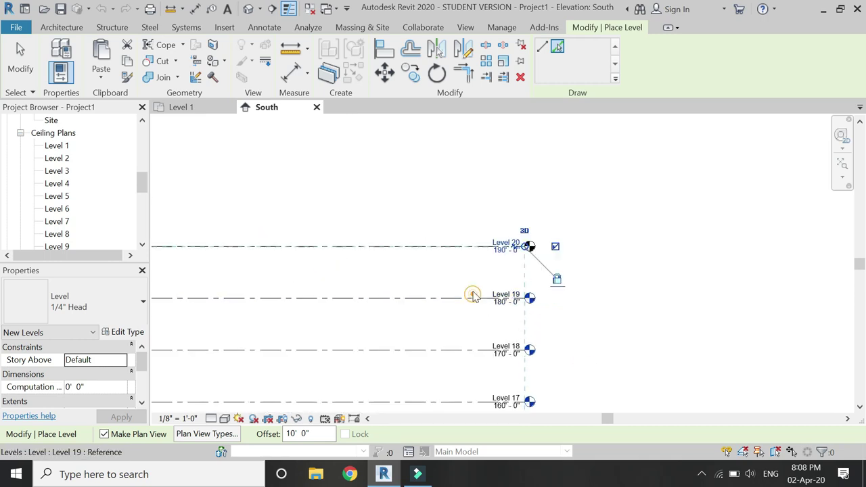
click(470, 247)
click(467, 196)
scroll(462, 232, down, 3)
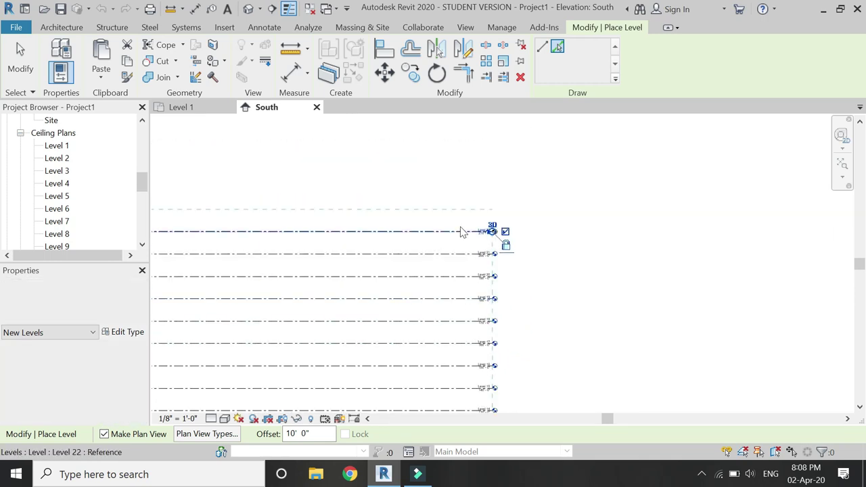
scroll(460, 232, up, 3)
click(460, 234)
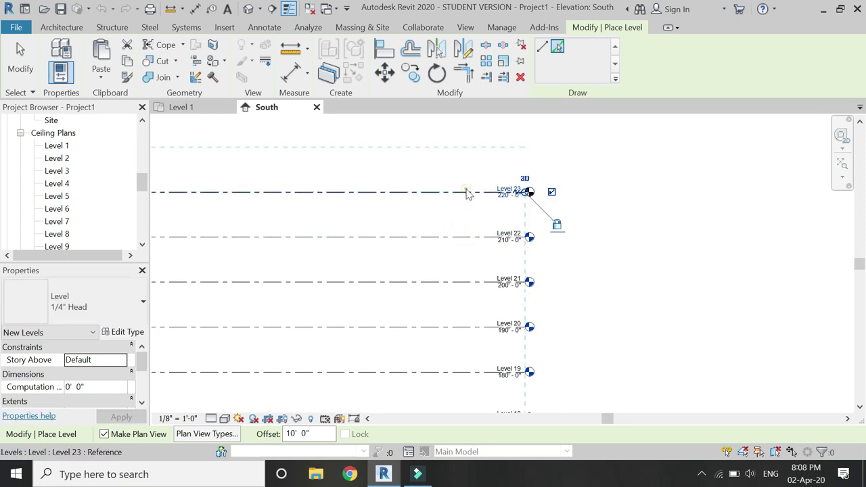
click(467, 195)
scroll(480, 239, down, 4)
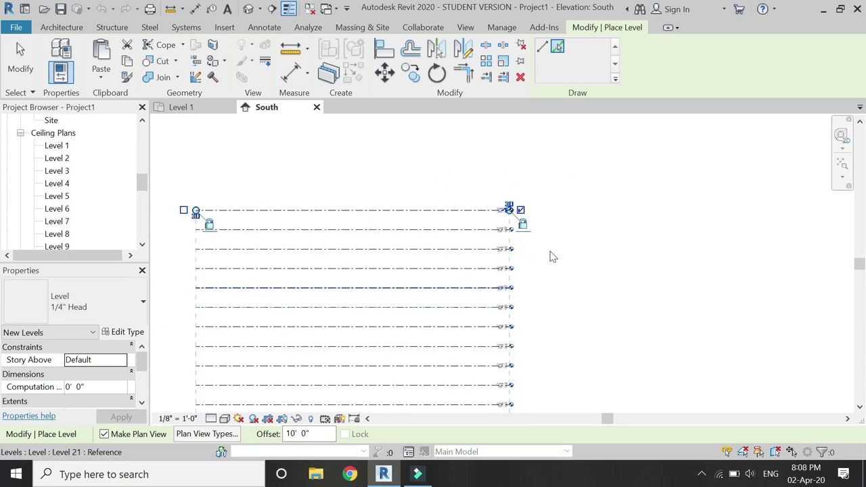
scroll(441, 158, down, 3)
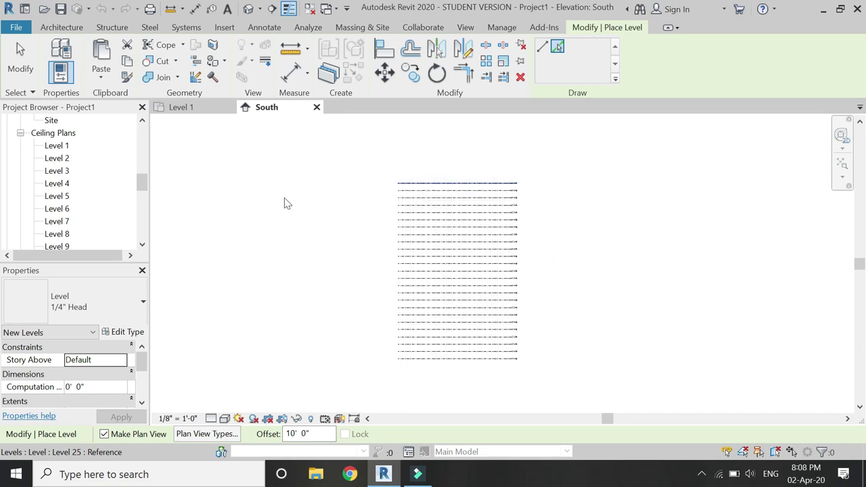
key(Escape)
key(Escape)
scroll(62, 162, up, 2)
- Start an in-place mass named Mass 1 and open the Level 1 floor plan
click(20, 209)
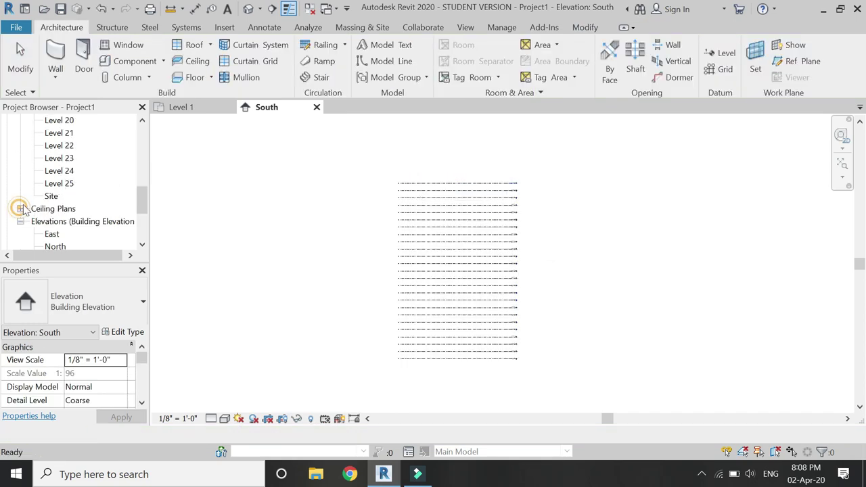
scroll(51, 203, up, 7)
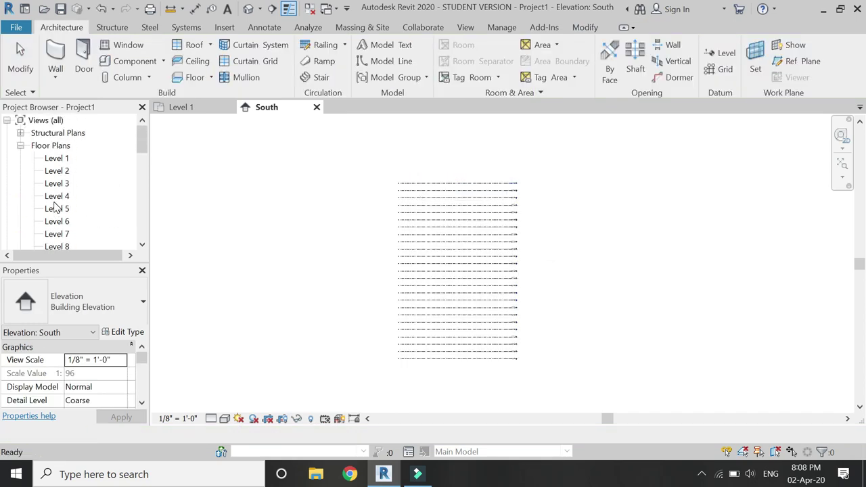
click(351, 28)
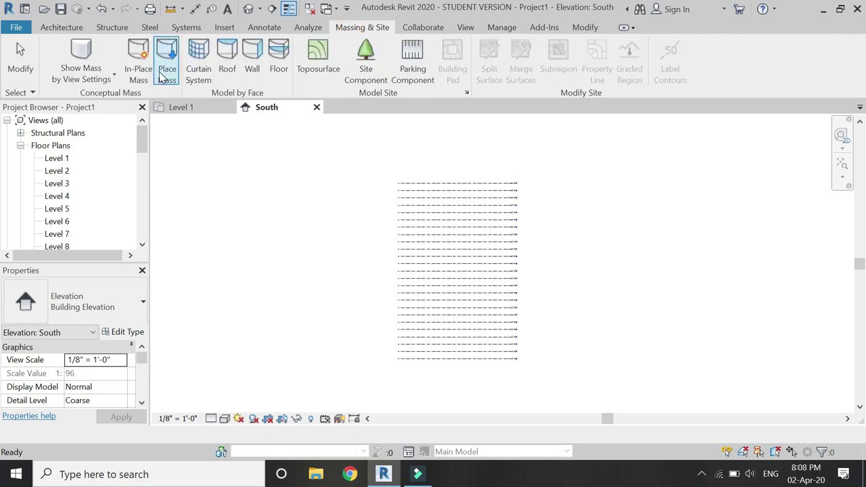
click(138, 60)
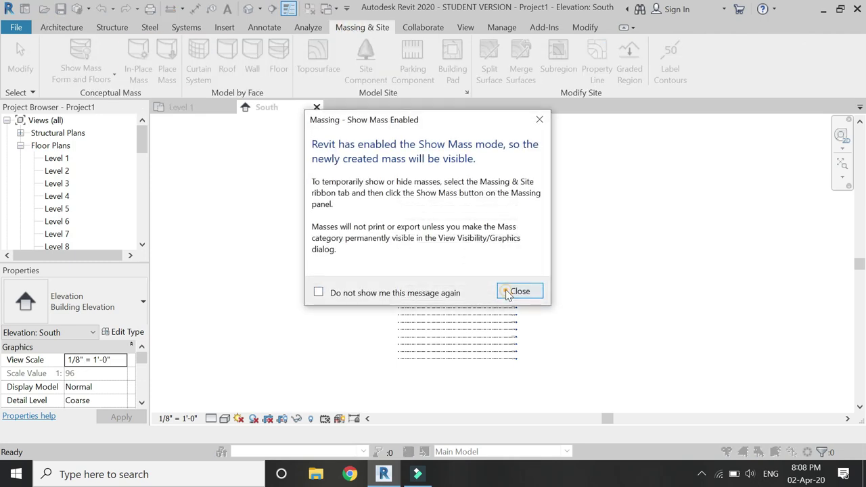
click(519, 292)
click(447, 260)
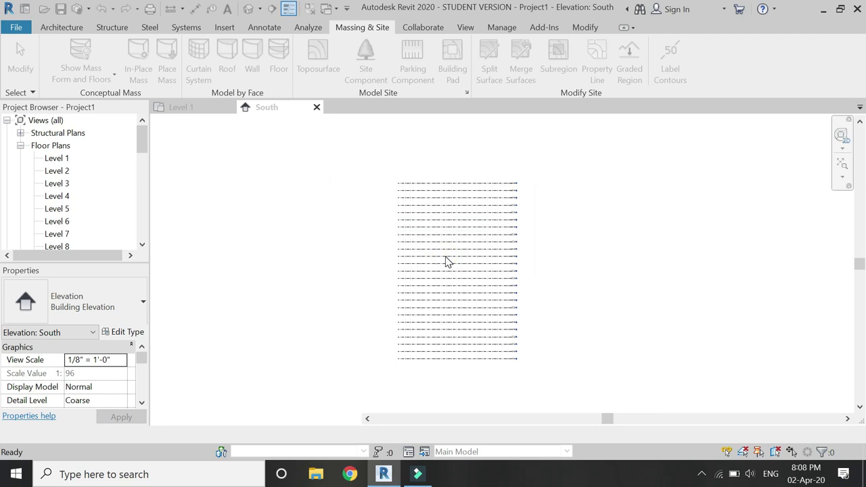
click(206, 107)
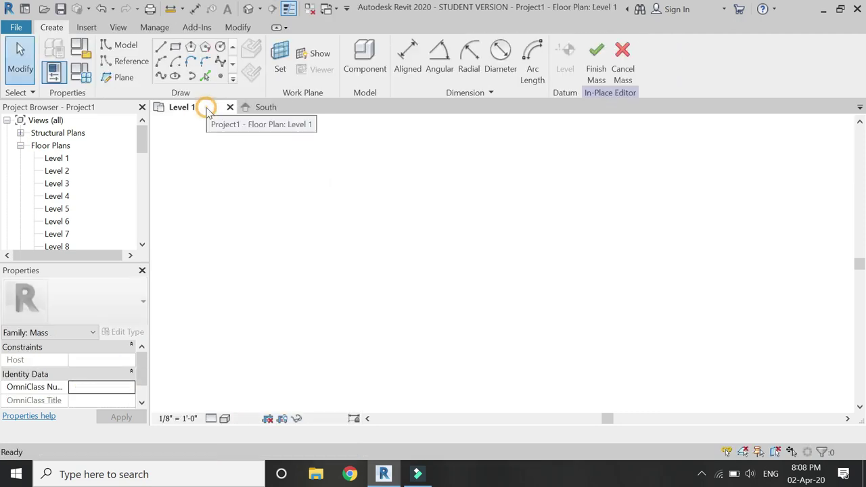
- Draw concentric 24-foot and 72-foot circles at the plan centre on Level 1
click(220, 48)
click(496, 258)
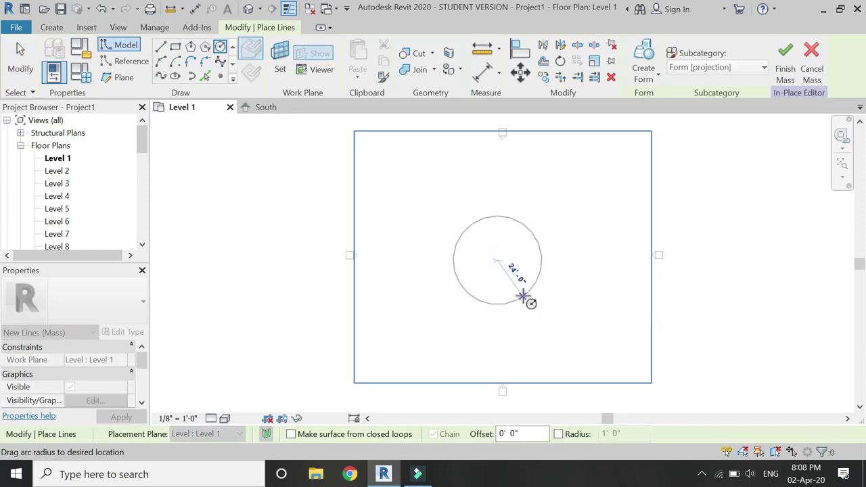
click(522, 296)
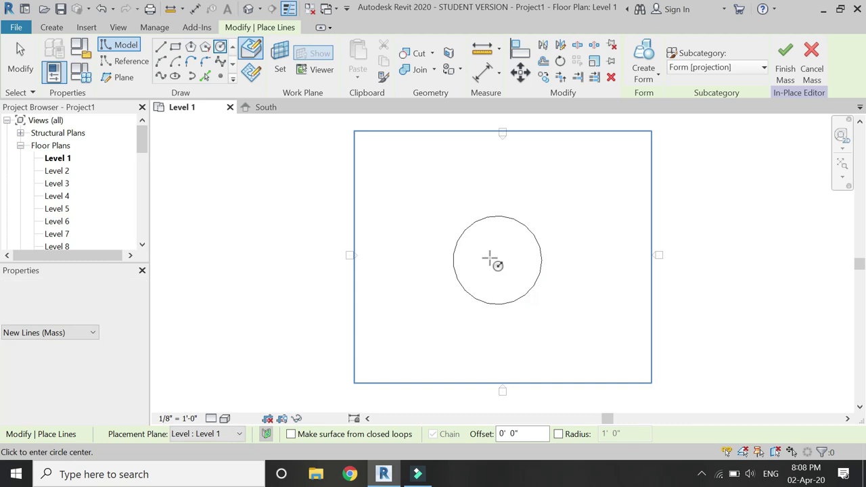
click(491, 259)
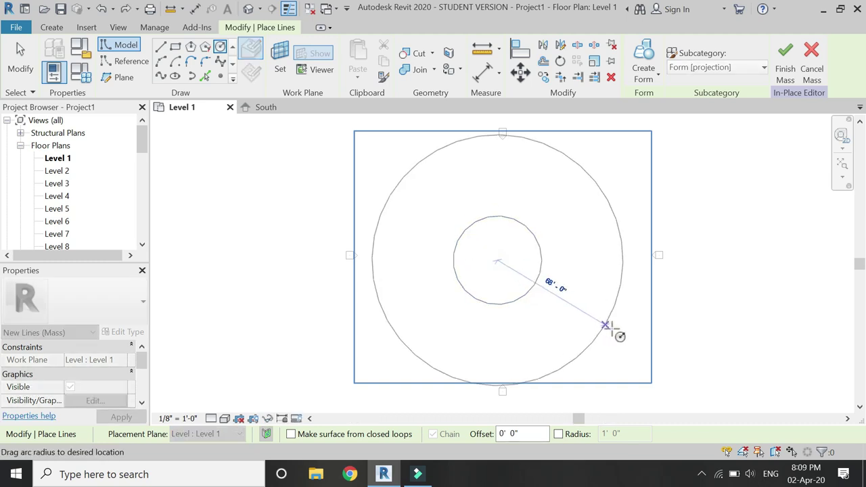
click(610, 330)
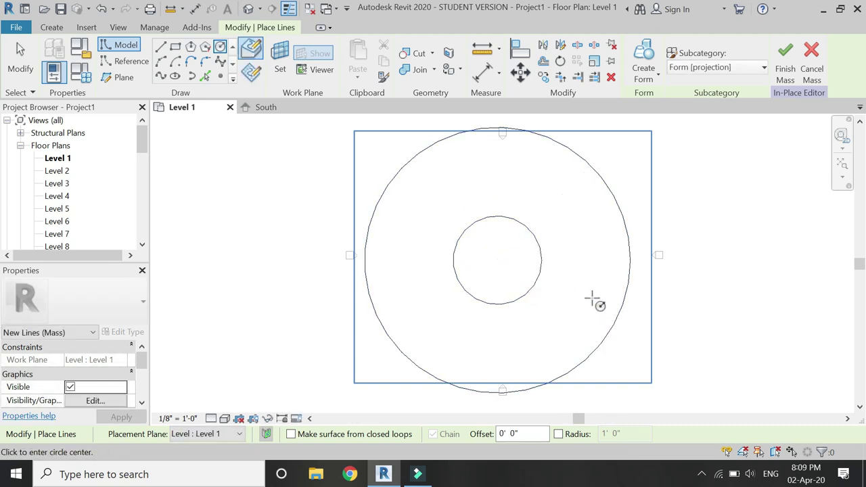
- Draw a matching 24-foot circle on Level 25 and view the circles in 3D
click(235, 434)
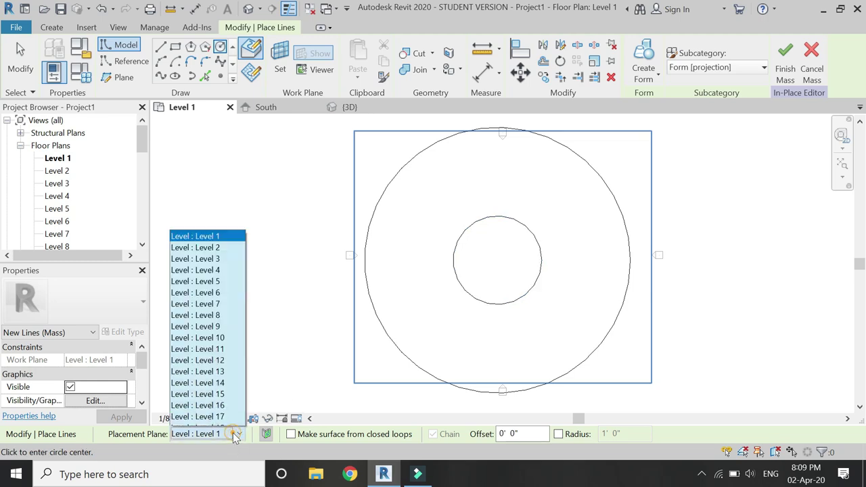
scroll(223, 406, down, 2)
click(222, 410)
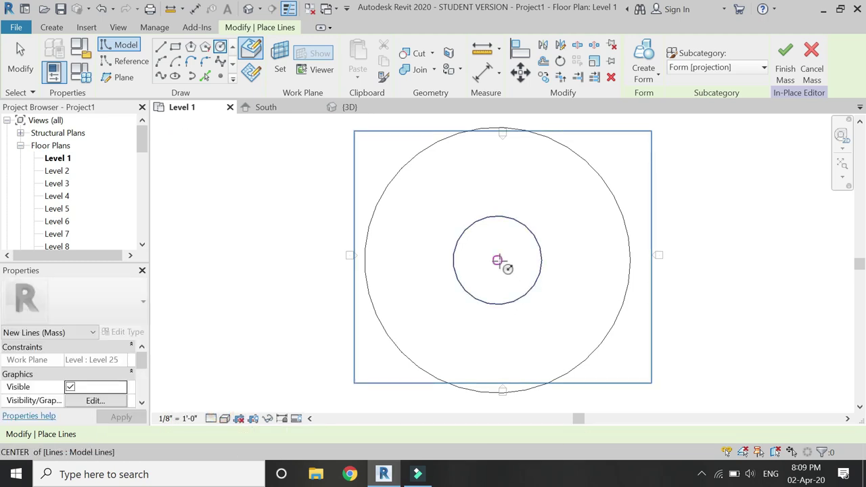
click(498, 261)
click(527, 293)
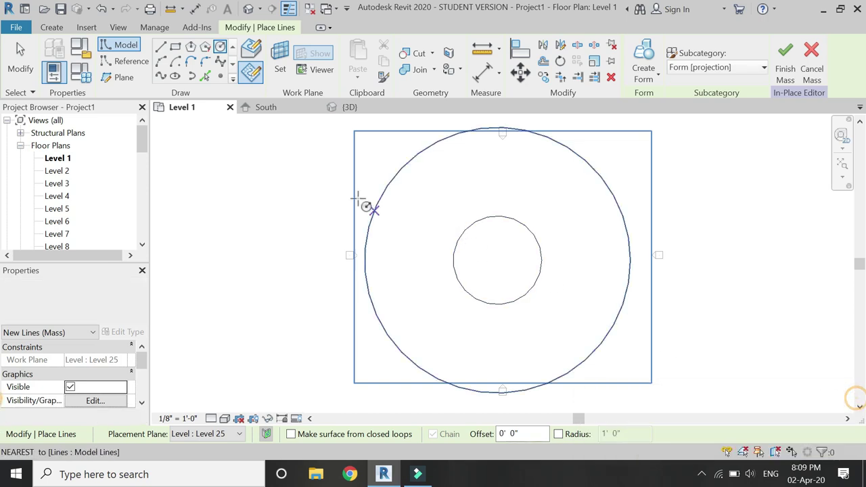
key(Escape)
click(350, 107)
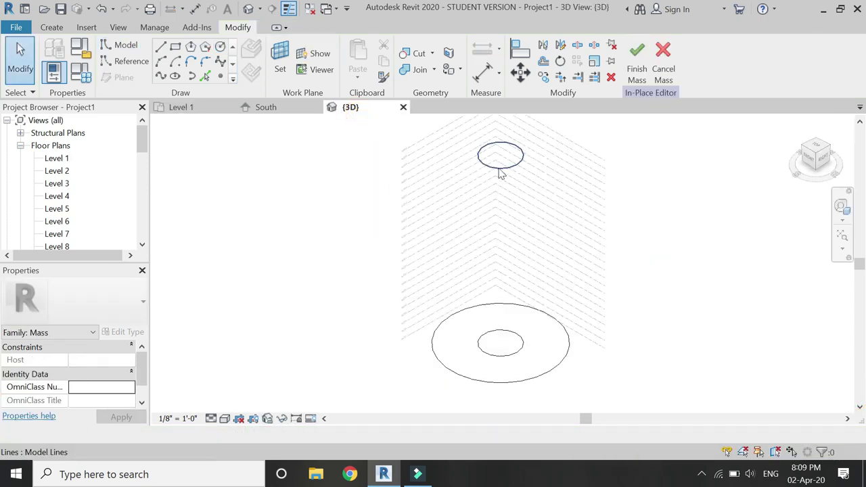
- Rehost the large 72-foot circle to Level 12
click(478, 308)
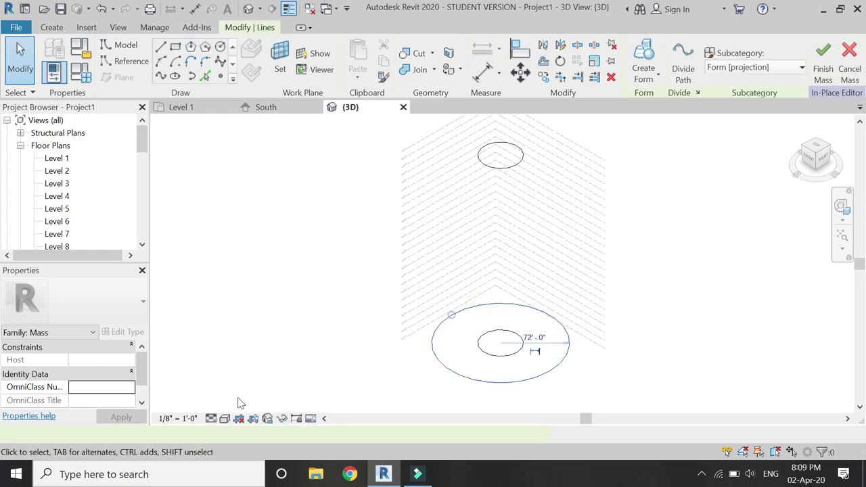
click(180, 418)
click(182, 420)
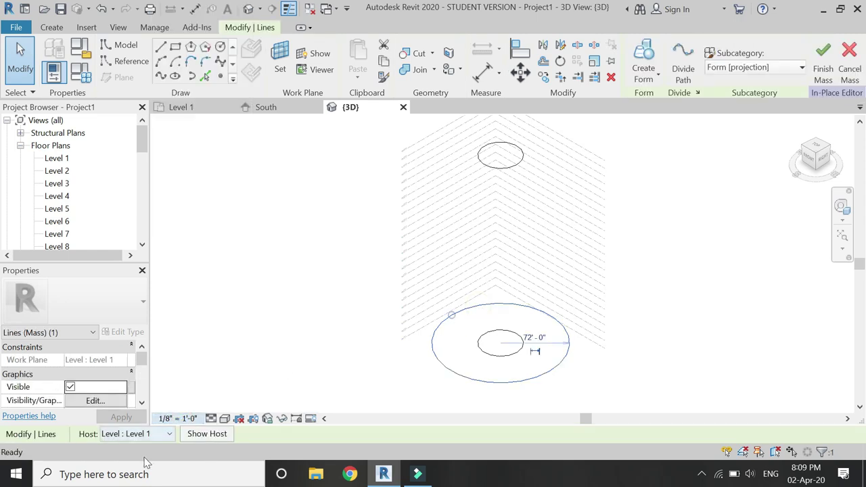
click(162, 437)
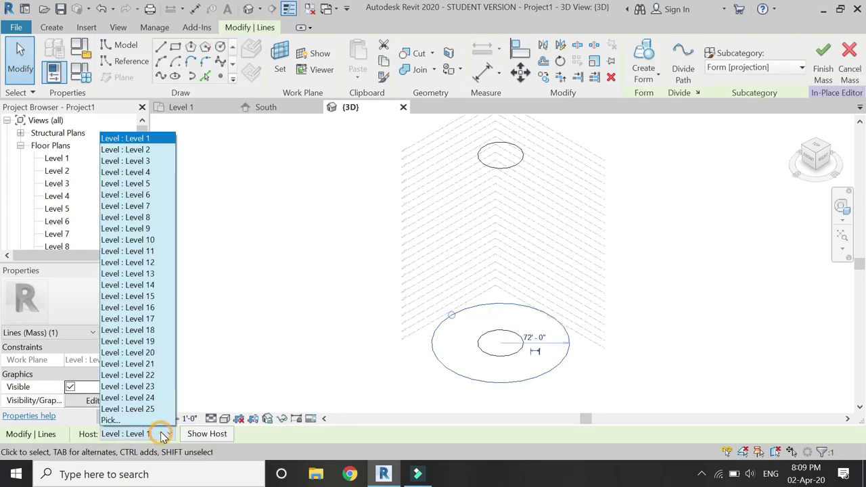
click(159, 262)
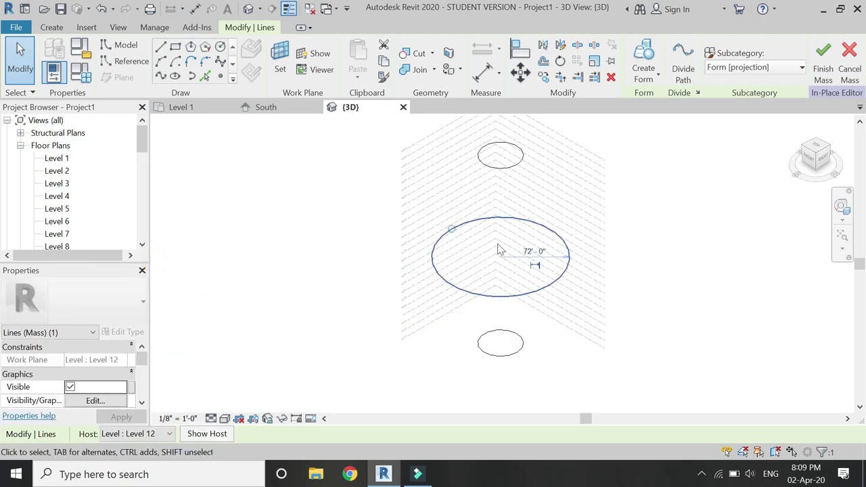
- Select the top, middle and bottom circles together
click(494, 284)
click(501, 165)
ctrl+click(540, 284)
ctrl+click(508, 338)
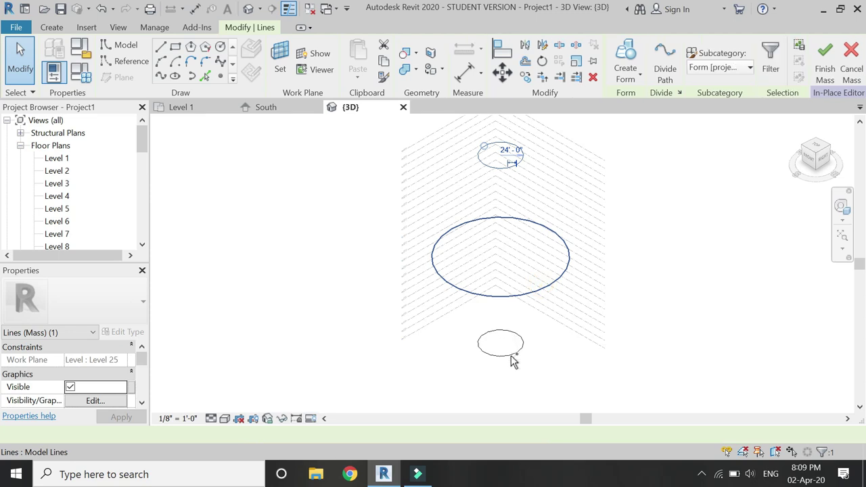
click(625, 71)
- Create a solid form from the three circles and orbit to view the egg from above
click(640, 101)
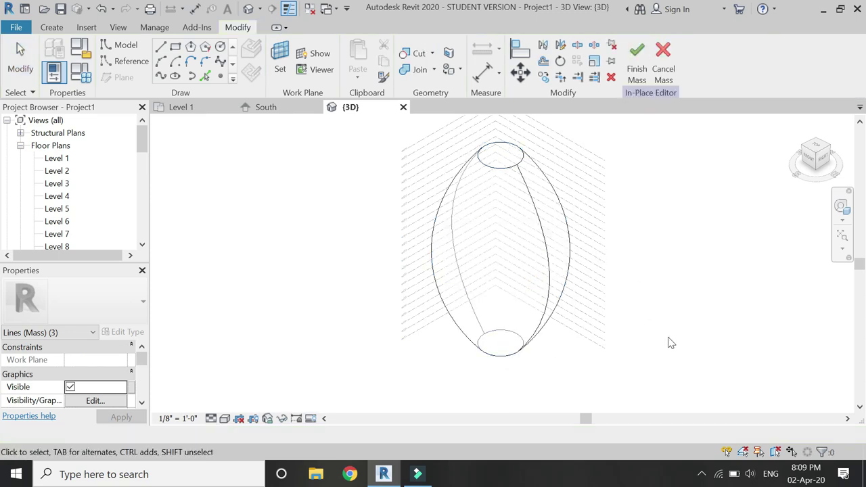
click(680, 349)
click(842, 205)
mouse_move(557, 185)
mouse_down()
mouse_move(498, 232)
mouse_move(471, 365)
mouse_move(466, 359)
mouse_move(576, 341)
mouse_move(697, 367)
mouse_move(568, 342)
mouse_move(444, 342)
mouse_move(406, 364)
mouse_move(383, 359)
mouse_move(467, 379)
mouse_move(454, 369)
mouse_up()
shift+middle_drag(383, 205, 437, 171)
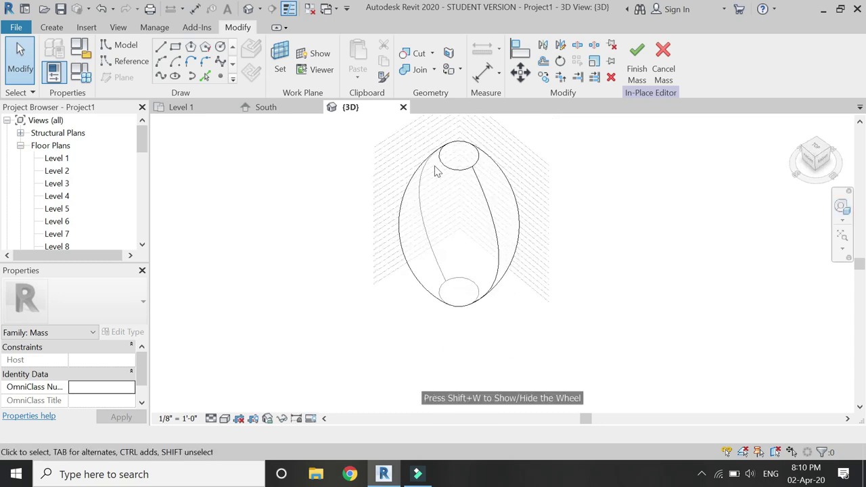
click(475, 191)
- Divide both egg surfaces and apply the Rhomboid pattern from the type selector
ctrl+click(509, 176)
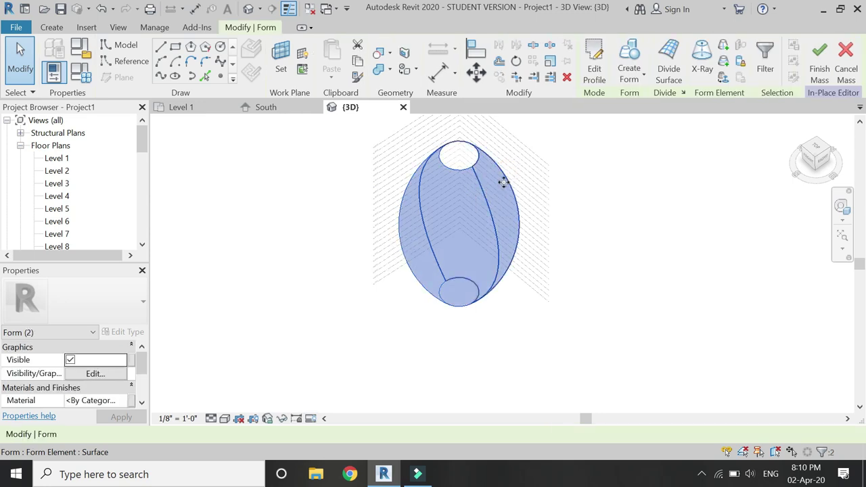
click(668, 69)
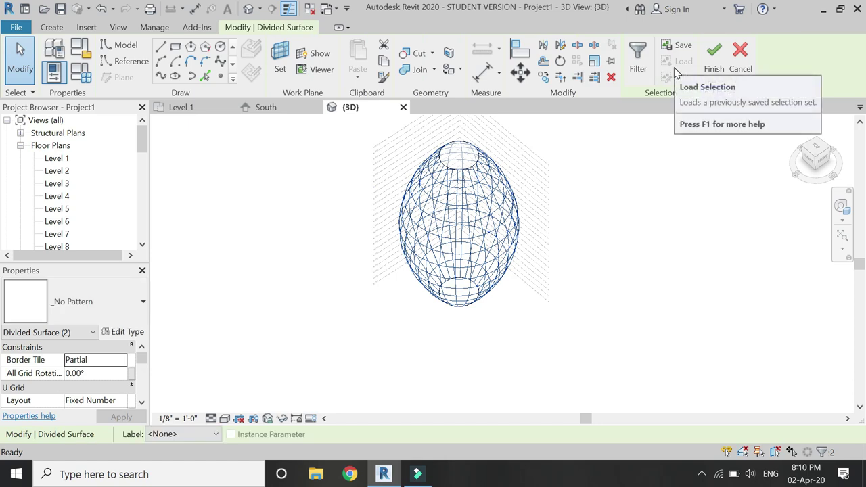
click(138, 302)
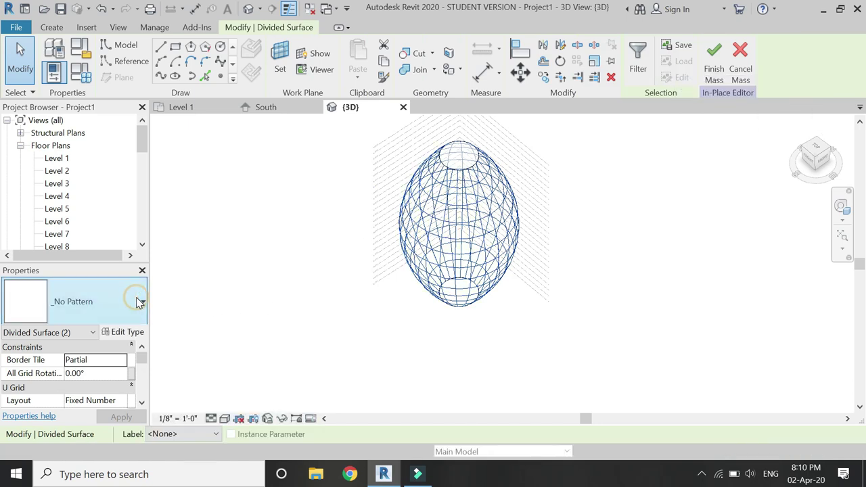
scroll(101, 203, down, 3)
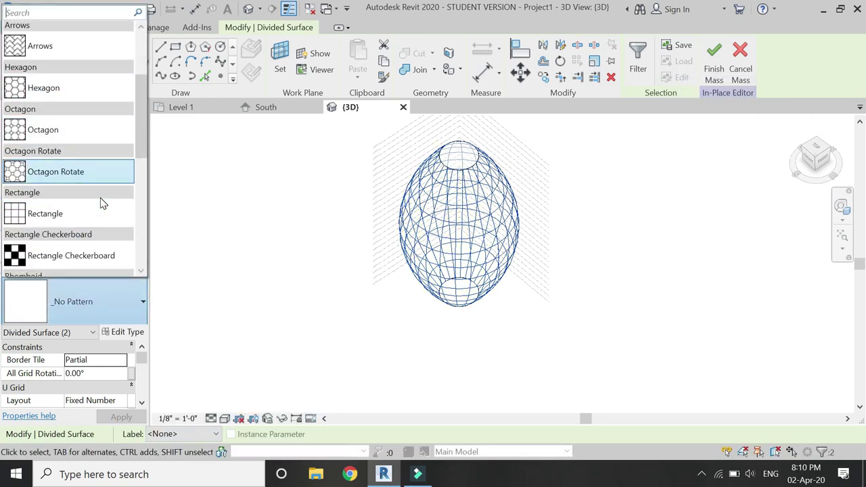
scroll(100, 198, down, 3)
click(88, 169)
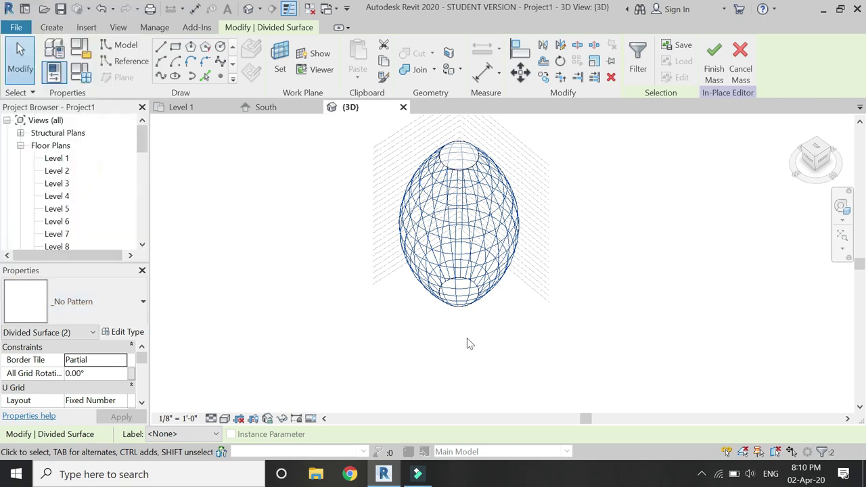
scroll(452, 204, up, 1)
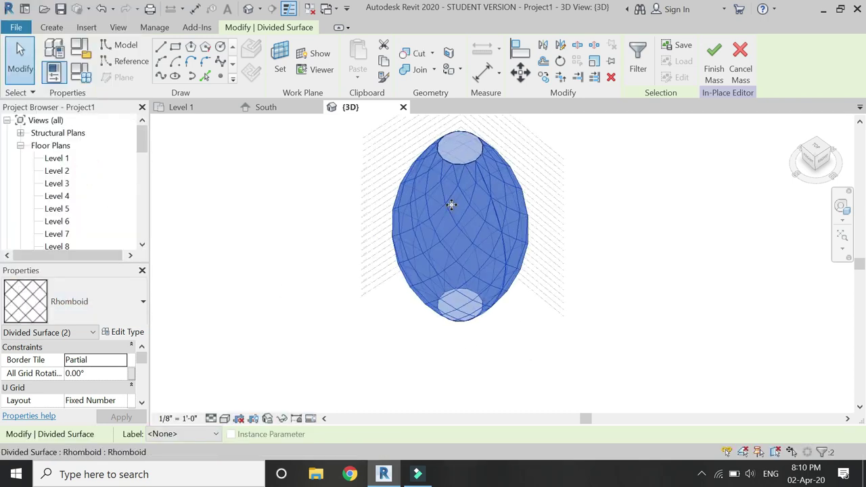
scroll(452, 205, up, 3)
key(Escape)
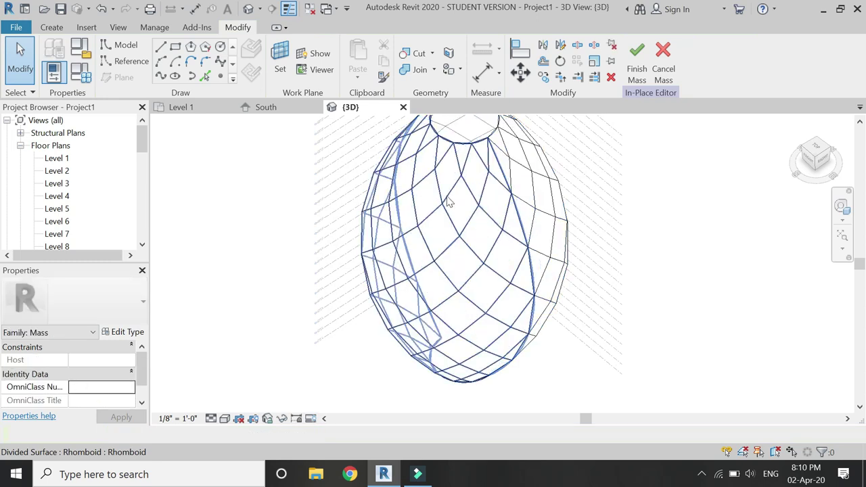
- Set U Grid to 16, try V Grid 1 and 25, and settle on V Grid 12
click(446, 197)
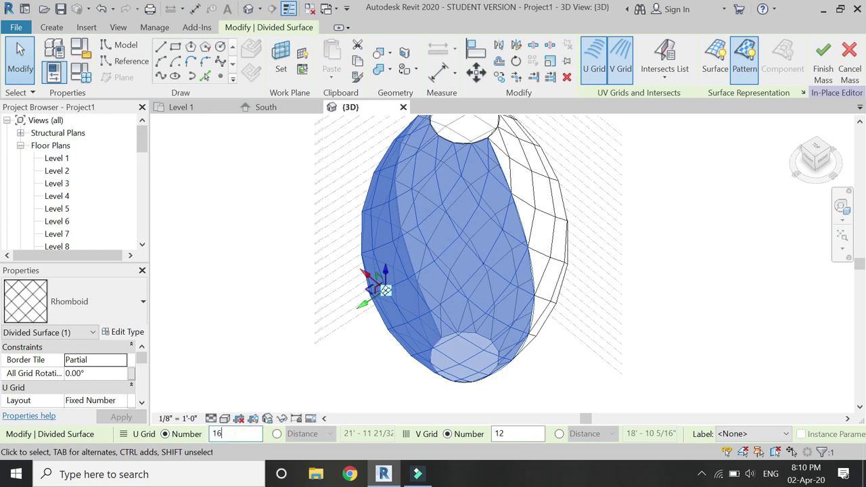
key(Return)
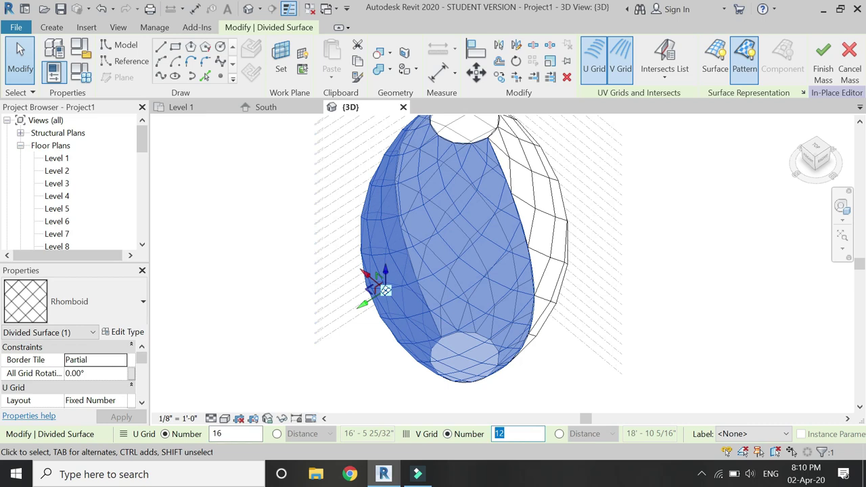
text(1)
key(Return)
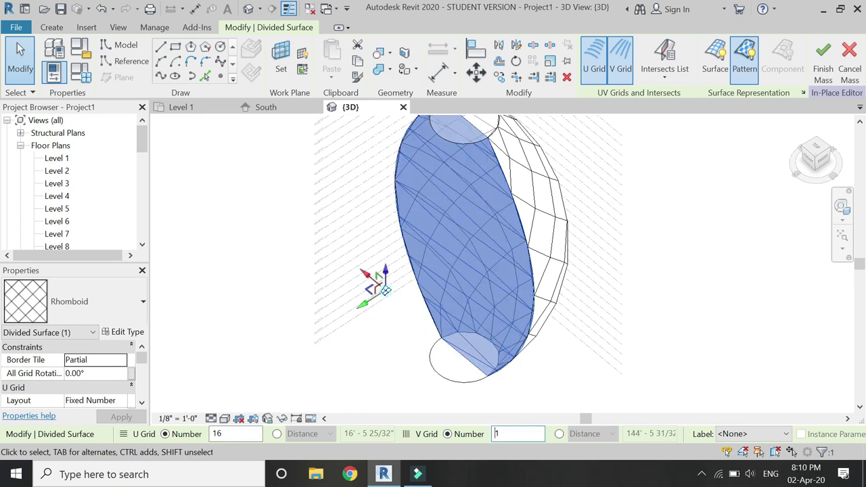
text(25)
key(Return)
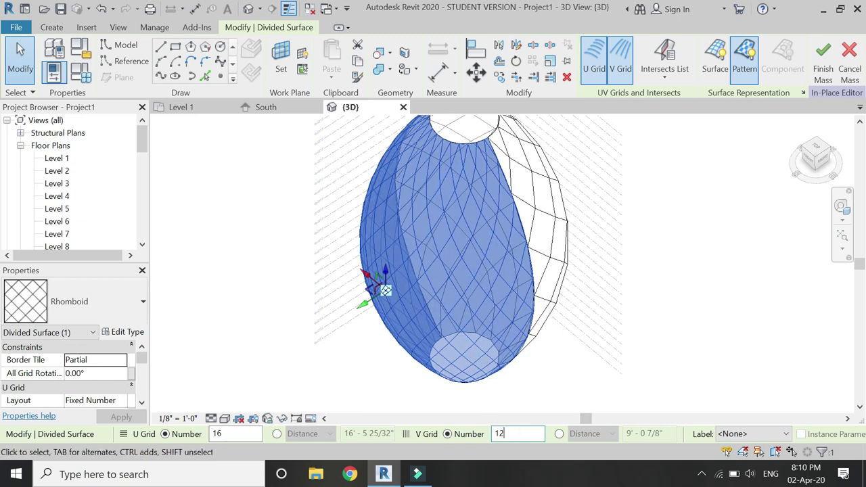
key(Return)
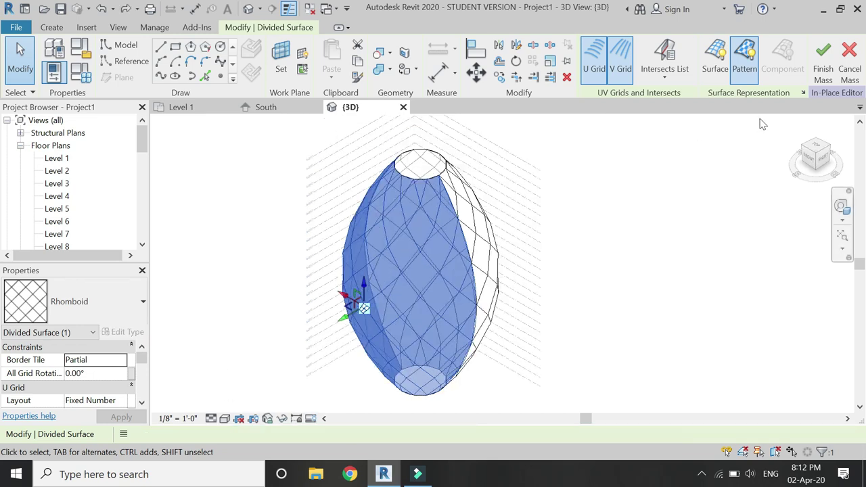
- Set the divided egg surface to show Nodes and UV Grids with the Original Surface hidden
click(725, 65)
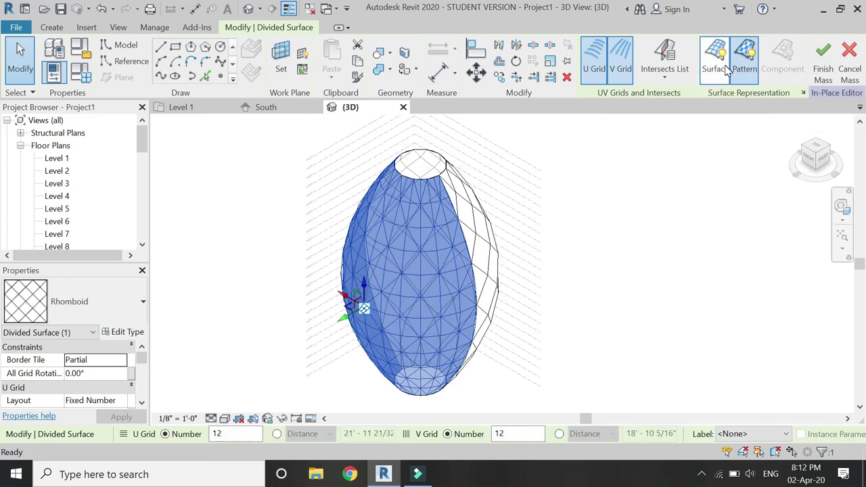
click(802, 94)
click(340, 176)
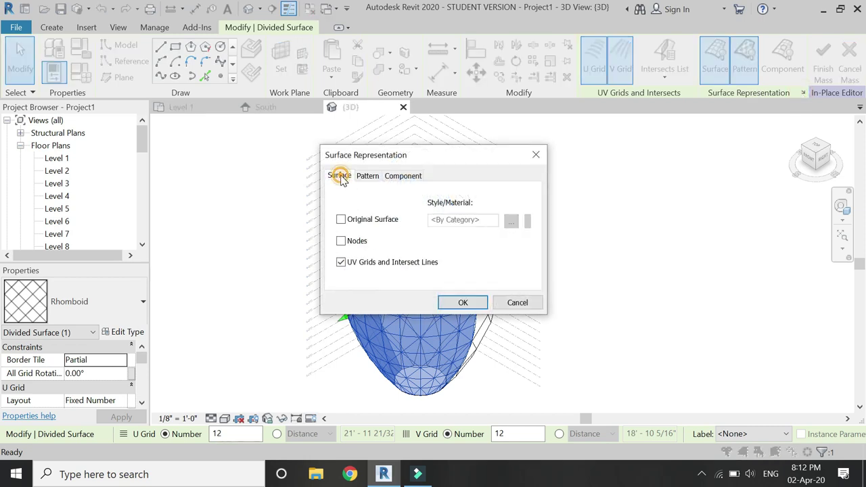
click(466, 304)
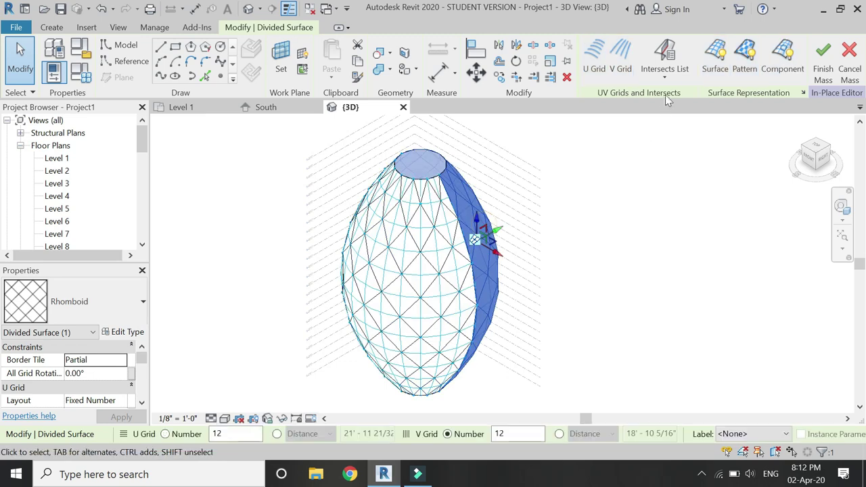
click(803, 94)
click(339, 176)
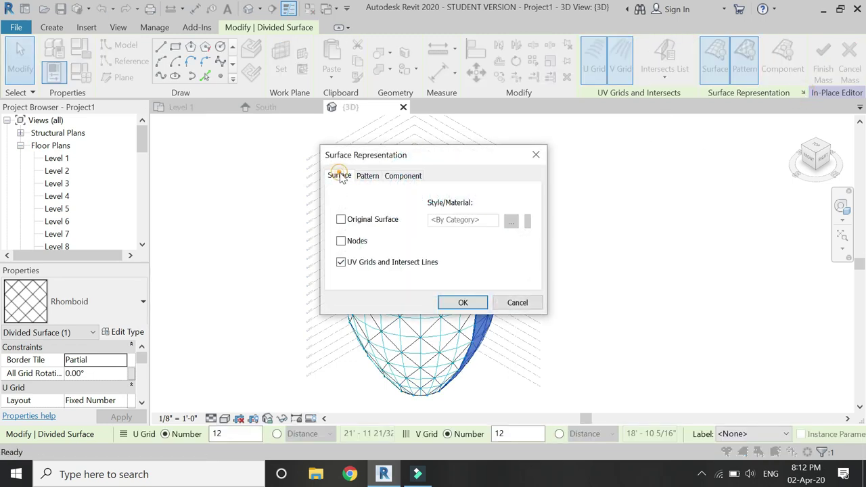
click(463, 303)
key(Escape)
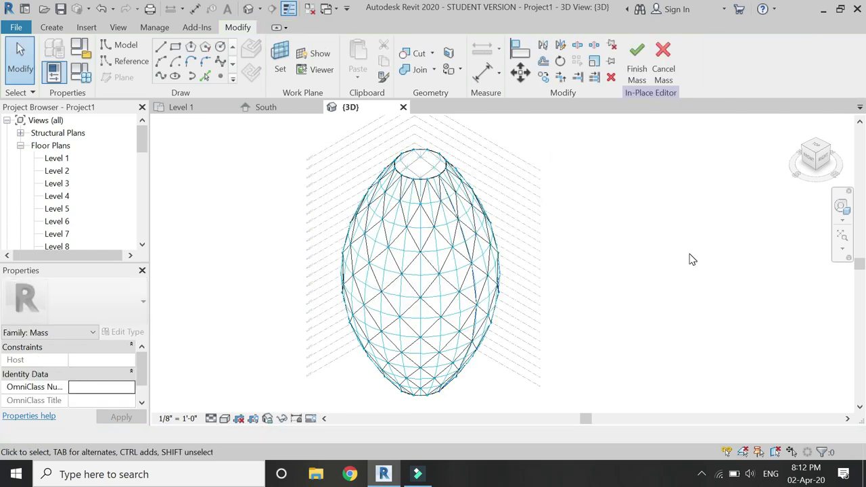
- Place three reference points on nodes of the divided egg surface
scroll(692, 259, down, 1)
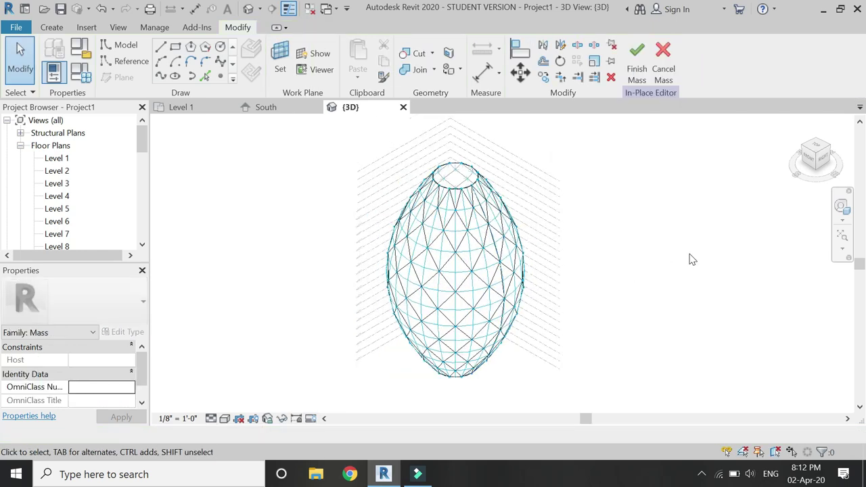
click(220, 78)
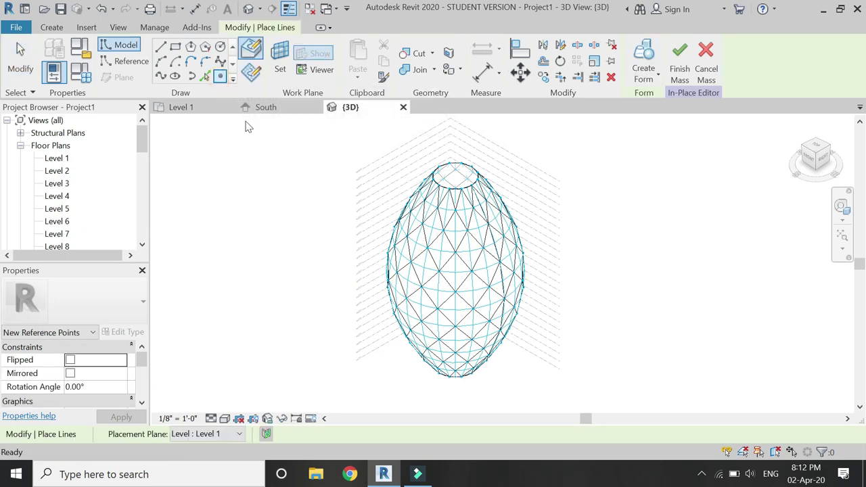
scroll(477, 196, up, 3)
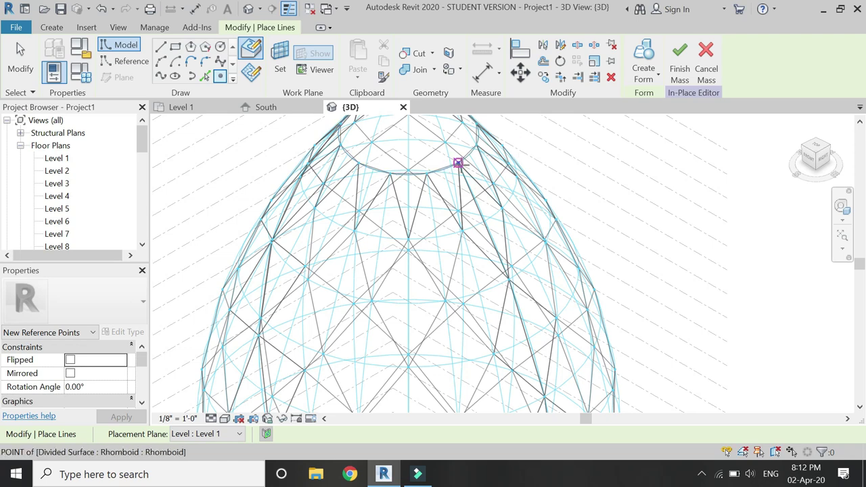
click(458, 163)
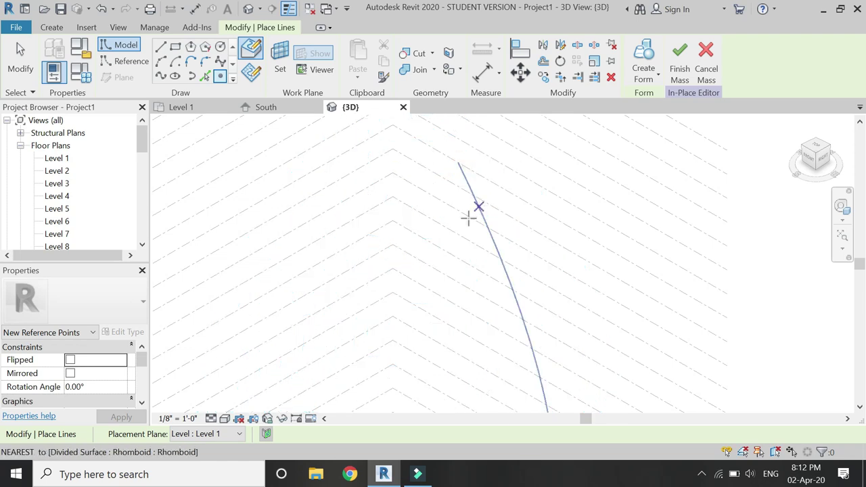
click(462, 231)
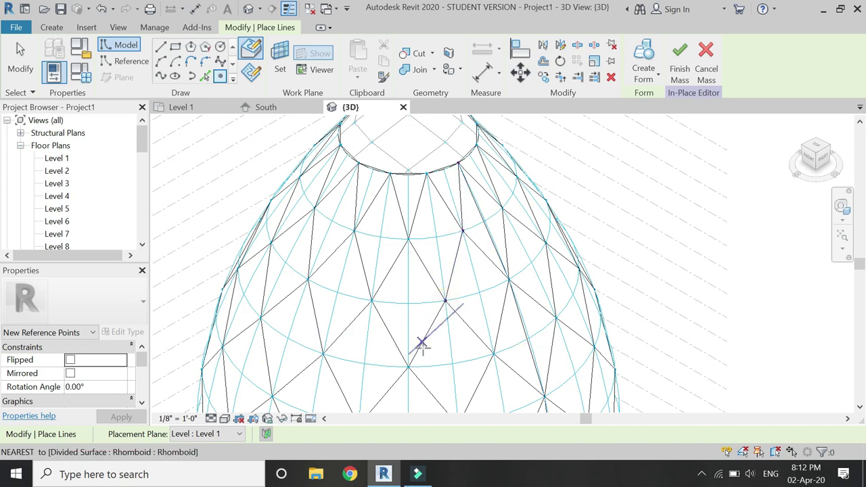
scroll(495, 218, down, 3)
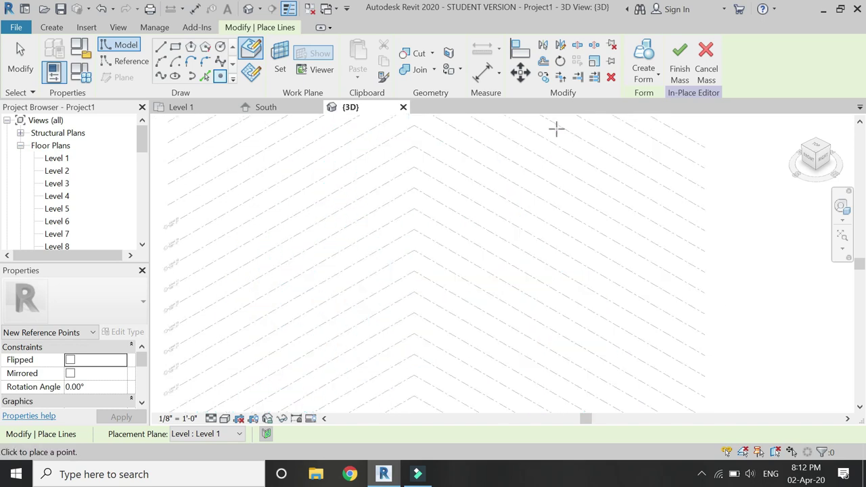
scroll(457, 288, up, 2)
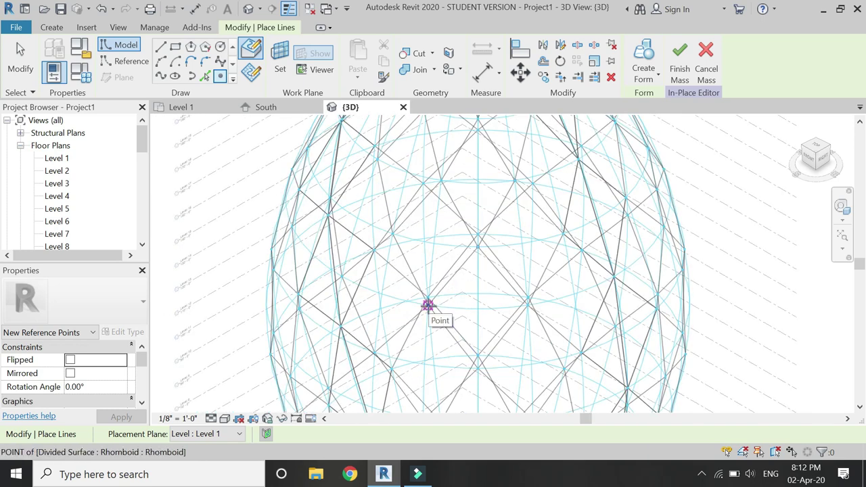
click(427, 305)
key(Escape)
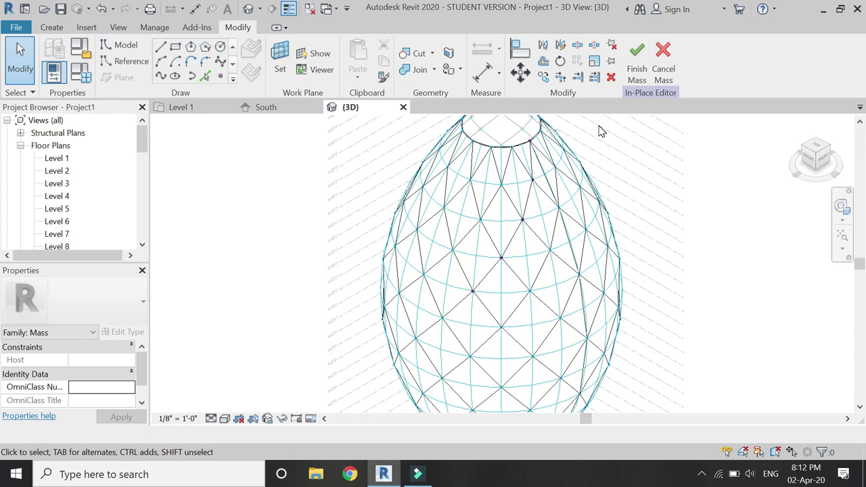
- Temporarily hide the selected divided surface of the egg
click(584, 172)
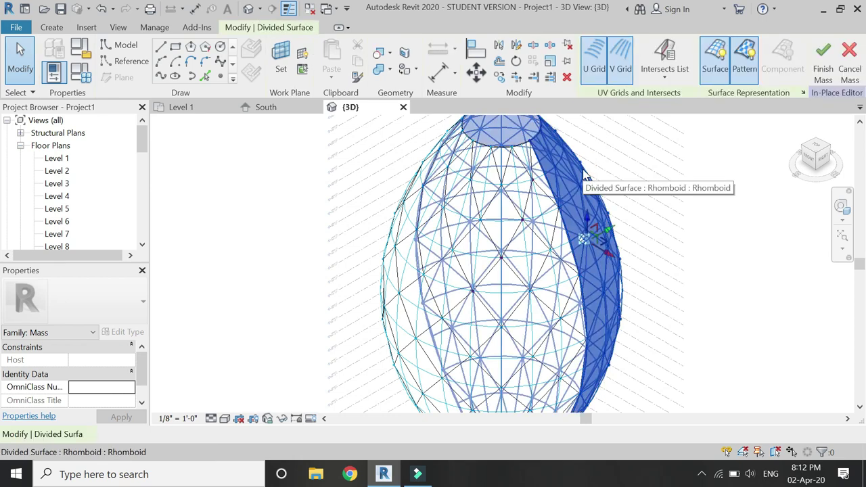
click(282, 418)
click(287, 385)
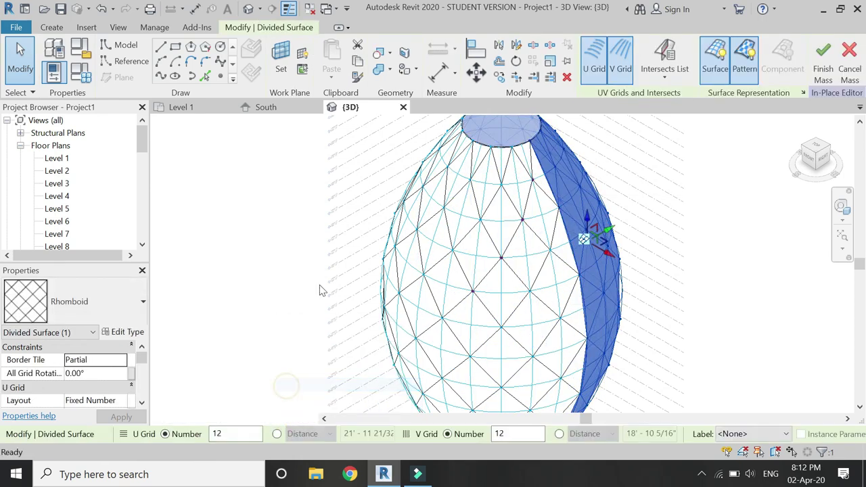
click(378, 235)
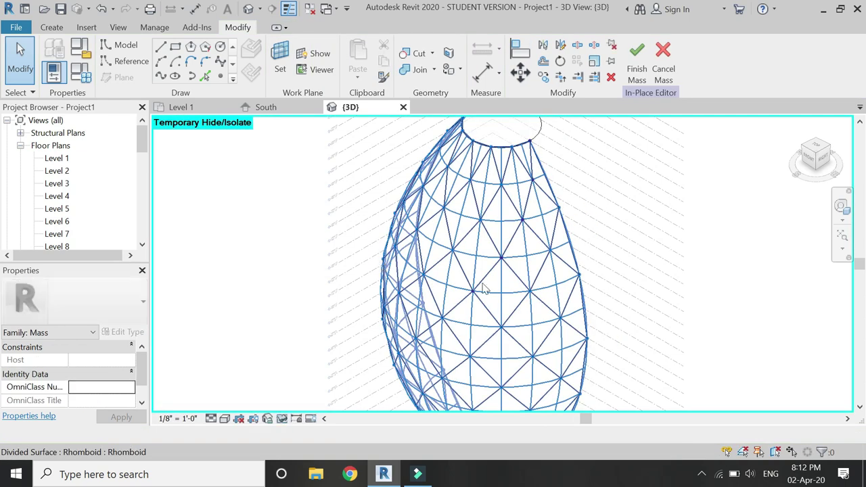
- Orbit the egg with the navigation wheel to view it from the front
click(842, 207)
drag(719, 193, 467, 315)
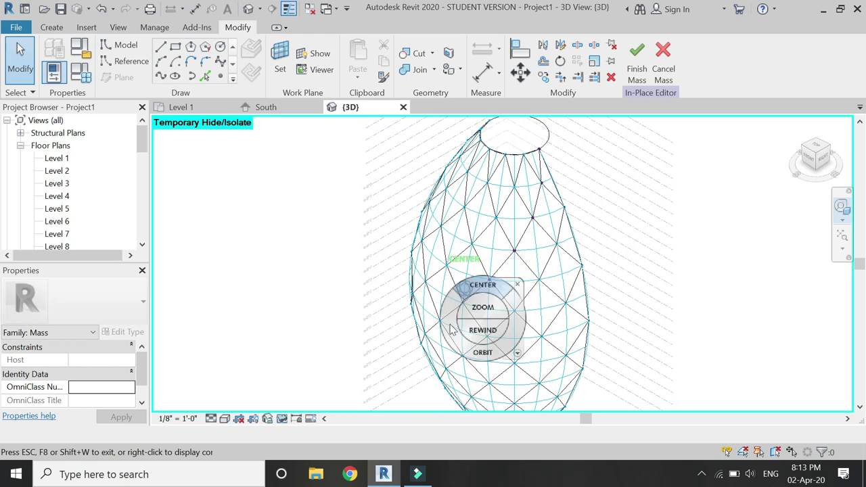
drag(504, 350, 565, 334)
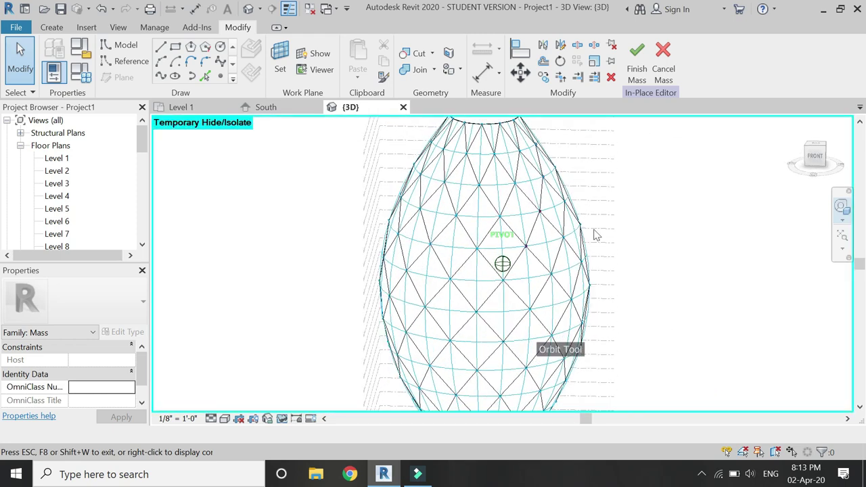
drag(595, 234, 622, 139)
key(Escape)
scroll(533, 278, up, 2)
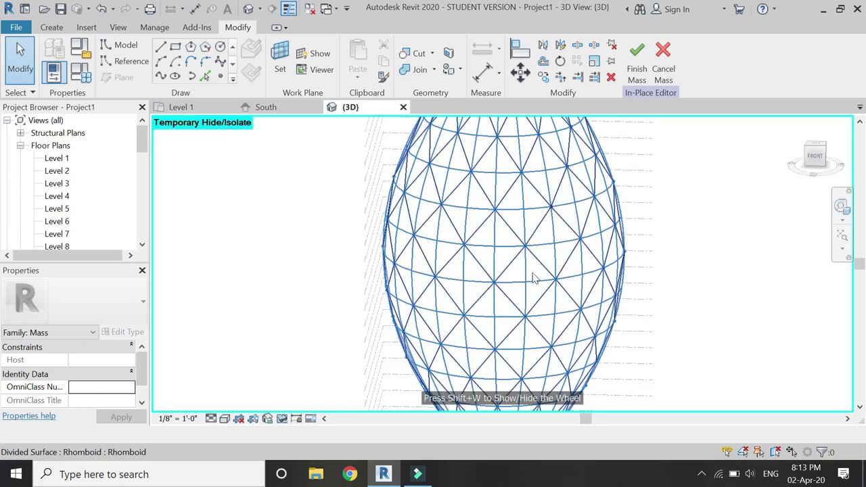
click(219, 77)
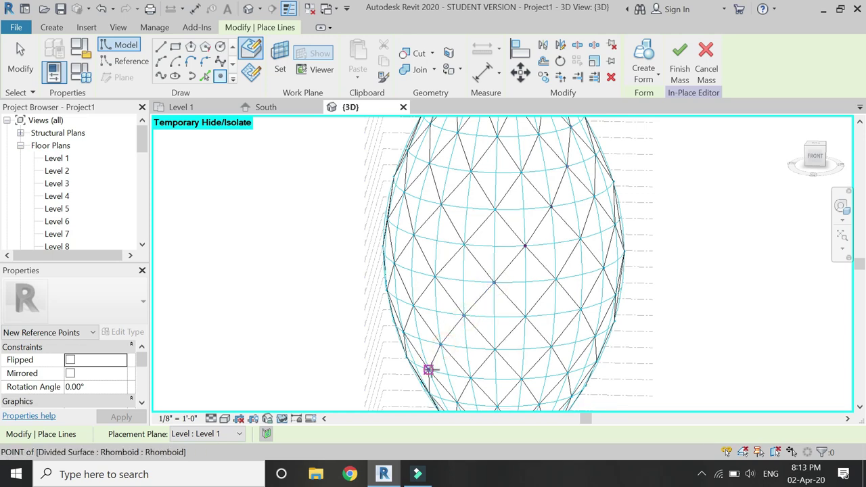
key(Escape)
key(Escape)
scroll(636, 218, down, 2)
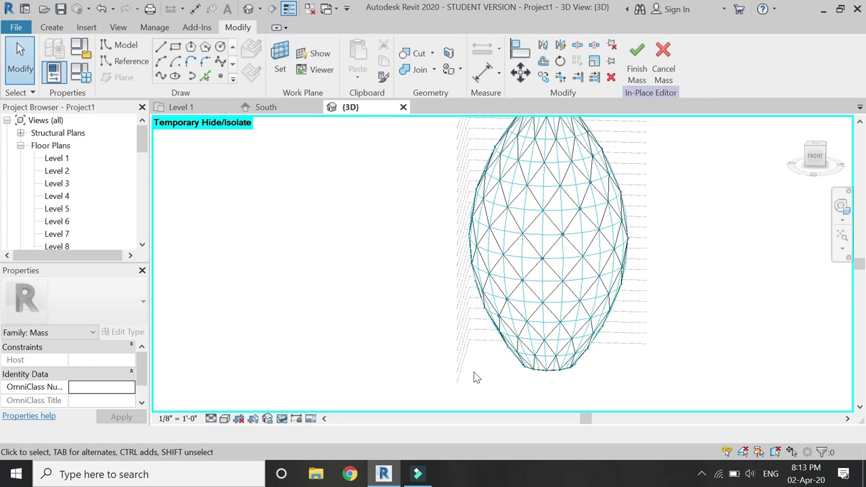
scroll(473, 369, up, 2)
- Orbit to the egg's lower part and place two reference points on lower nodes
click(842, 215)
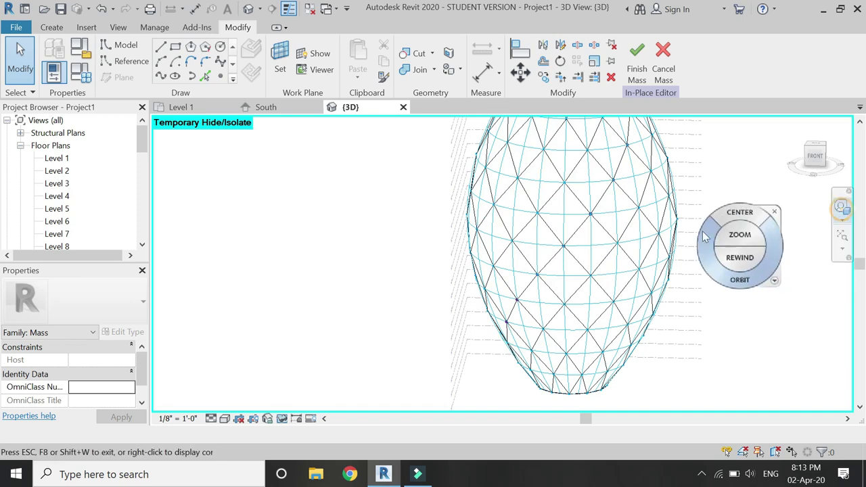
drag(516, 387, 595, 352)
key(Escape)
scroll(460, 304, up, 2)
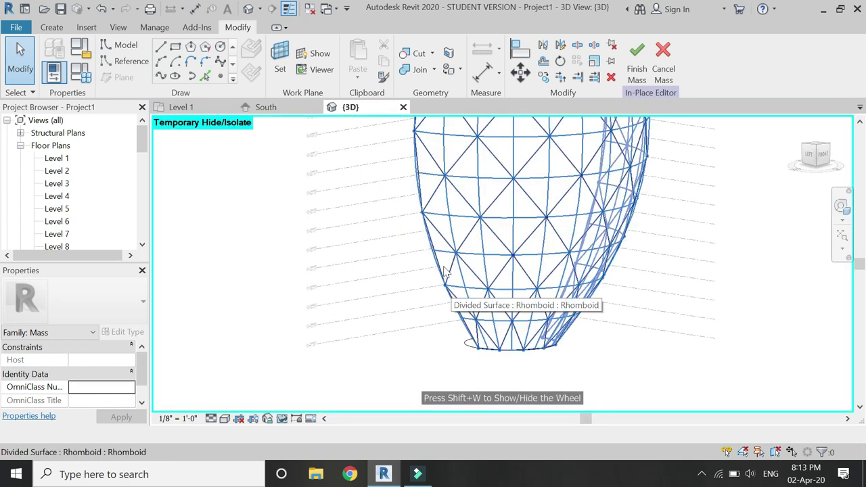
click(488, 290)
click(476, 320)
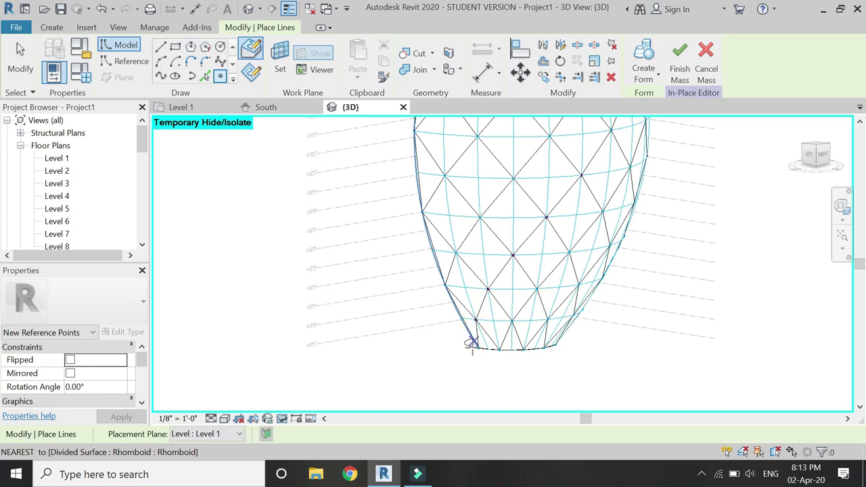
key(Escape)
scroll(389, 368, down, 3)
key(Escape)
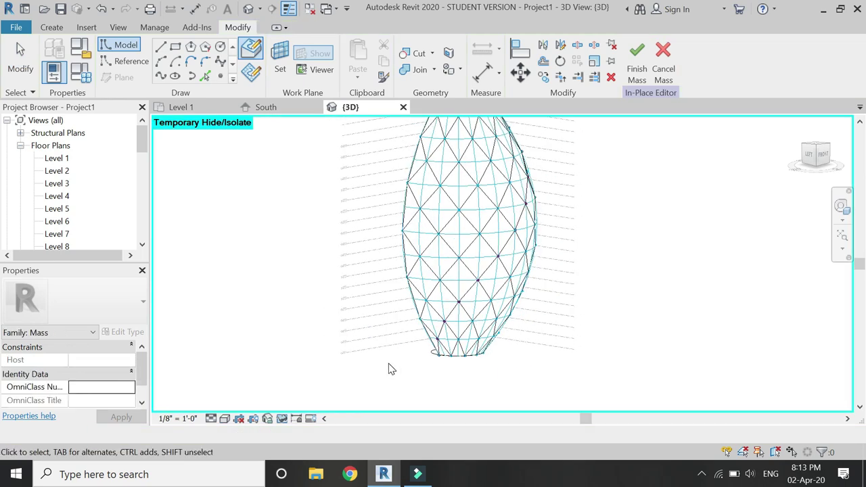
- Orbit to look down on the egg and restore all temporarily hidden elements
click(841, 206)
drag(492, 241, 322, 326)
key(Escape)
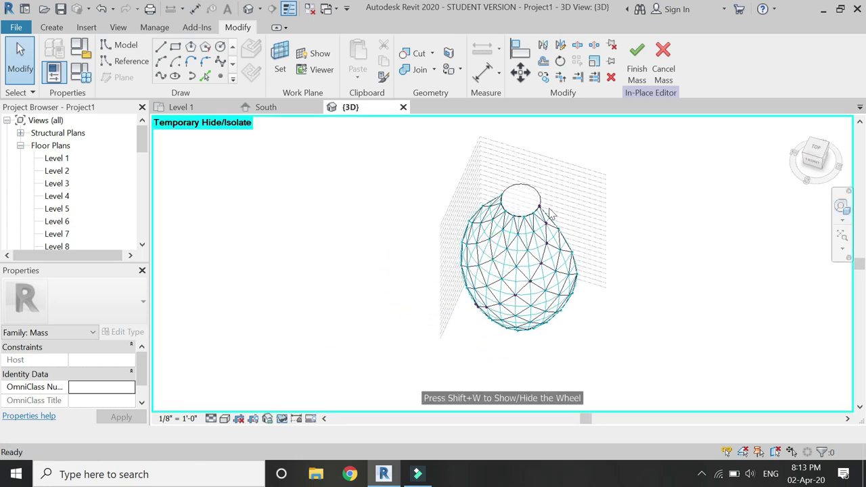
scroll(547, 189, up, 2)
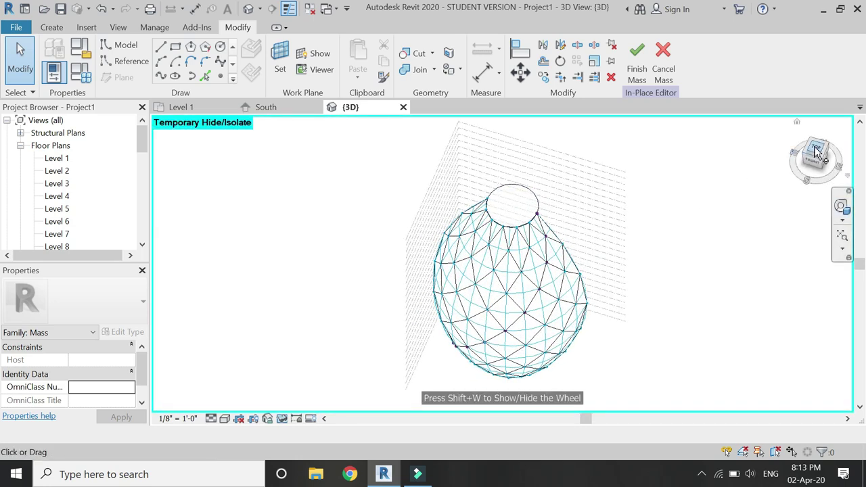
click(282, 418)
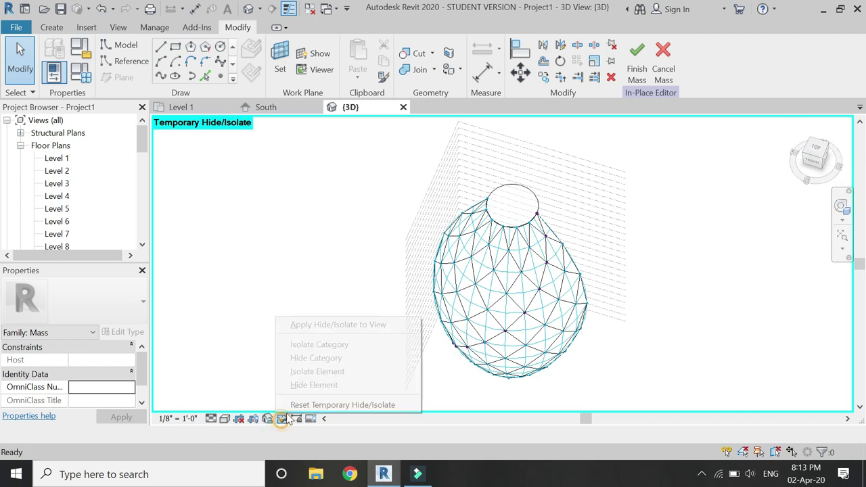
click(299, 404)
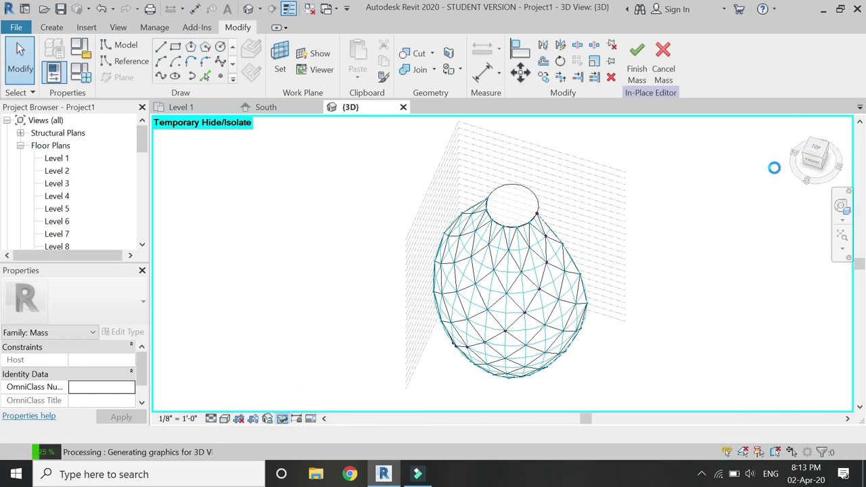
- Switch to the Top view and set a surface reference point as the model line work plane
click(817, 154)
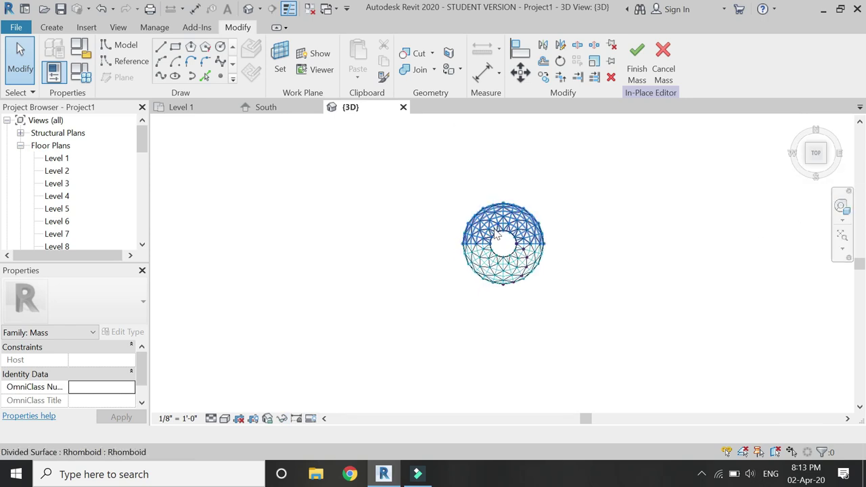
scroll(548, 240, up, 8)
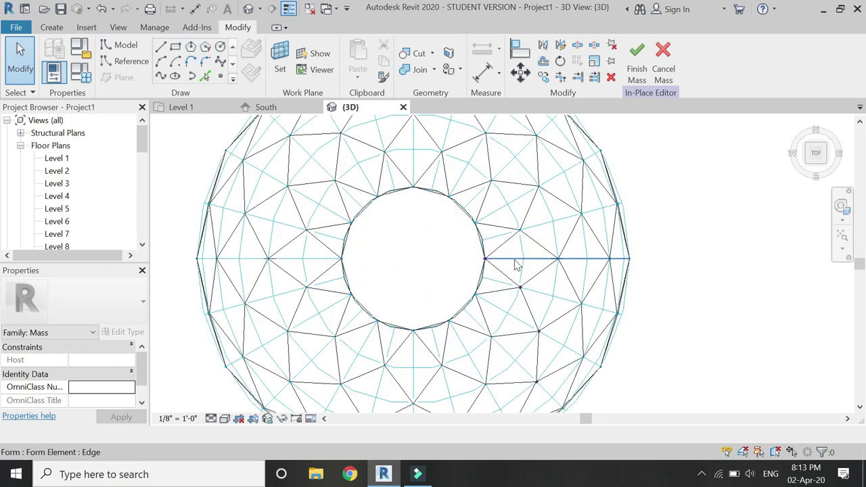
key(l)
key(i)
key(Escape)
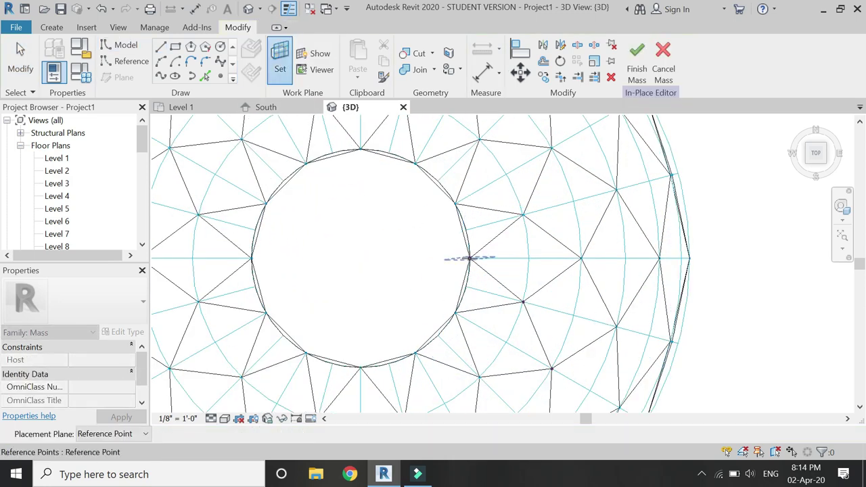
click(470, 257)
key(l)
key(i)
click(470, 257)
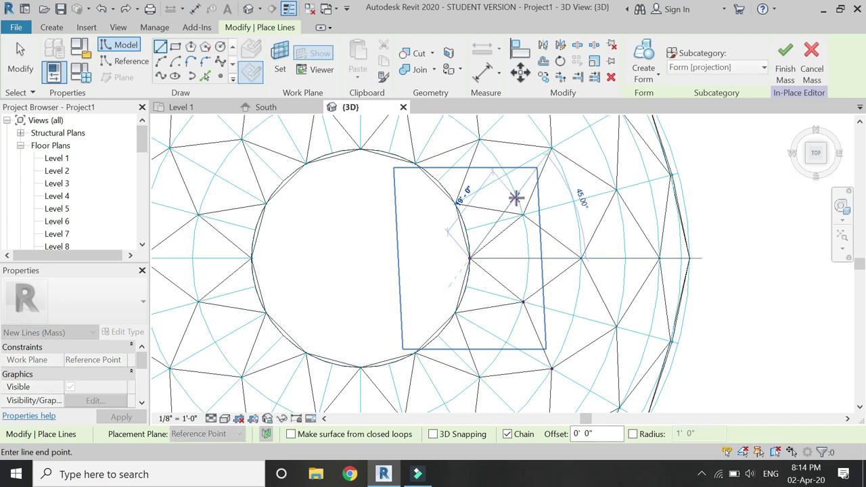
- Finish the 18' line from the node and make a 0' 6" parallel offset copy
key(Return)
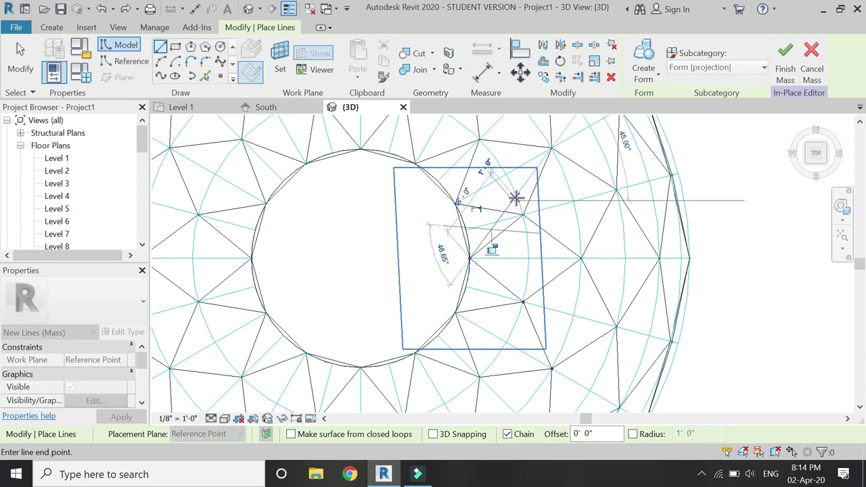
key(Escape)
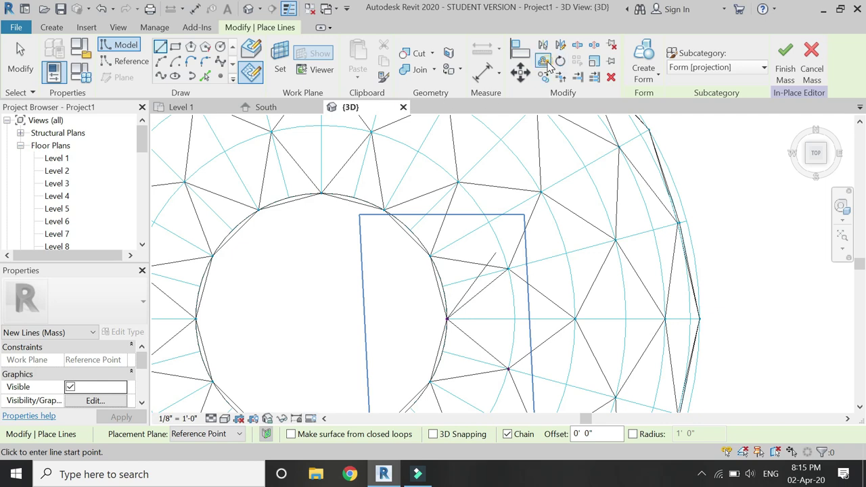
click(545, 61)
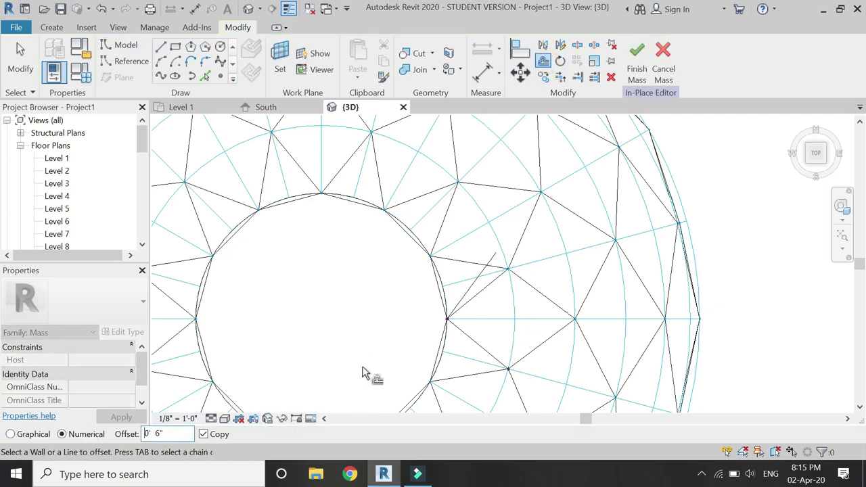
click(473, 292)
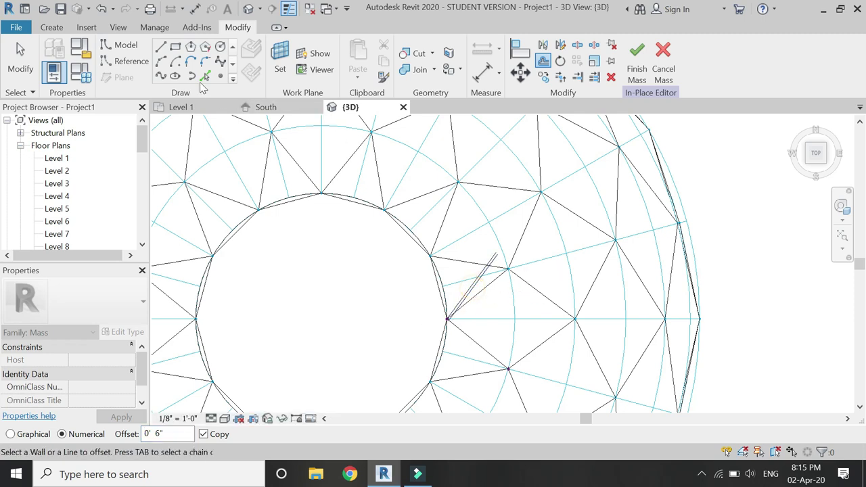
- Draw model lines joining the original line's endpoint to the offset copy's endpoint
click(160, 46)
scroll(493, 251, up, 4)
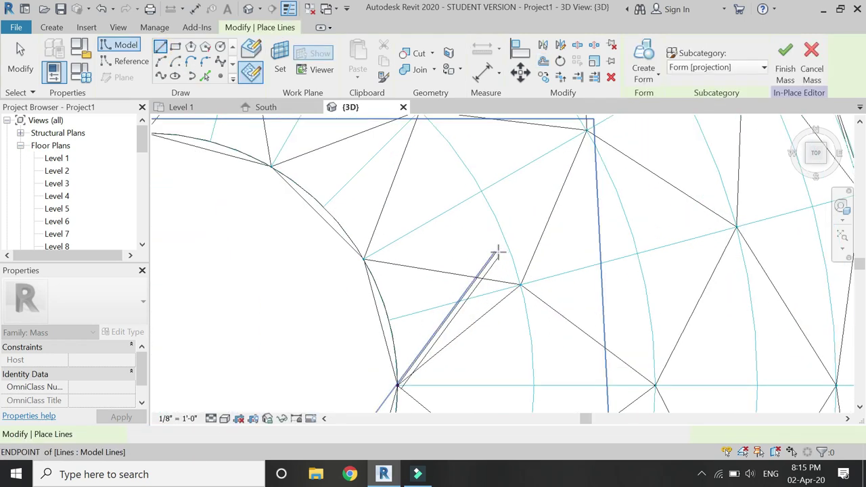
click(494, 251)
scroll(493, 251, up, 2)
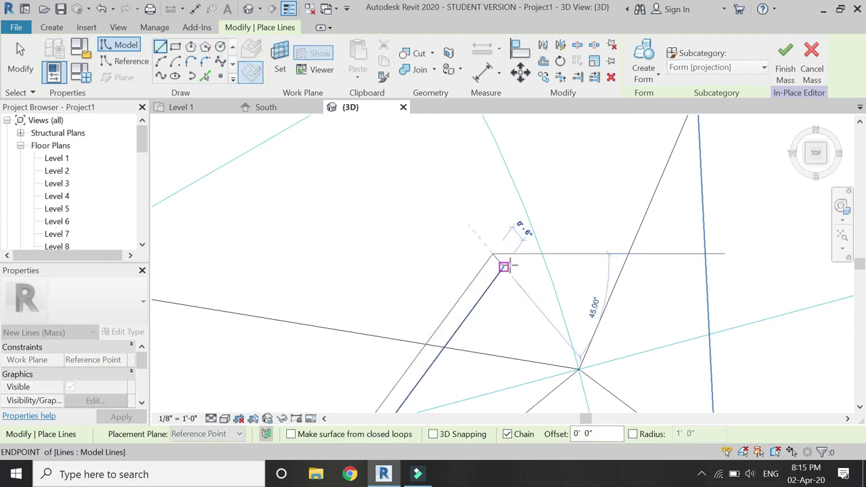
scroll(506, 264, up, 2)
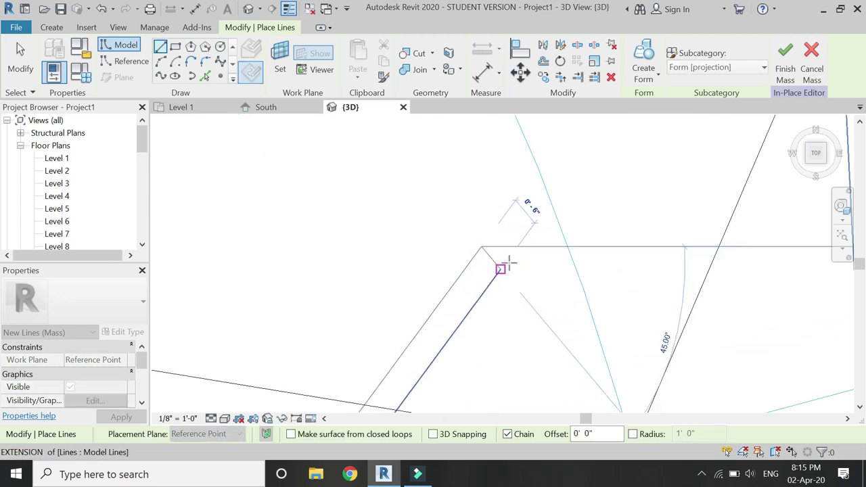
scroll(506, 264, up, 2)
click(502, 268)
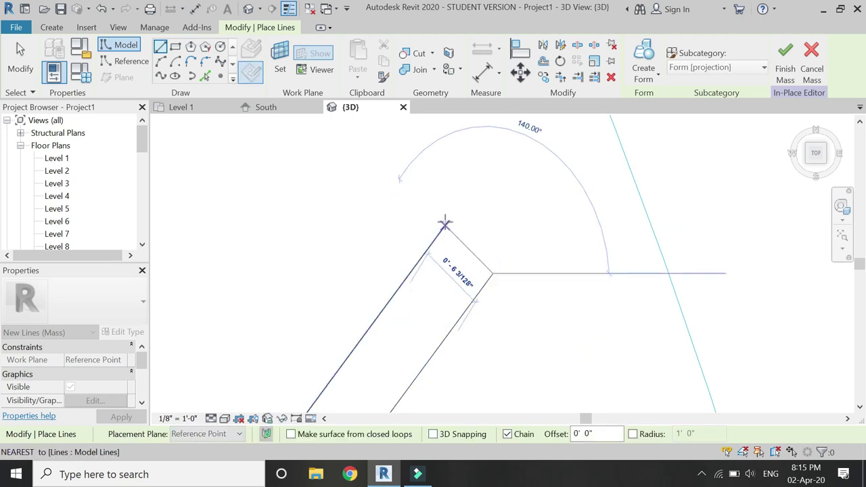
click(446, 223)
scroll(463, 160, down, 2)
scroll(462, 160, down, 3)
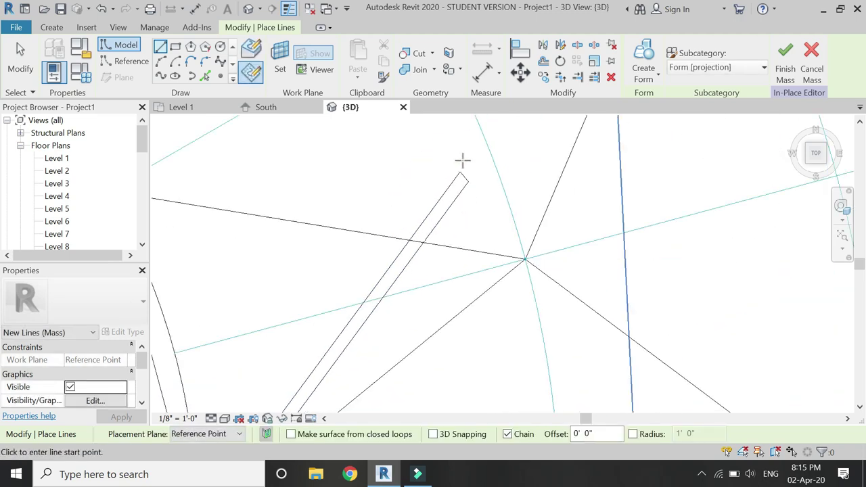
scroll(308, 369, up, 4)
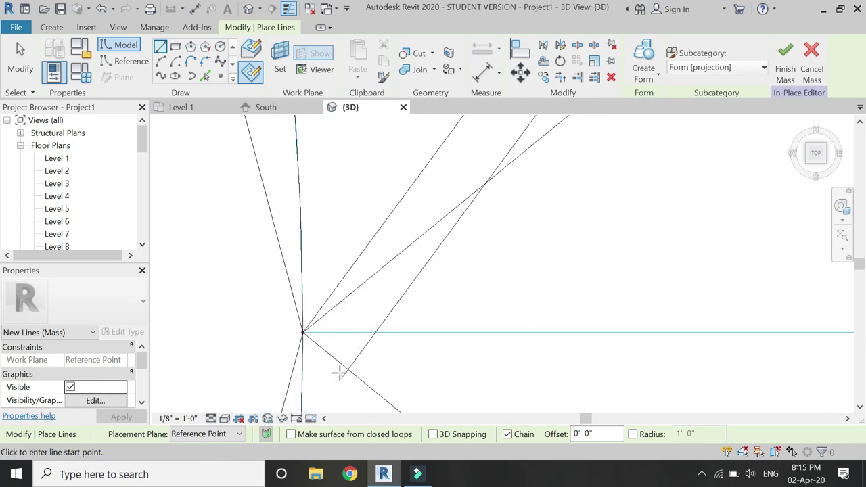
- Draw lines from the profile's other endpoint to the converging node, parallel to the rhomboid edge
click(342, 376)
click(302, 330)
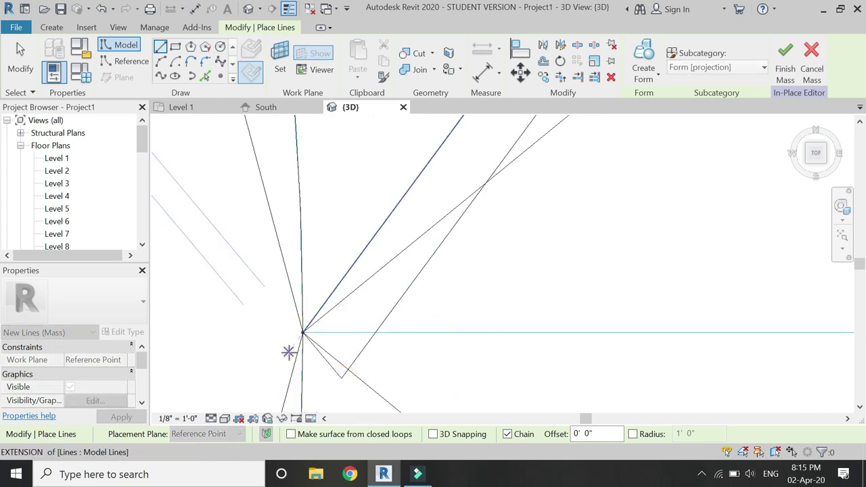
scroll(387, 361, down, 5)
scroll(444, 251, up, 3)
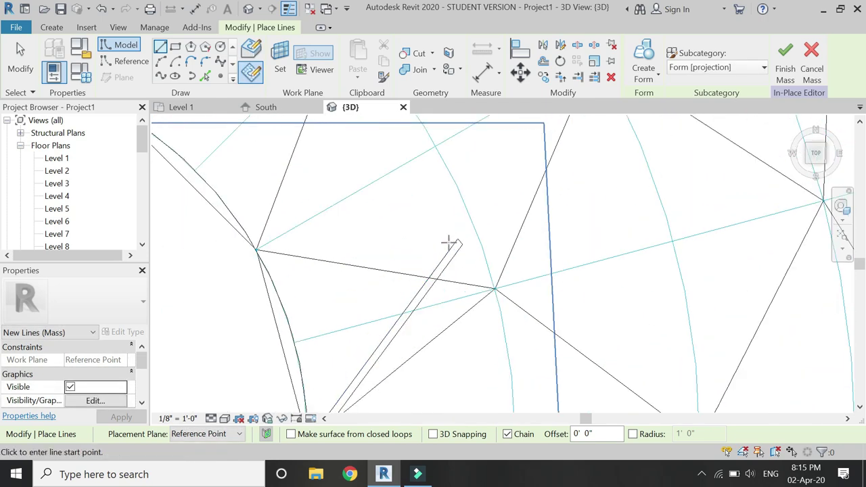
scroll(451, 243, down, 3)
scroll(469, 281, down, 1)
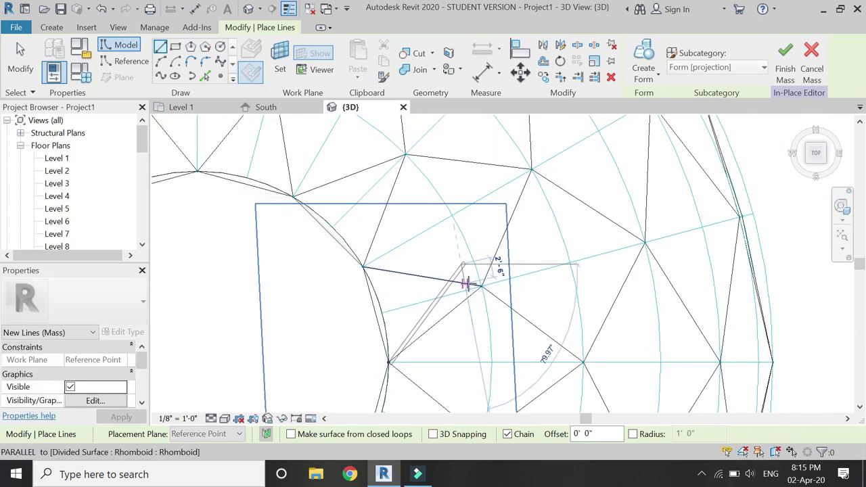
click(435, 280)
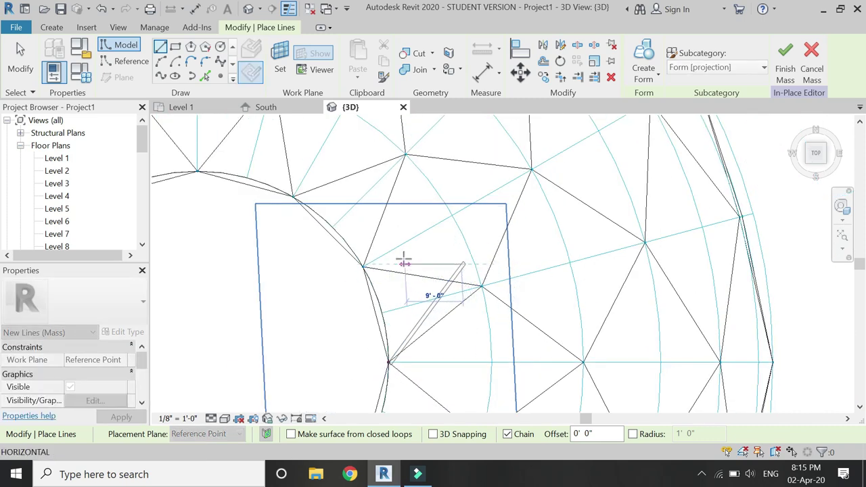
scroll(404, 261, down, 2)
scroll(412, 241, up, 3)
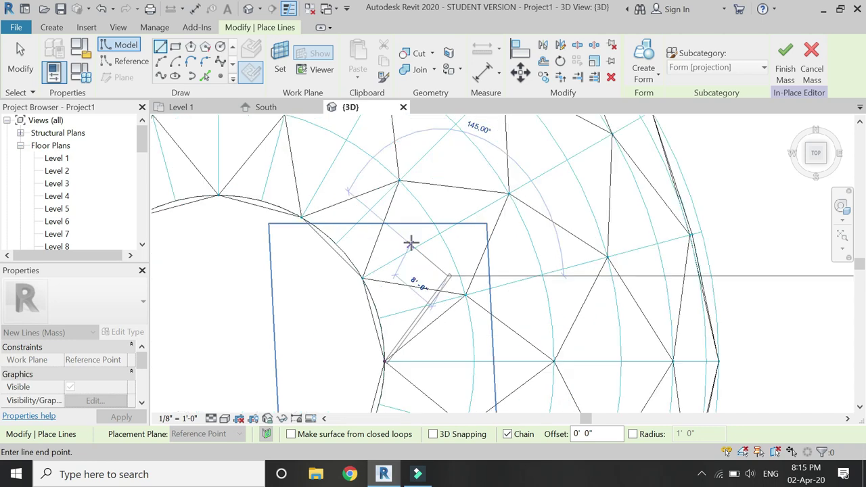
scroll(353, 281, up, 3)
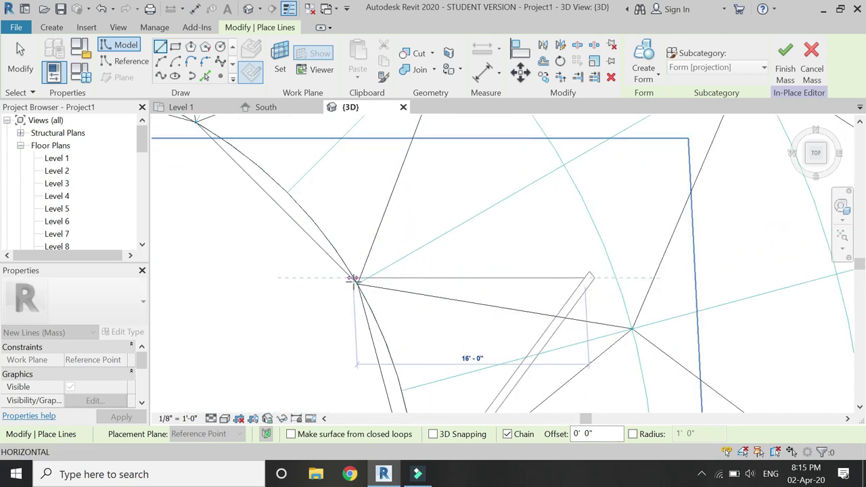
scroll(361, 287, up, 3)
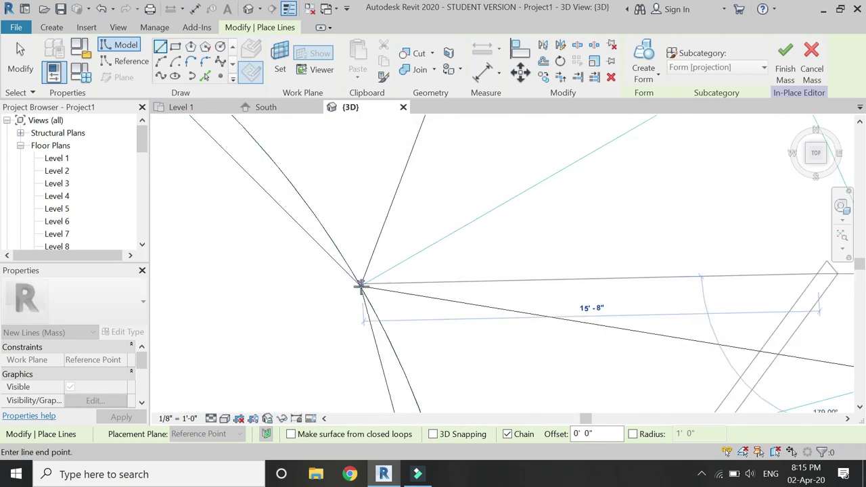
key(Escape)
scroll(331, 189, down, 4)
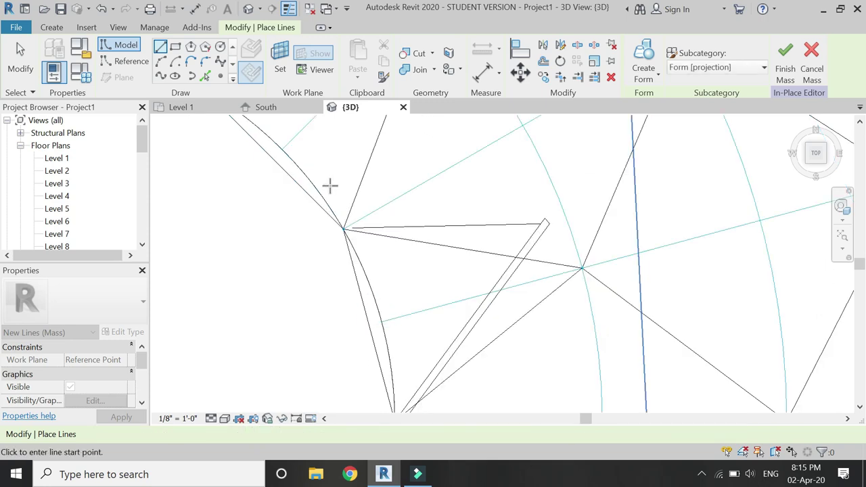
scroll(336, 178, down, 5)
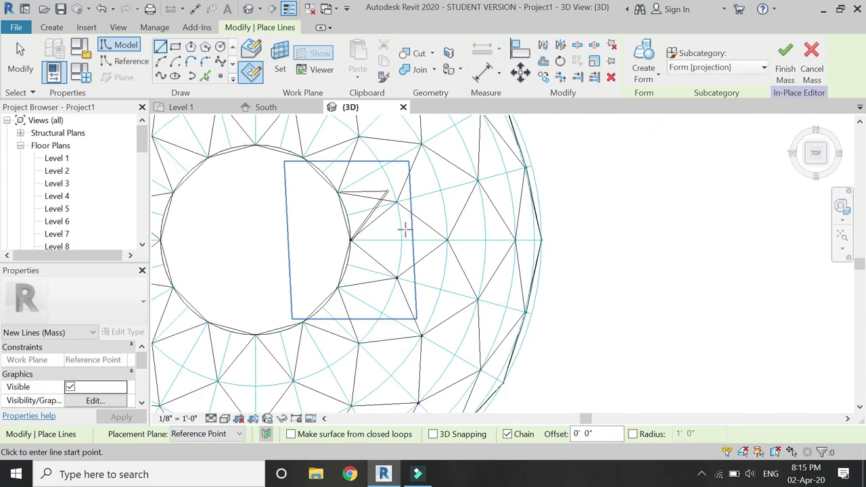
scroll(418, 279, up, 1)
key(Escape)
key(Escape)
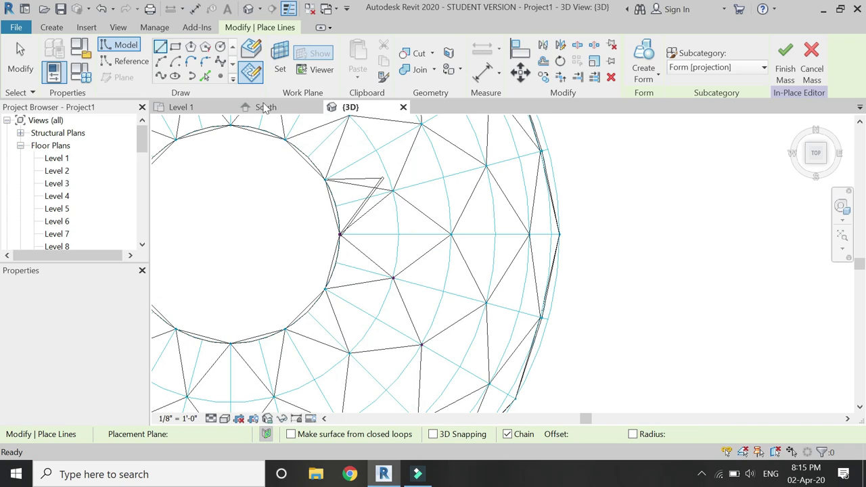
- Set the work plane to another node's reference point and draw an 18' line from it
click(280, 68)
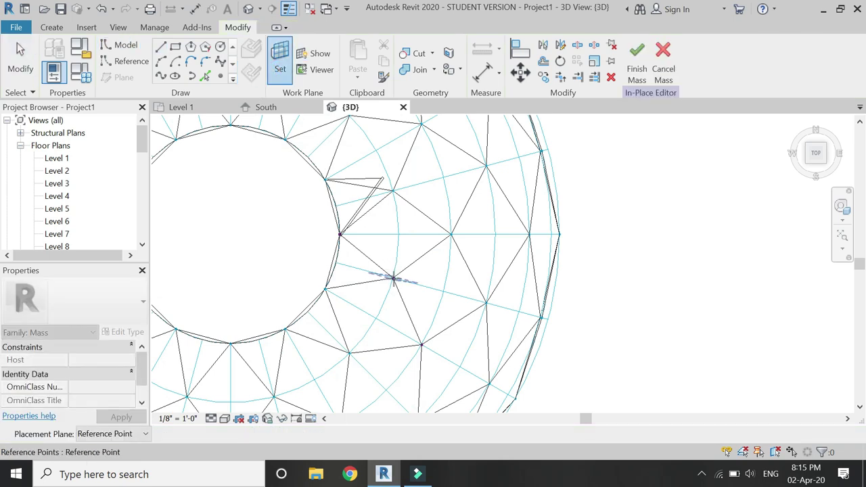
click(393, 278)
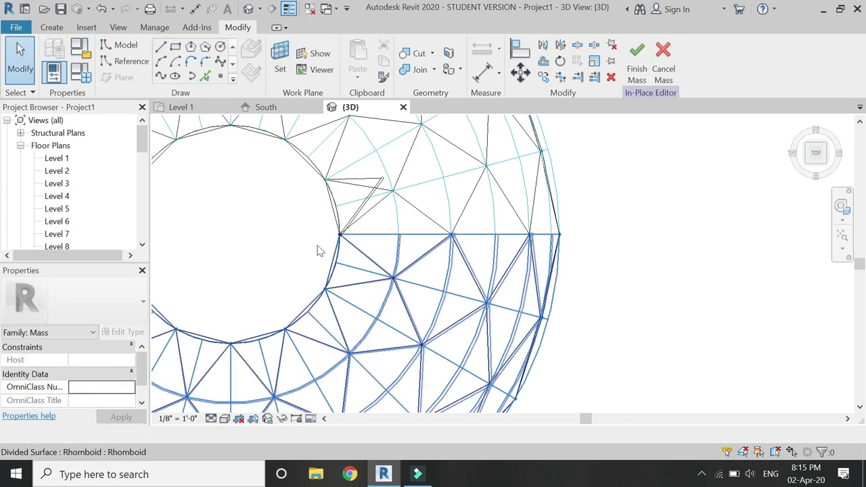
click(160, 46)
scroll(392, 211, up, 3)
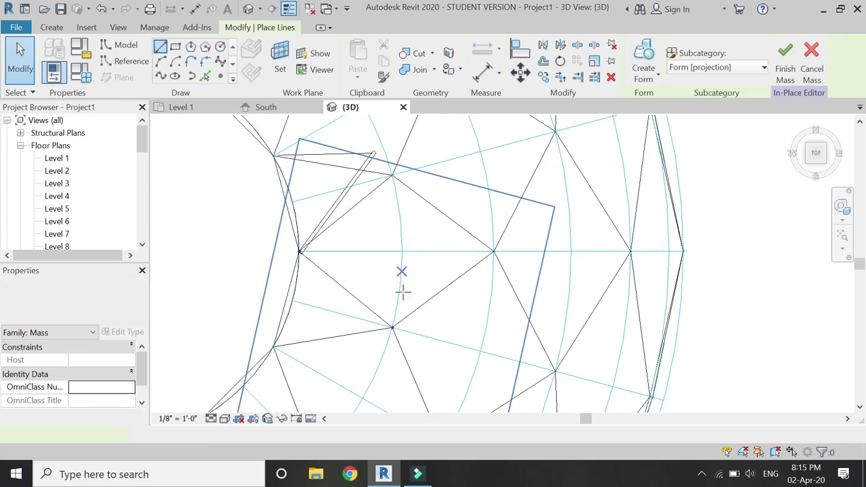
click(392, 328)
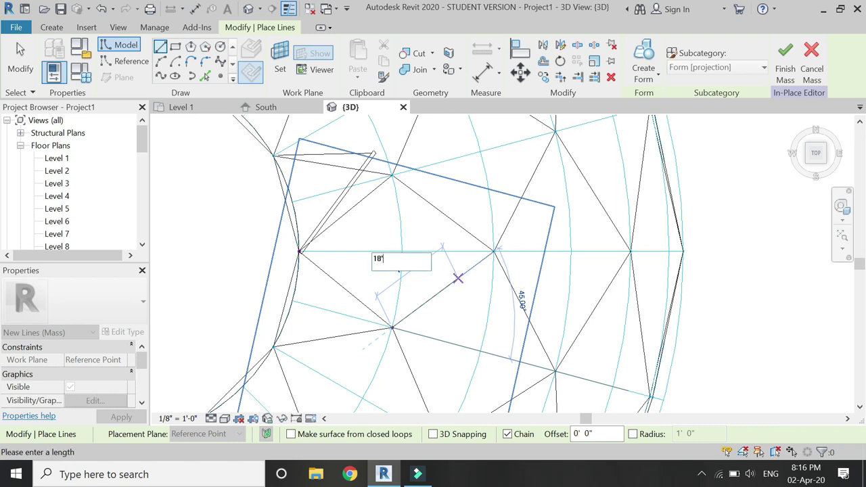
text(18')
key(Return)
key(Escape)
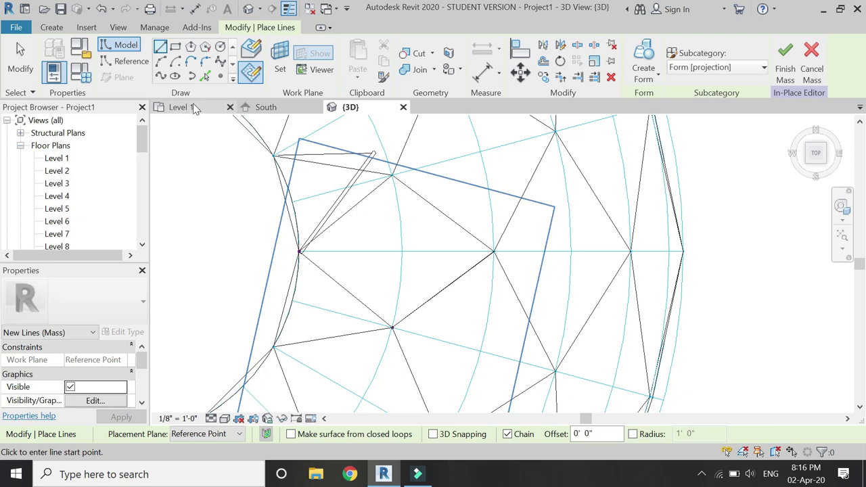
- Make a 10-inch parallel offset copy of the new 18' line
click(543, 63)
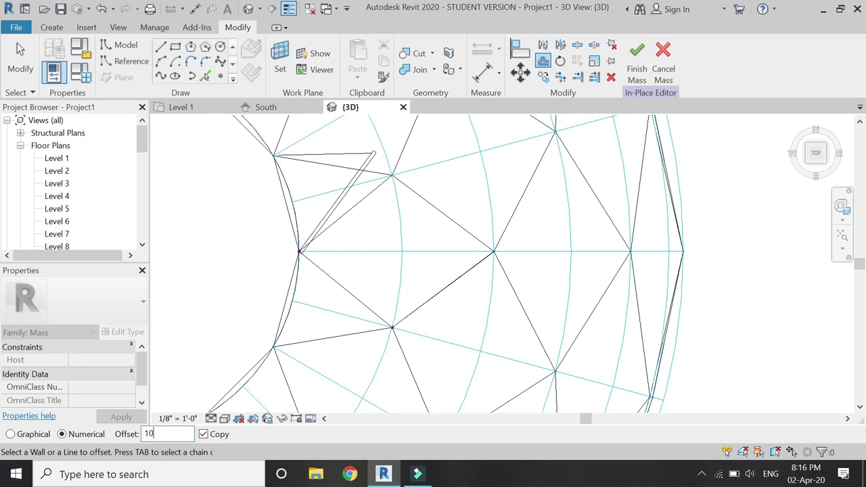
click(427, 300)
click(164, 47)
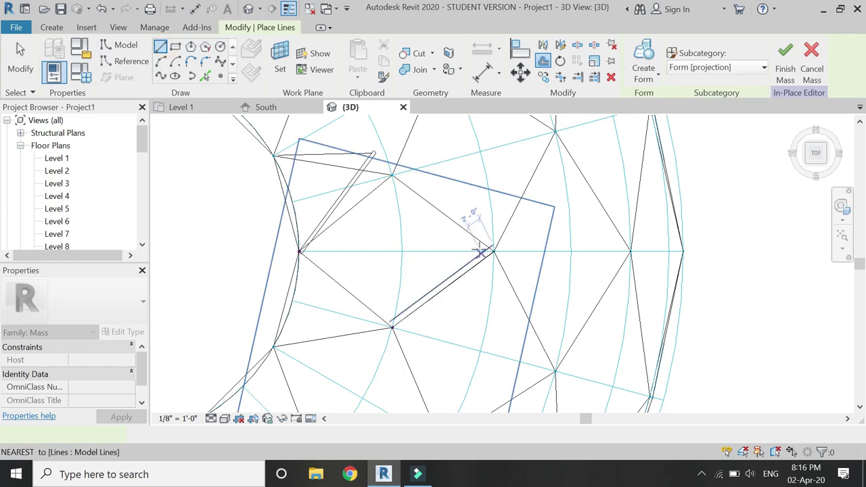
scroll(506, 247, up, 5)
click(507, 244)
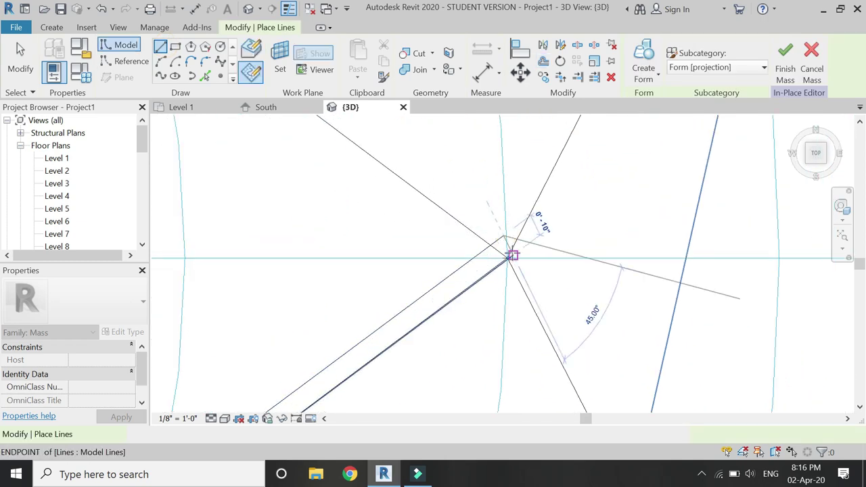
key(Escape)
scroll(503, 182, down, 1)
scroll(503, 183, down, 3)
scroll(341, 328, up, 3)
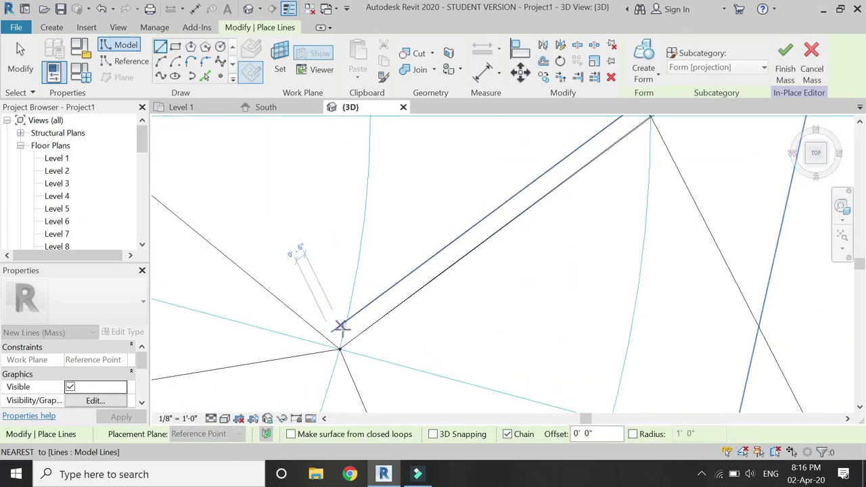
scroll(339, 349, down, 5)
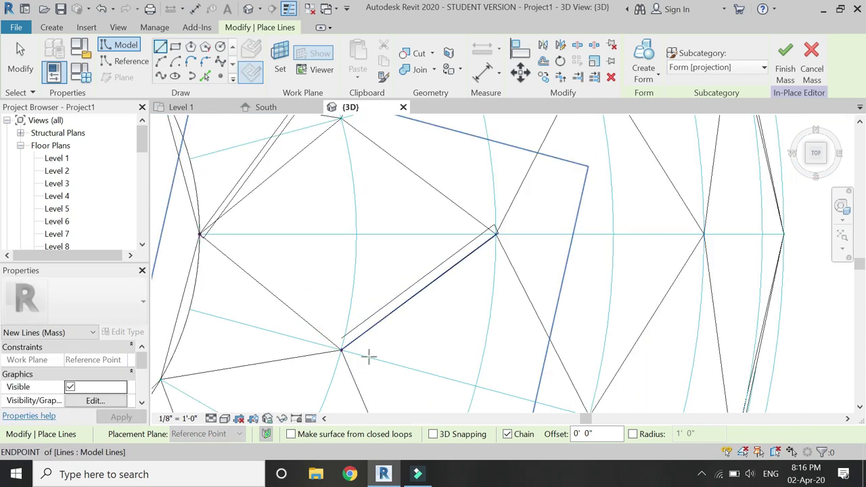
scroll(440, 266, up, 4)
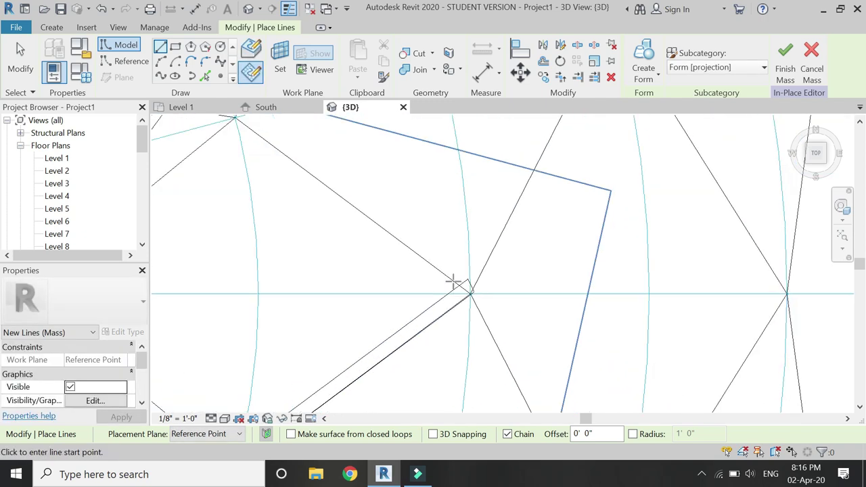
scroll(430, 333, down, 3)
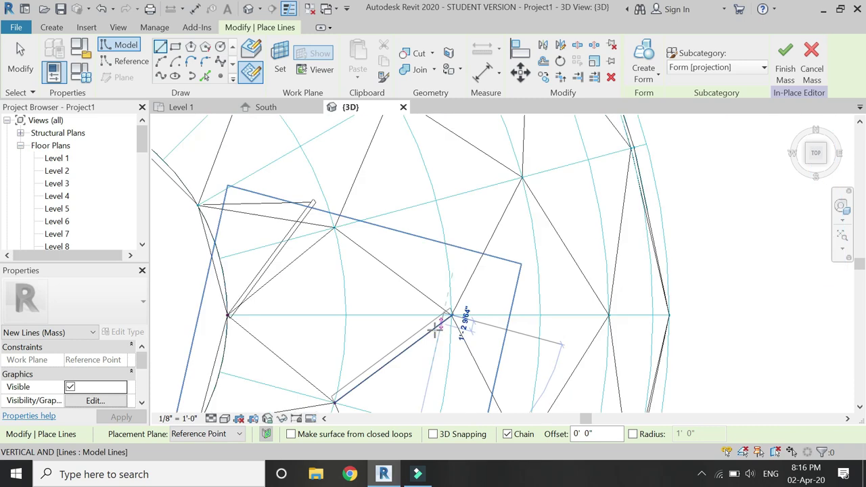
- Draw the closing line from the profile endpoint back to the node, dismissing the off-axis warning
click(456, 285)
scroll(449, 309, up, 2)
click(450, 309)
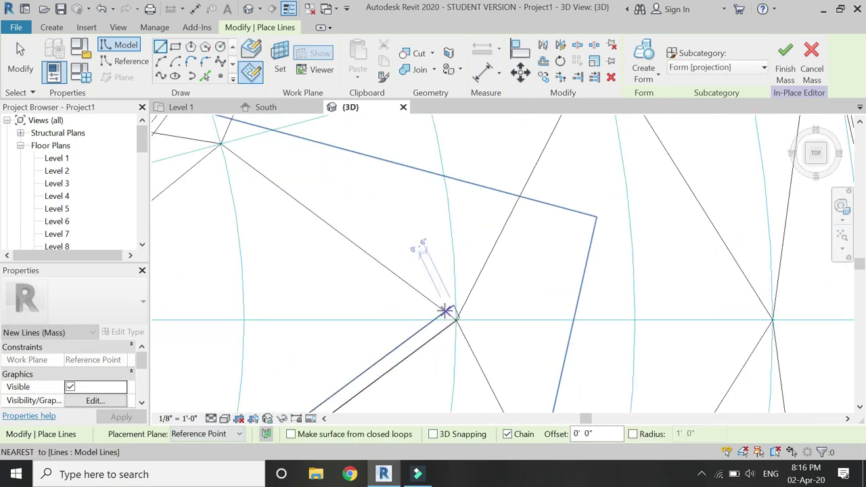
scroll(449, 311, down, 1)
scroll(456, 344, down, 2)
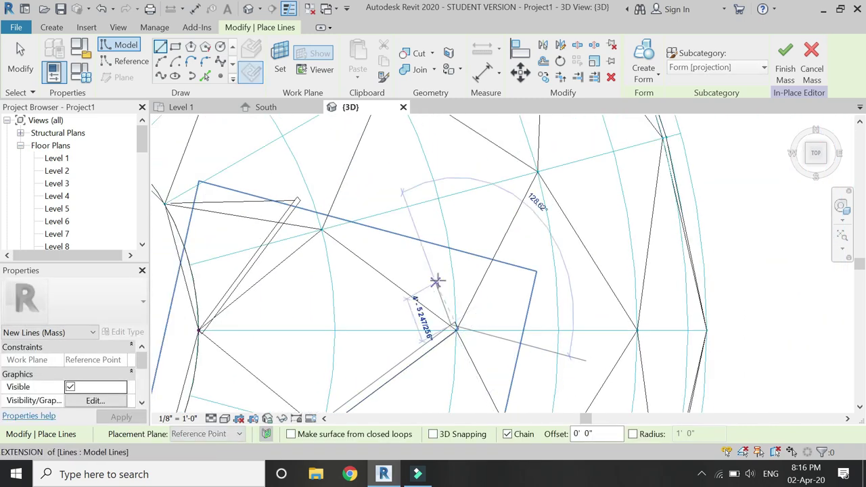
scroll(433, 278, up, 1)
scroll(355, 243, up, 3)
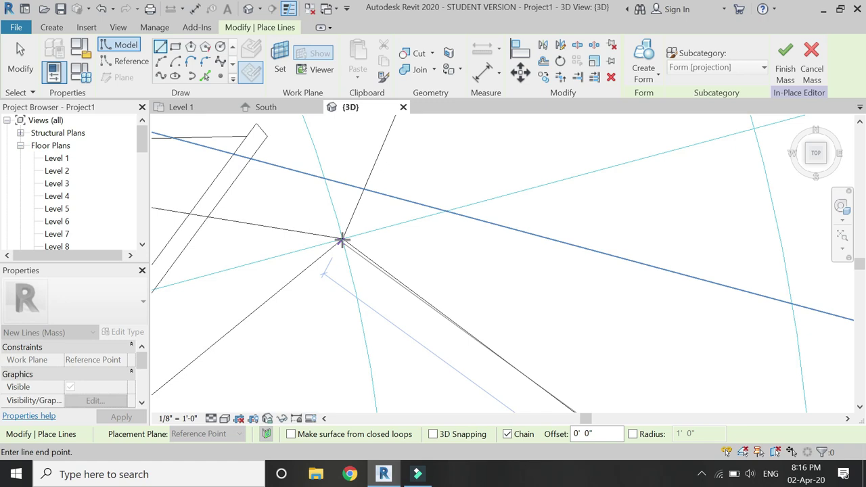
scroll(343, 240, up, 2)
click(342, 239)
key(Escape)
scroll(349, 168, down, 2)
scroll(346, 164, down, 3)
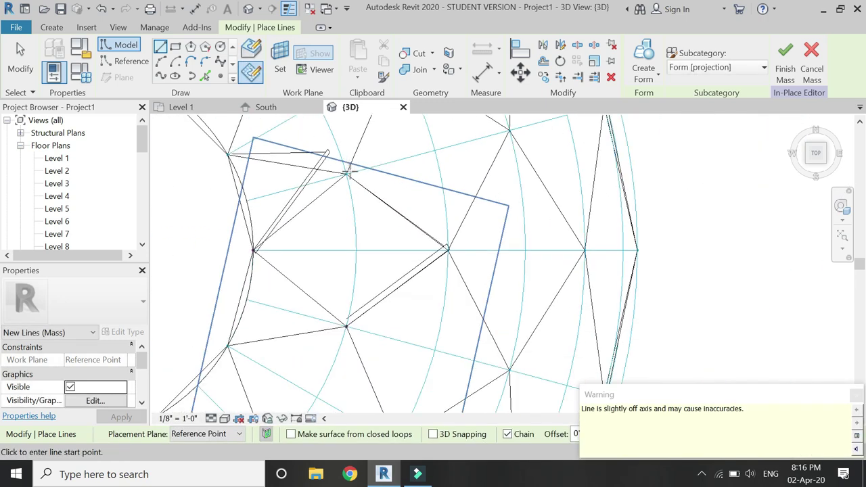
click(855, 395)
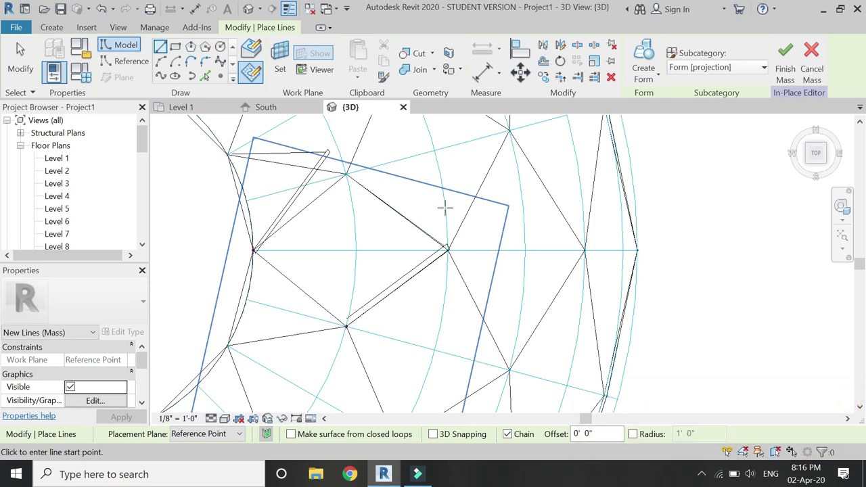
scroll(445, 203, down, 2)
key(Escape)
scroll(429, 334, up, 3)
click(280, 62)
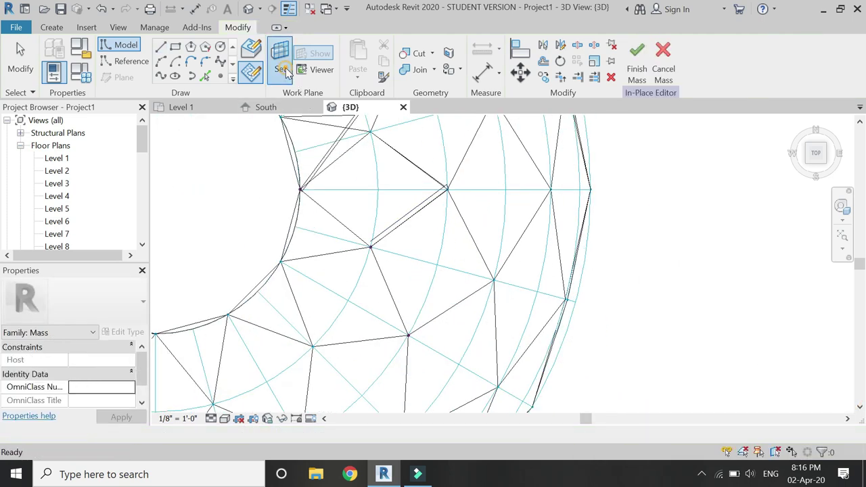
- Draw an 18' model line from the node's reference point, used as the work plane
click(408, 332)
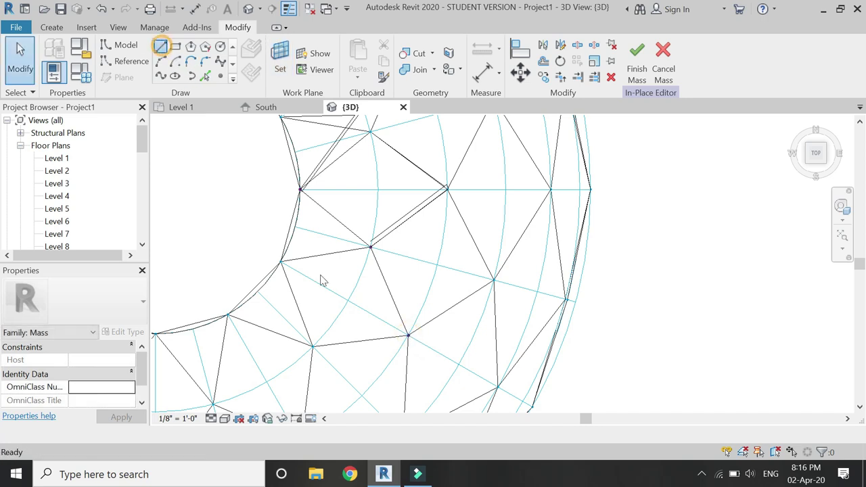
key(l)
key(i)
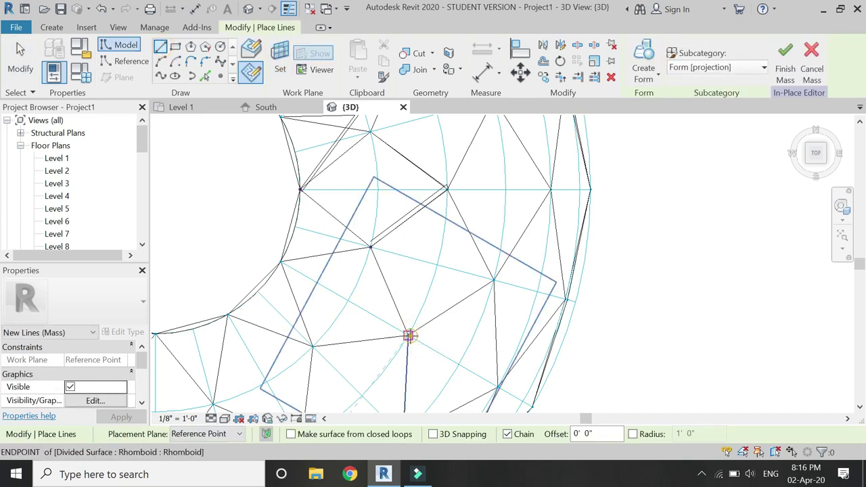
click(409, 336)
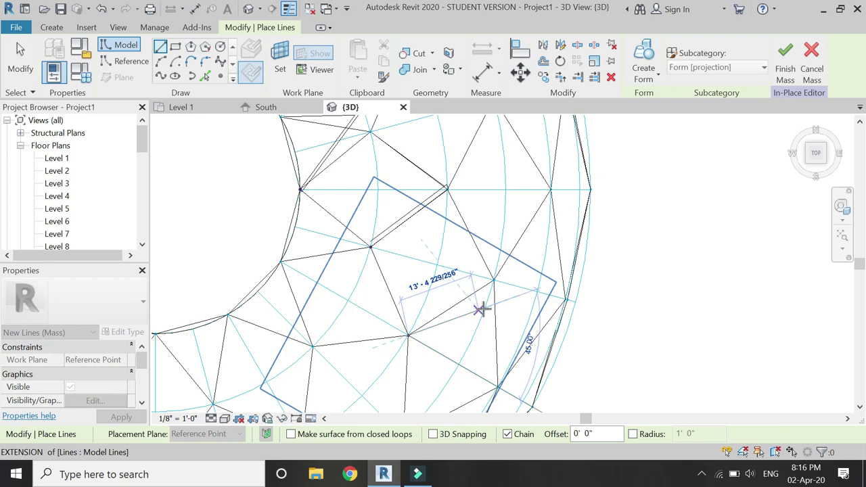
text(18')
key(Return)
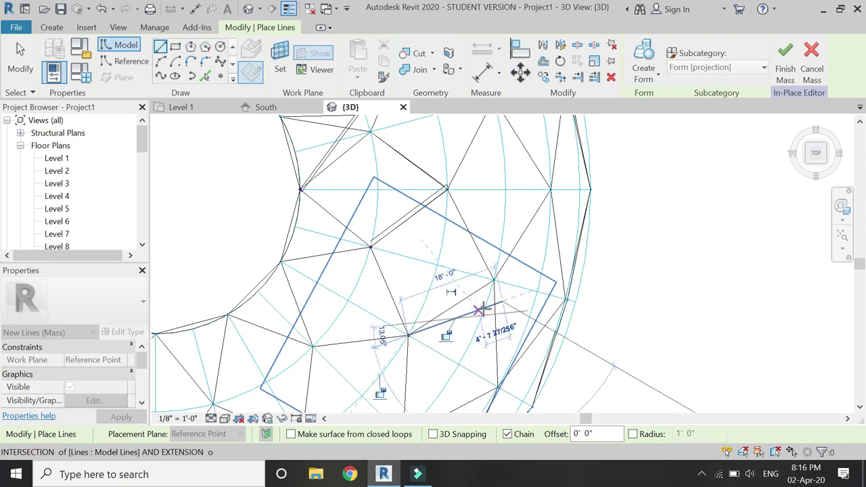
key(Escape)
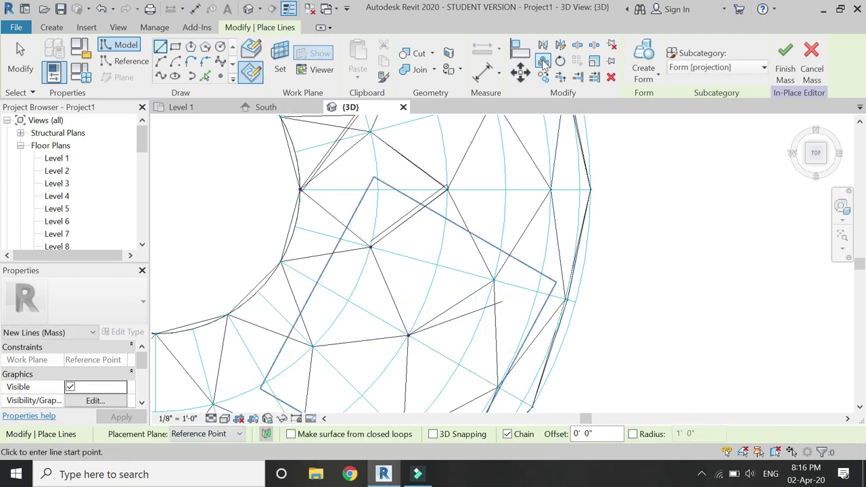
- Offset the line 1' 2" and join the far ends of the two parallel lines
click(543, 61)
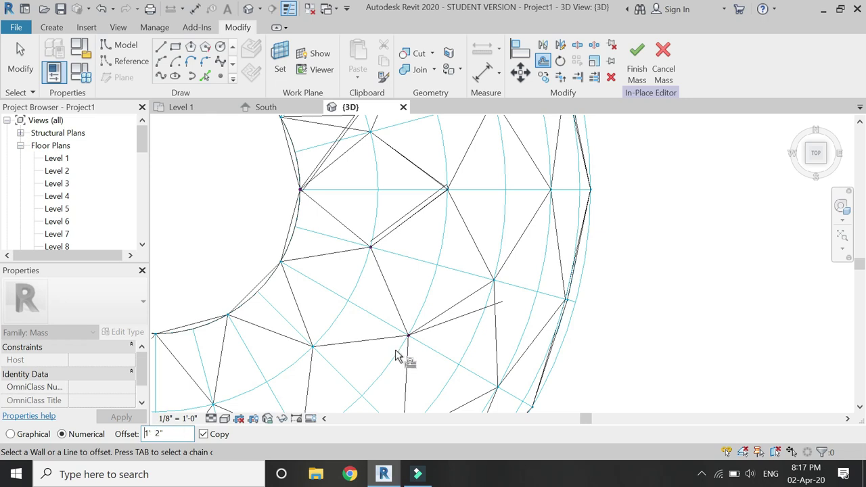
click(160, 46)
scroll(413, 334, up, 5)
click(382, 333)
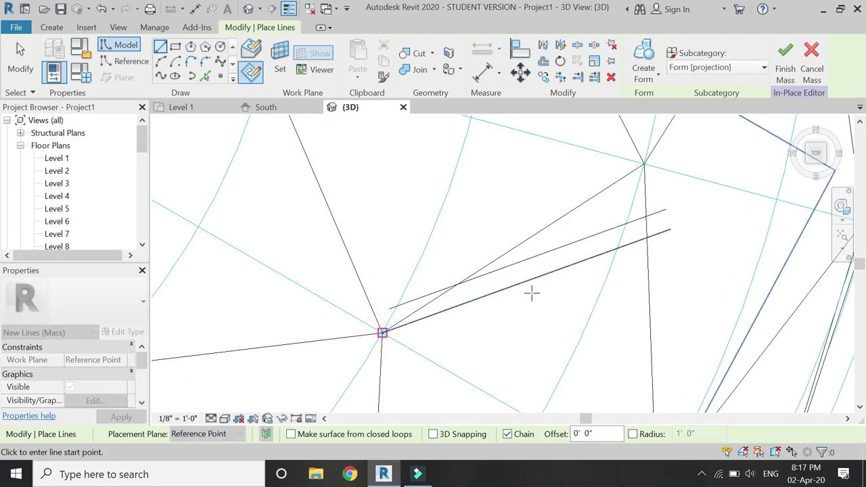
click(670, 228)
click(379, 312)
click(654, 215)
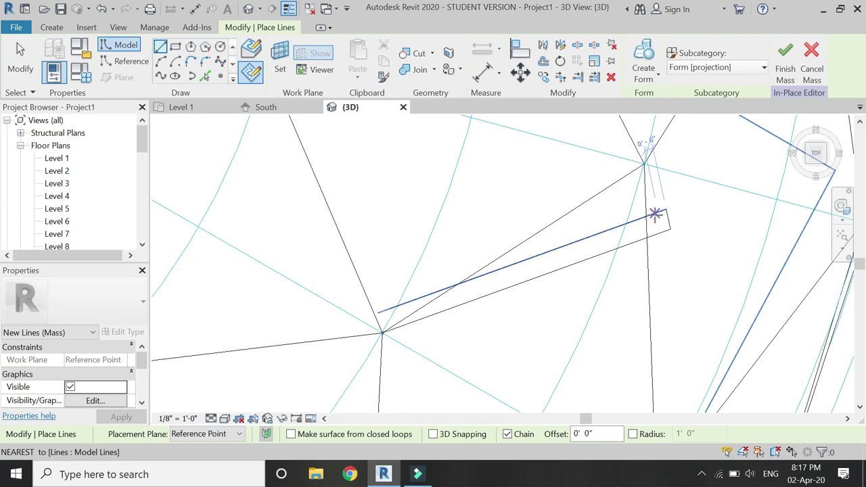
- Close the strip's outline with a line at the node end
scroll(551, 332, down, 3)
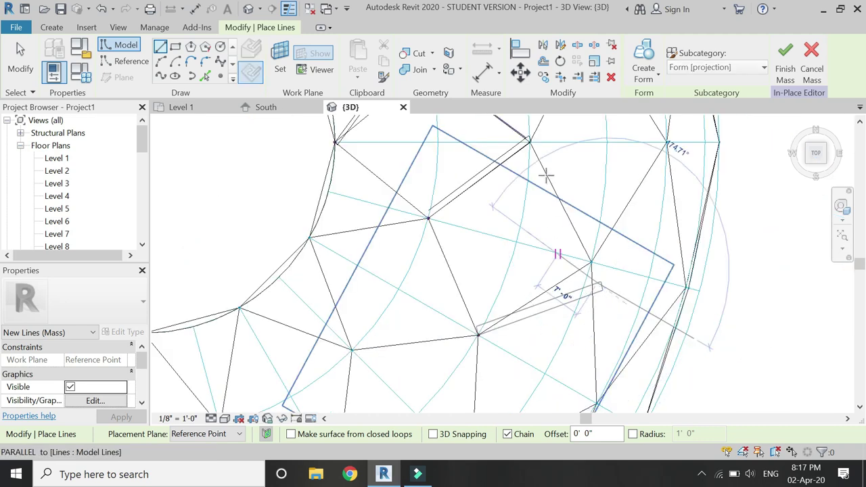
scroll(529, 143, up, 4)
scroll(530, 145, up, 3)
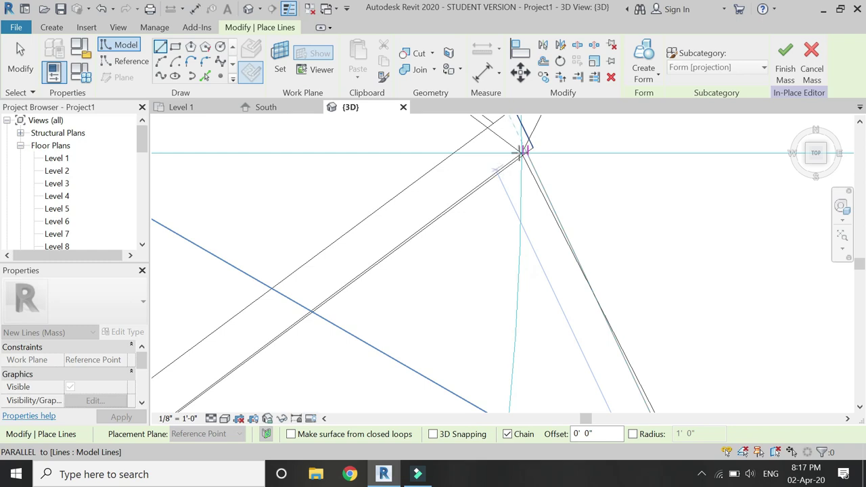
scroll(520, 154, up, 2)
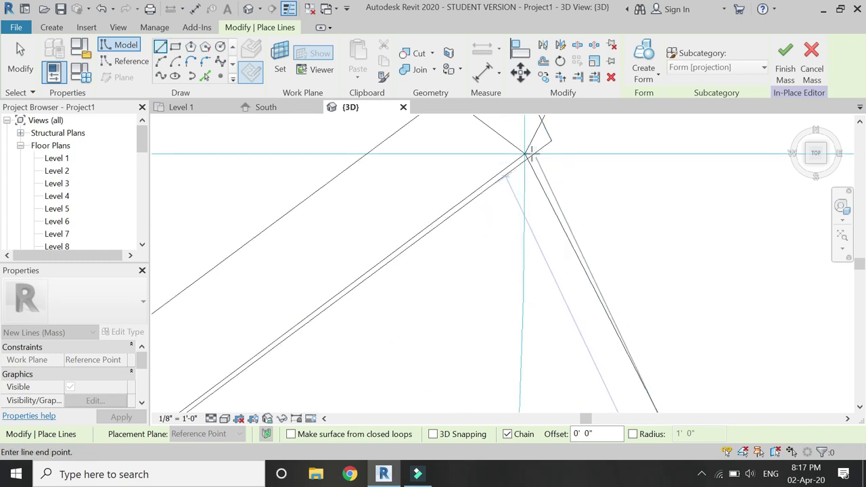
click(525, 154)
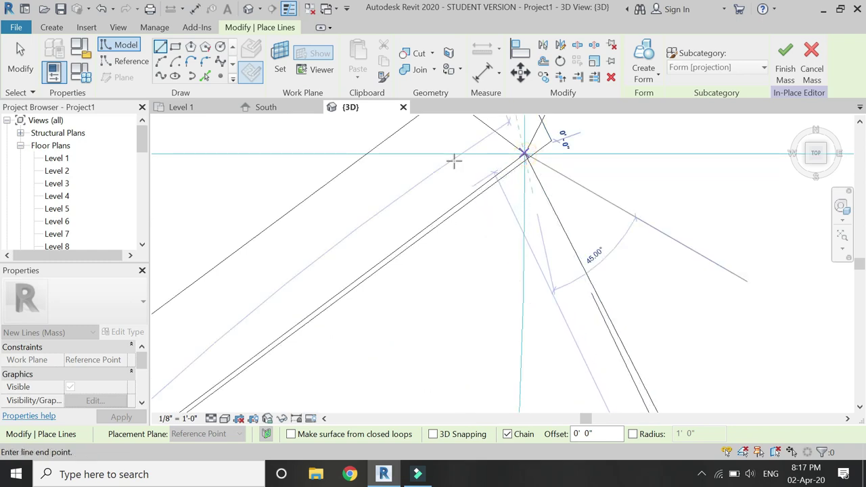
key(Escape)
scroll(451, 146, down, 5)
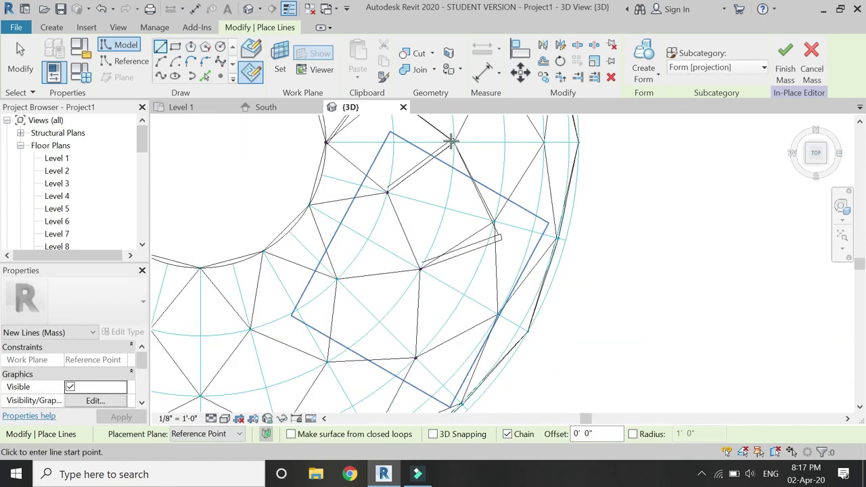
- Set another node's reference point as work plane and draw an 18' model line from it
click(280, 61)
shift+middle_drag(454, 237, 421, 325)
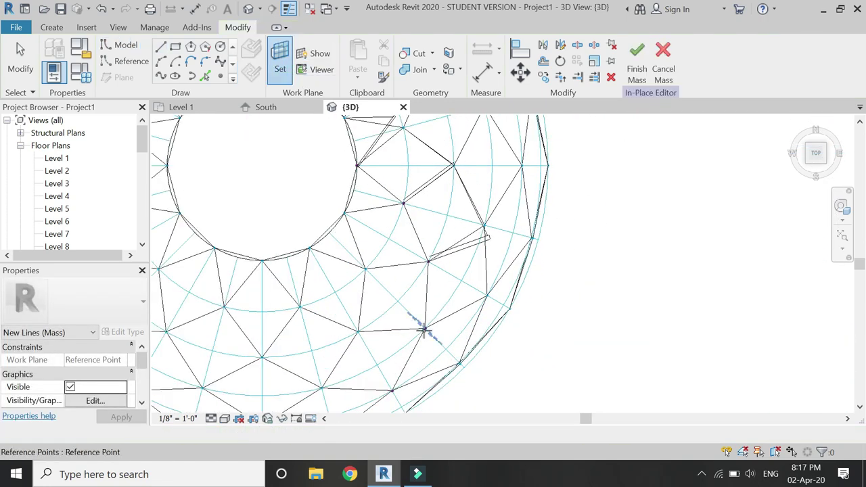
scroll(425, 329, up, 3)
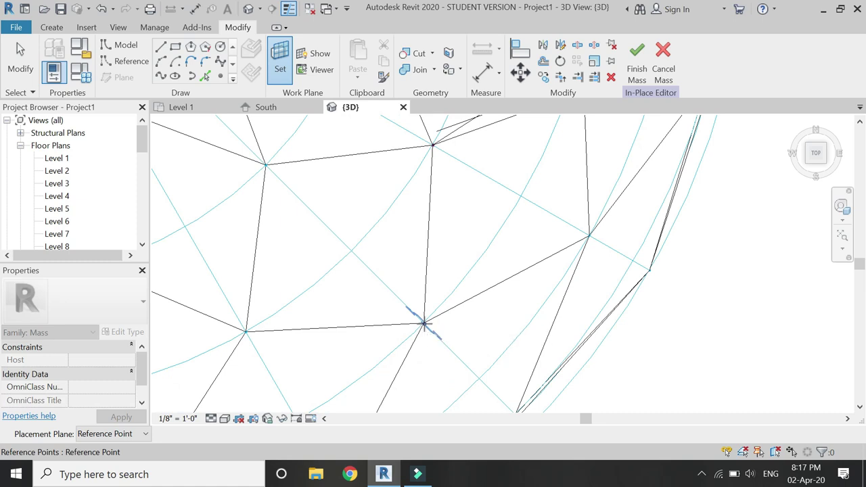
click(424, 324)
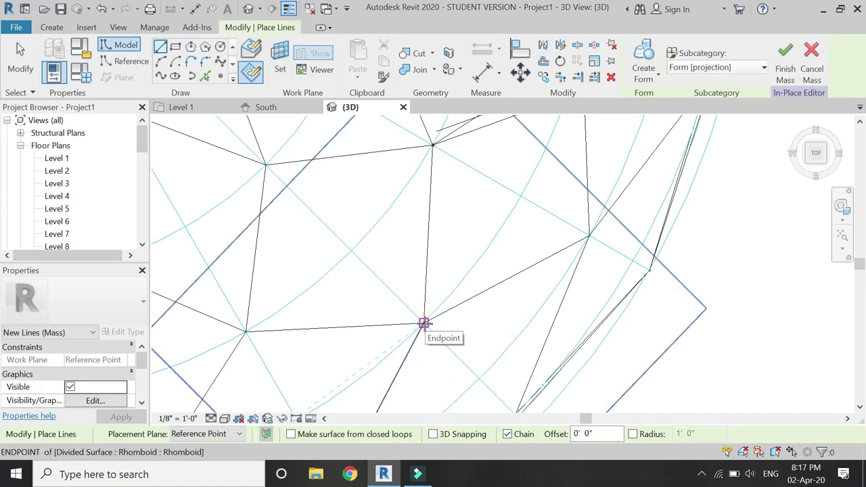
click(424, 323)
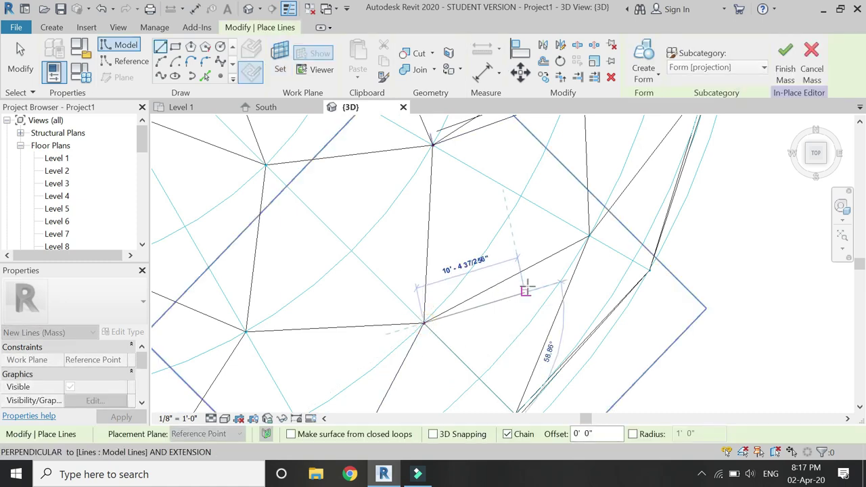
scroll(526, 291, down, 1)
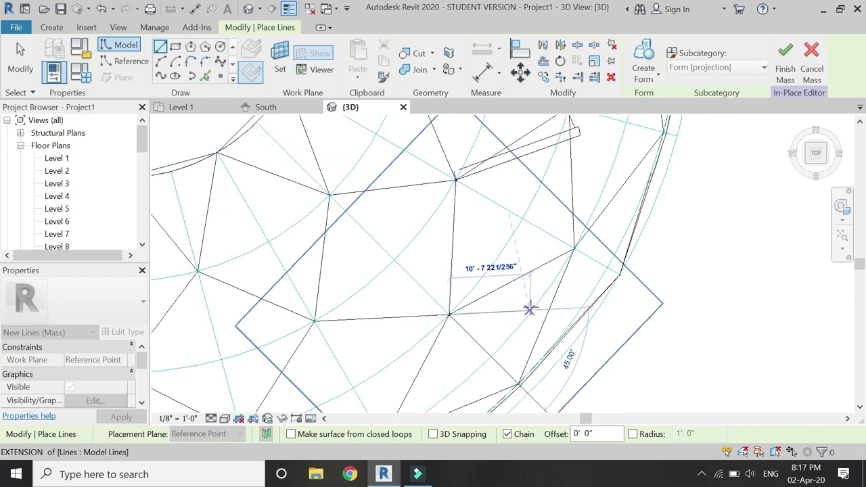
text(1)
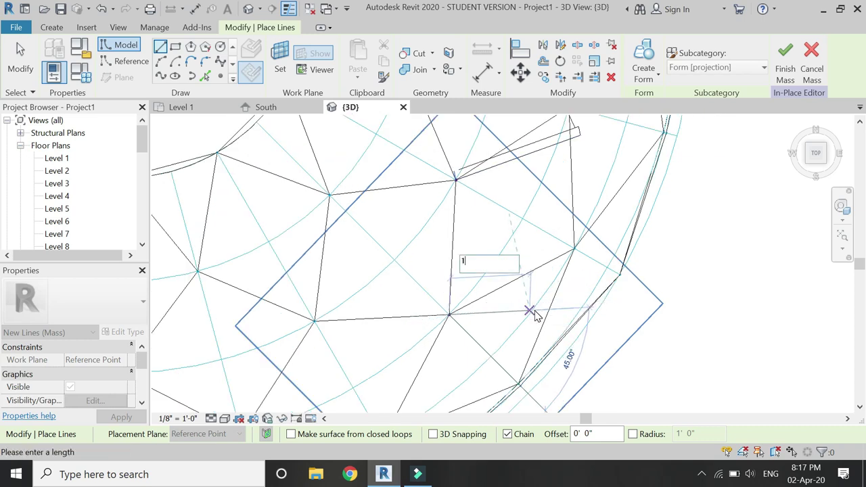
key(Return)
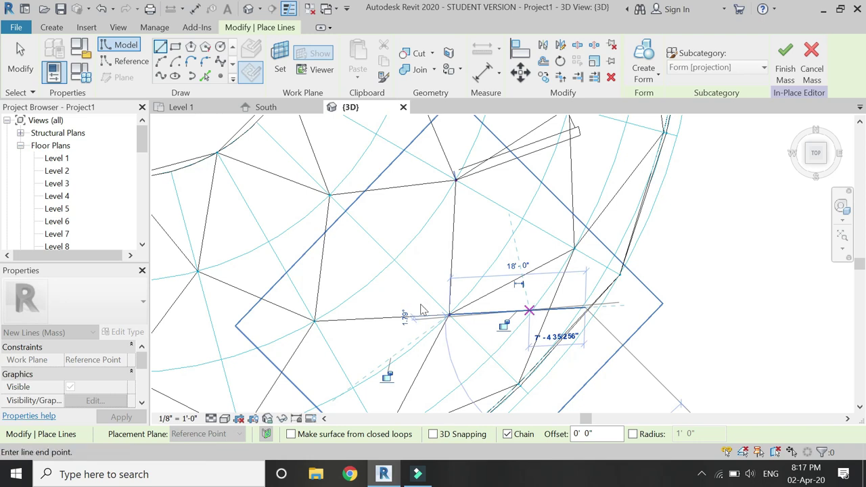
key(Escape)
- Offset a parallel copy of the line and join the original and copy ends
click(543, 77)
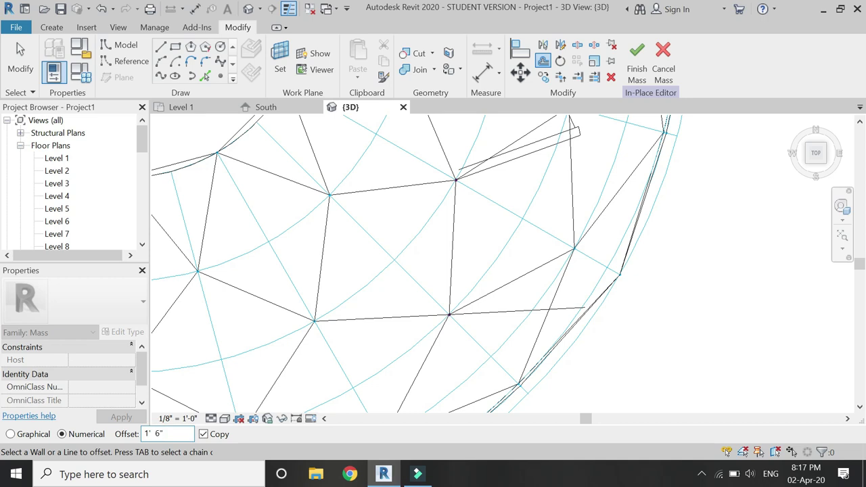
click(511, 313)
click(161, 46)
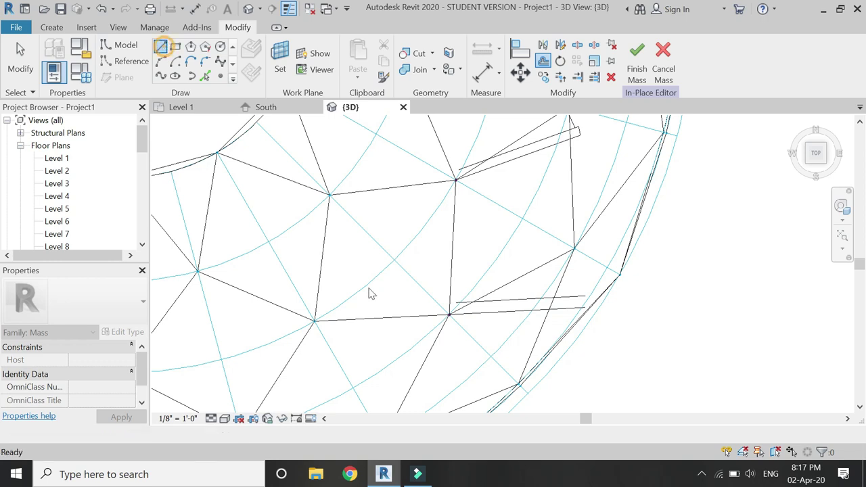
scroll(449, 303, up, 3)
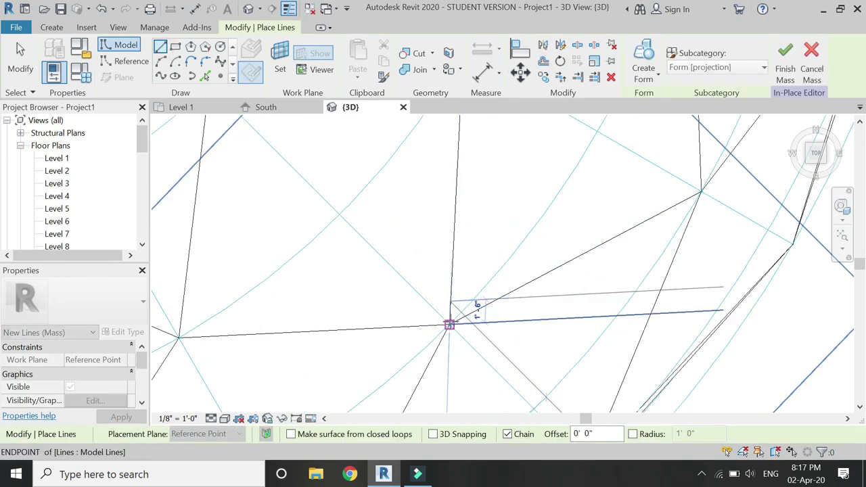
click(449, 323)
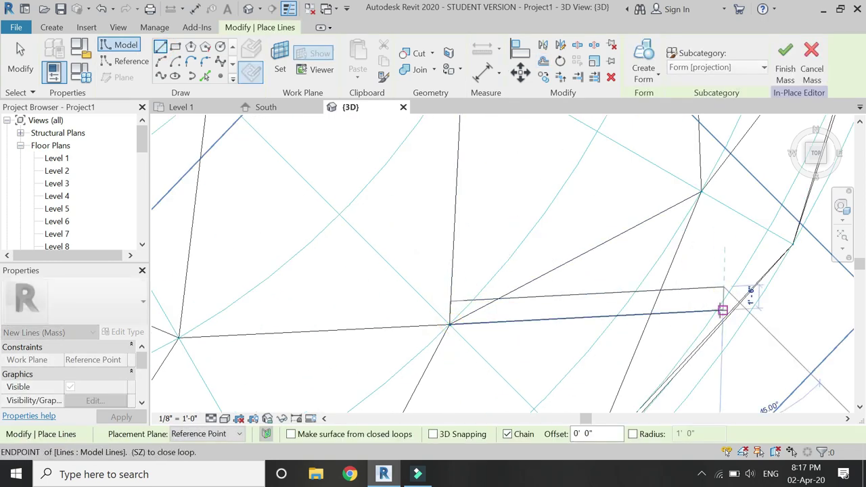
click(722, 311)
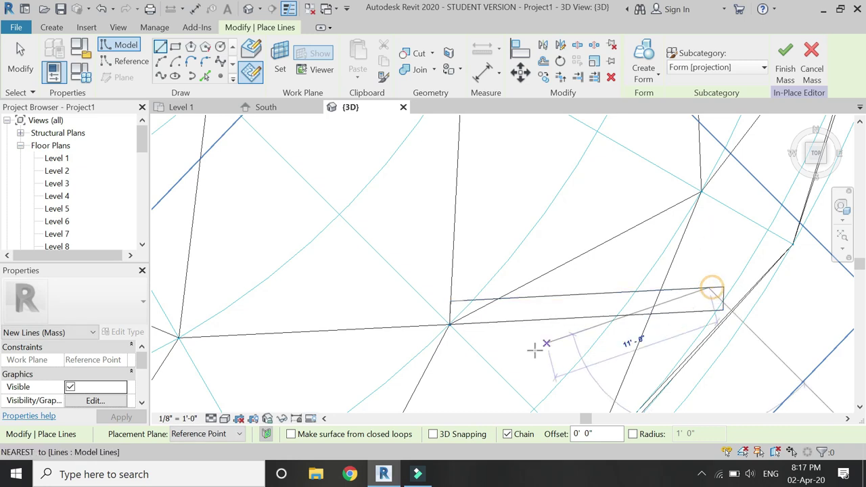
- Close the thin profile with a line across the other line ends
scroll(532, 349, down, 3)
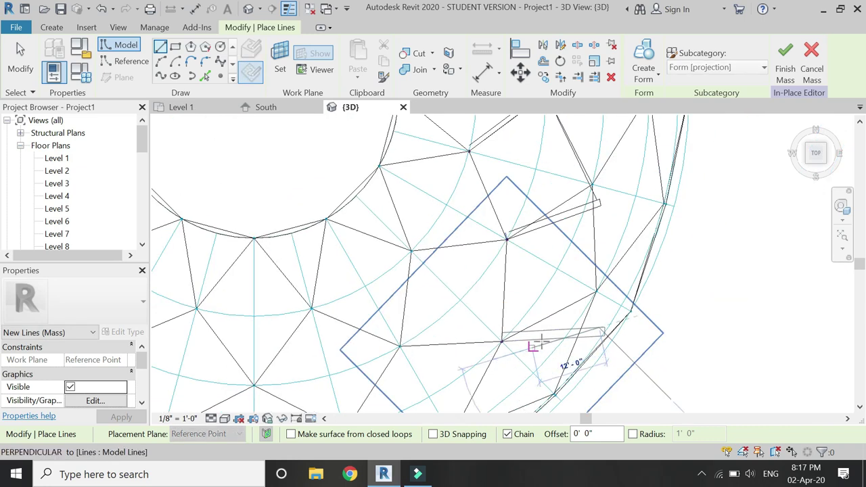
scroll(594, 188, up, 3)
scroll(594, 188, up, 2)
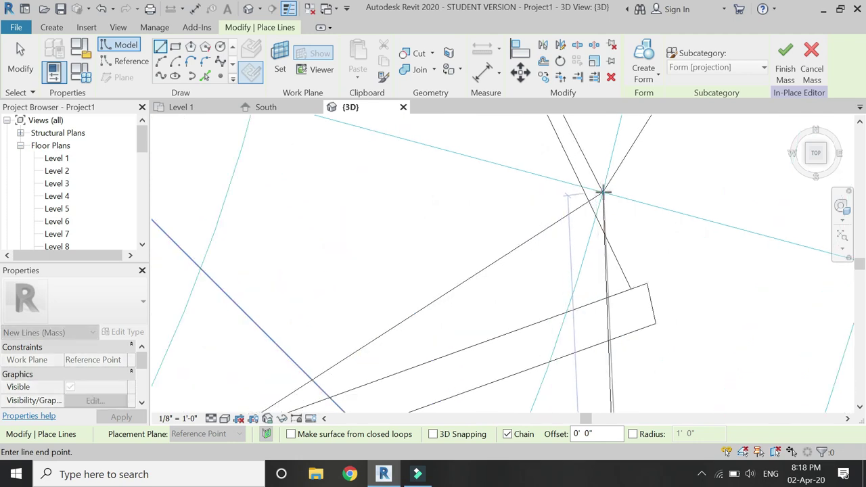
click(603, 191)
key(Escape)
scroll(518, 164, down, 5)
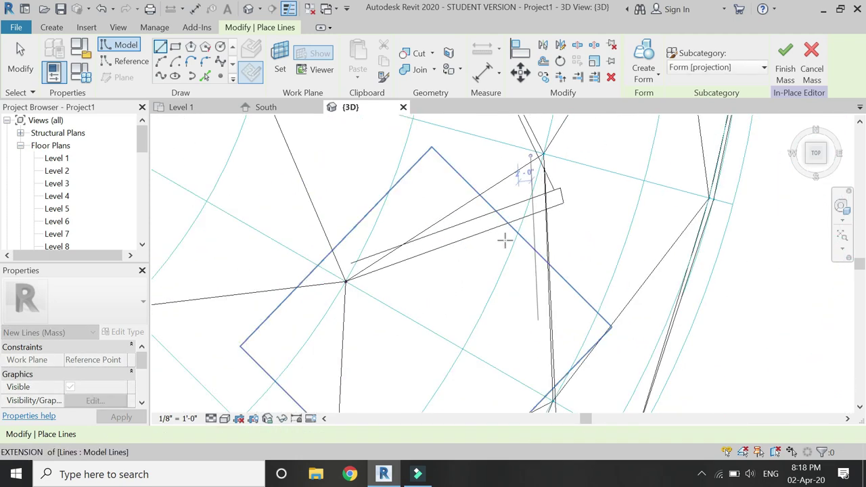
click(280, 68)
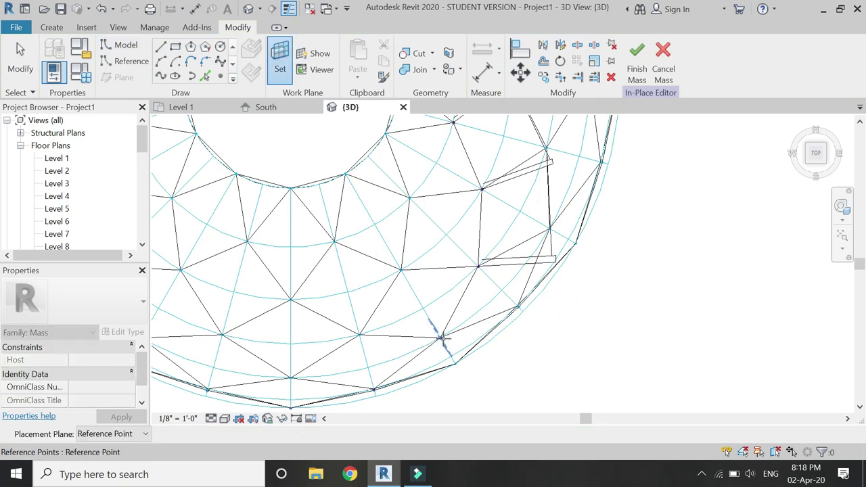
- Draw an 18' model line on the lower node's reference point work plane
click(441, 338)
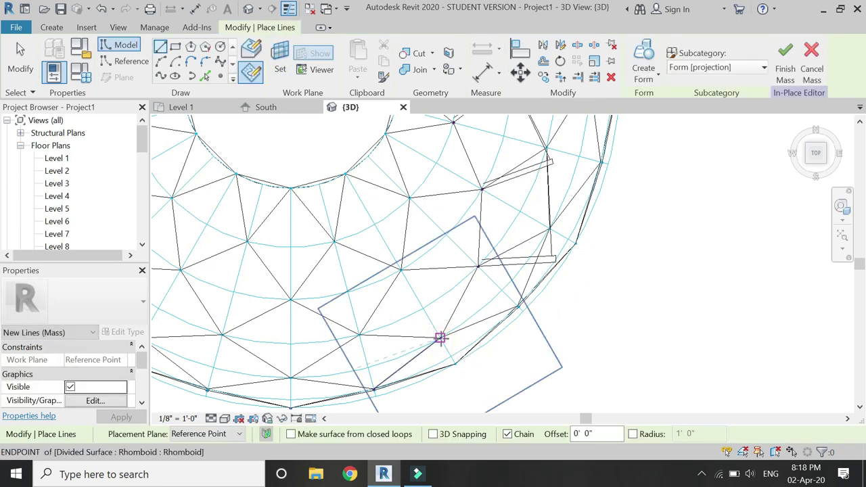
scroll(447, 349, up, 2)
click(443, 343)
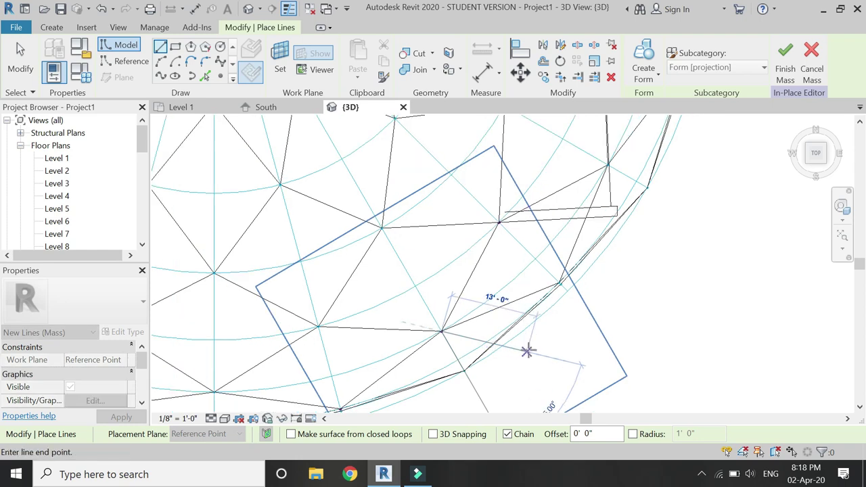
text(18')
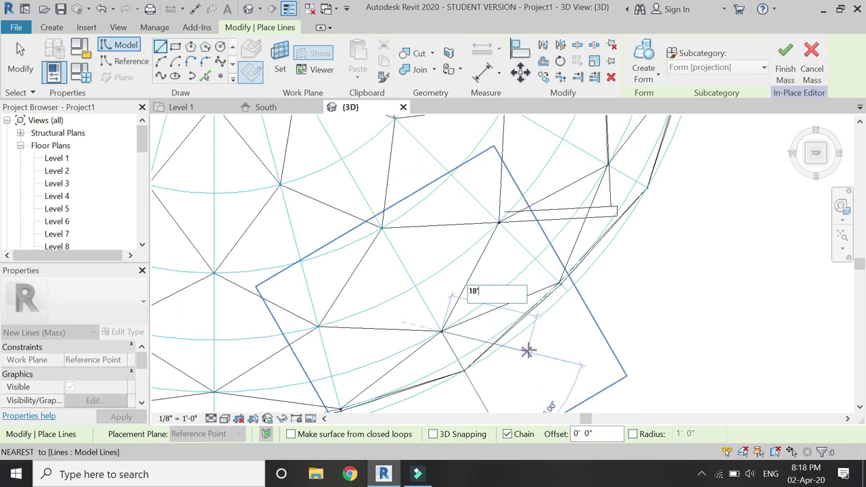
key(Return)
key(Escape)
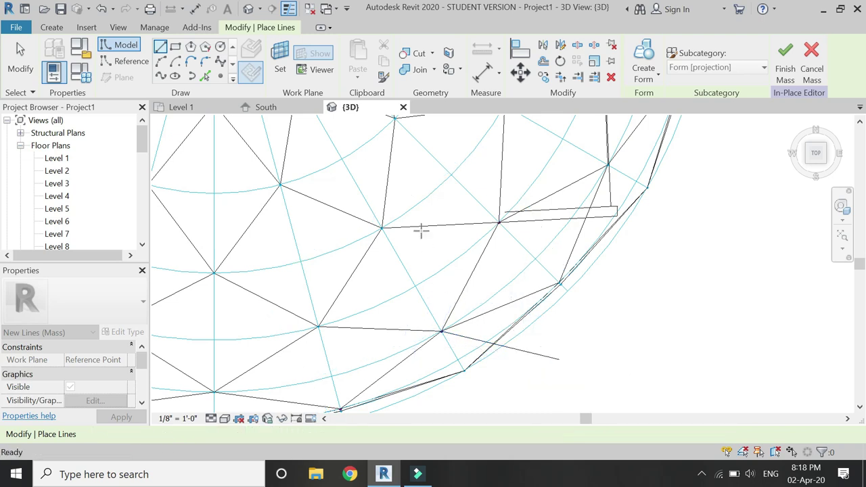
key(Escape)
- Offset the line 1' 10" and draw a closing line between the original and copy ends
click(545, 61)
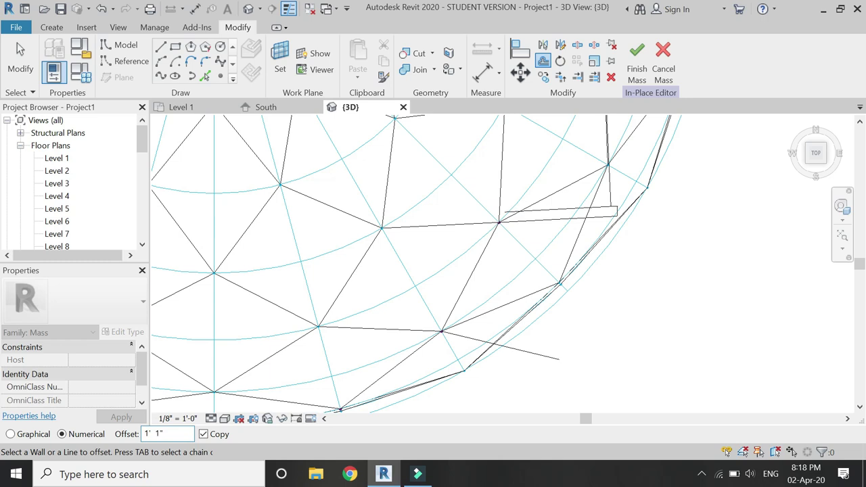
click(516, 348)
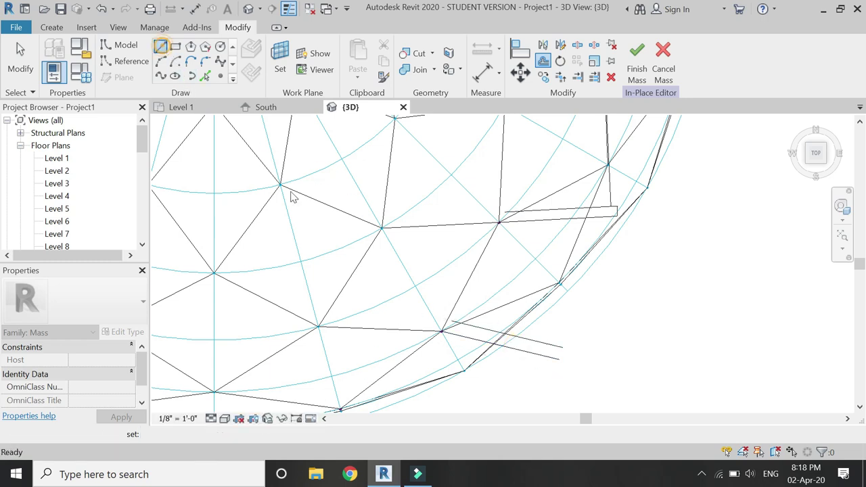
click(160, 45)
click(444, 318)
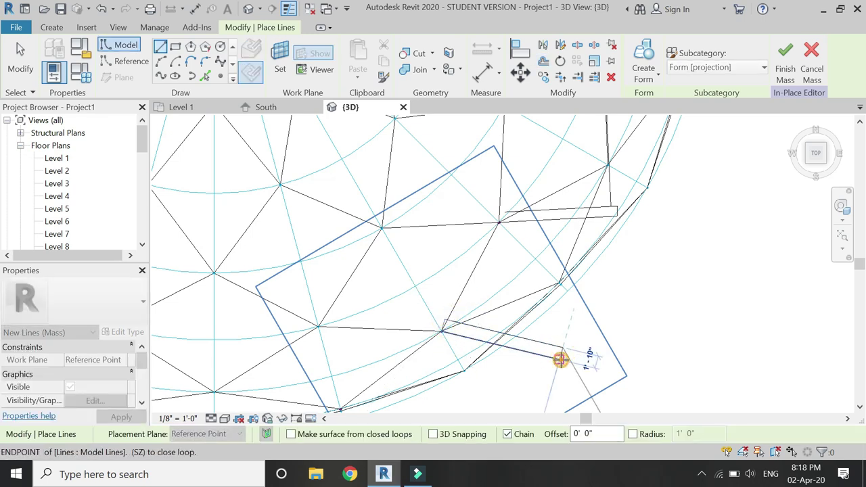
click(561, 352)
key(Escape)
- Draw the second closing line across the far ends of the pair
click(561, 348)
click(556, 346)
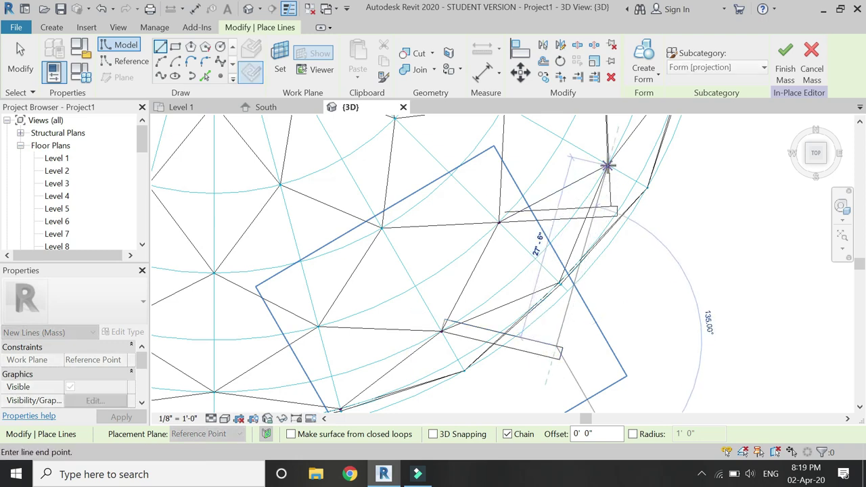
scroll(607, 164, up, 2)
click(607, 164)
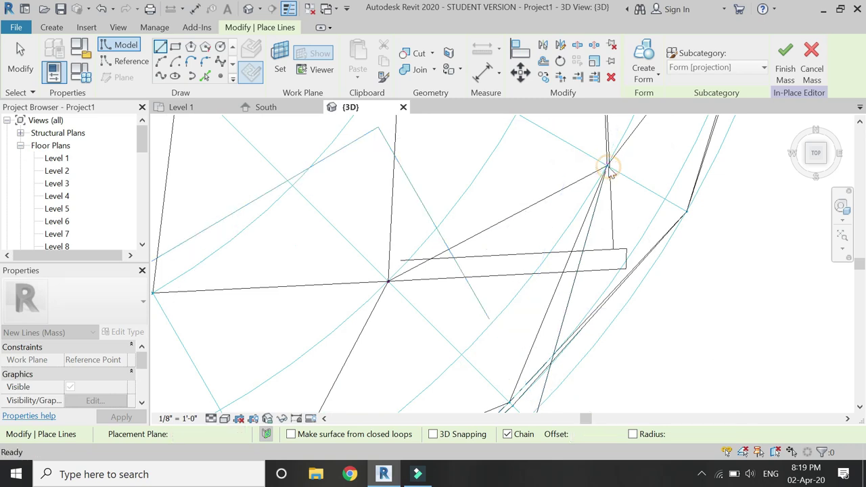
scroll(611, 169, down, 6)
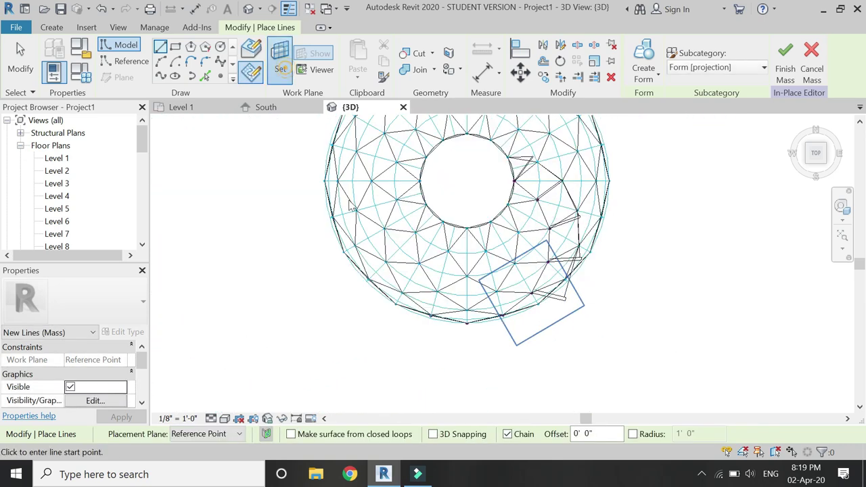
- Set another node's reference point as work plane and draw an 18' model line from it
click(280, 68)
scroll(502, 313, up, 5)
click(502, 313)
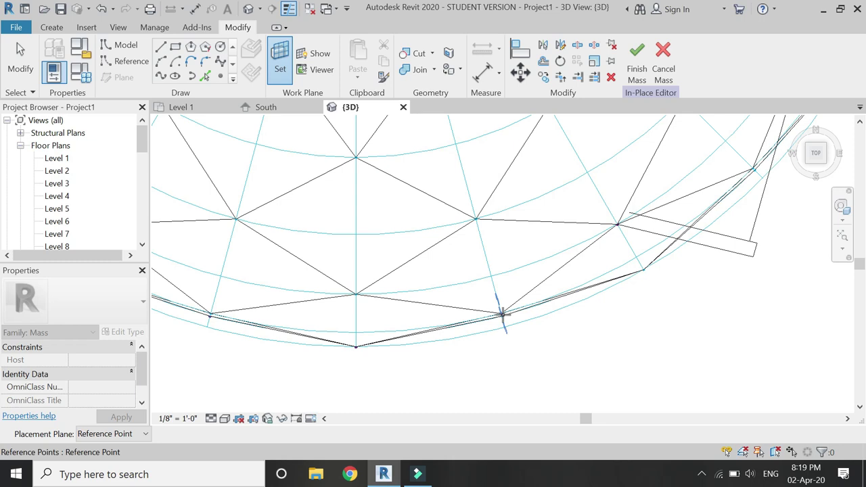
key(l)
key(i)
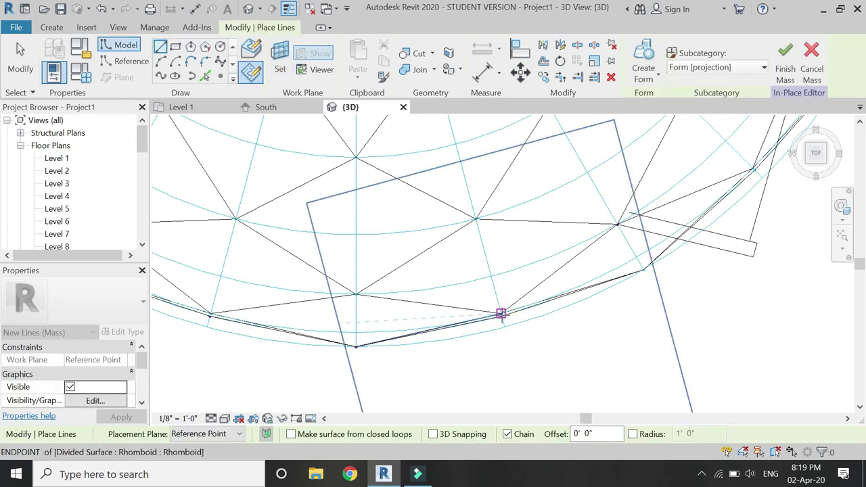
click(501, 314)
shift+middle_drag(472, 314, 474, 313)
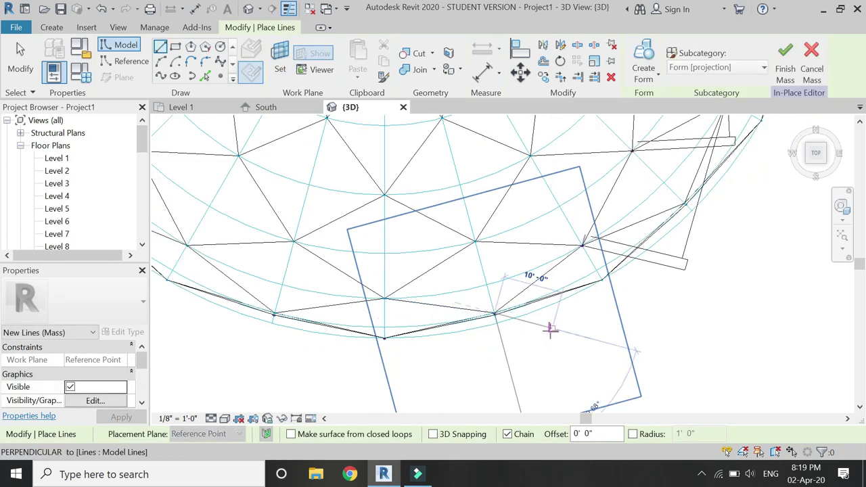
shift+middle_drag(550, 329, 556, 343)
scroll(556, 344, down, 2)
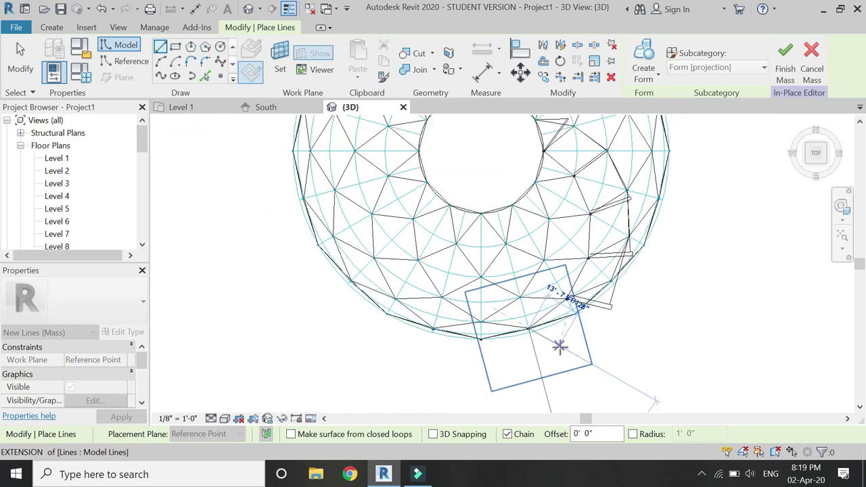
scroll(559, 345, up, 2)
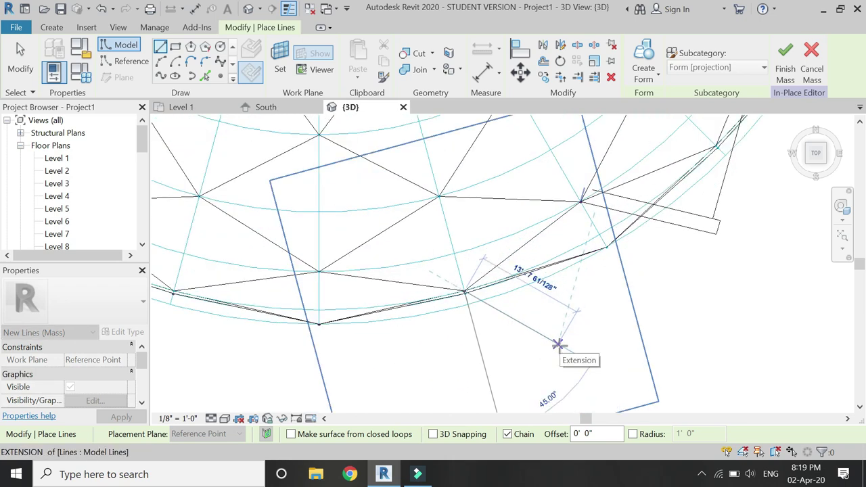
text(18)
key(Return)
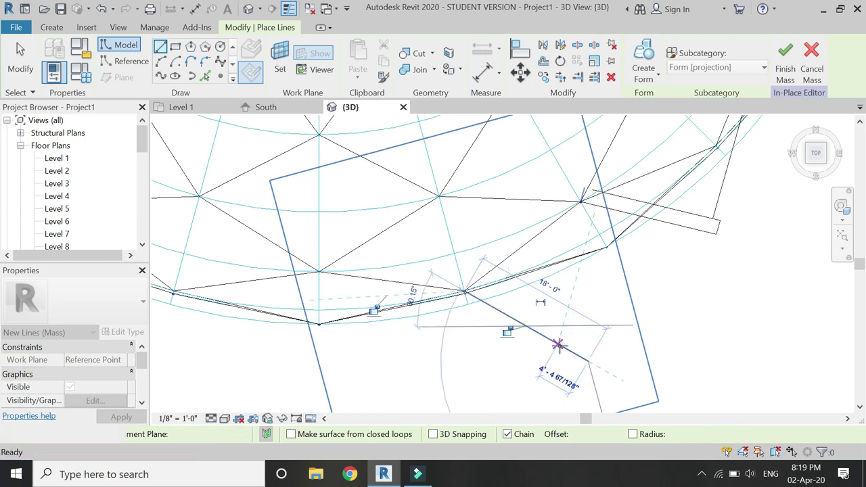
key(Escape)
key(Escape)
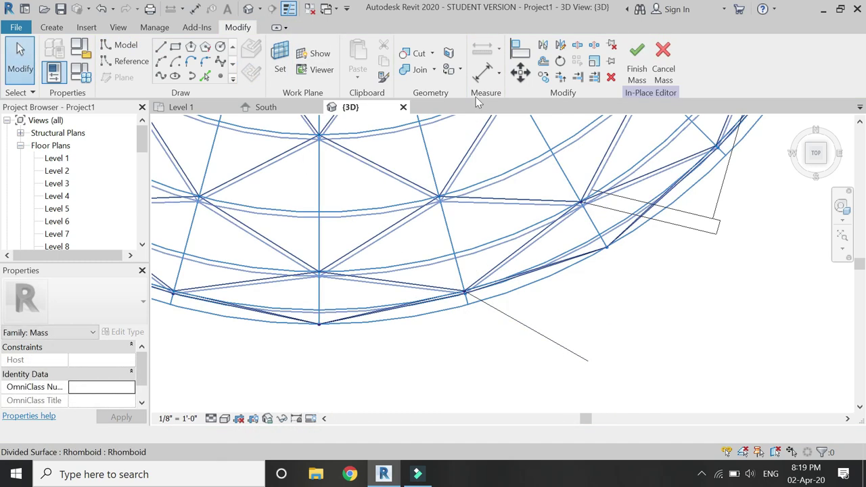
- Offset a parallel copy of the line and connect the new line's end to the copy's end
click(545, 63)
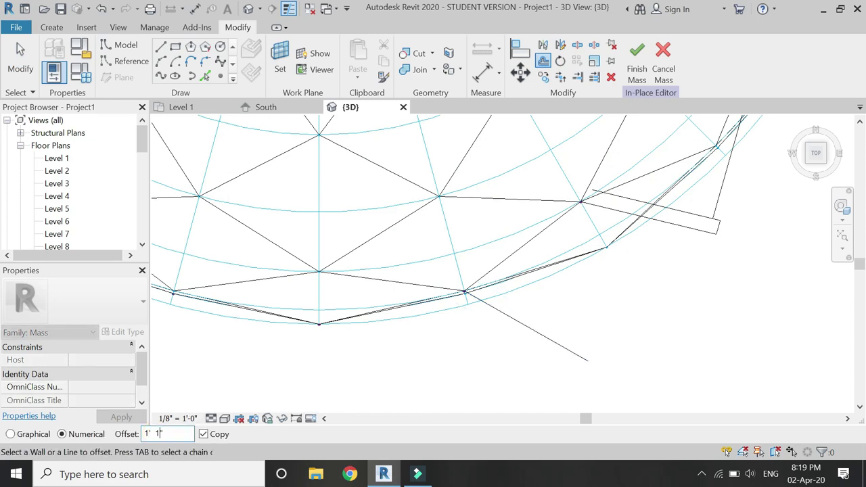
click(517, 315)
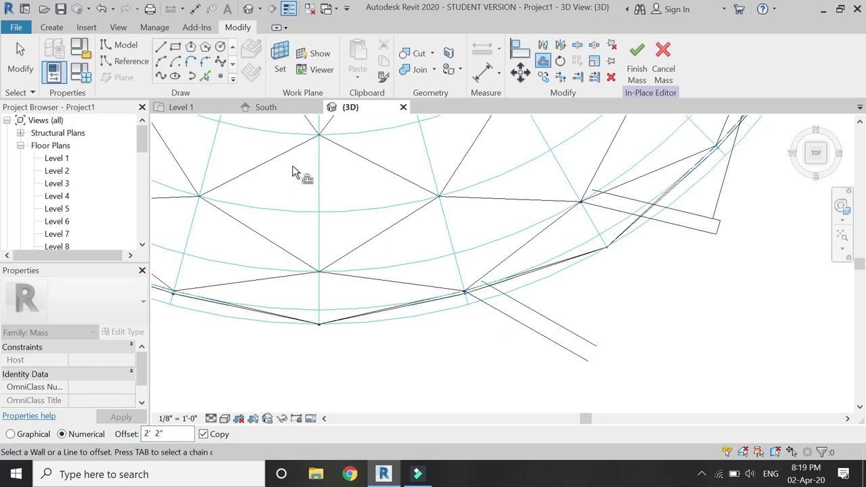
click(161, 46)
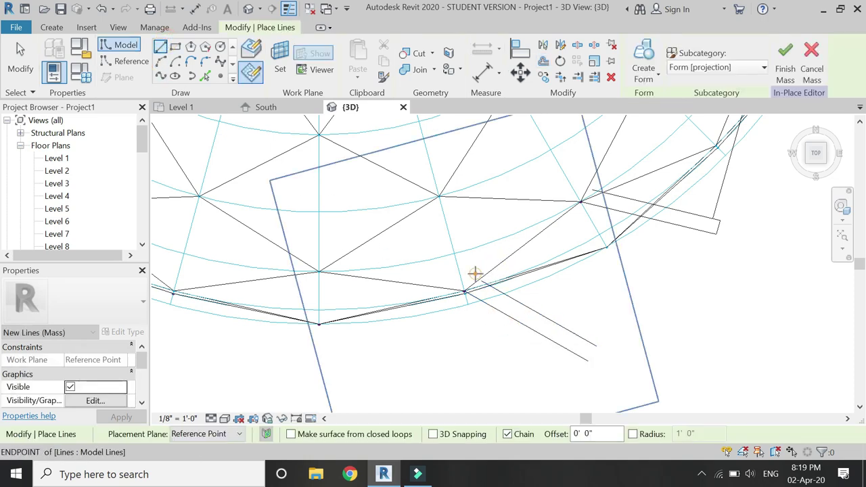
click(464, 291)
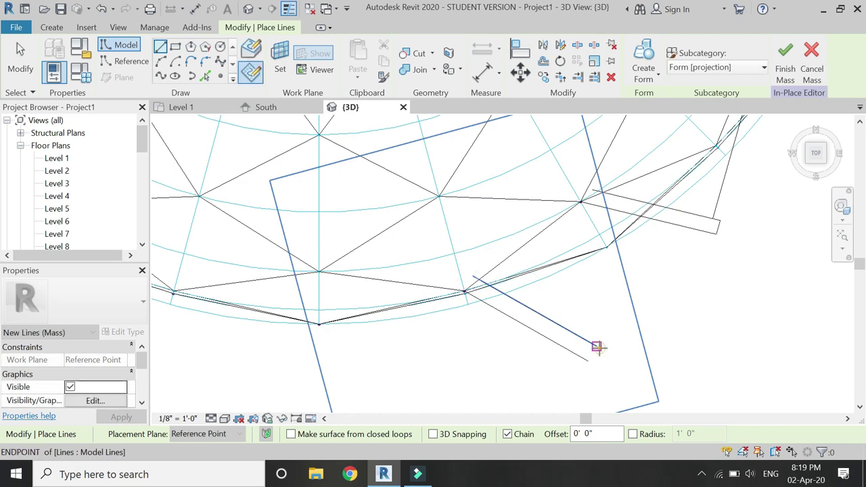
click(589, 357)
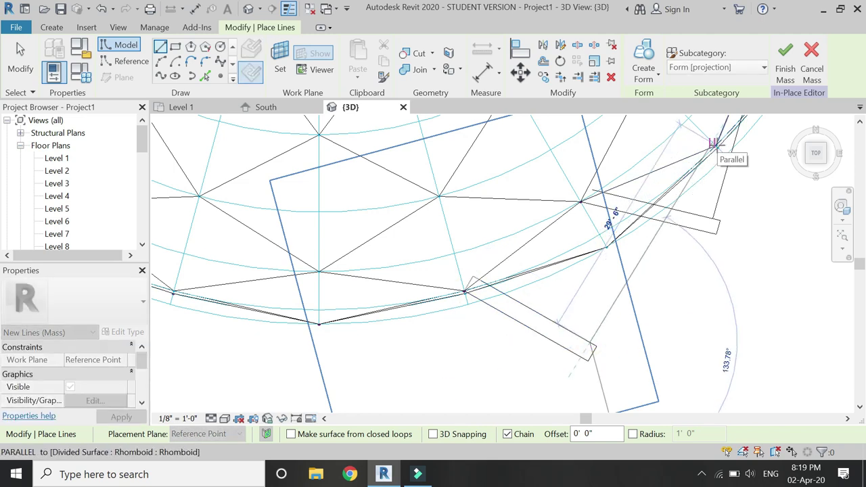
- Close the profile with a line at the node and exit line drawing
scroll(715, 147, up, 3)
click(715, 147)
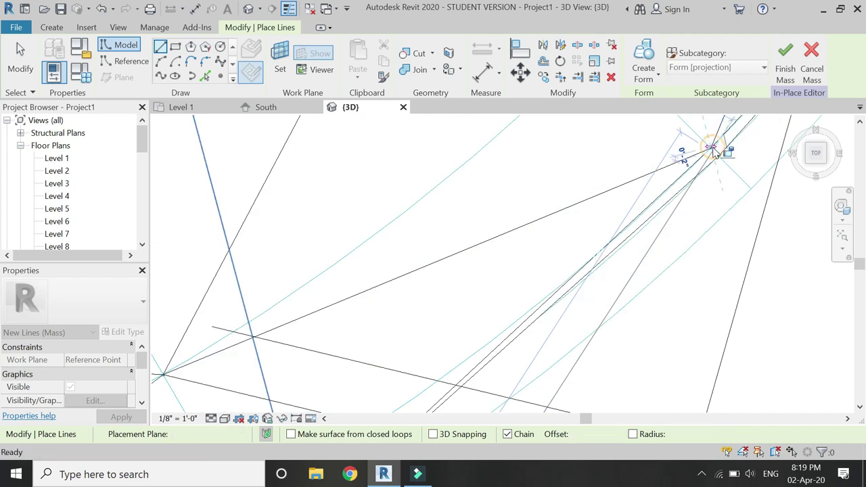
key(Escape)
key(Escape)
scroll(714, 174, down, 6)
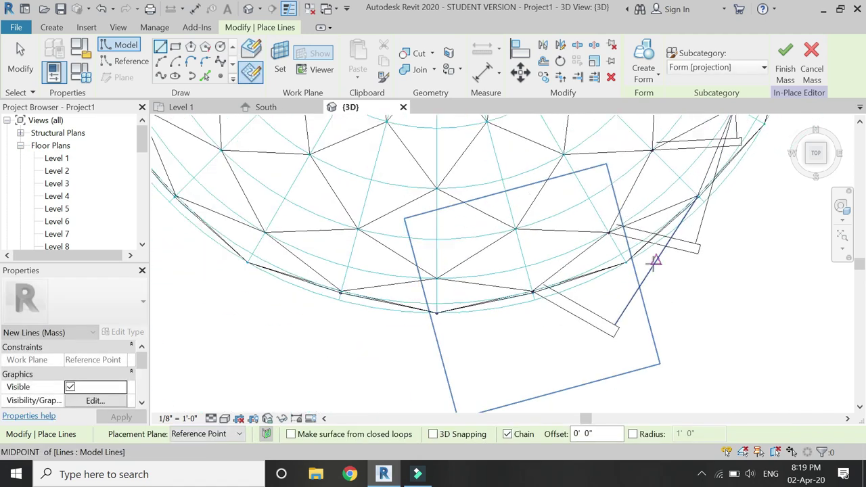
scroll(600, 358, down, 2)
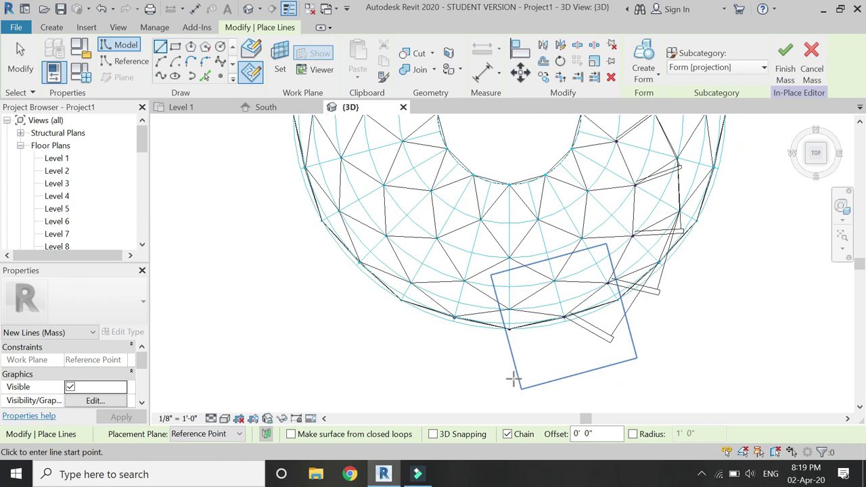
scroll(512, 380, down, 1)
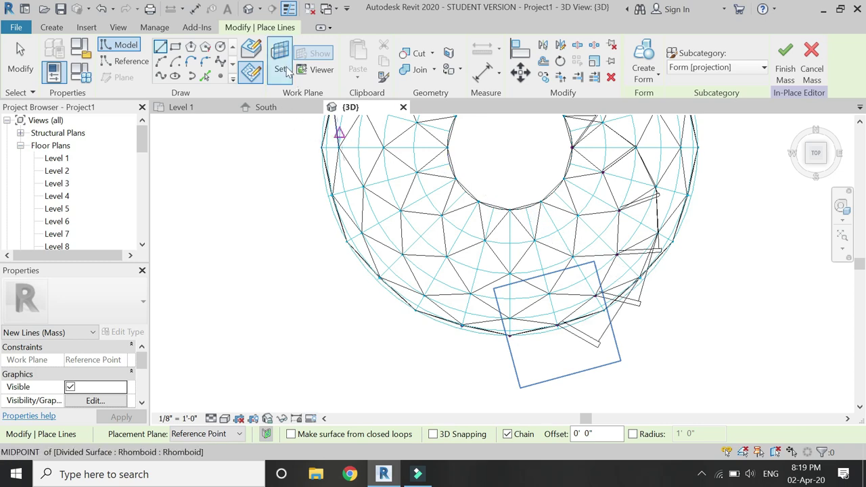
key(Escape)
key(Escape)
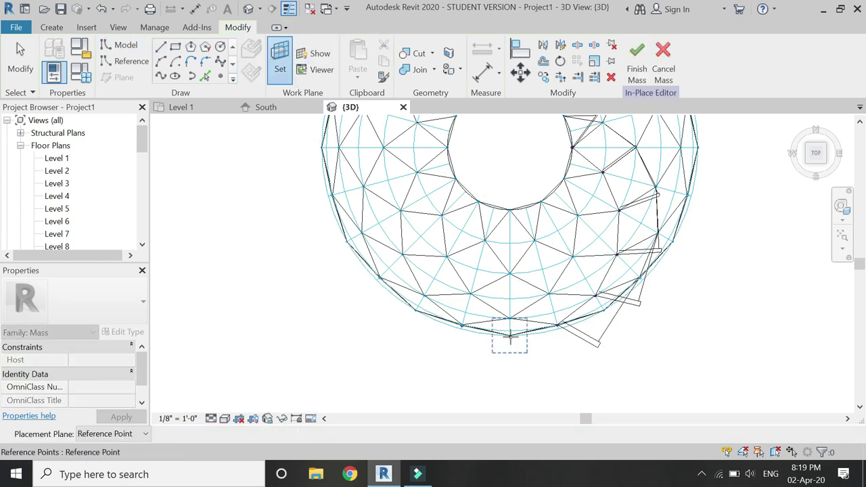
- Draw an 18' model line from the dome's bottom node
key(l)
key(i)
click(511, 338)
scroll(524, 347, up, 4)
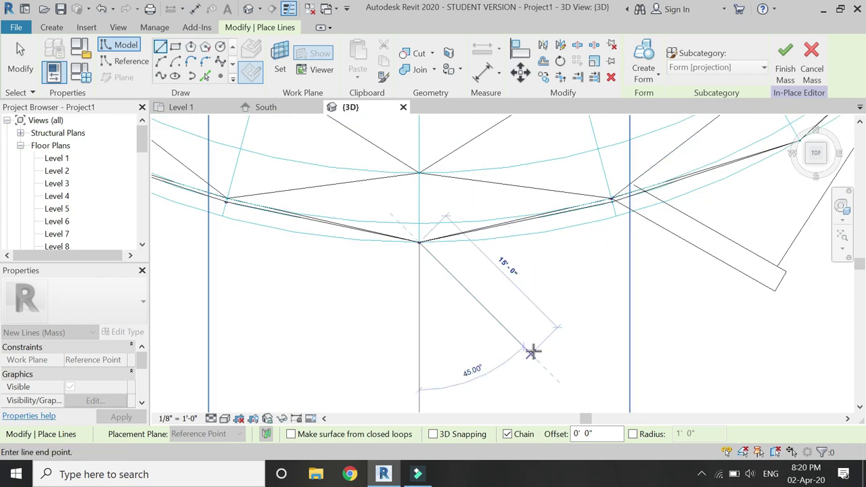
key(Return)
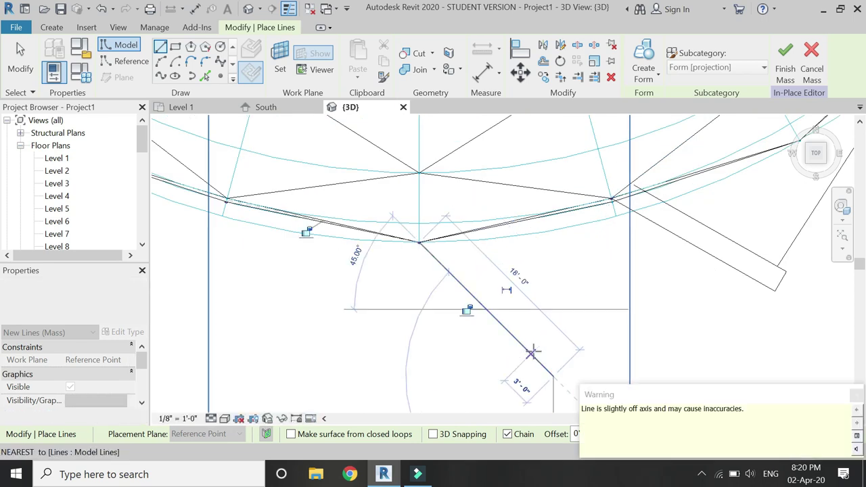
key(Escape)
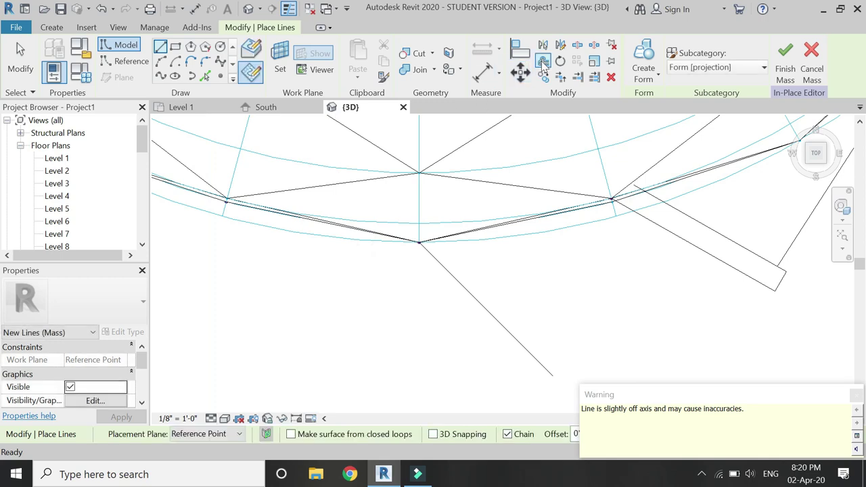
- Make an offset copy with OF and join the two parallel lines at one end
key(o)
key(f)
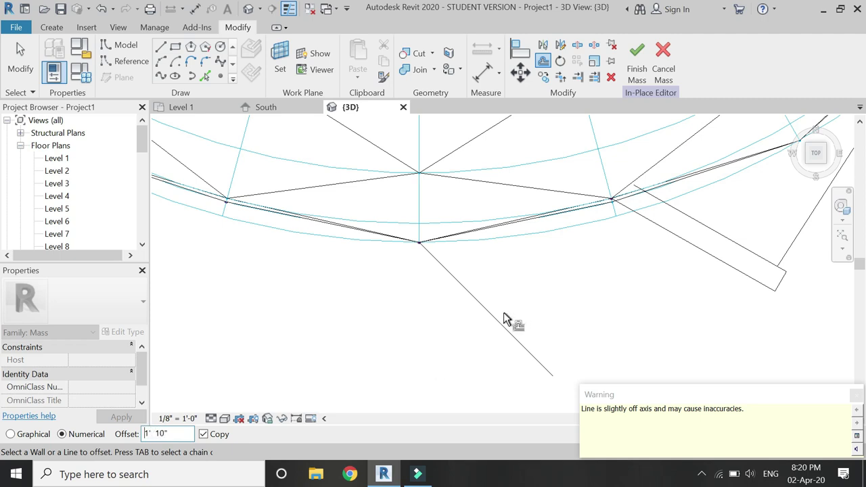
click(161, 47)
click(419, 242)
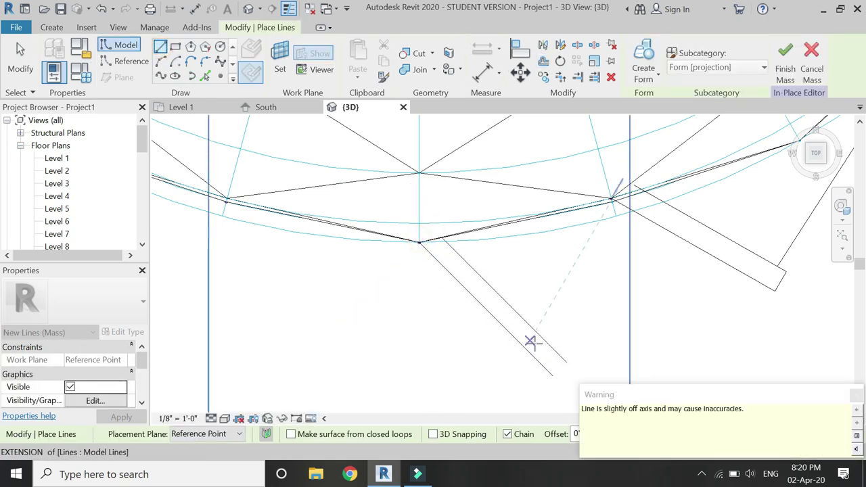
click(561, 354)
- Close the profile with a line at the node's endpoint
scroll(546, 358, down, 3)
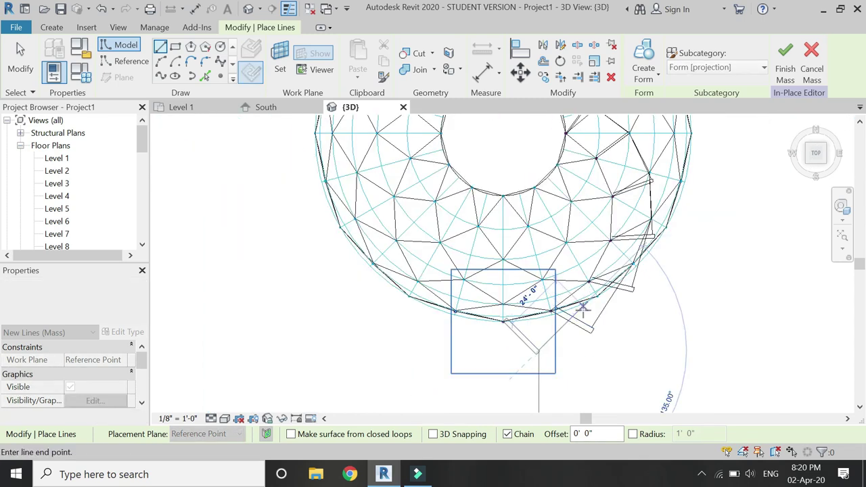
scroll(532, 291, up, 2)
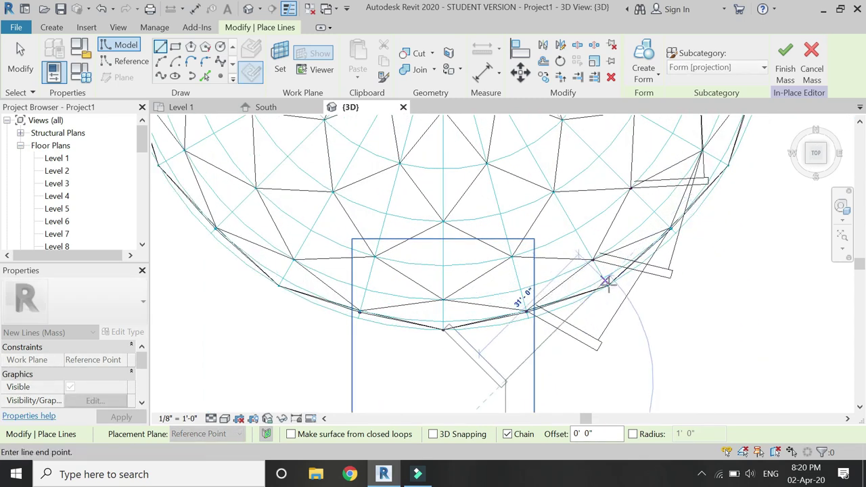
scroll(605, 279, up, 3)
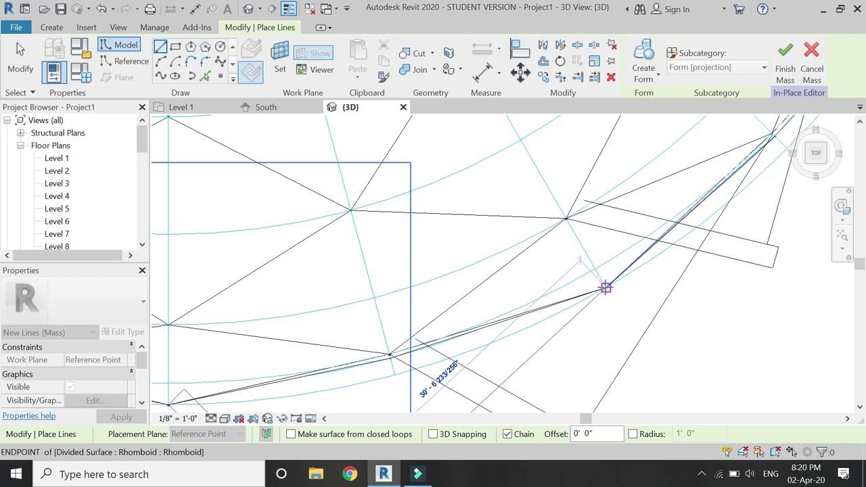
click(605, 287)
scroll(652, 272, down, 4)
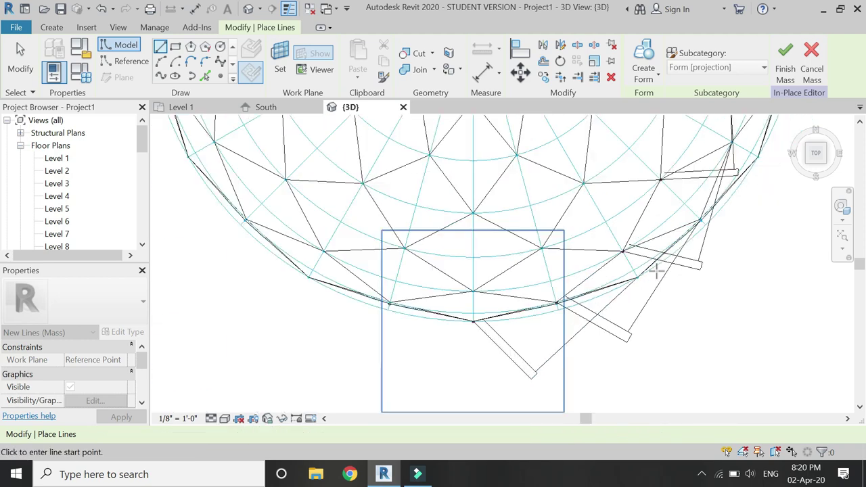
key(Escape)
key(Escape)
scroll(517, 291, up, 2)
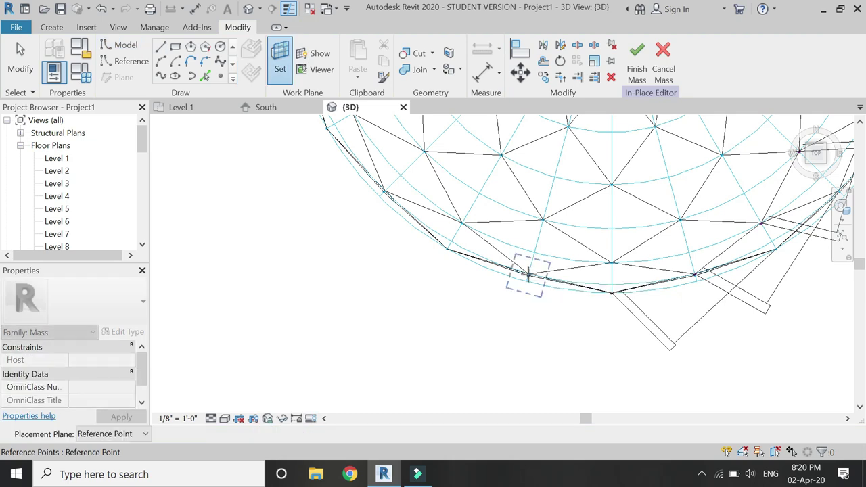
- Draw an 18' line from the next node's reference point and offset a 1' 6" copy
click(529, 274)
click(528, 275)
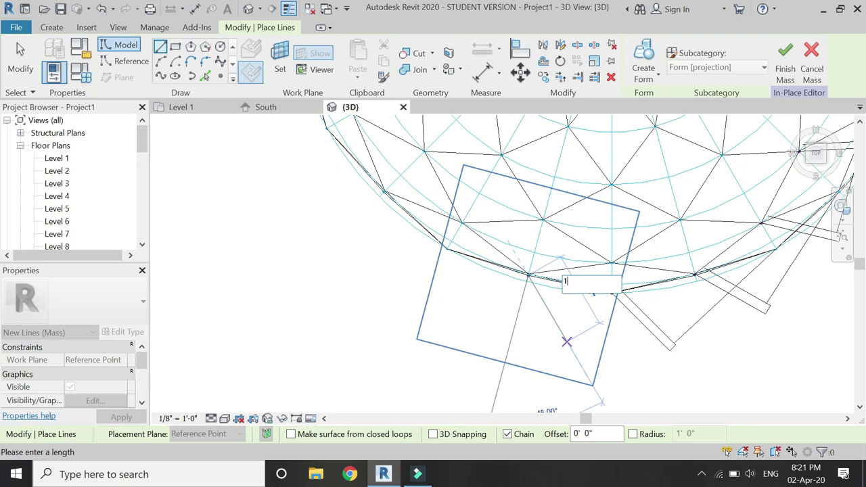
key(Return)
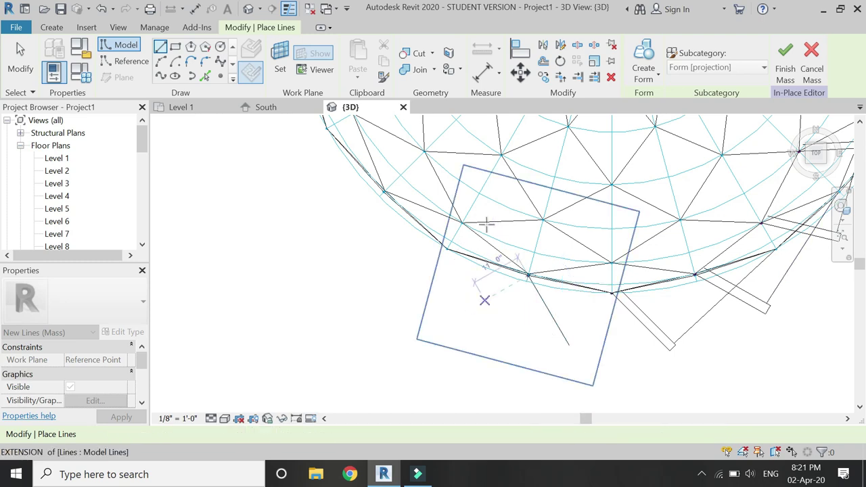
click(543, 61)
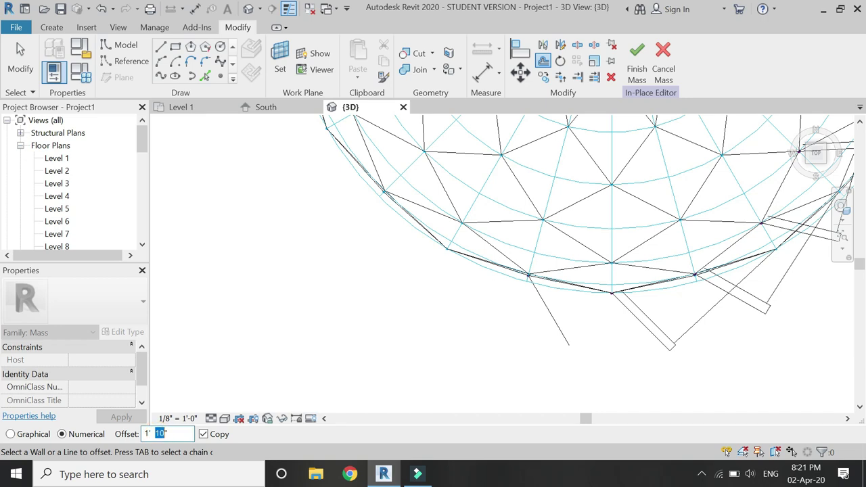
click(556, 327)
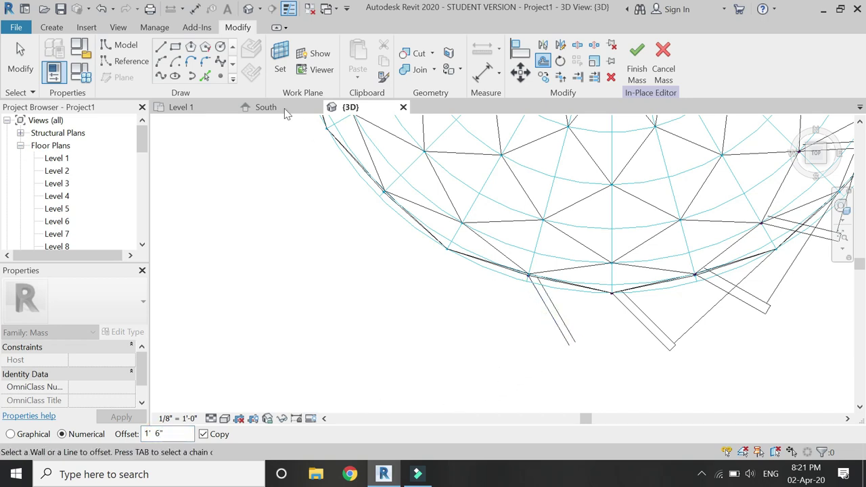
- Draw lines joining the ends of the two parallel lines to close the profile
click(161, 46)
scroll(526, 270, up, 4)
click(535, 266)
scroll(478, 245, down, 2)
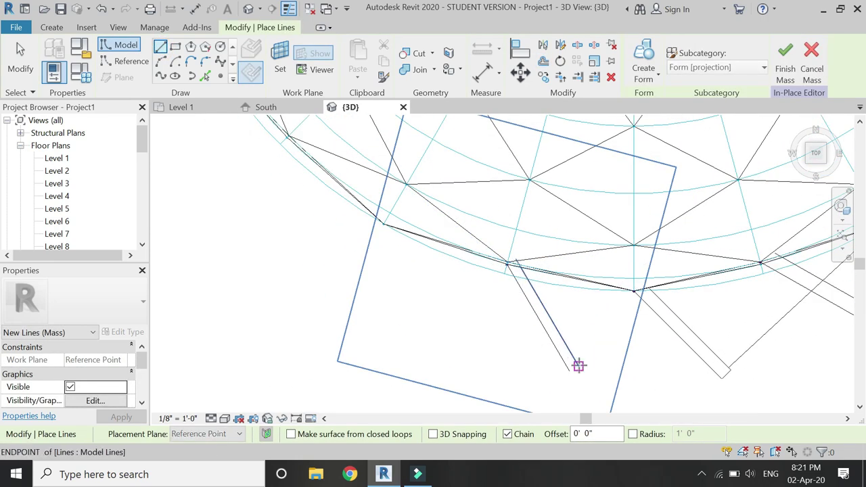
click(572, 368)
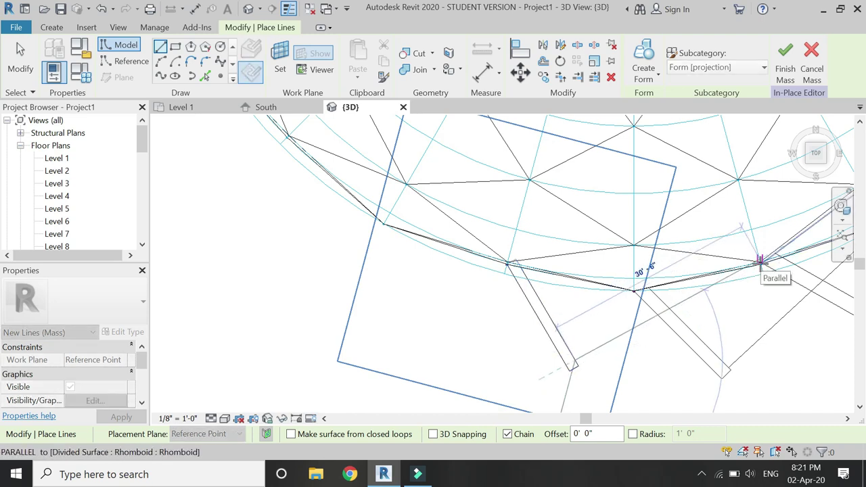
click(760, 263)
key(Escape)
scroll(390, 248, down, 5)
- Recenter on the dome's edge and orbit with the navigation wheel to view the mass from the side
key(Escape)
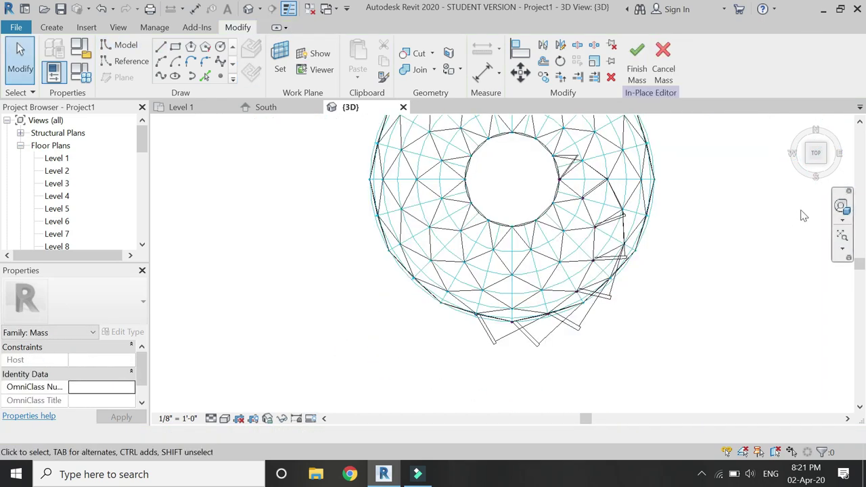
click(842, 209)
click(485, 201)
click(427, 293)
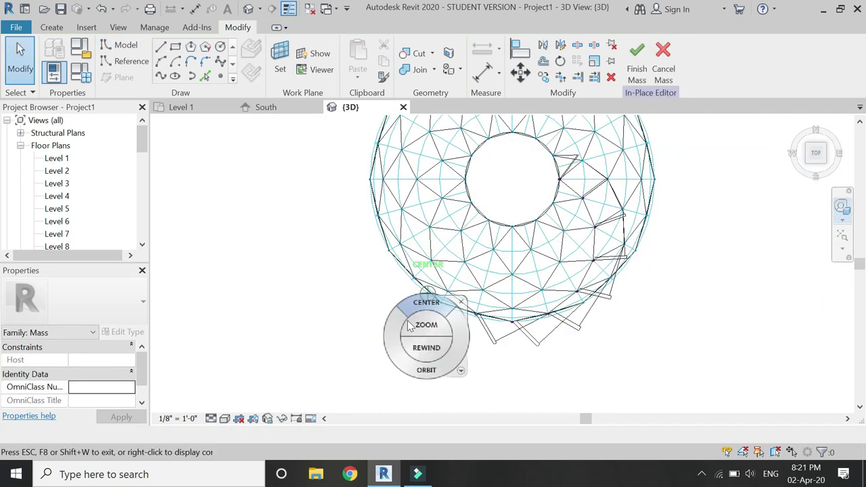
drag(401, 369, 525, 331)
scroll(525, 331, up, 3)
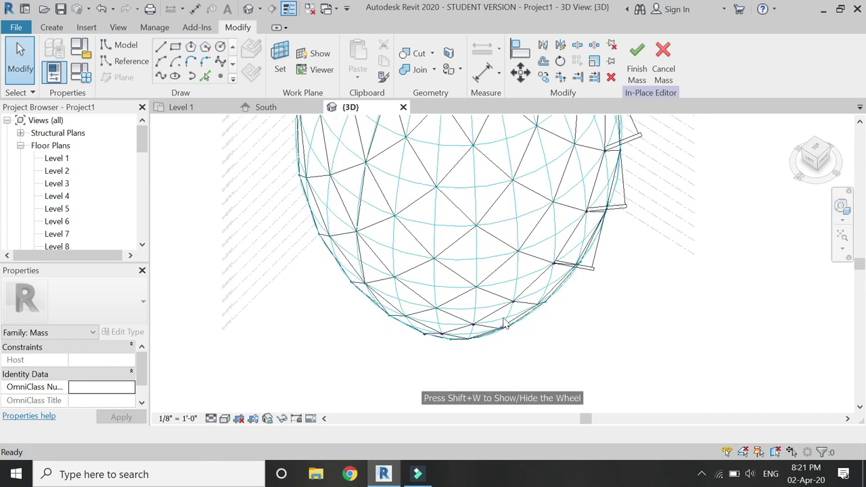
scroll(323, 127, up, 1)
click(280, 61)
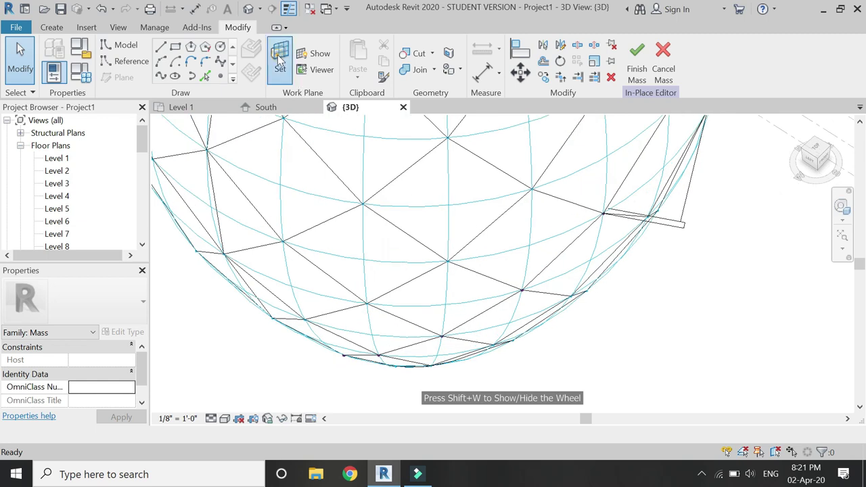
- Draw an 18' line on the inner node's reference point work plane
click(521, 289)
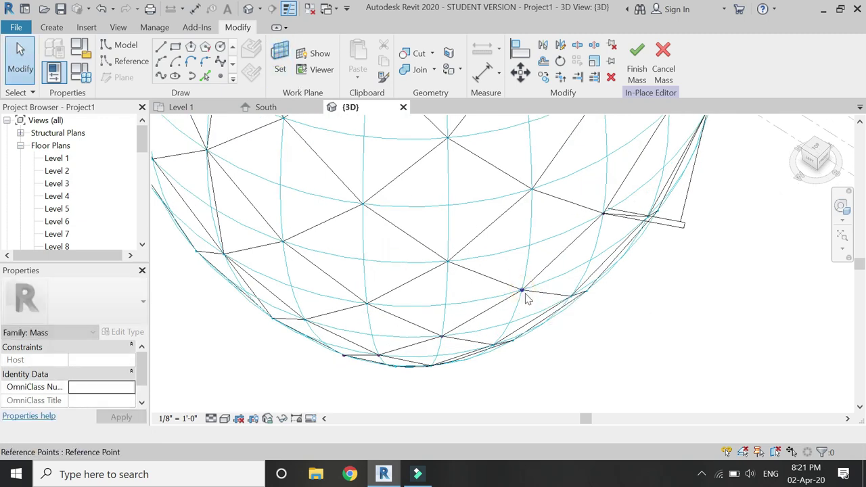
click(160, 46)
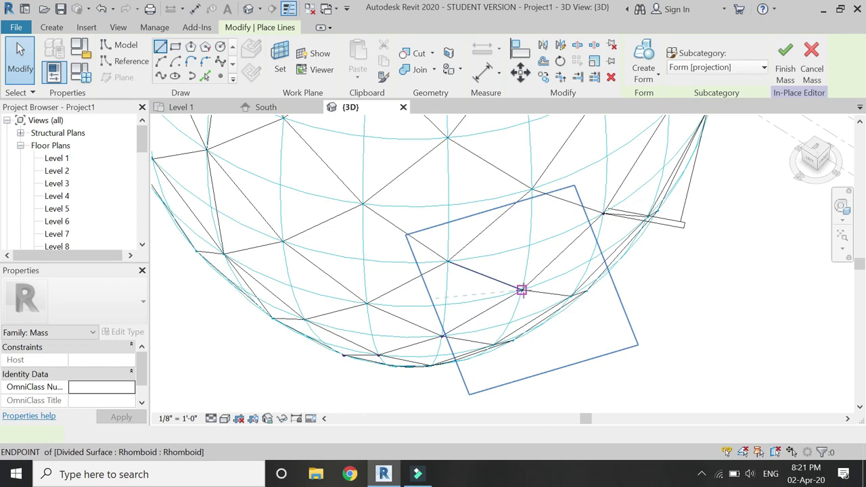
click(521, 289)
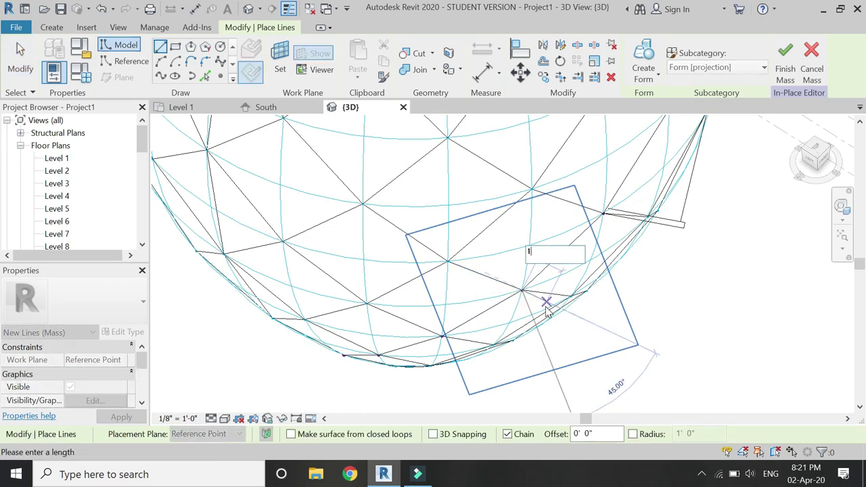
text(18)
key(Return)
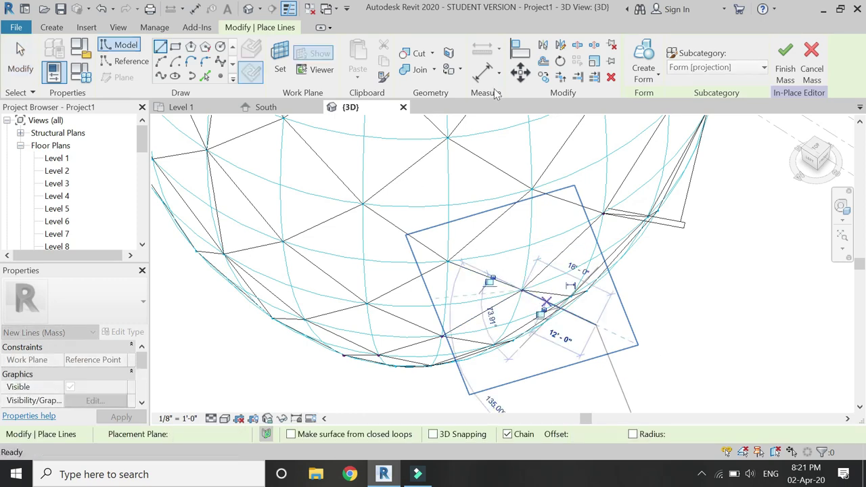
key(Escape)
key(Escape)
- Make an offset copy with OF and draw a connecting line between the profile endpoints
key(o)
key(f)
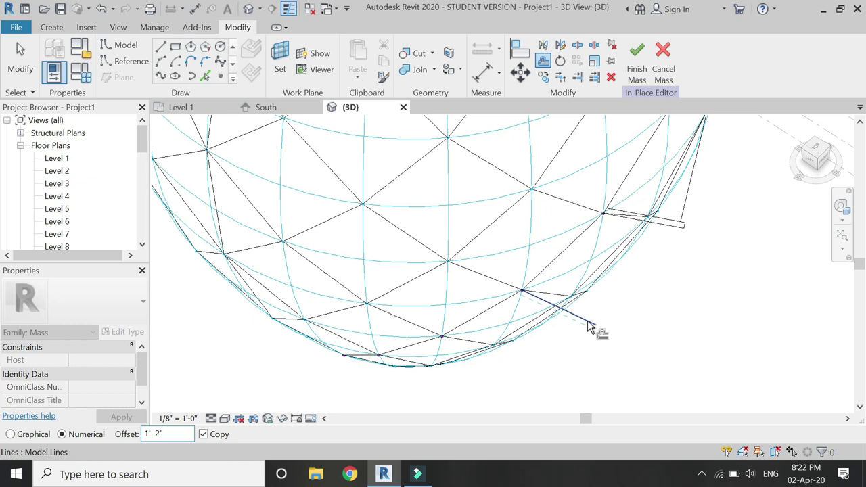
click(161, 46)
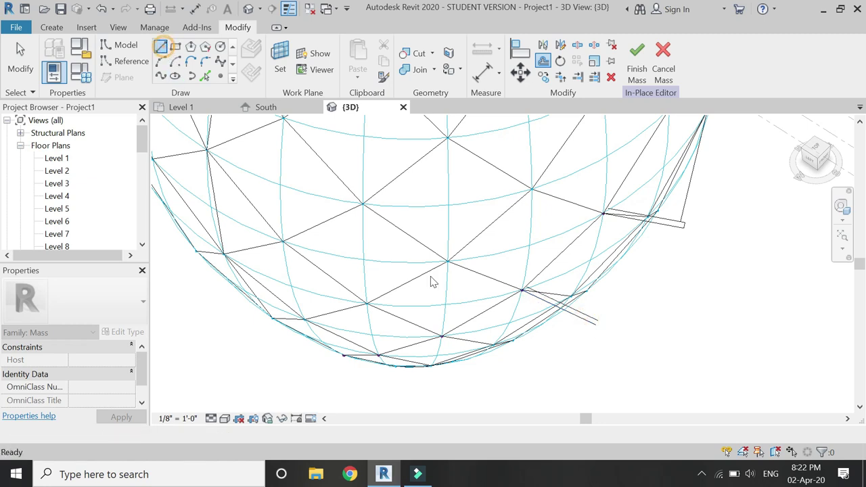
click(521, 289)
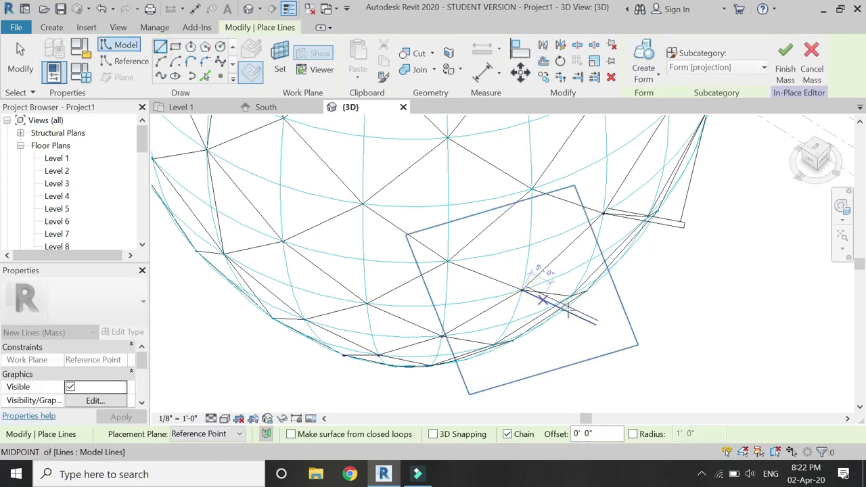
click(595, 323)
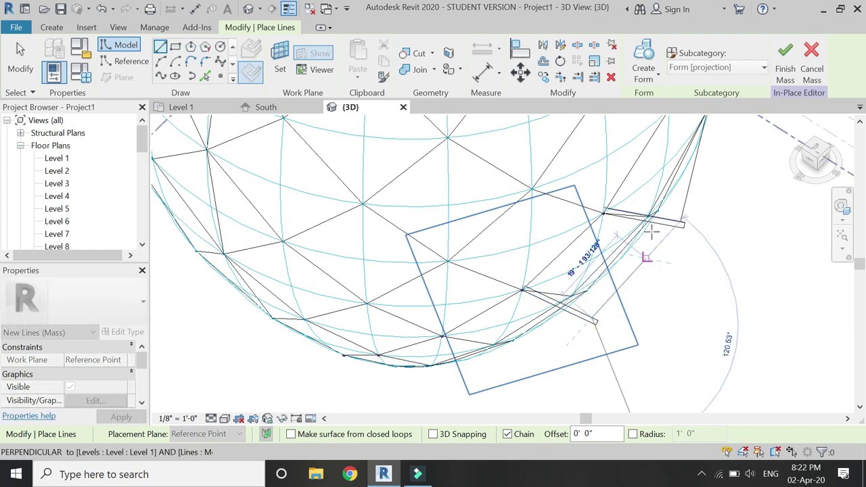
scroll(648, 215, up, 5)
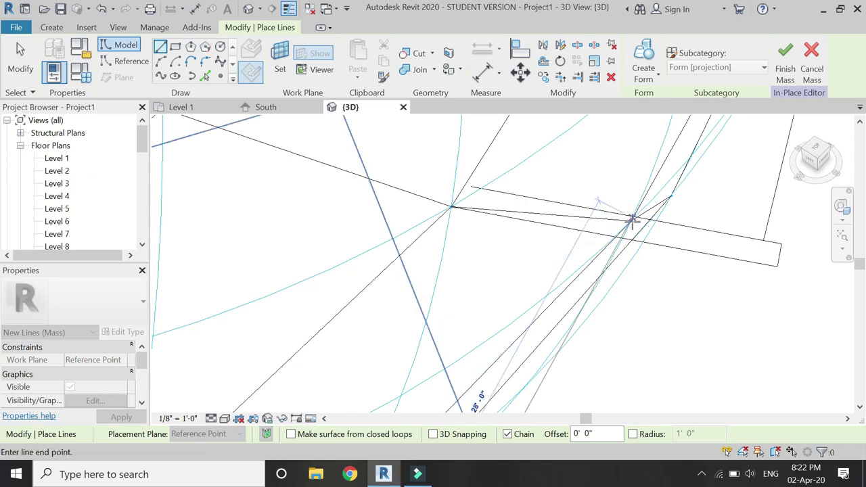
scroll(690, 197, down, 5)
key(Escape)
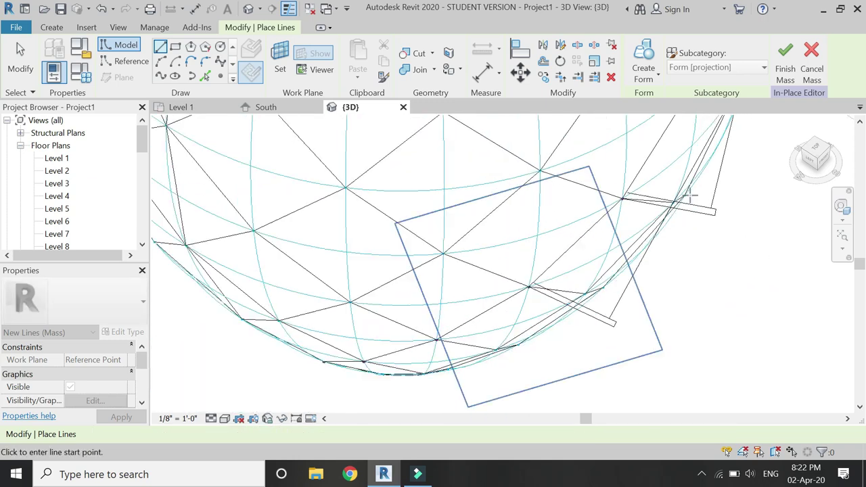
scroll(690, 196, down, 2)
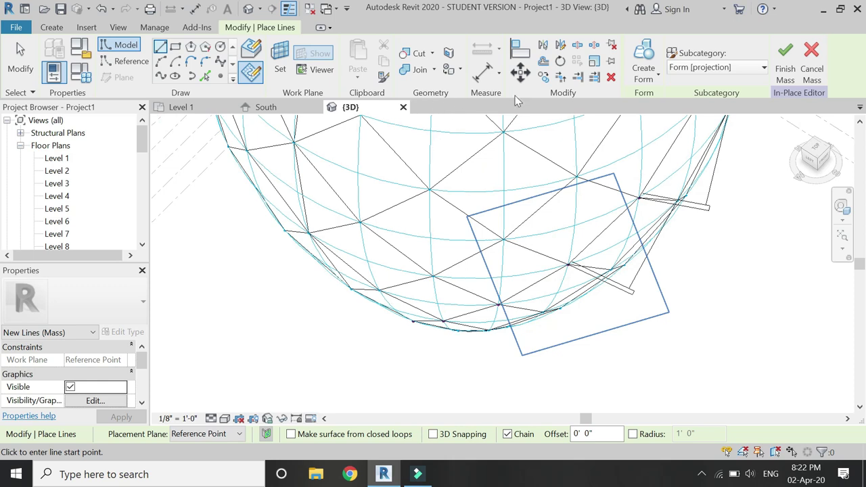
- On the lower node's reference point, draw an 18' line and offset a 0' 10" copy
click(281, 67)
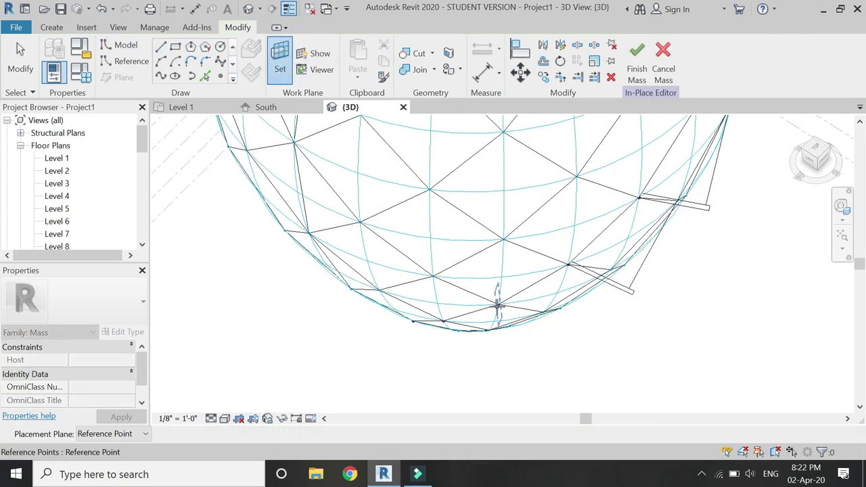
click(498, 305)
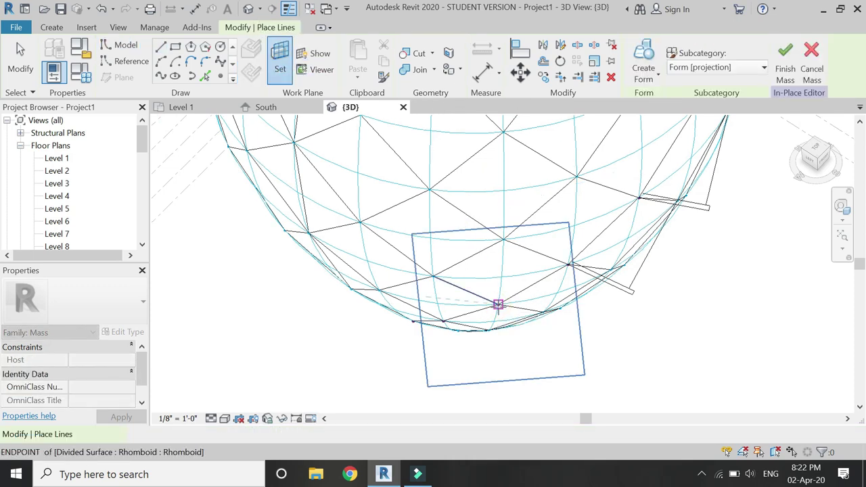
click(498, 307)
scroll(527, 330, up, 2)
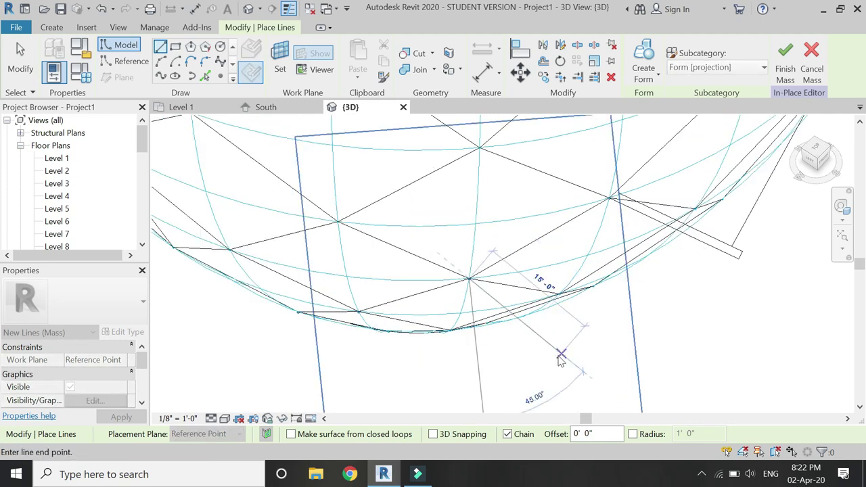
key(Return)
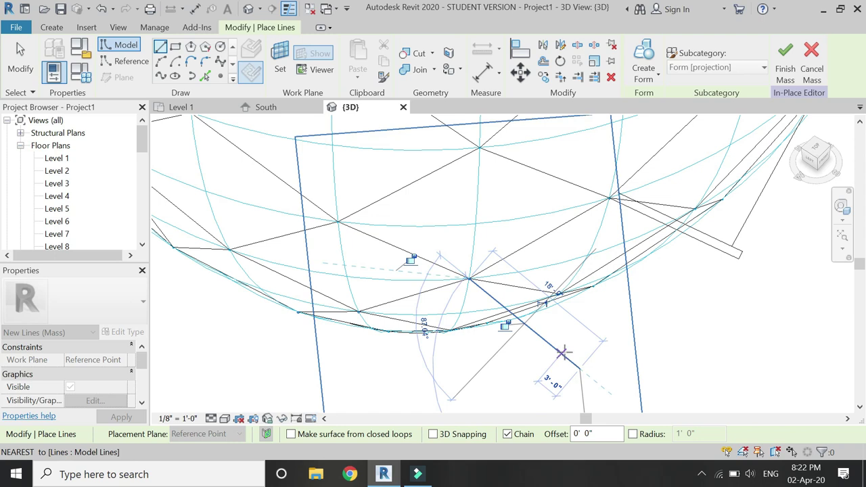
key(Escape)
click(544, 61)
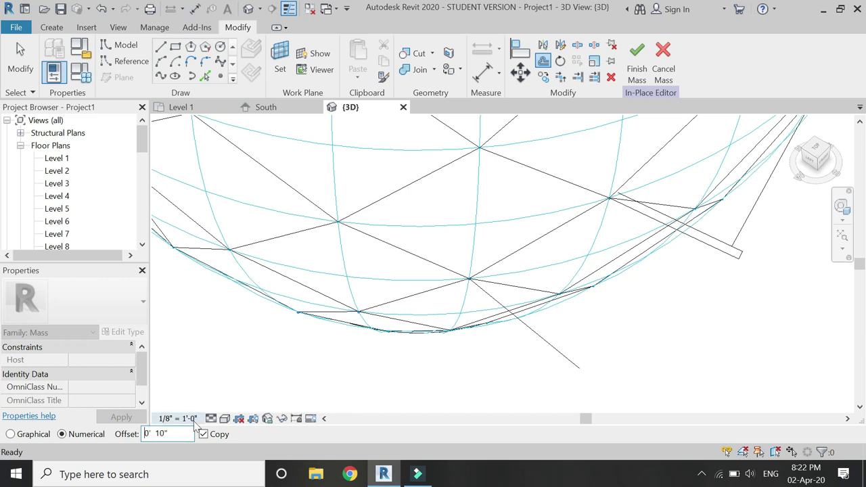
click(559, 350)
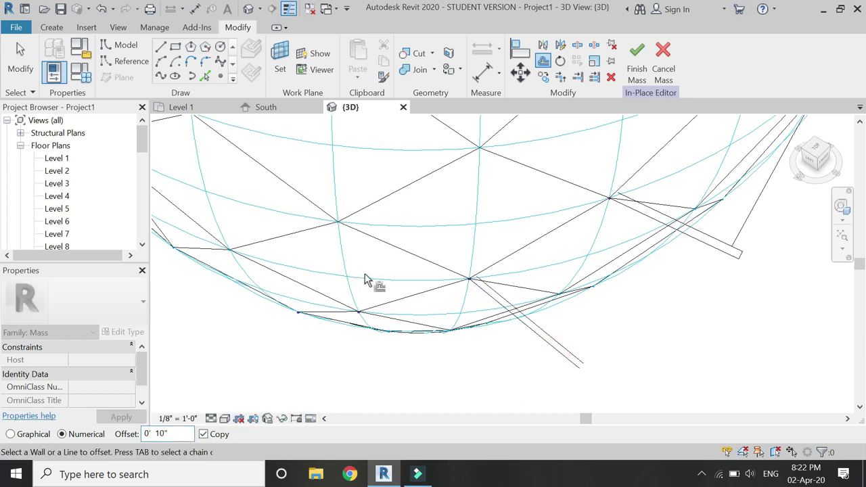
- Draw a model line capping the strip at the diagonal's end
click(161, 46)
scroll(477, 274, up, 3)
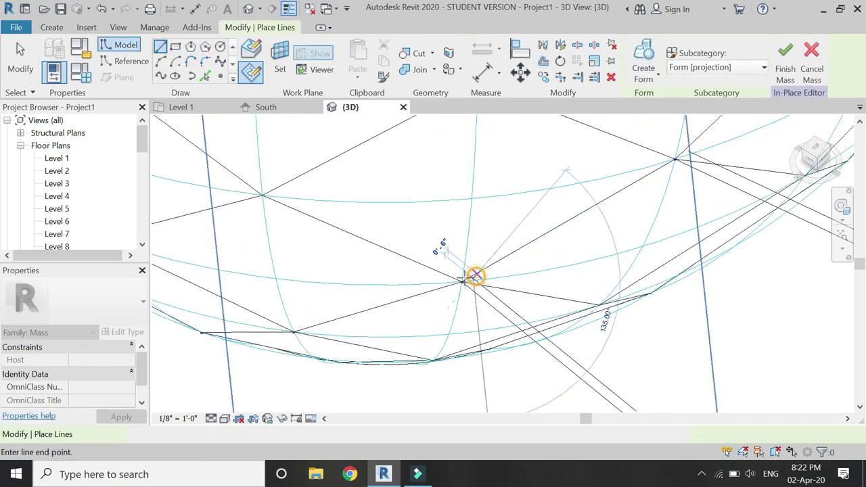
scroll(453, 261, down, 2)
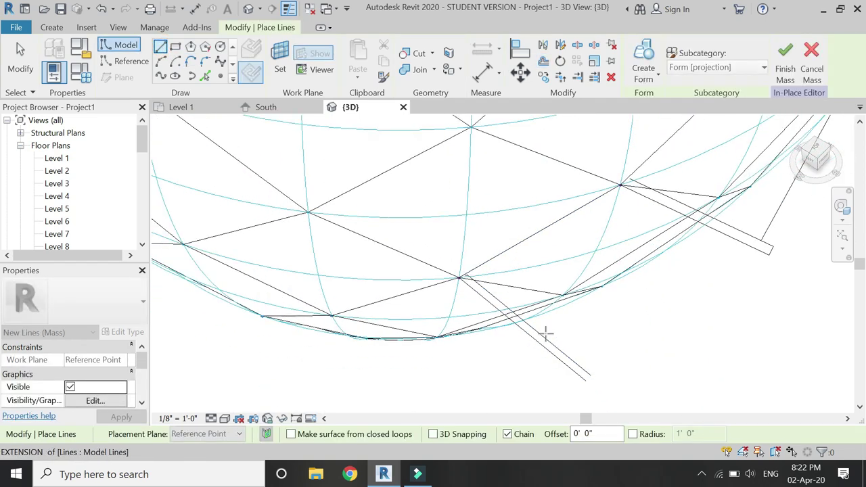
click(571, 368)
scroll(472, 274, up, 4)
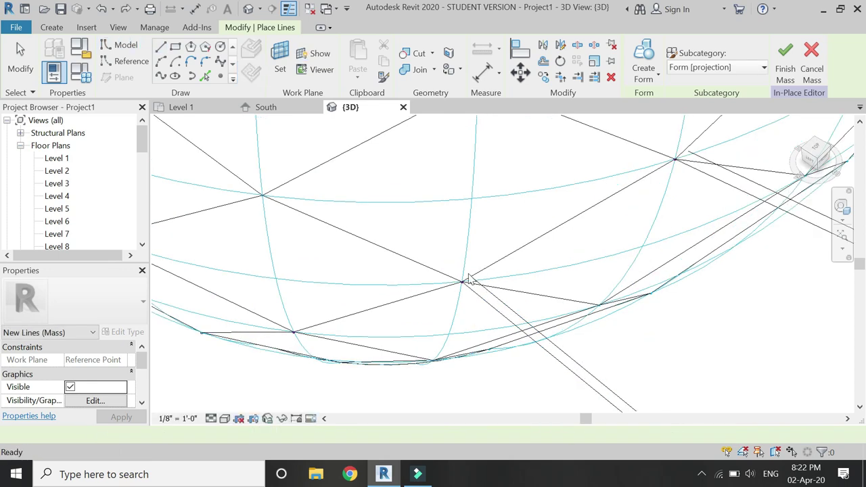
key(Escape)
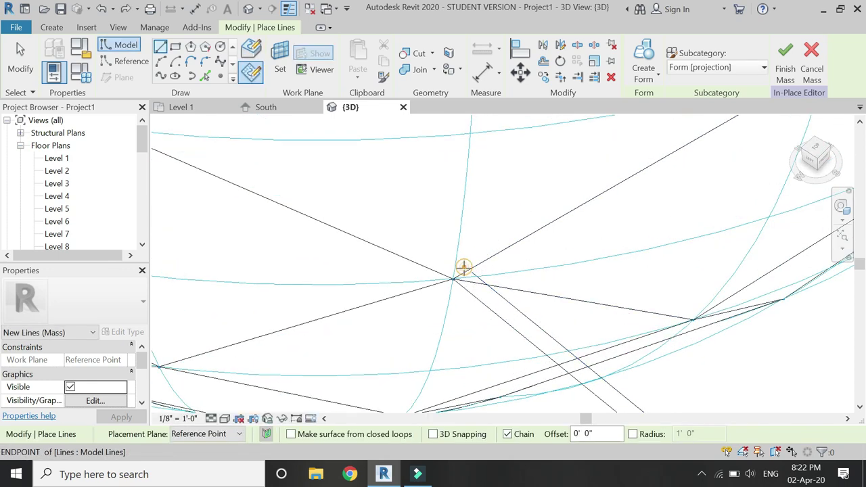
- Join the central node to the offset line's endpoint and close the strip's far end
scroll(407, 256, down, 4)
click(425, 265)
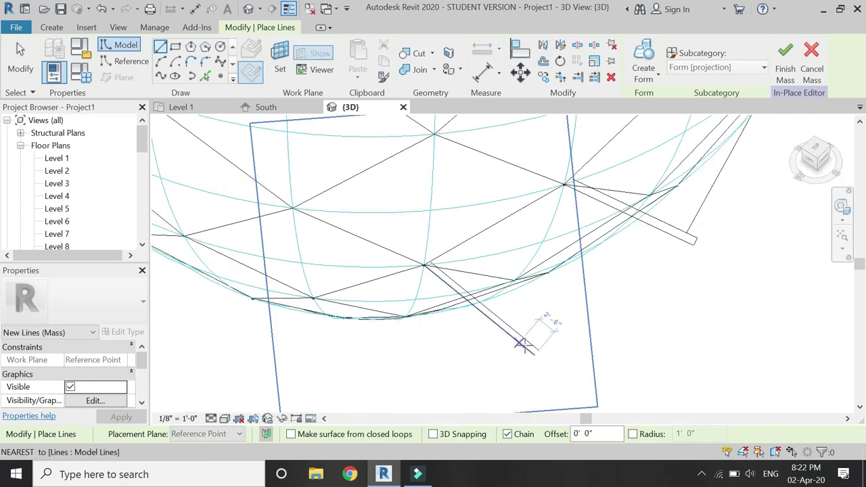
click(538, 351)
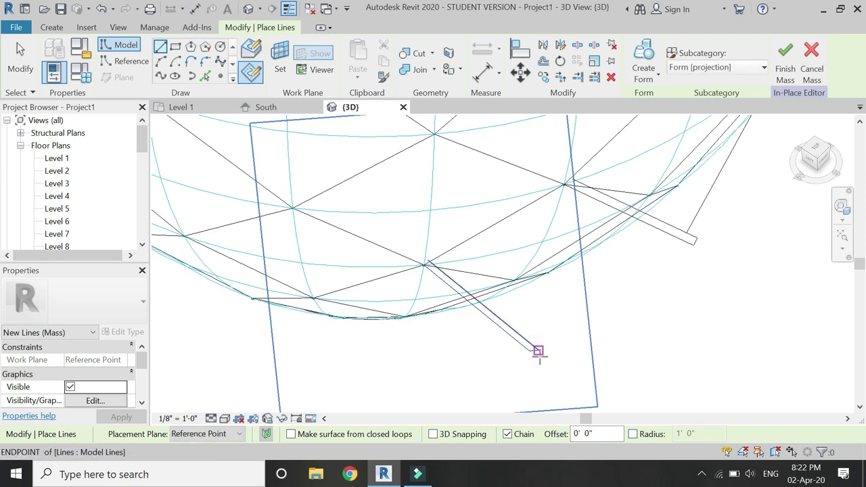
scroll(537, 352, up, 3)
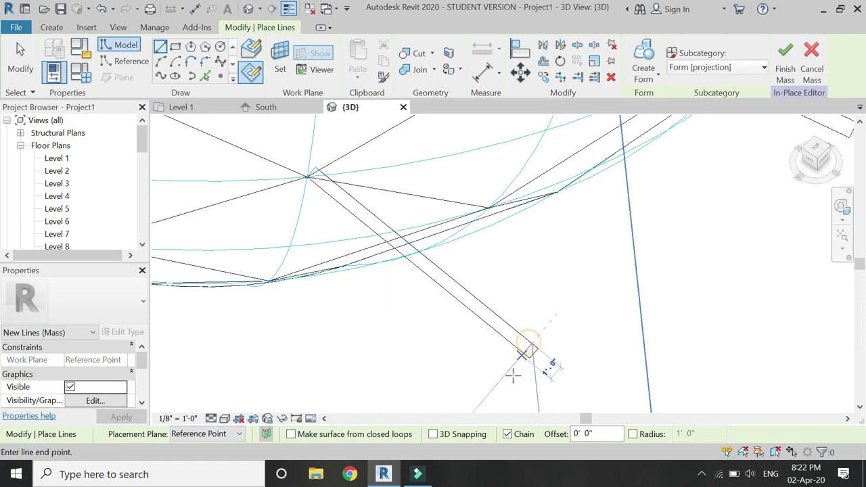
scroll(512, 373, down, 2)
scroll(513, 373, up, 2)
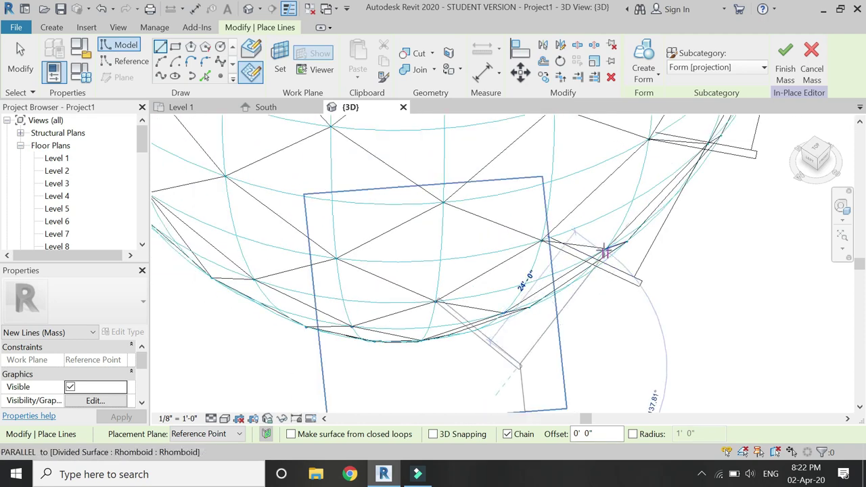
scroll(605, 250, up, 2)
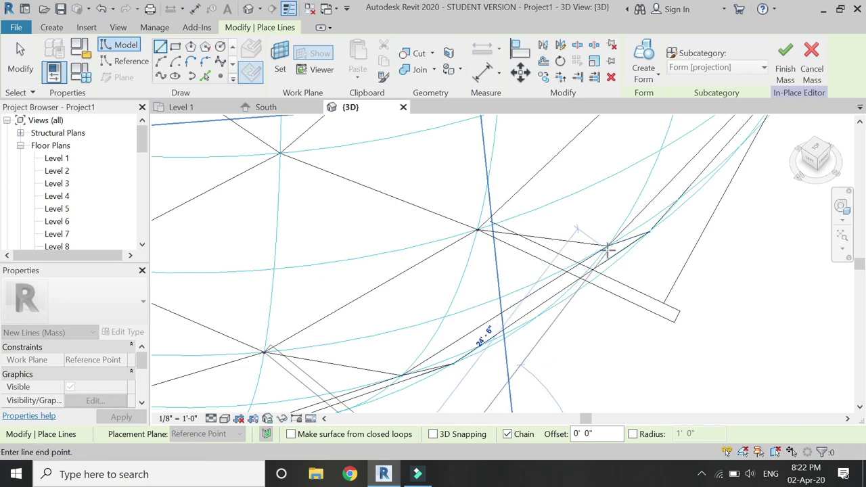
click(608, 246)
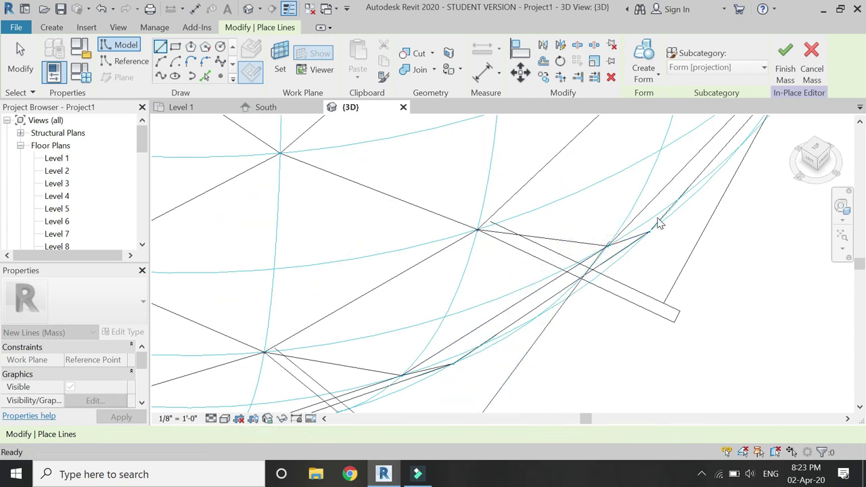
scroll(657, 218, down, 5)
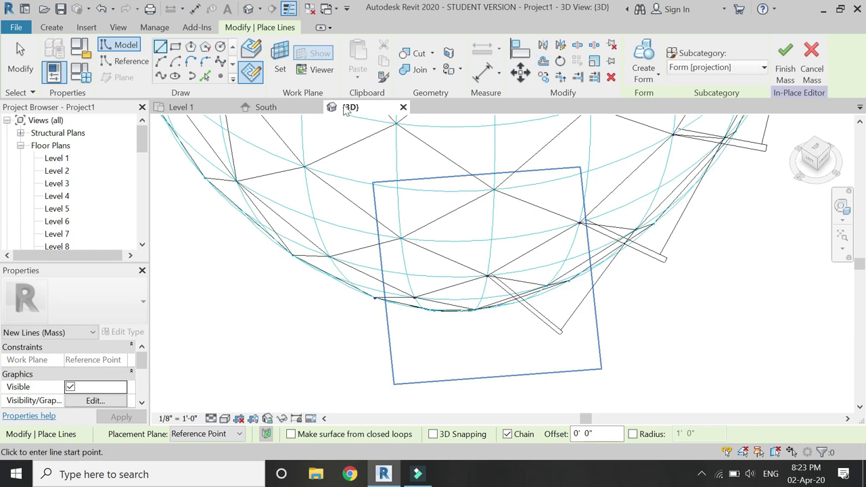
- On the next node's reference point, draw an 18' line and offset a parallel copy with OF
click(287, 76)
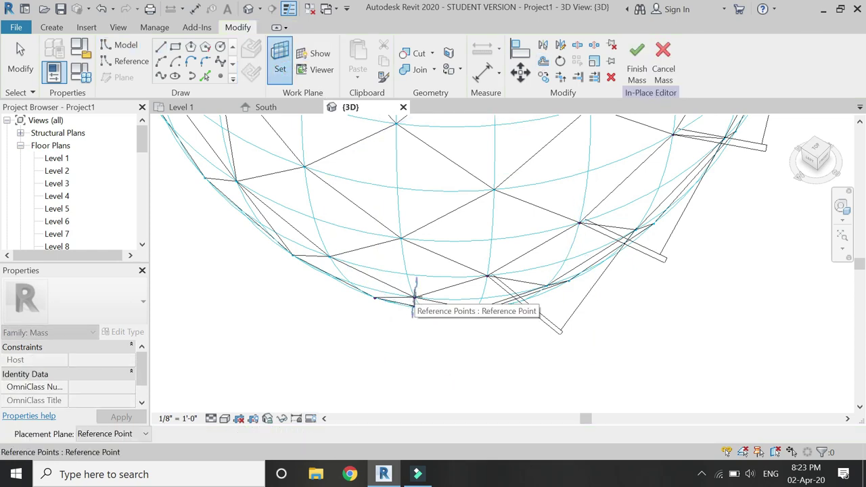
click(415, 296)
click(415, 298)
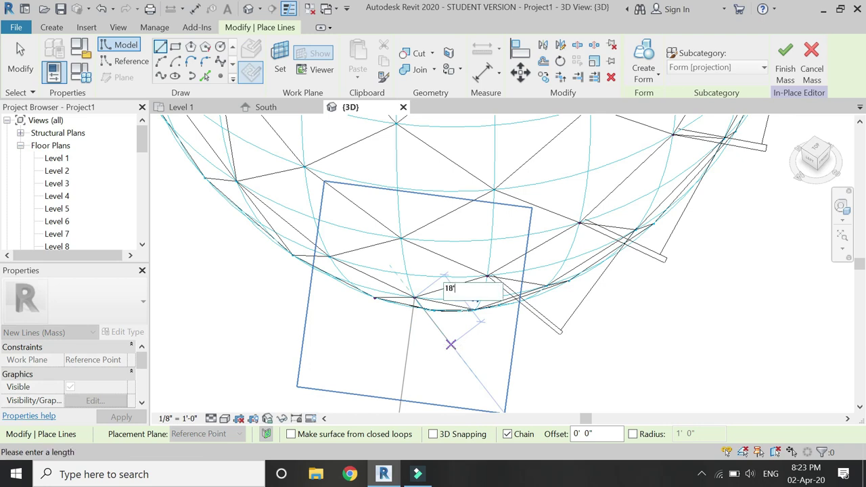
key(Return)
key(Escape)
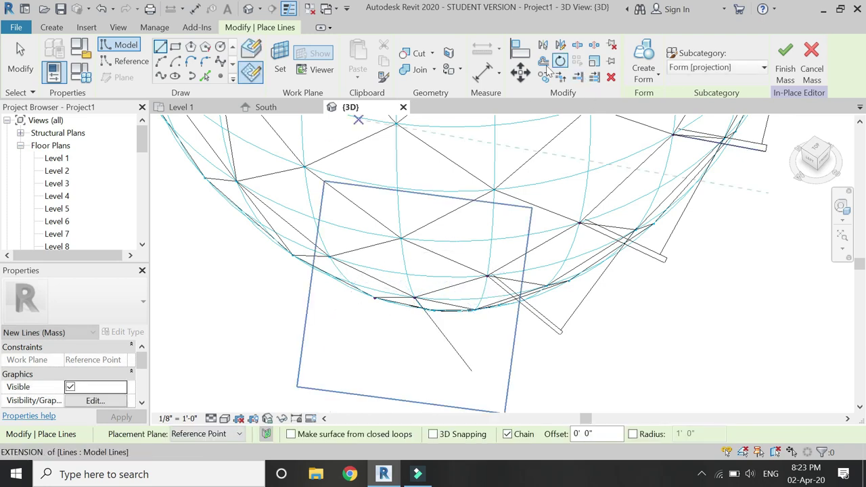
key(o)
key(f)
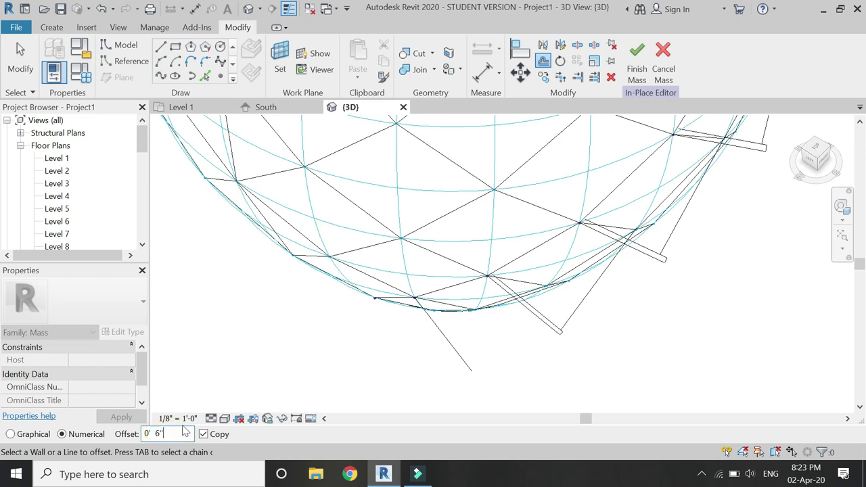
click(454, 341)
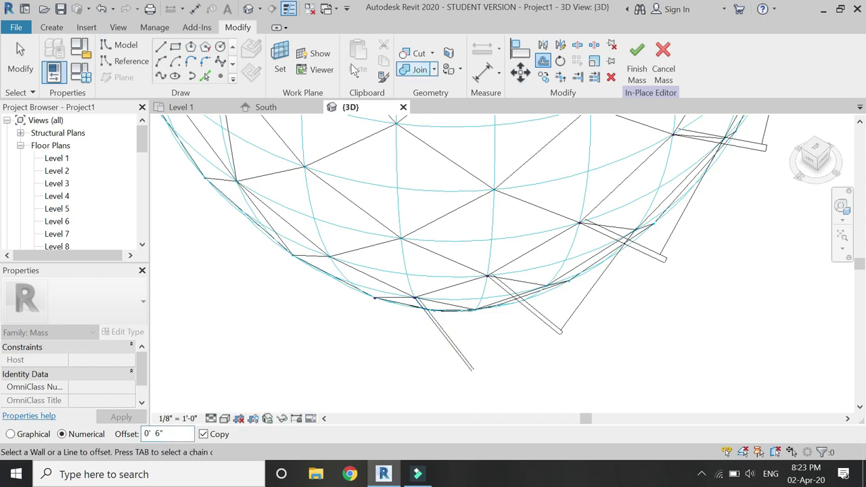
- Draw a model line from the profile's far end to the snapped surface point
click(161, 46)
scroll(478, 372, up, 3)
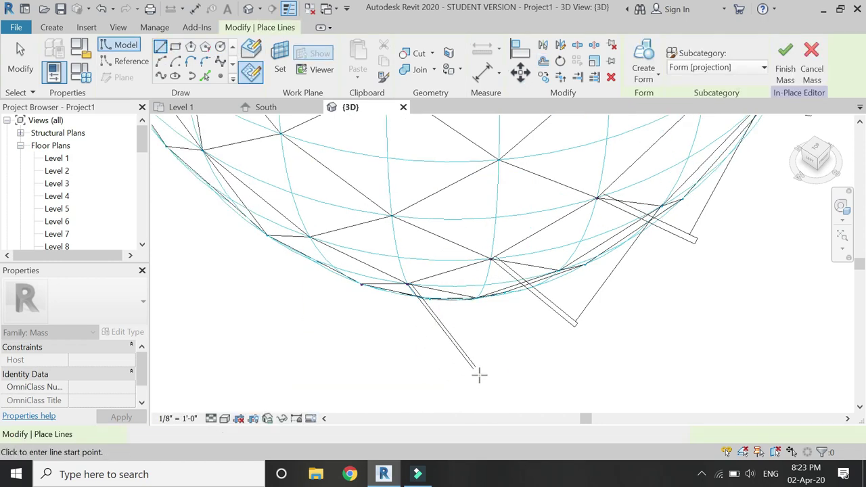
scroll(477, 362, up, 2)
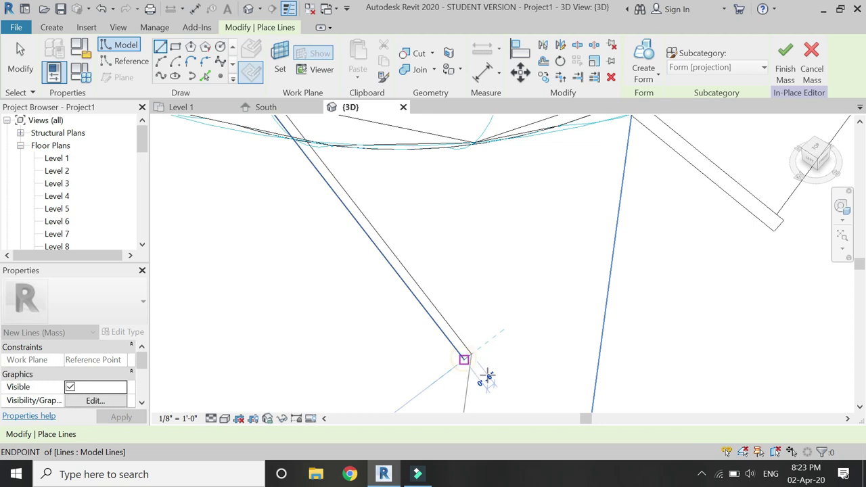
scroll(485, 377, down, 1)
scroll(447, 323, down, 2)
scroll(415, 267, up, 3)
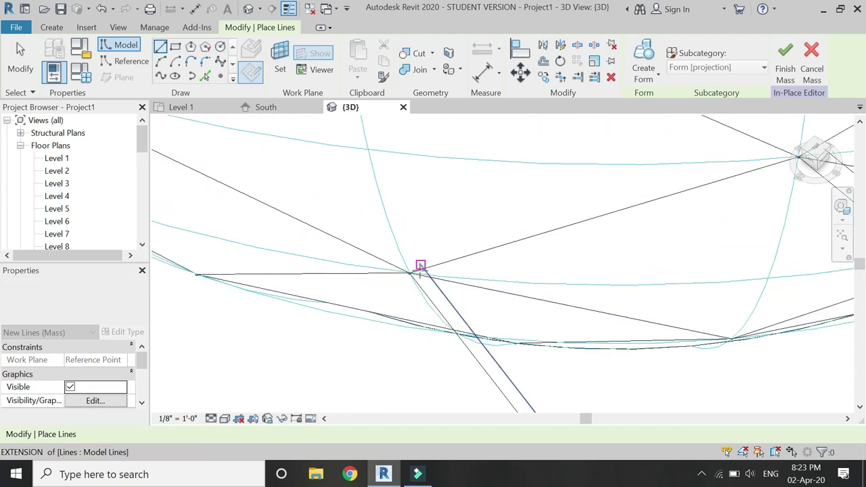
click(420, 270)
key(Escape)
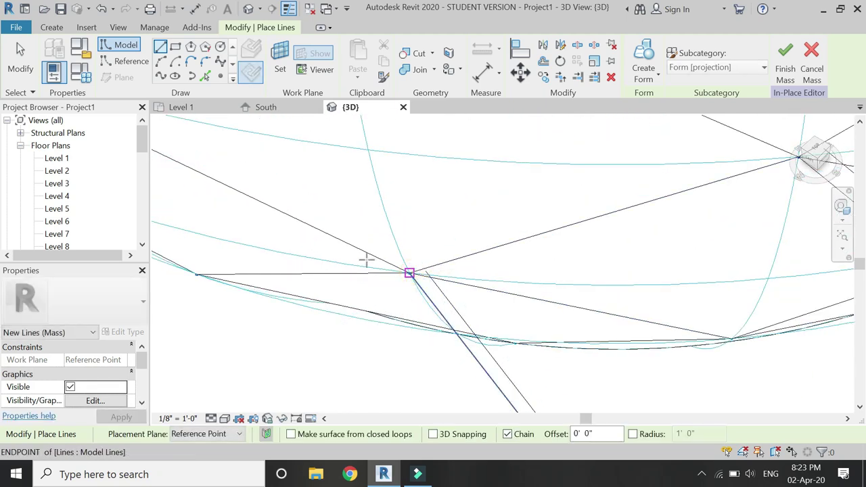
scroll(365, 257, down, 3)
scroll(361, 249, down, 3)
scroll(460, 363, up, 3)
click(463, 365)
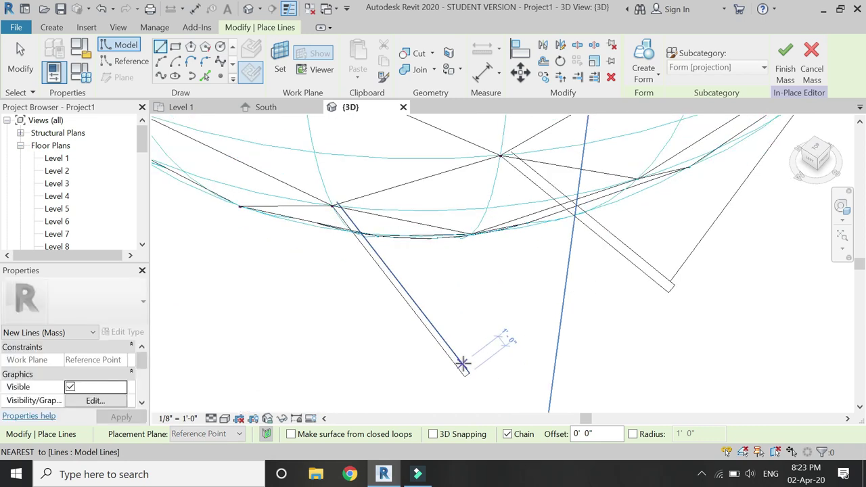
scroll(443, 384, down, 2)
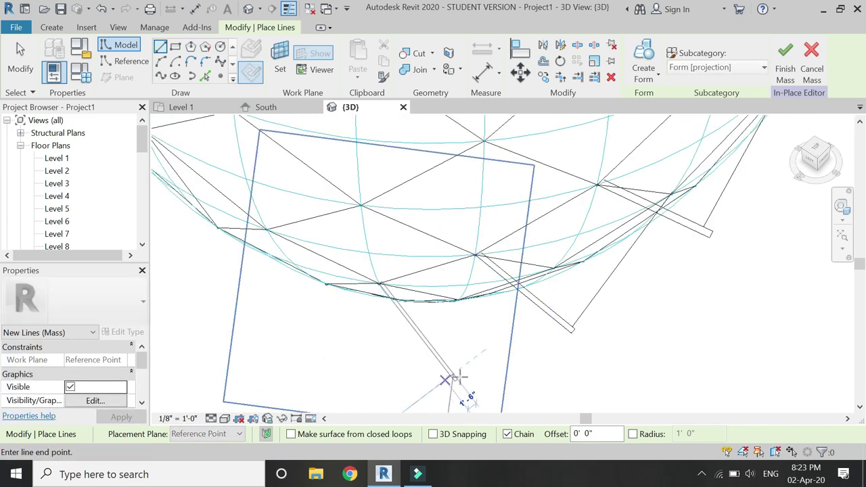
click(552, 268)
key(Escape)
scroll(623, 306, down, 2)
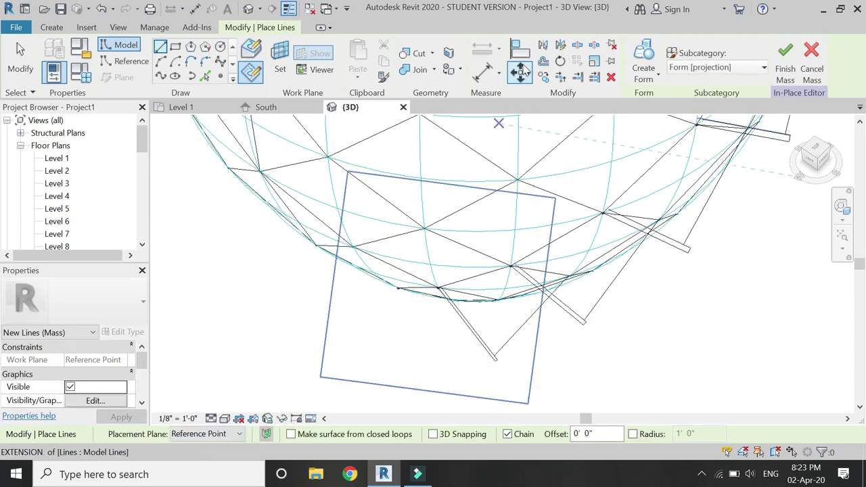
- On the lower node's reference point, draw an 18' line and offset a 0' 6" copy
click(280, 68)
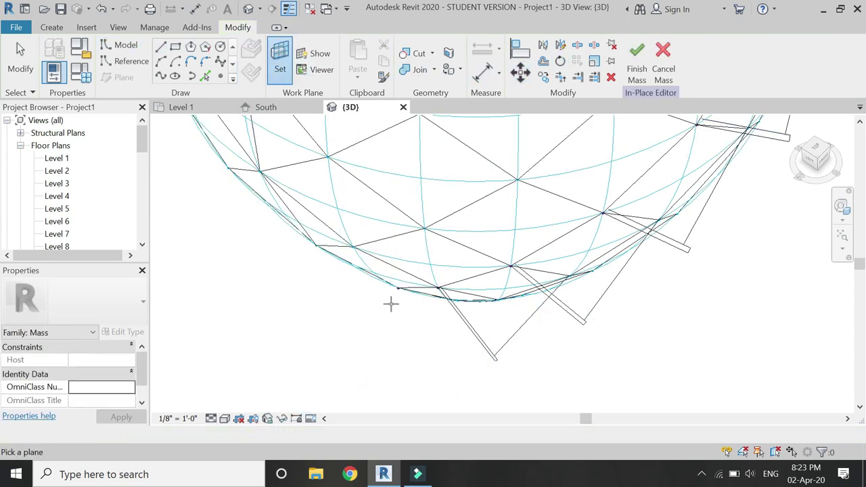
scroll(392, 301, up, 3)
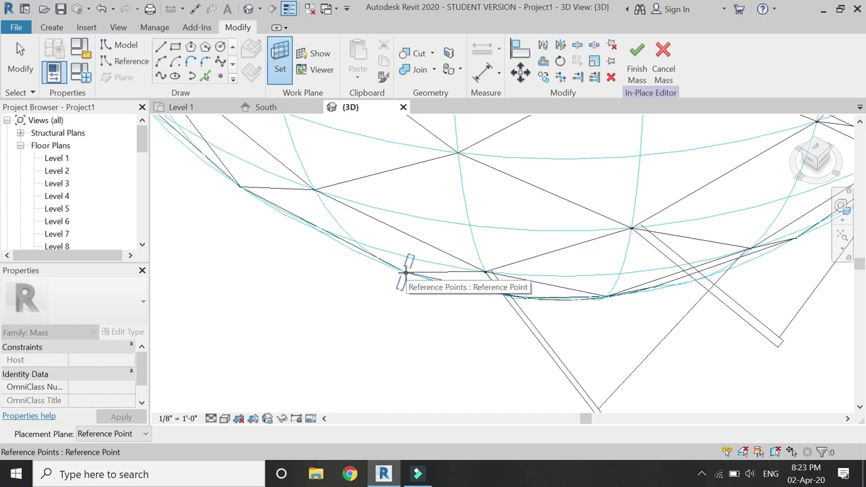
click(407, 276)
click(404, 273)
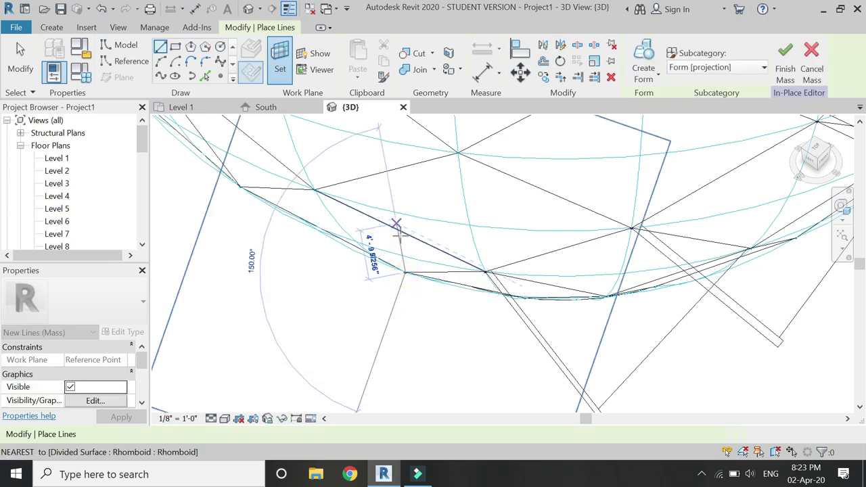
shift+middle_drag(397, 226, 404, 251)
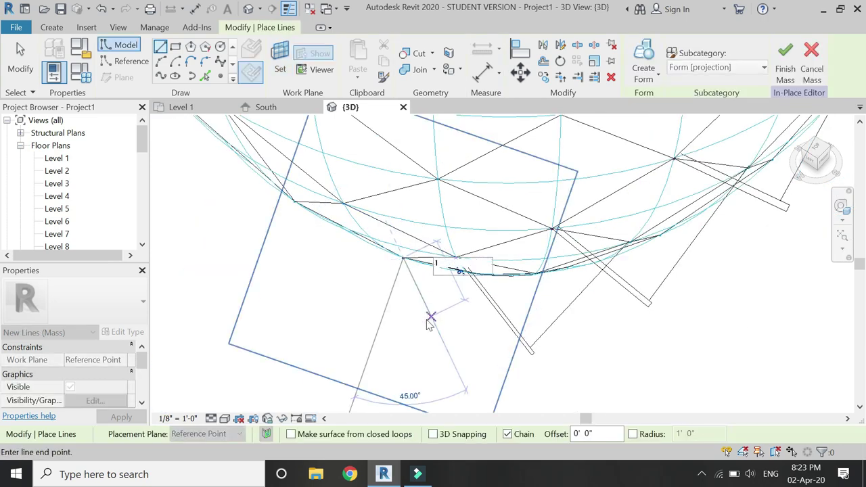
key(Return)
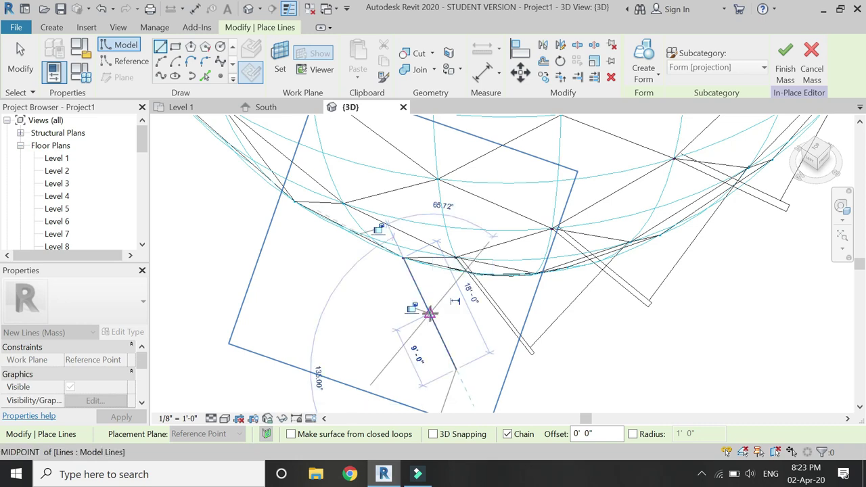
key(Escape)
key(Escape)
key(o)
key(f)
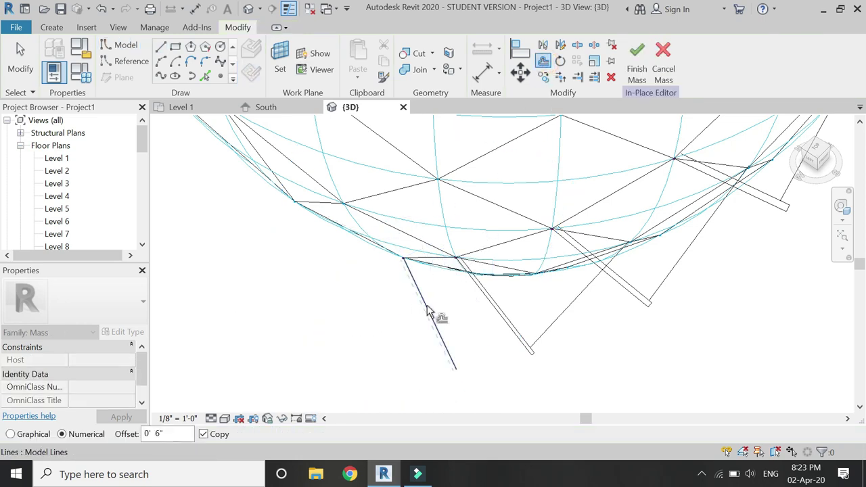
click(428, 308)
- Draw connecting model lines from the strip's endpoints back to the surface node
click(159, 47)
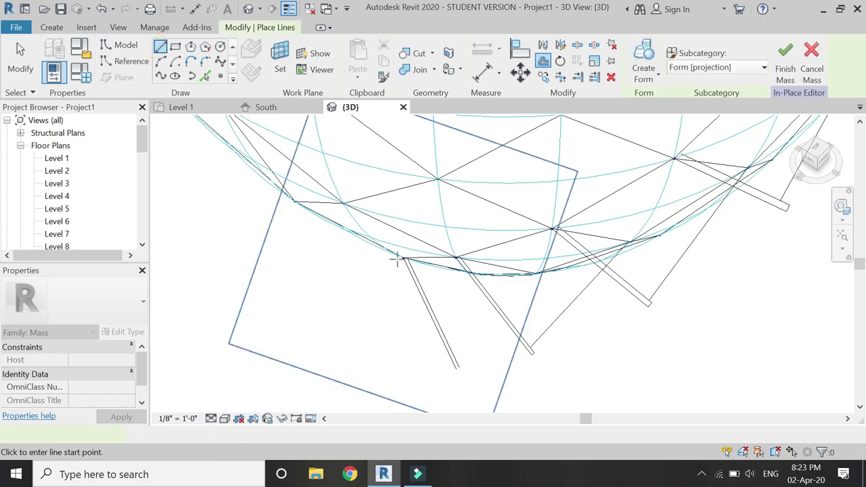
scroll(411, 254, up, 5)
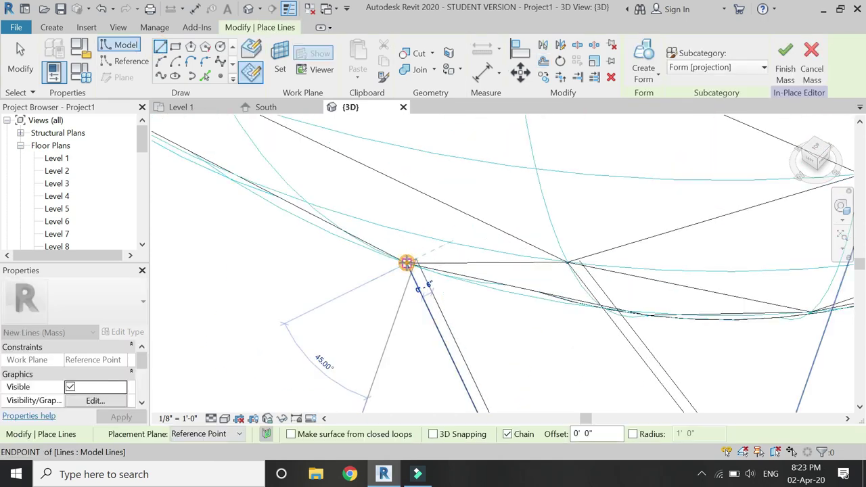
scroll(392, 180, down, 3)
scroll(470, 357, up, 2)
click(470, 360)
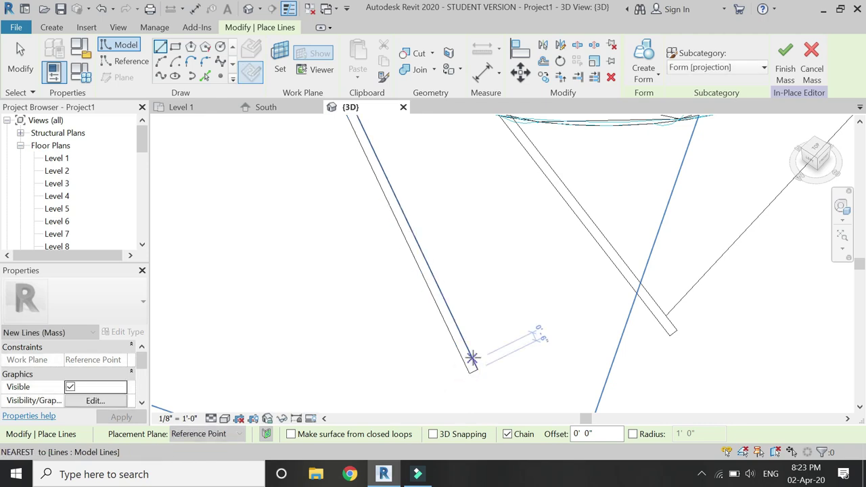
scroll(413, 392, down, 3)
click(504, 325)
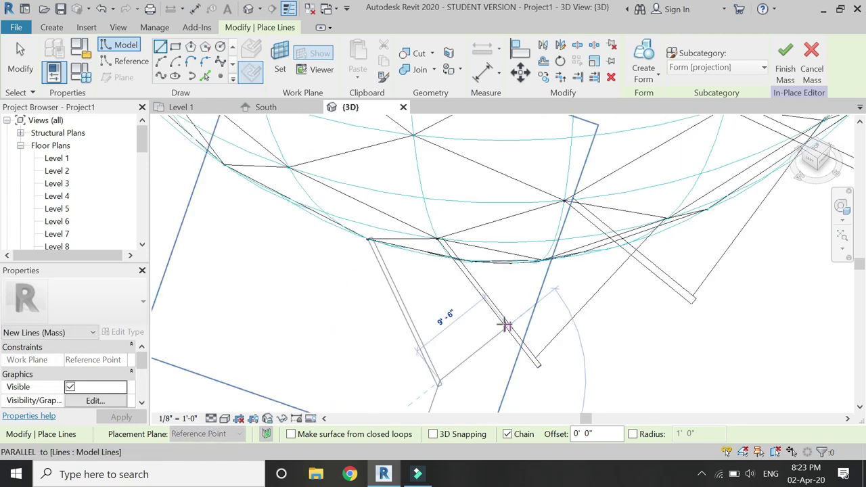
scroll(546, 258, up, 2)
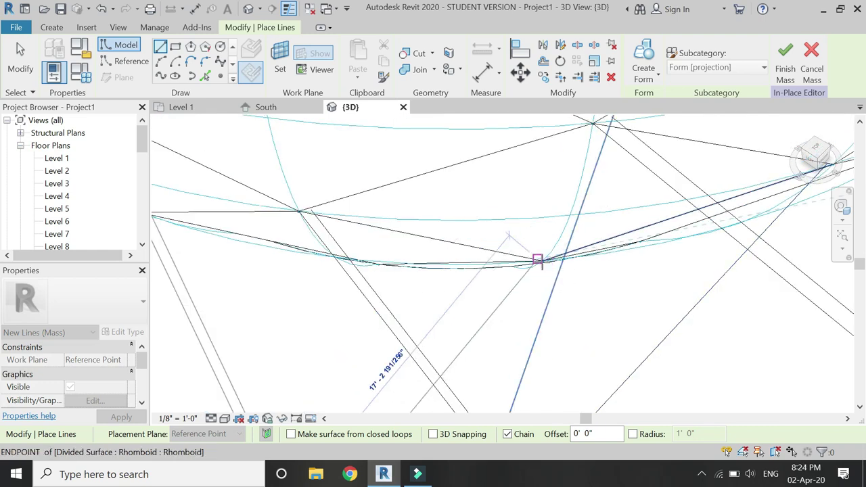
click(541, 261)
scroll(415, 280, down, 5)
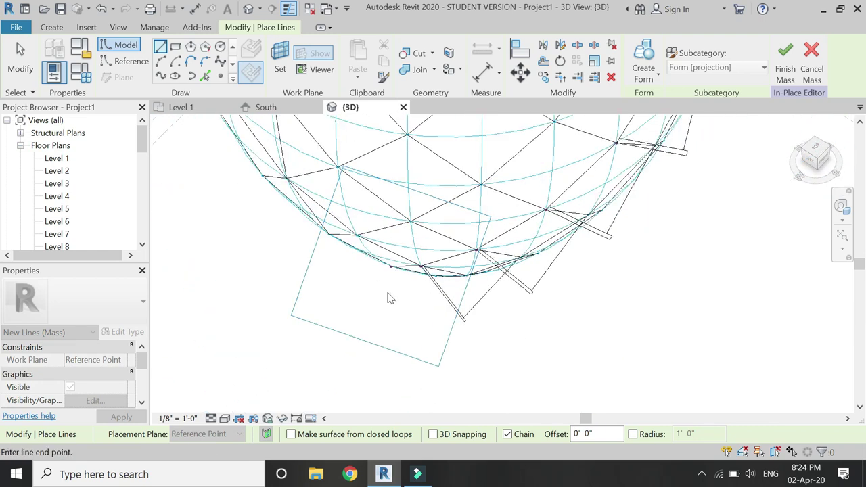
key(Escape)
key(Escape)
- Orbit to the egg's front around a SteeringWheel pivot on the surface, then select the divided surface
shift+middle_drag(379, 297, 563, 276)
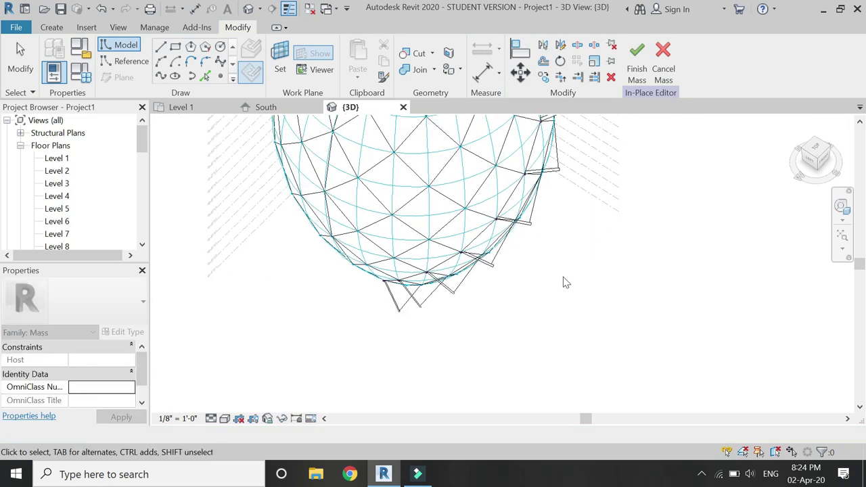
click(841, 207)
click(705, 190)
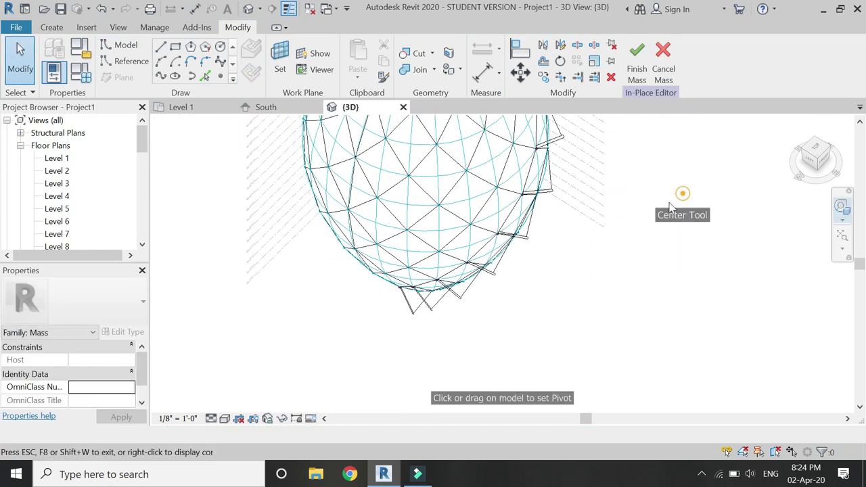
click(483, 234)
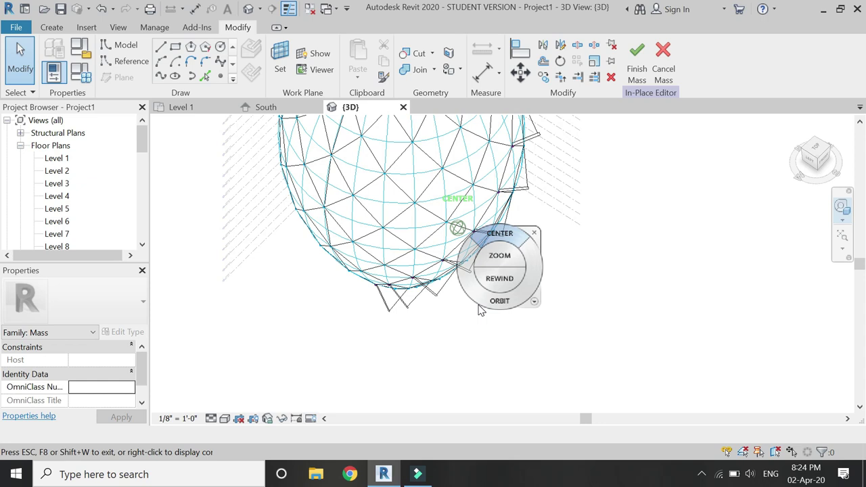
drag(493, 301, 359, 281)
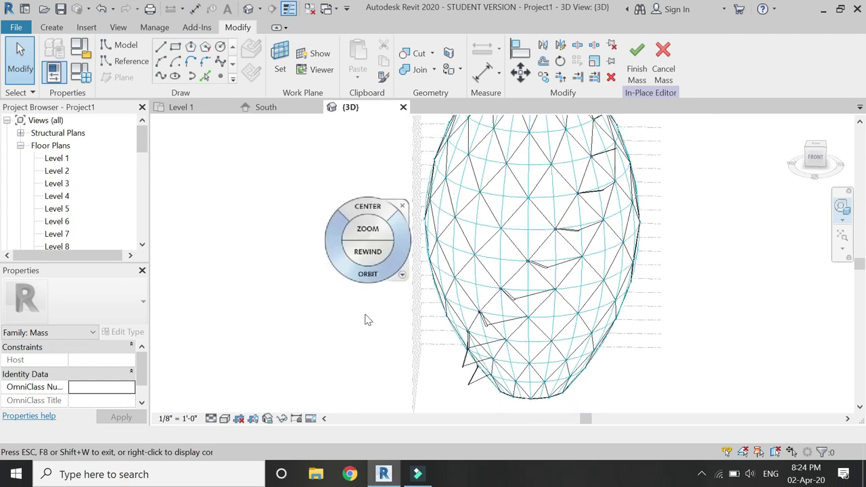
key(Escape)
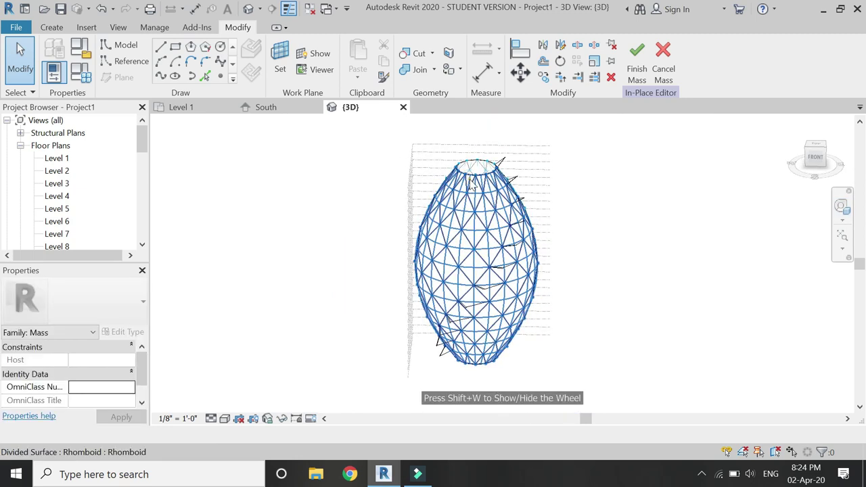
click(474, 181)
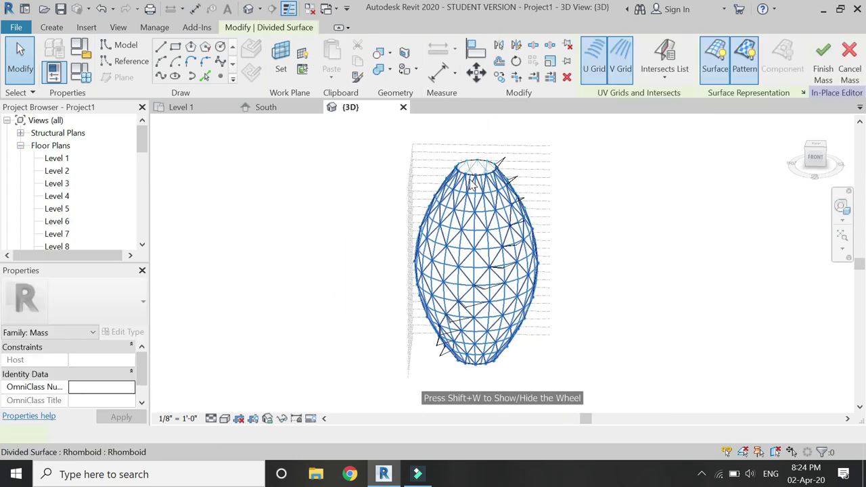
- Temporarily hide the divided egg surface and view the remaining profiles from a ViewCube corner
click(282, 418)
click(297, 385)
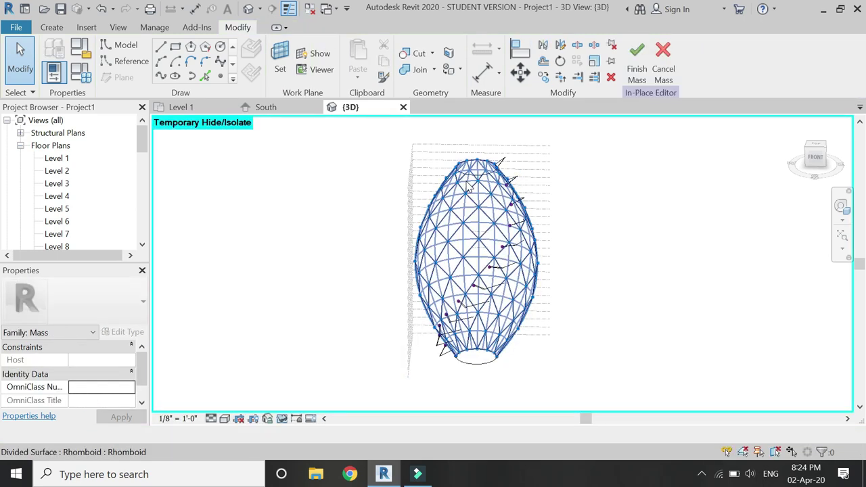
click(439, 193)
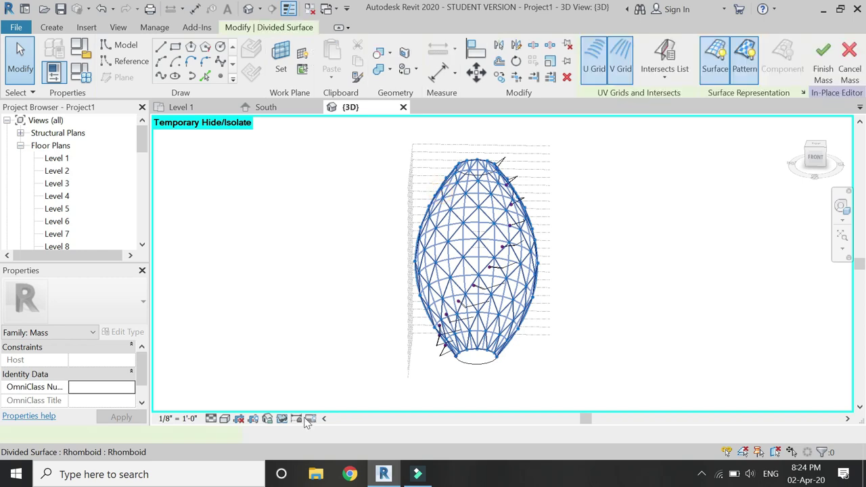
click(282, 418)
click(295, 385)
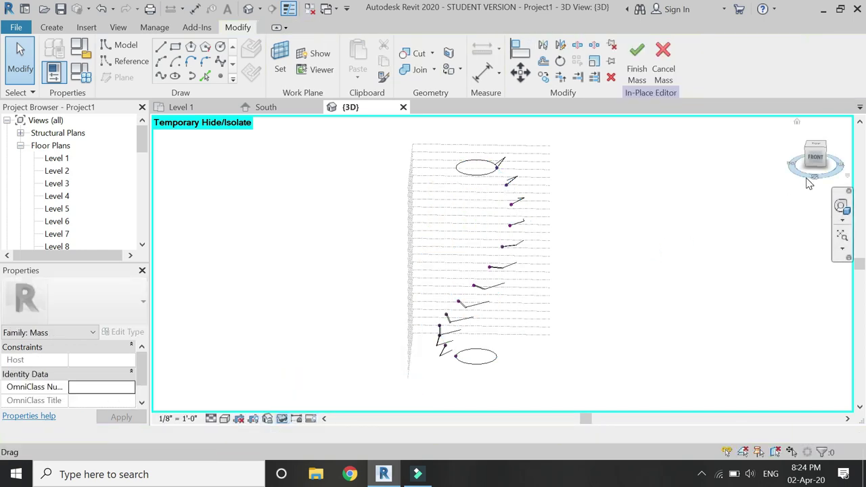
click(826, 151)
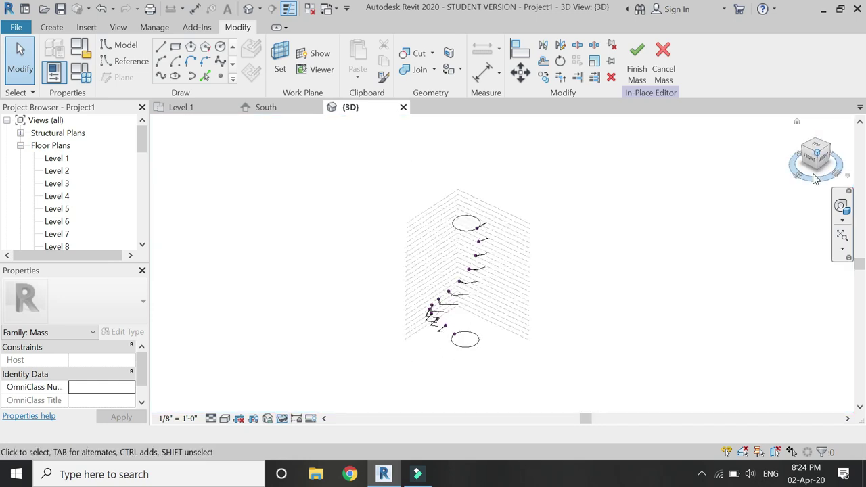
scroll(513, 299, up, 5)
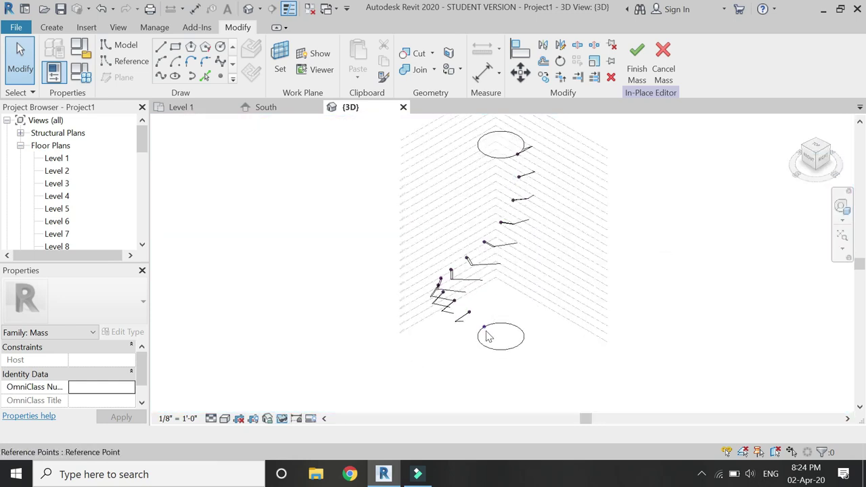
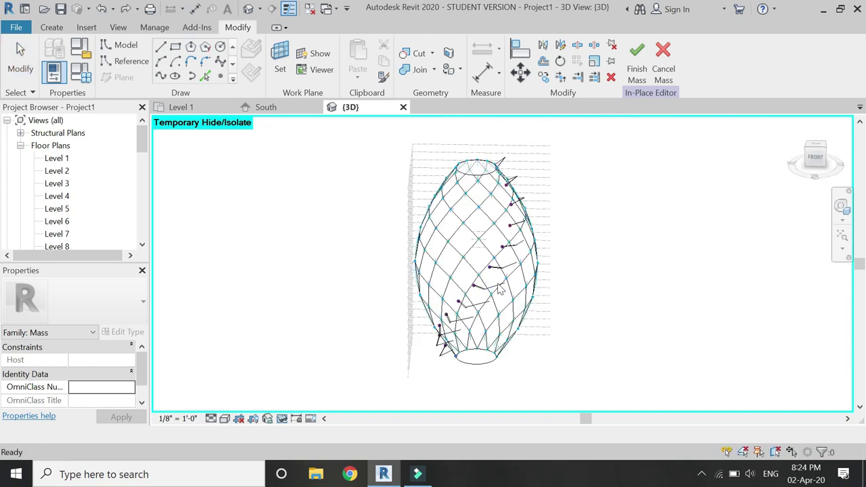
- Restore the hidden mass, re-centre on its bottom, and set the work plane on its reference point
key(Escape)
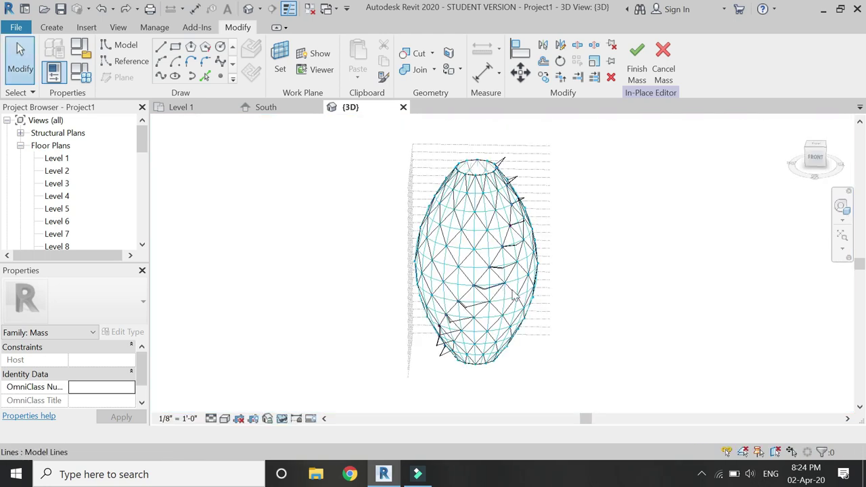
click(843, 207)
drag(672, 178, 588, 390)
scroll(513, 304, up, 6)
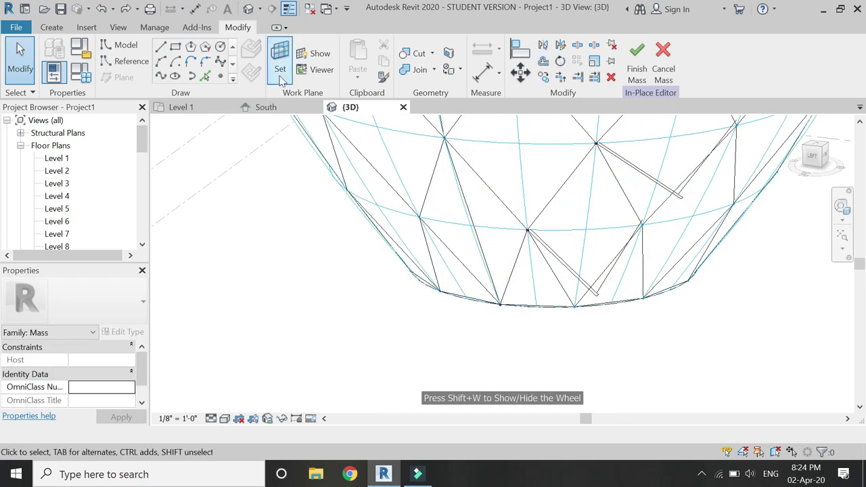
click(282, 75)
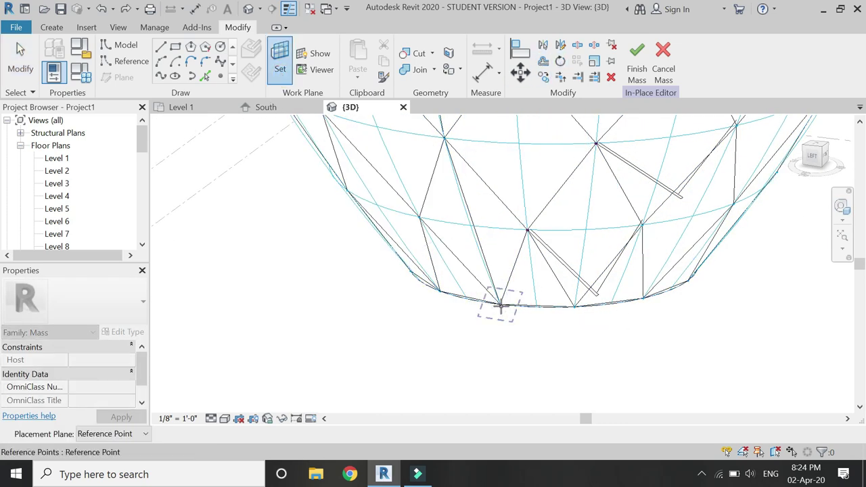
click(500, 306)
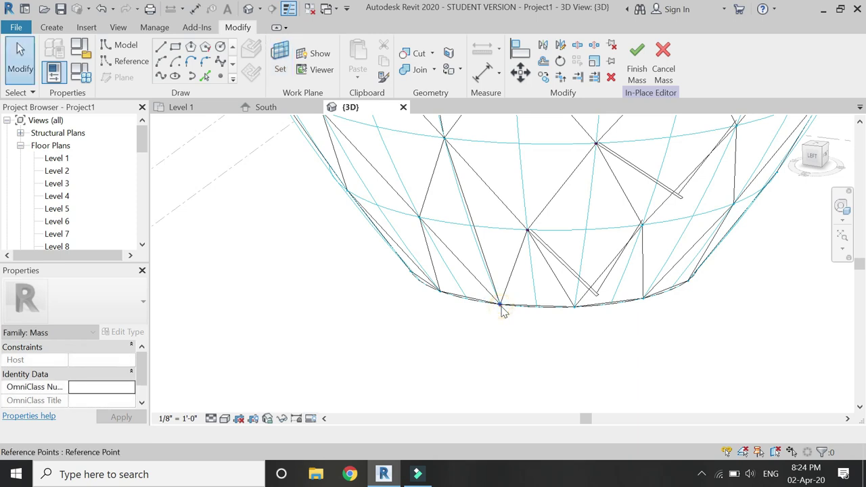
- Draw an 18' model line from the reference point with a 0'6" parallel copy
click(160, 49)
click(499, 306)
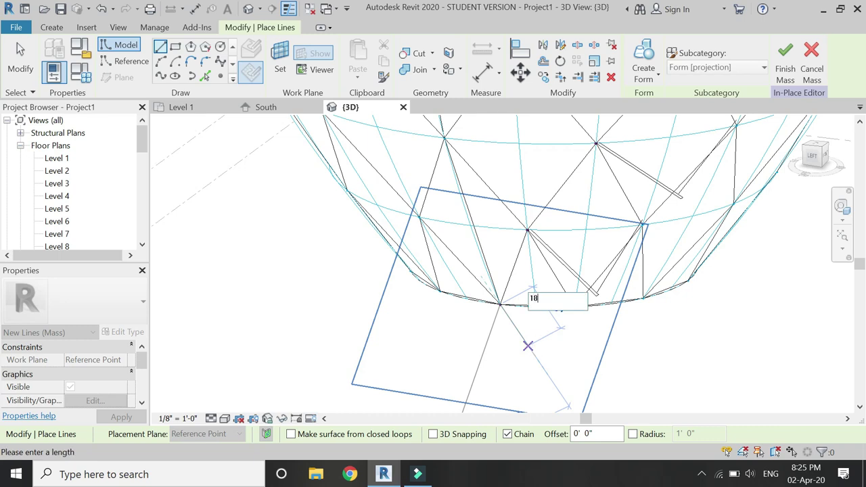
text(18')
key(Return)
key(Escape)
key(Escape)
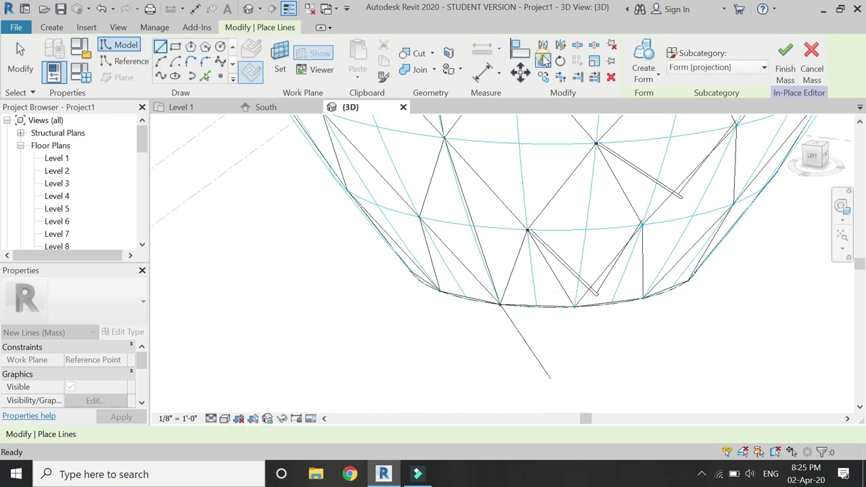
click(522, 333)
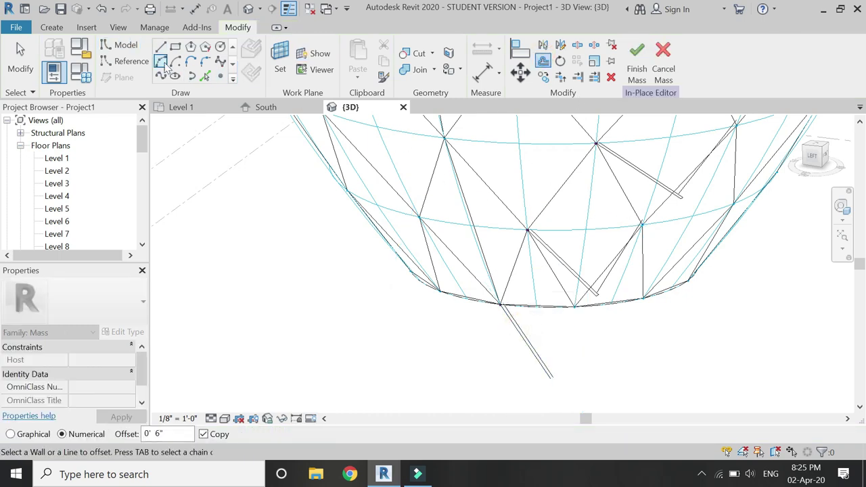
- Draw connecting model lines joining the double line's ends to the mass vertices
click(500, 305)
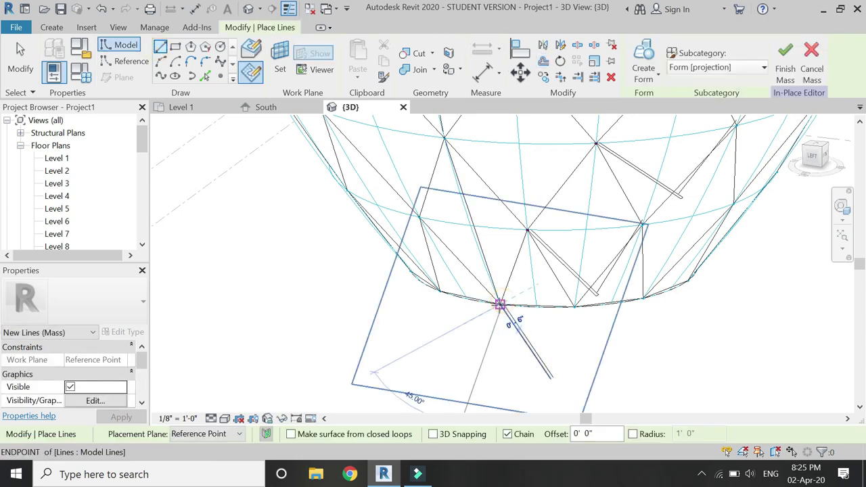
scroll(548, 372, up, 4)
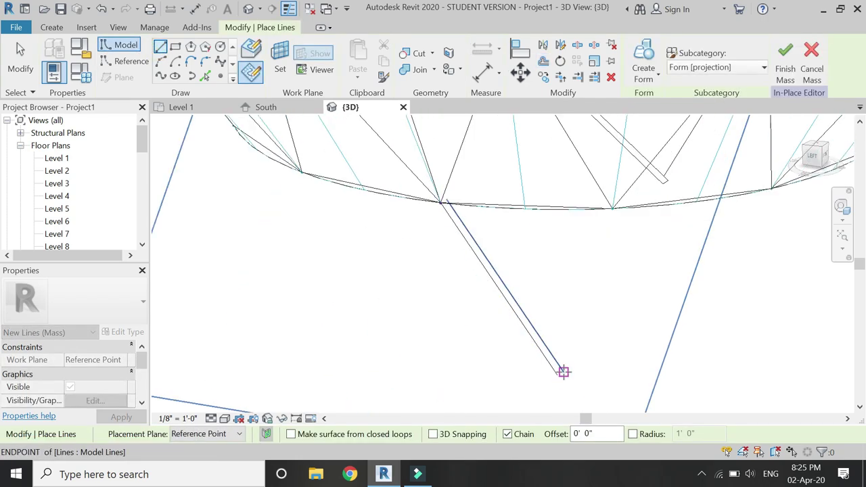
click(557, 376)
scroll(386, 377, down, 5)
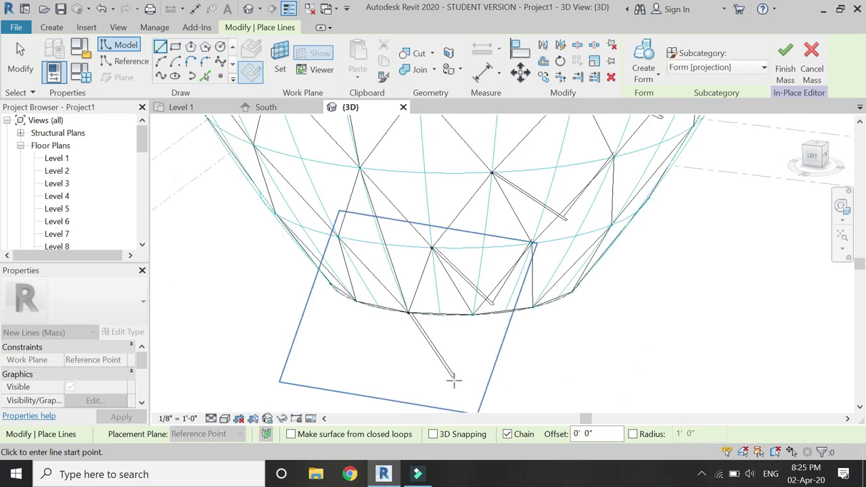
scroll(455, 376, up, 4)
key(Escape)
click(451, 375)
scroll(452, 378, up, 4)
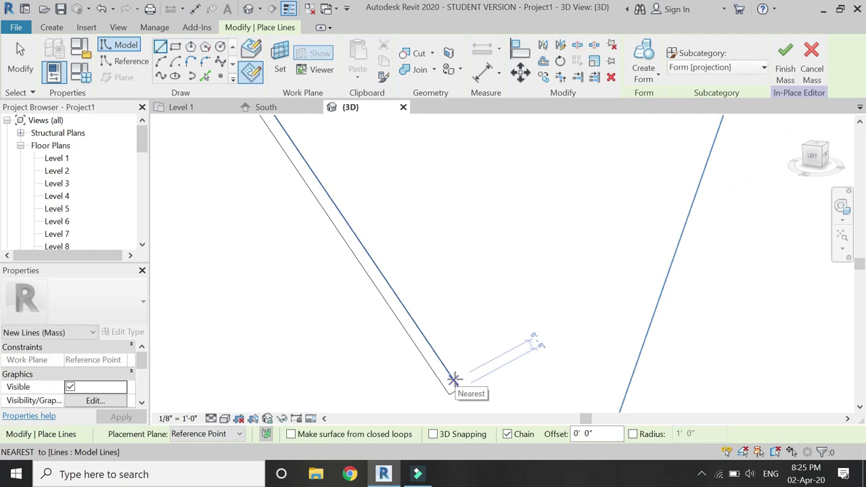
scroll(450, 385, down, 3)
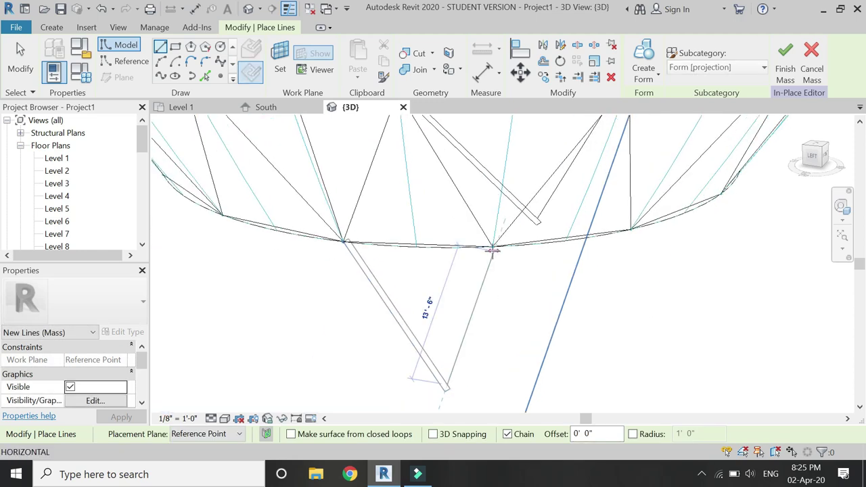
click(491, 247)
key(Escape)
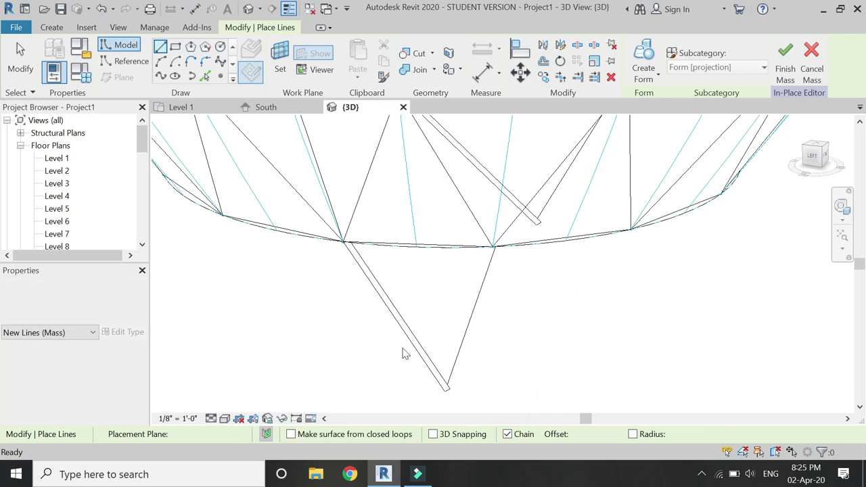
scroll(367, 360, down, 4)
shift+middle_drag(361, 362, 369, 237)
key(Escape)
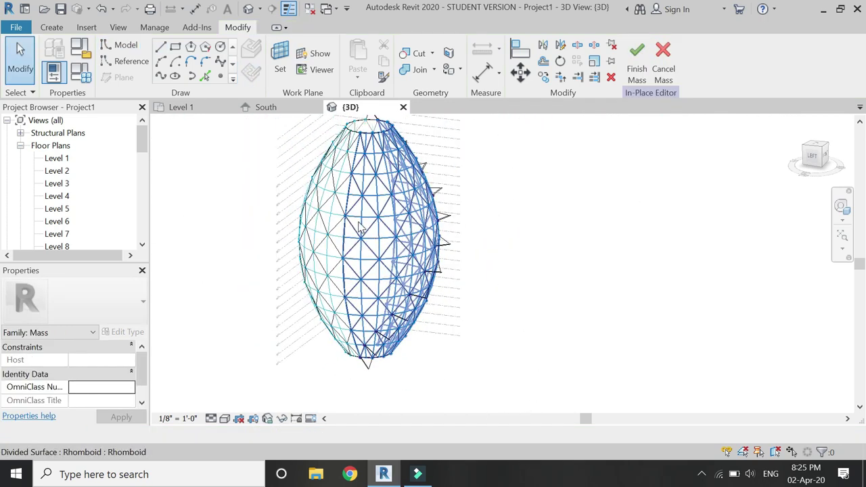
- Temporarily hide the divided surface and orbit in on the spiral fin profiles
click(345, 222)
ctrl+click(346, 223)
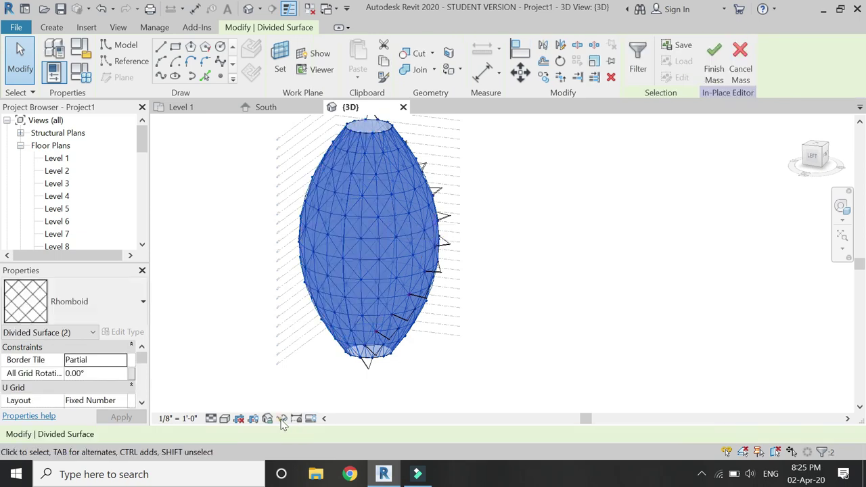
click(282, 419)
click(306, 385)
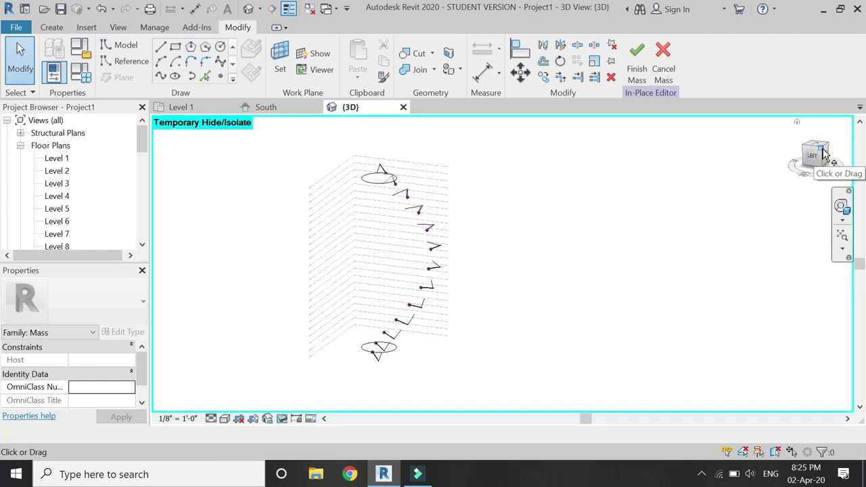
drag(824, 154, 555, 236)
scroll(477, 246, up, 2)
scroll(466, 196, up, 5)
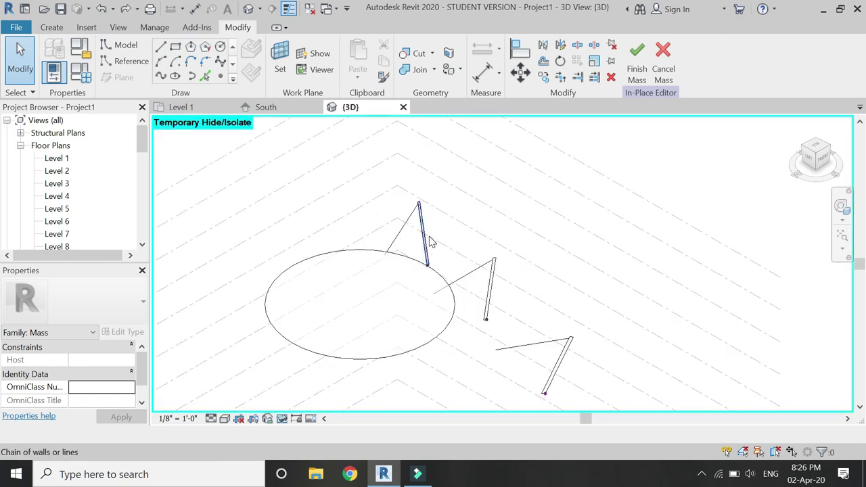
- Select the upper fin profile lines along the spiral
click(430, 239)
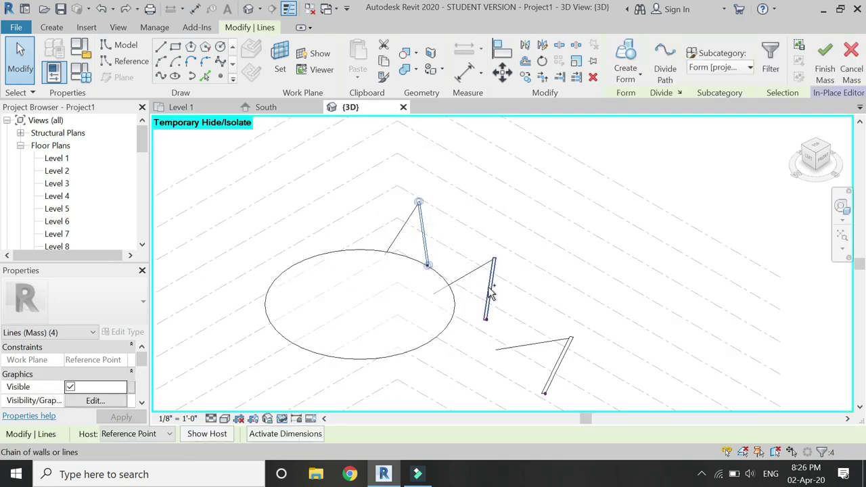
click(512, 199)
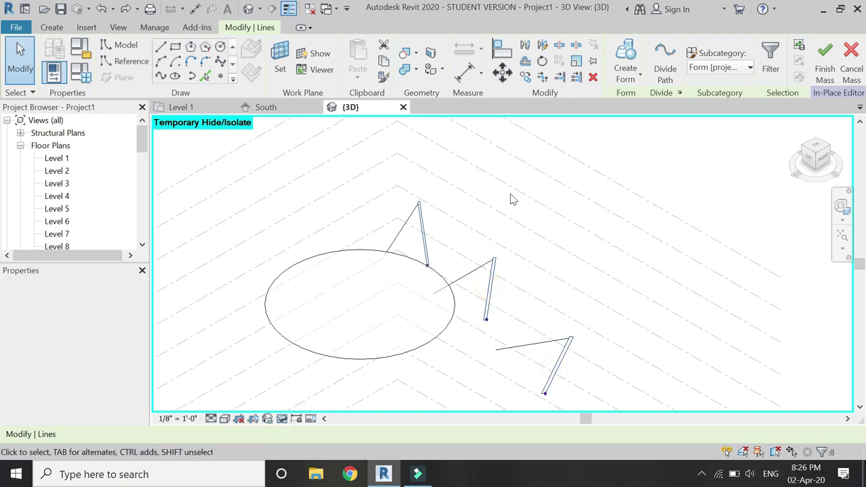
scroll(512, 199, down, 3)
scroll(552, 310, up, 3)
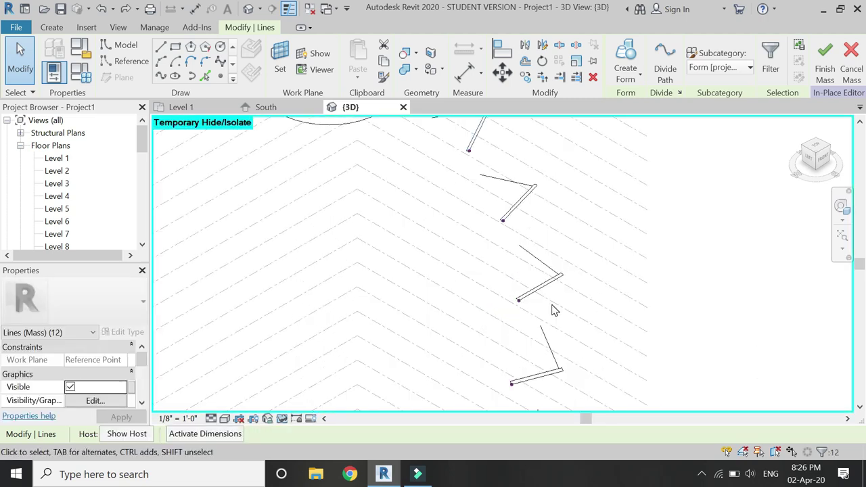
ctrl+click(527, 215)
ctrl+click(539, 288)
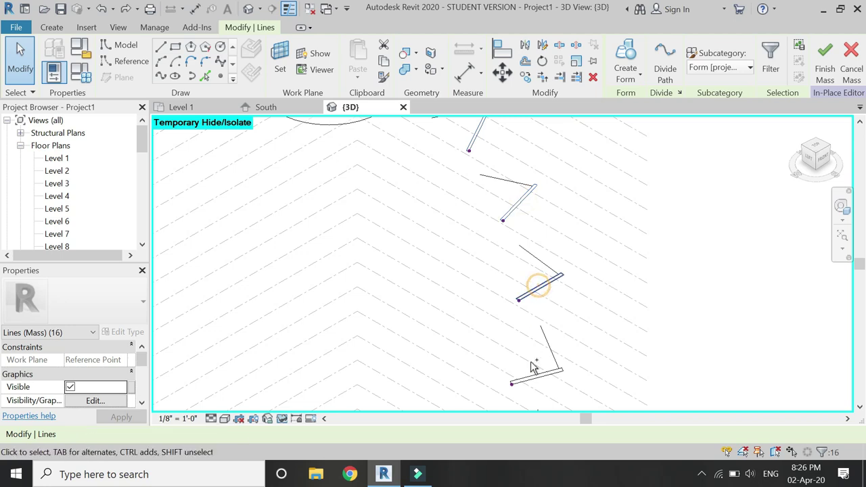
ctrl+click(537, 377)
scroll(532, 173, down, 3)
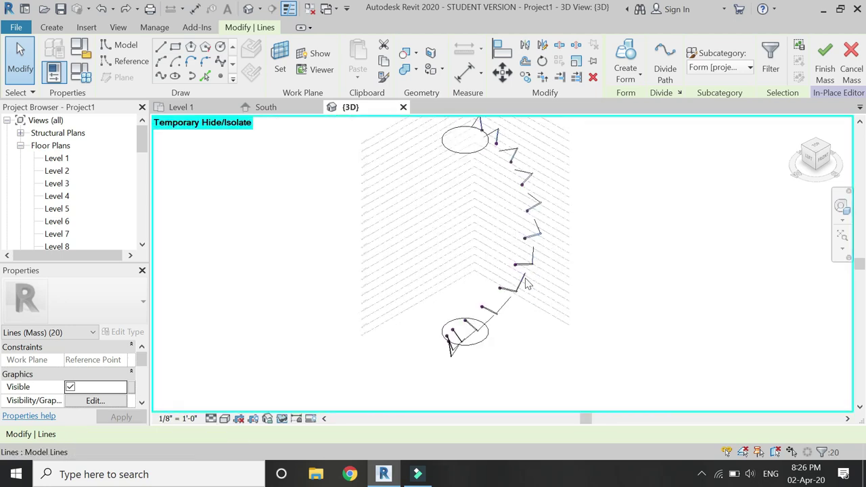
scroll(527, 285, up, 4)
- Add the lower profiles and bottom triangle lines, then create a form from them
ctrl+click(518, 242)
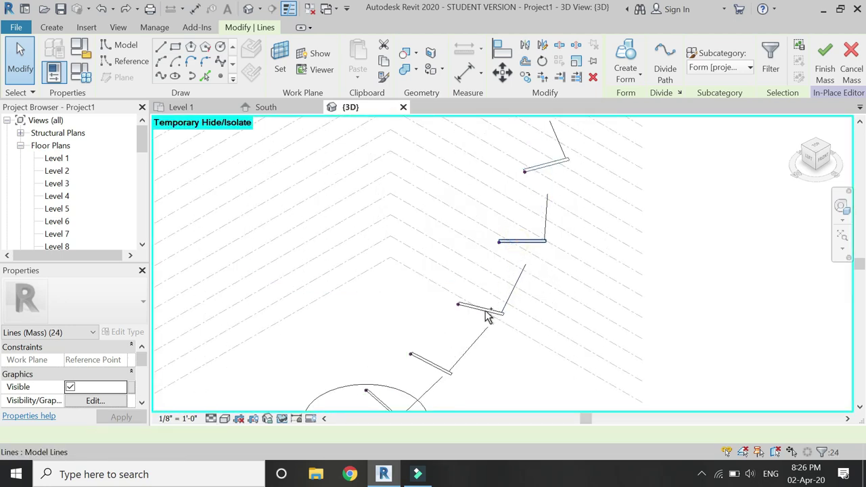
ctrl+click(485, 310)
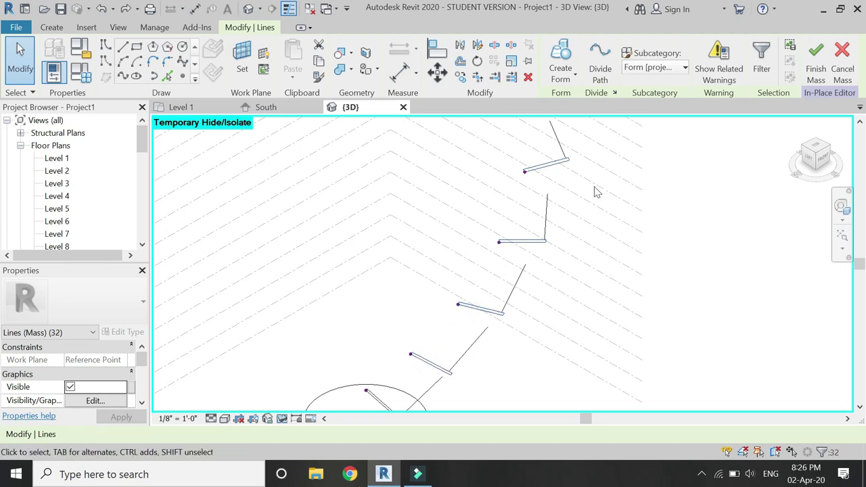
scroll(542, 284, down, 3)
scroll(494, 297, up, 3)
scroll(492, 288, up, 2)
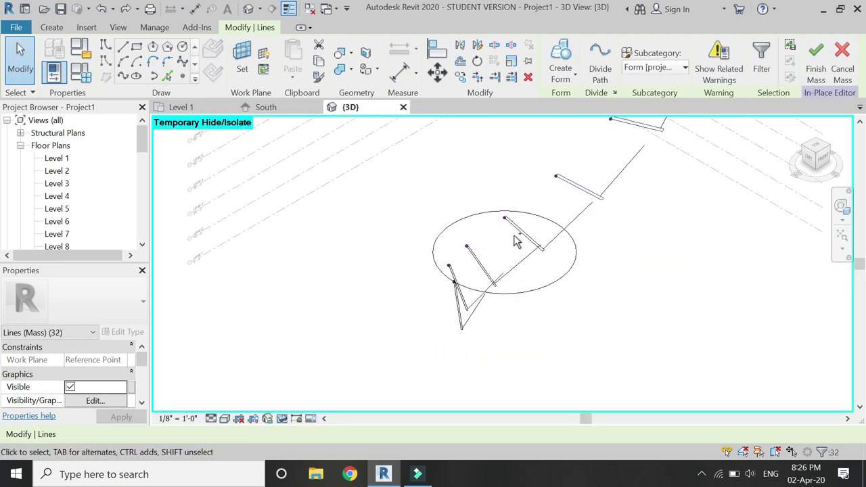
ctrl+click(517, 234)
ctrl+click(478, 271)
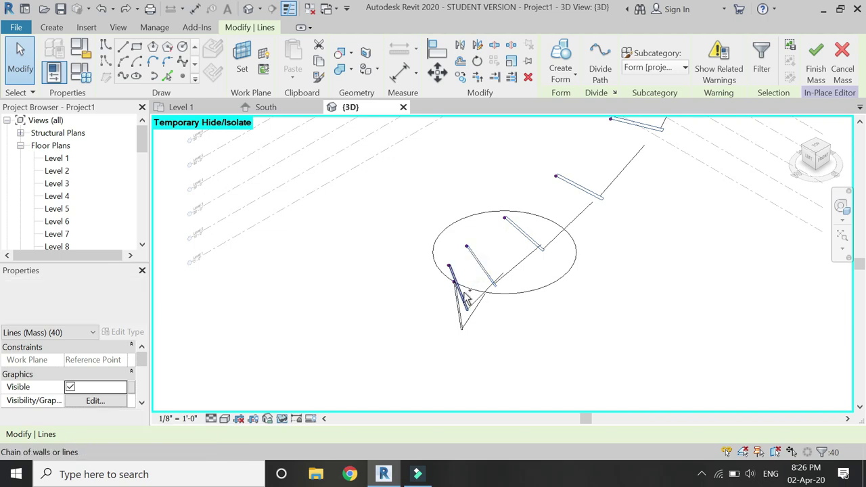
ctrl+click(460, 315)
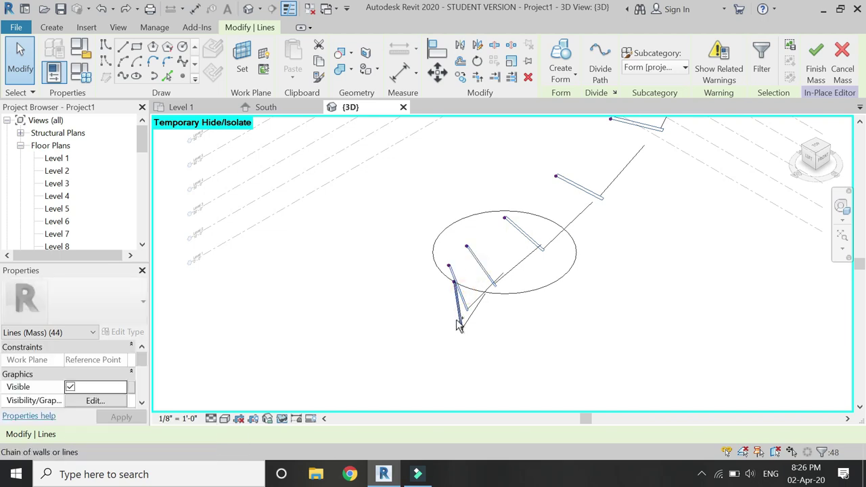
click(565, 60)
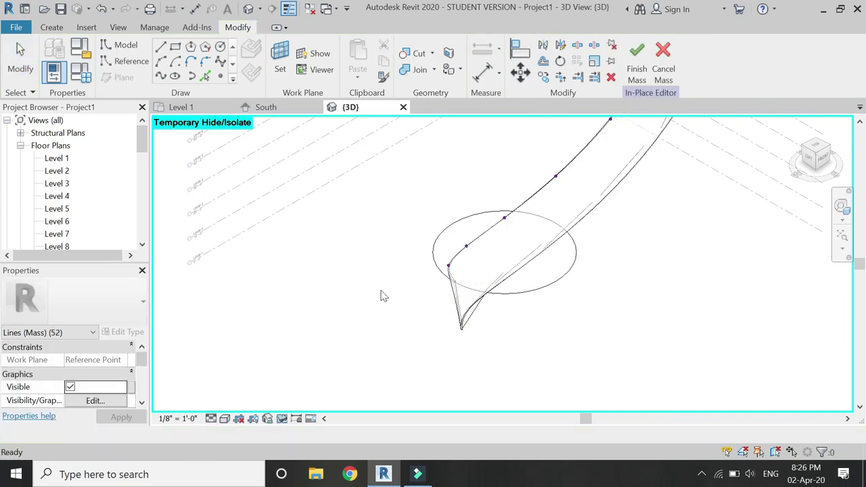
- Orbit to the new spiral form and select two of its profile lines
scroll(365, 378, down, 1)
scroll(365, 378, down, 1)
shift+middle_drag(367, 373, 404, 147)
scroll(406, 152, up, 1)
scroll(416, 196, up, 2)
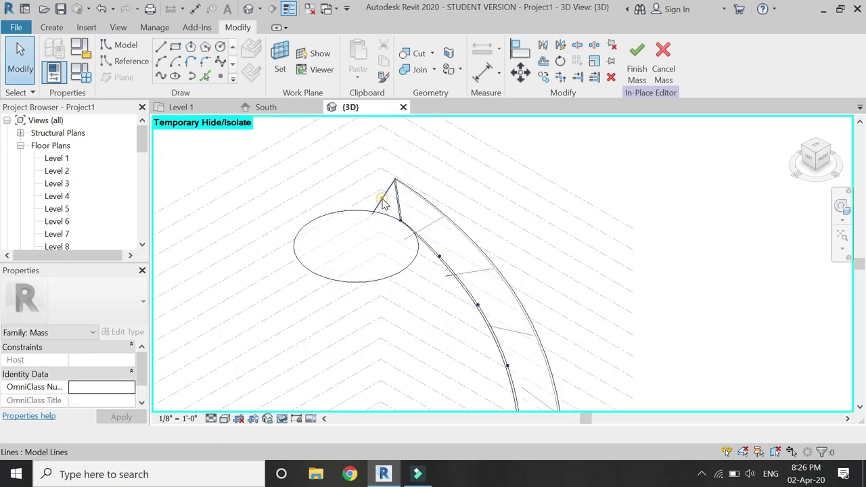
click(383, 203)
ctrl+click(482, 274)
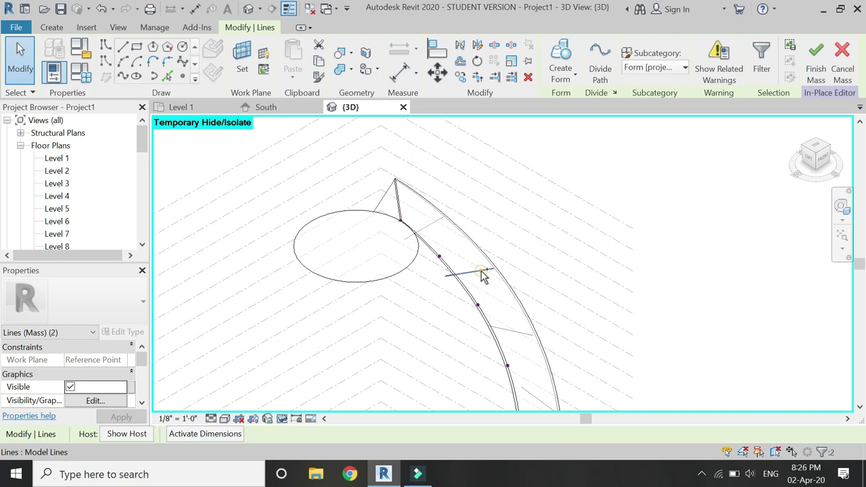
scroll(487, 197, down, 3)
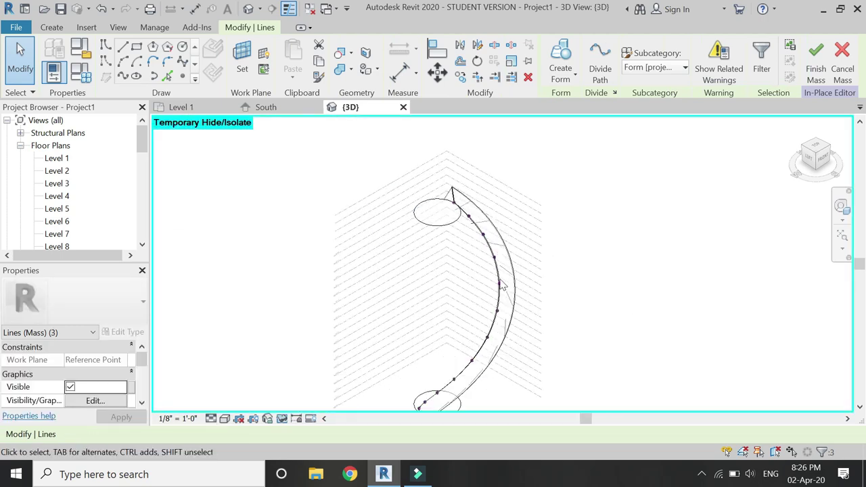
scroll(507, 315, up, 5)
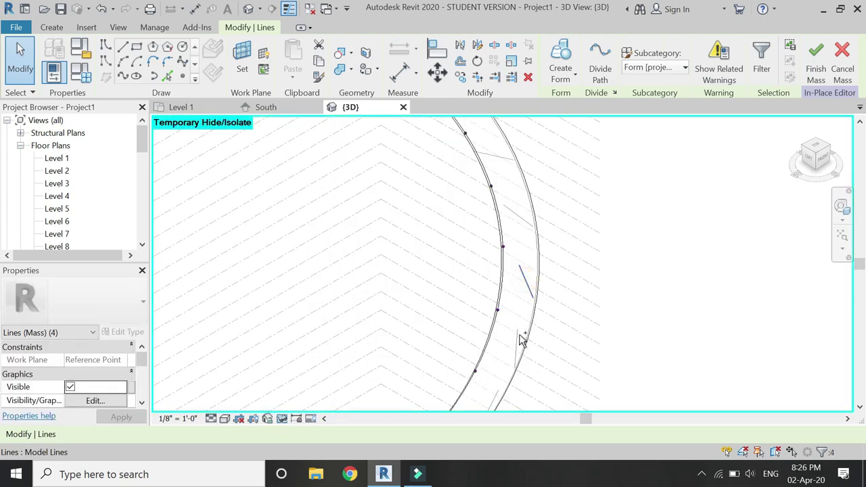
scroll(499, 157, down, 4)
scroll(493, 254, up, 2)
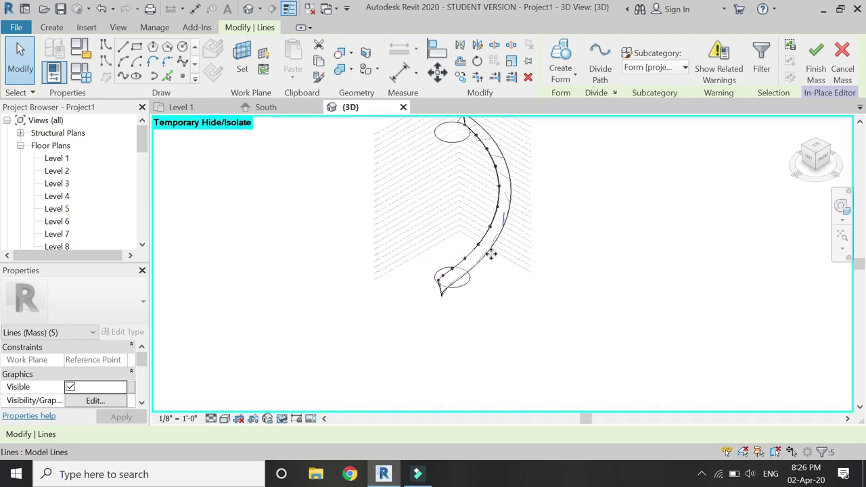
scroll(493, 254, up, 2)
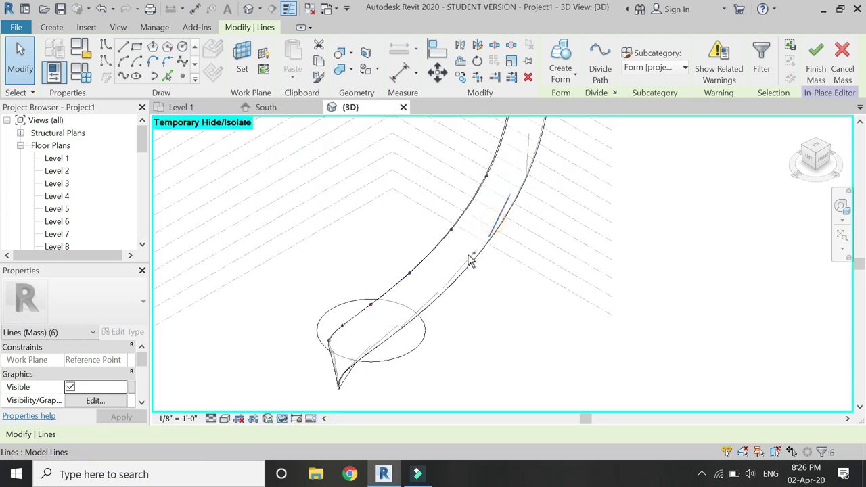
- Add the profile curve and lower-tip curves, then create a solid form
ctrl+click(394, 333)
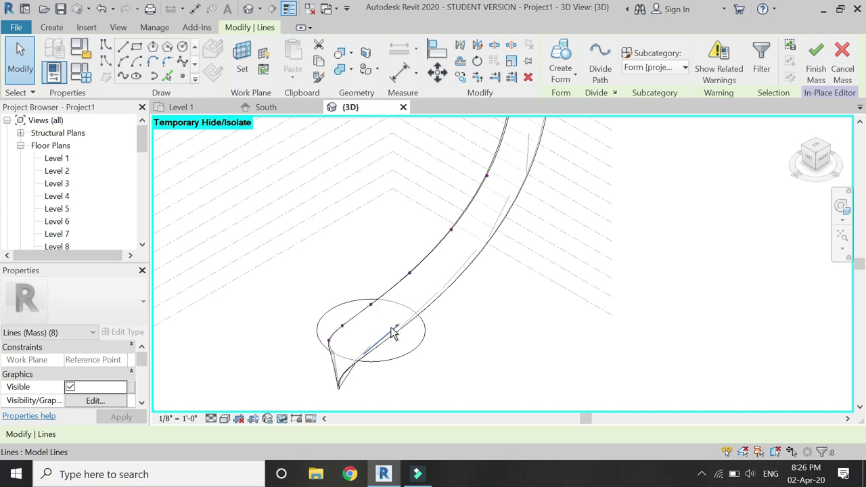
scroll(410, 306, down, 2)
ctrl+click(363, 353)
scroll(364, 351, up, 2)
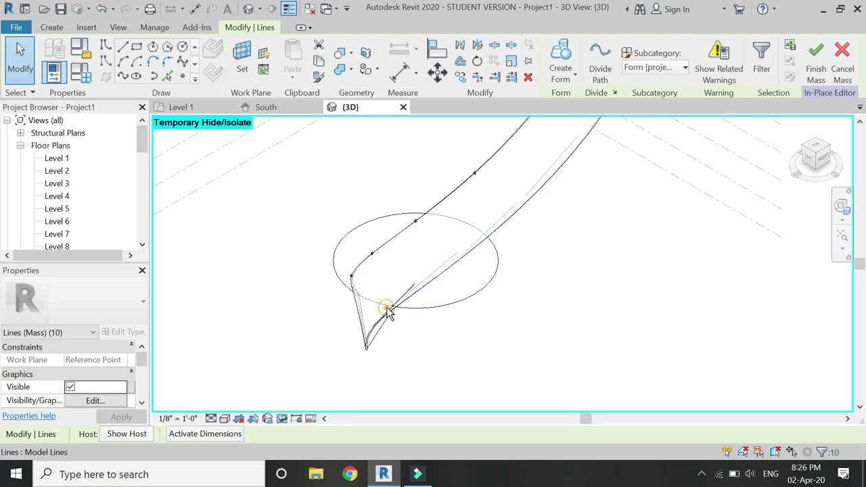
ctrl+click(380, 326)
ctrl+click(385, 336)
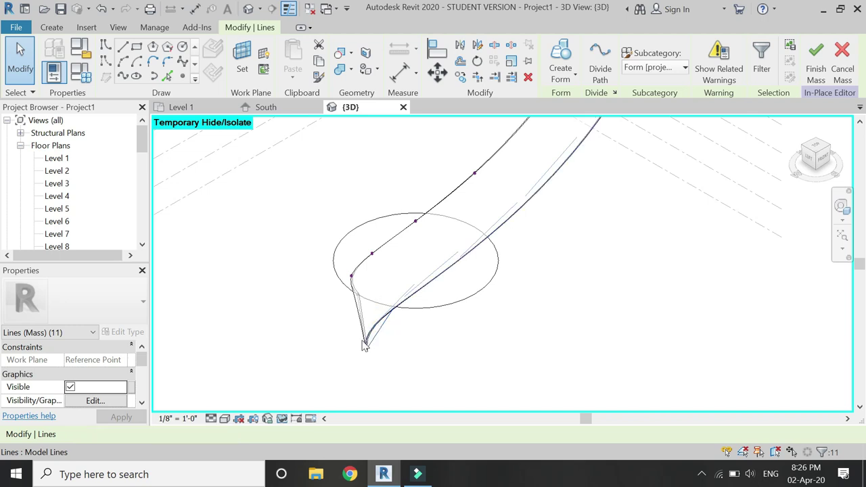
click(562, 195)
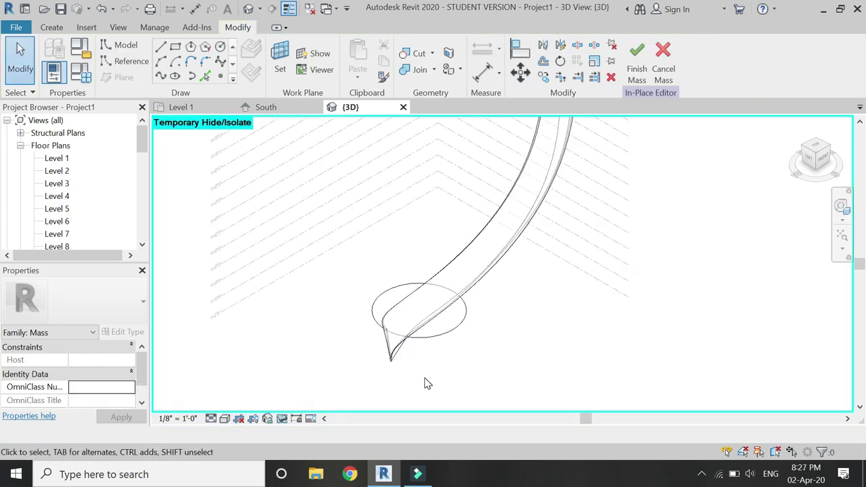
- Switch to the Realistic visual style and orbit around the fin to check its shape
click(281, 419)
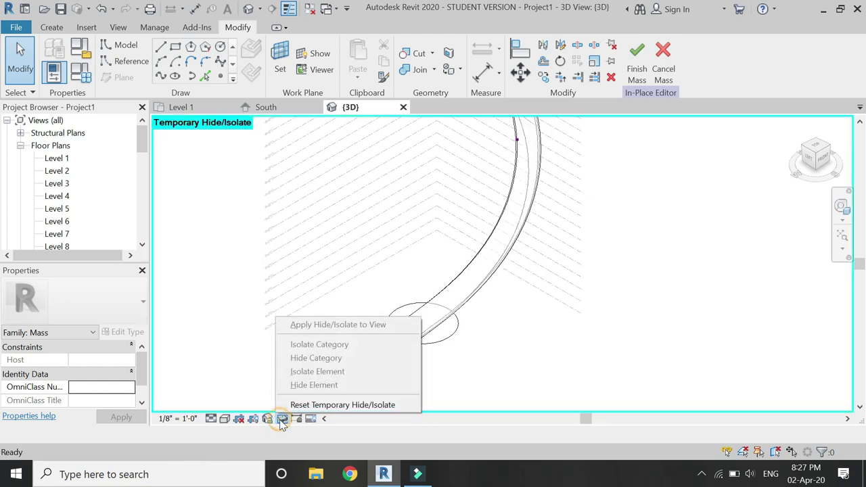
click(229, 419)
click(233, 391)
scroll(443, 402, down, 3)
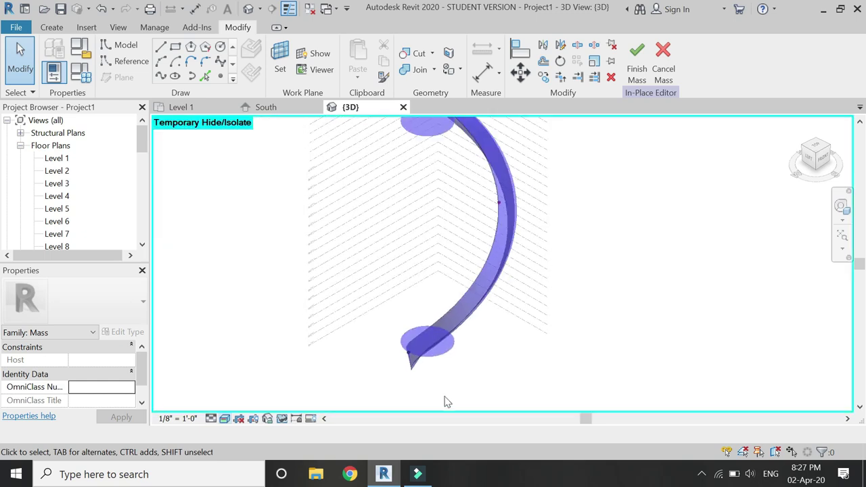
click(842, 206)
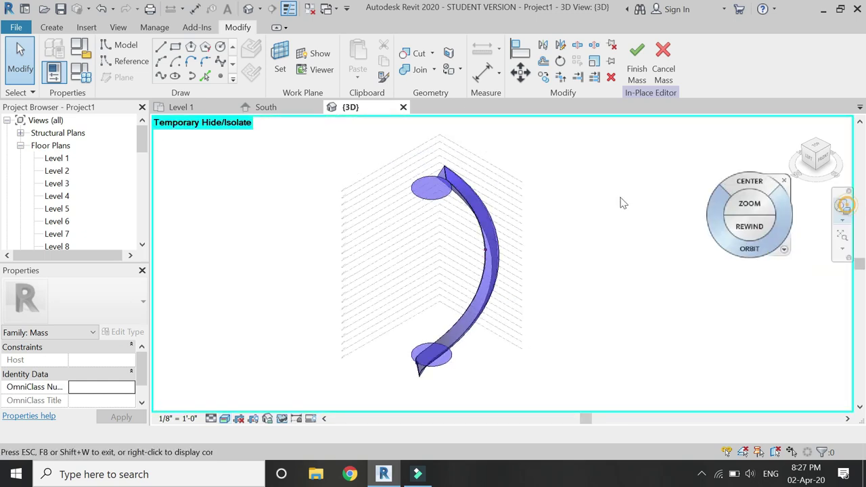
drag(650, 178, 493, 263)
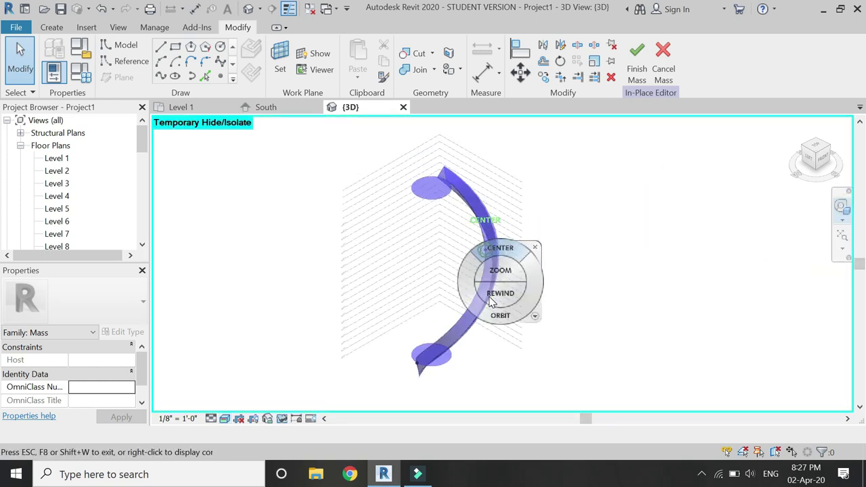
drag(527, 320, 341, 370)
drag(364, 342, 365, 342)
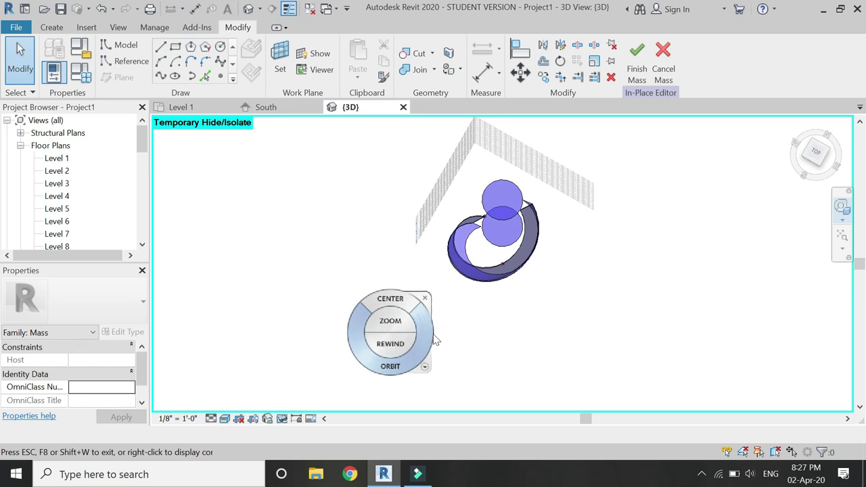
drag(418, 332, 405, 293)
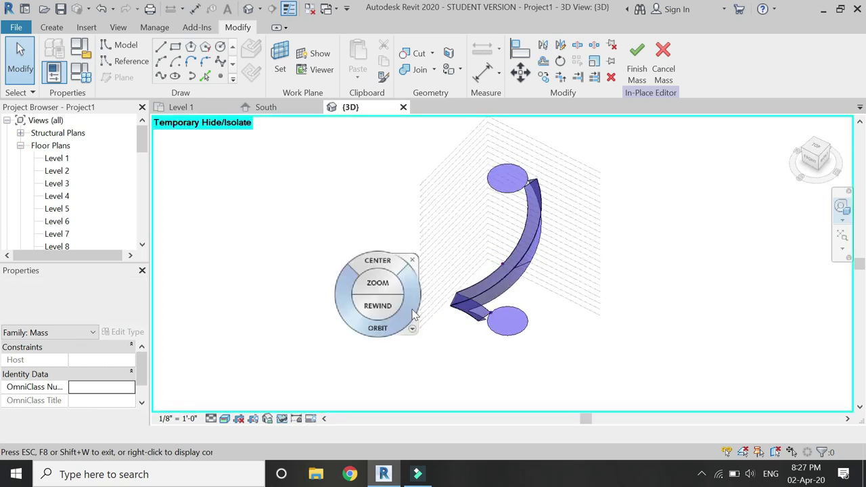
click(282, 418)
- Reset Temporary Hide/Isolate to bring back the egg mass, then view it in the South elevation
click(331, 403)
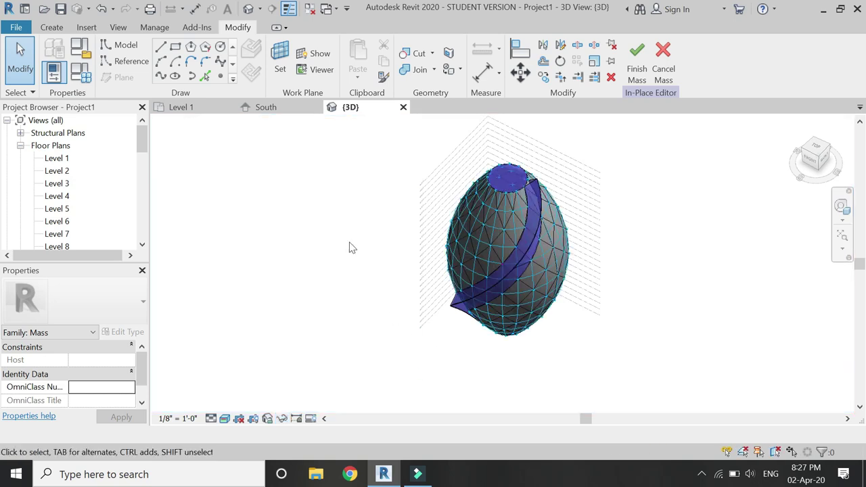
click(290, 109)
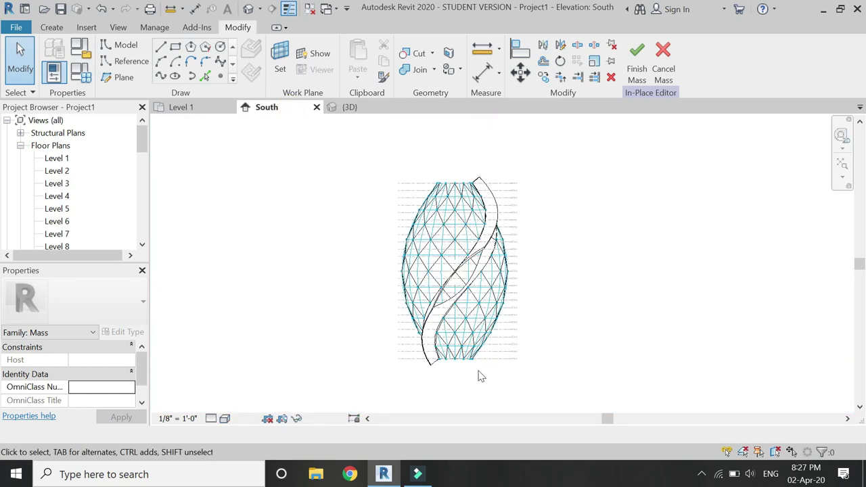
scroll(500, 322, up, 3)
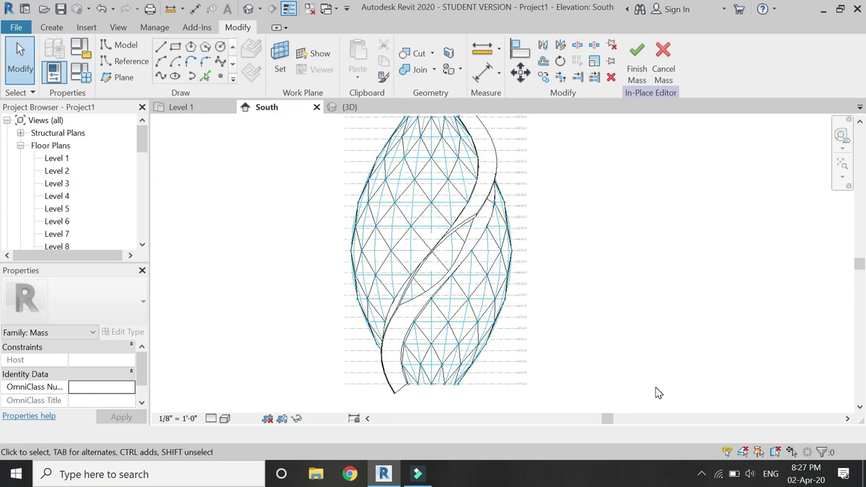
scroll(658, 393, up, 1)
scroll(514, 401, down, 1)
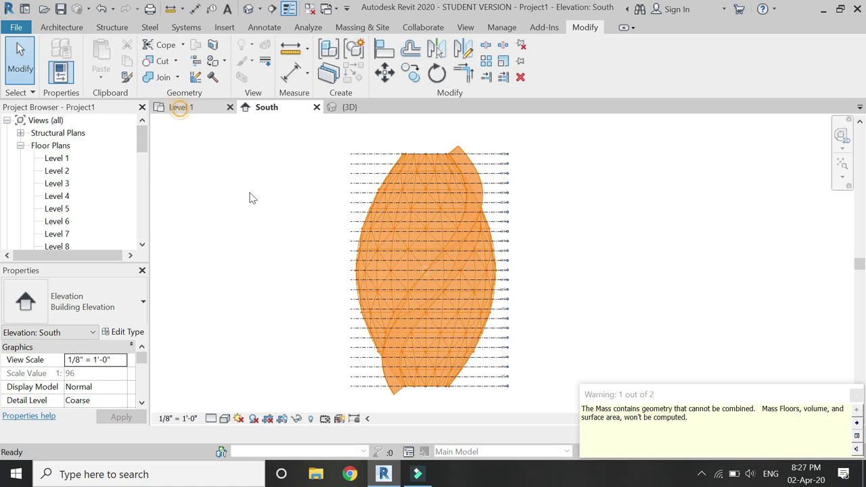
scroll(447, 349, down, 1)
- Move the south and north elevation markers 50' outward from the mass
drag(475, 322, 419, 361)
click(385, 71)
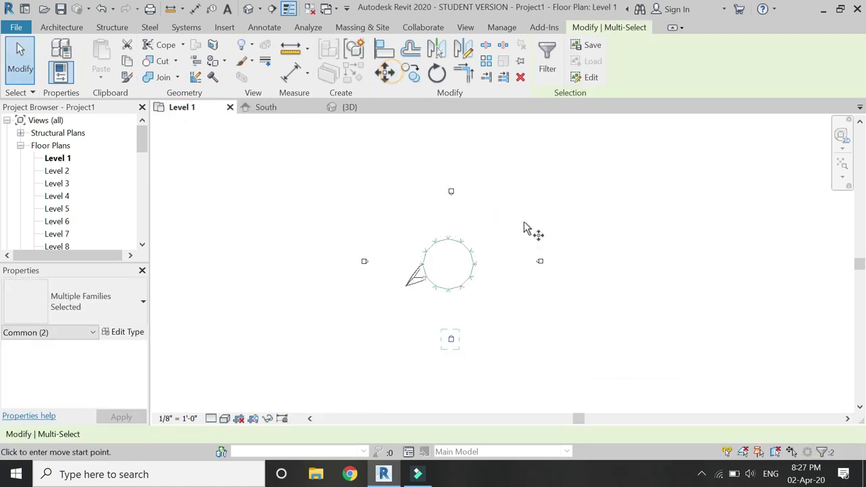
scroll(525, 228, down, 1)
click(492, 312)
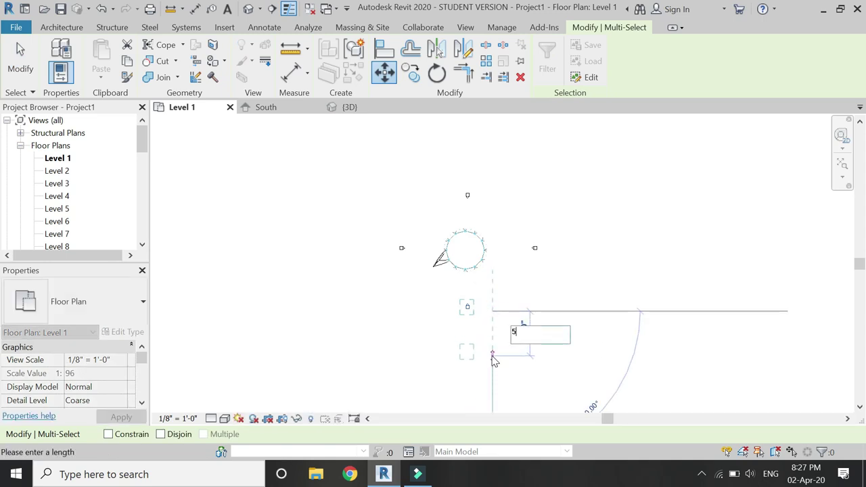
text(50')
key(Return)
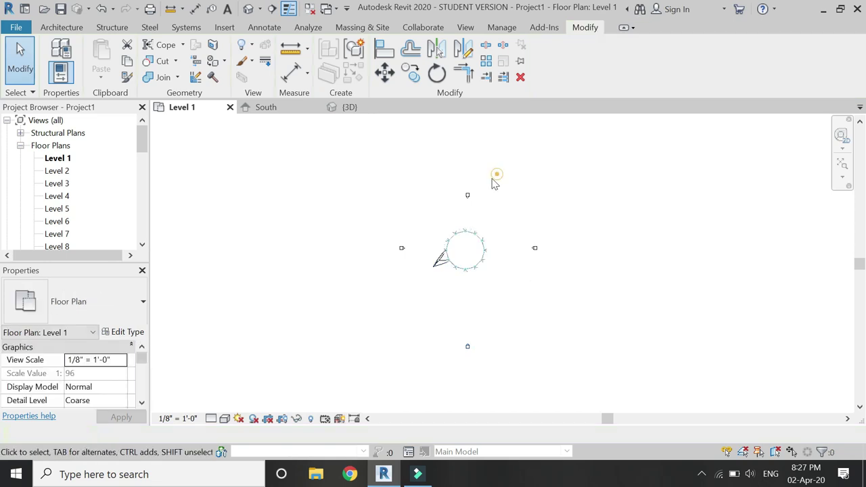
click(390, 78)
click(506, 213)
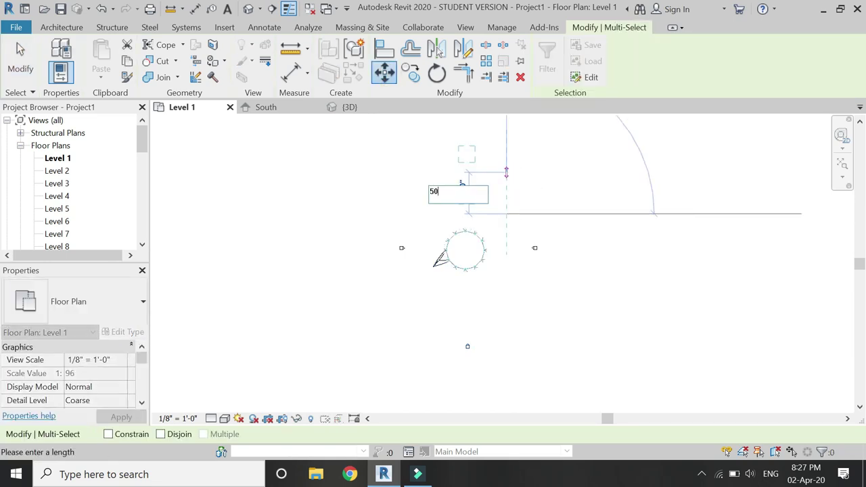
key(Return)
- Move the east and west elevation markers 50' outward, then return to the South elevation
click(555, 222)
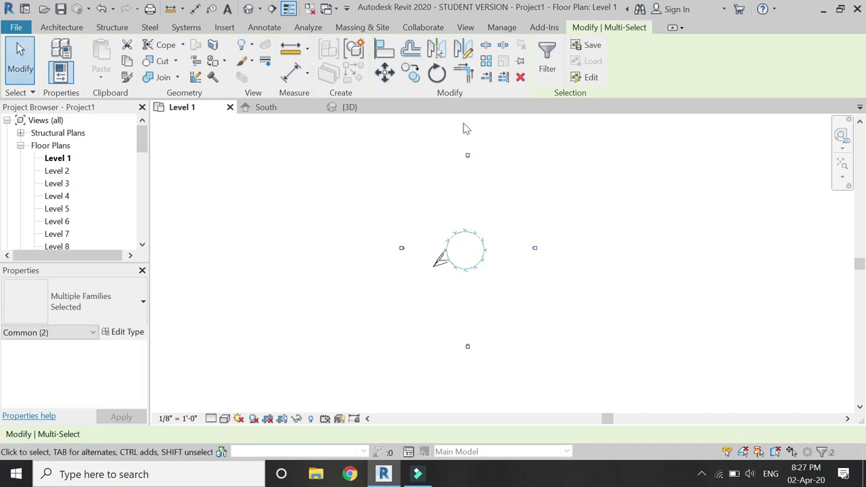
click(385, 73)
click(535, 295)
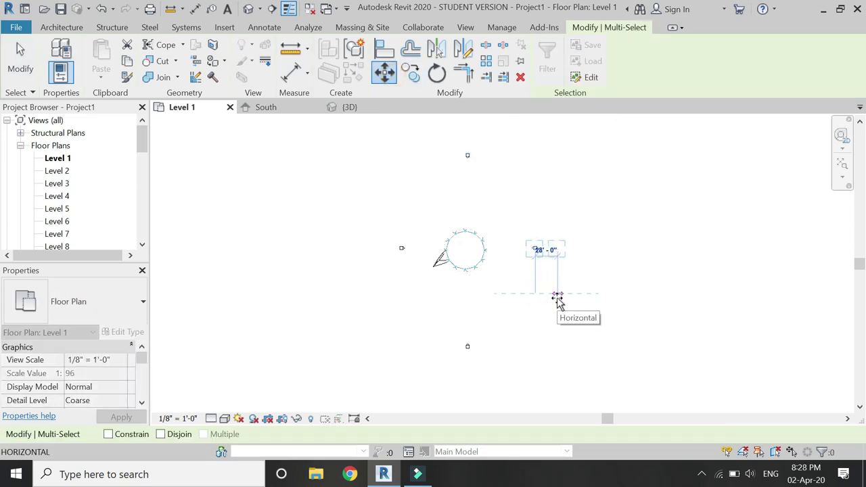
key(Return)
click(416, 234)
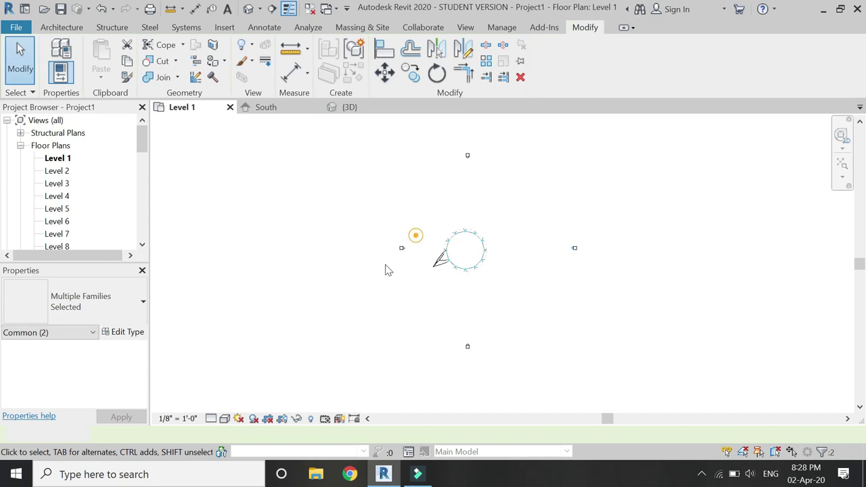
key(m)
key(v)
click(408, 290)
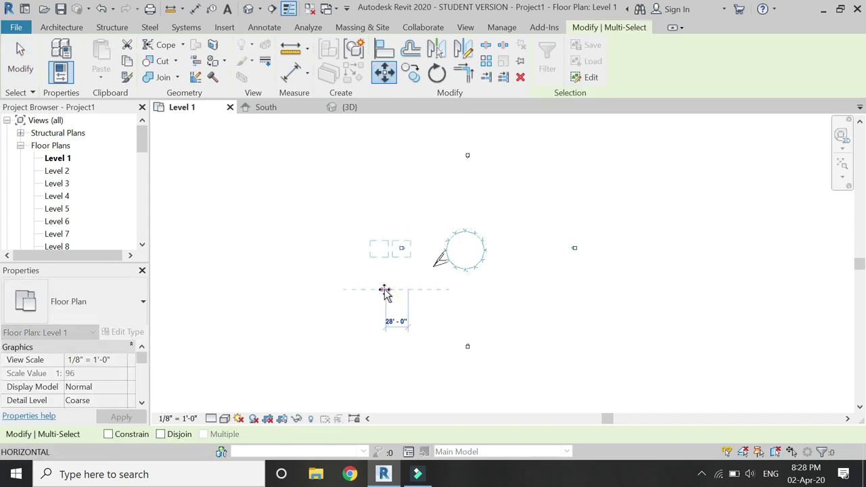
key(Return)
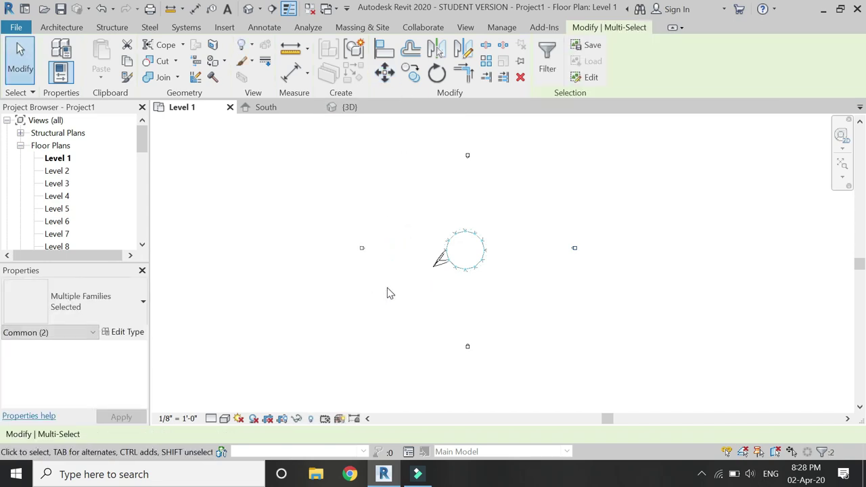
click(379, 305)
click(289, 111)
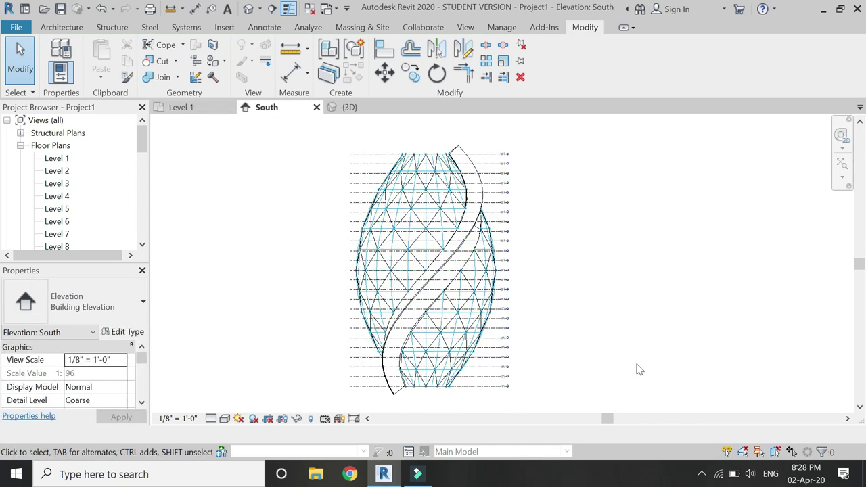
- Switch to the 3D view displayed in the Hidden Line visual style
scroll(639, 370, up, 1)
scroll(680, 207, down, 1)
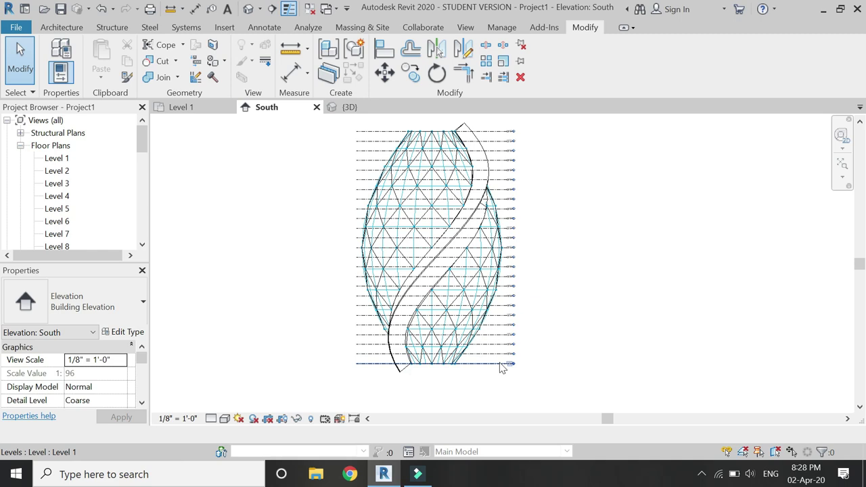
scroll(502, 367, up, 1)
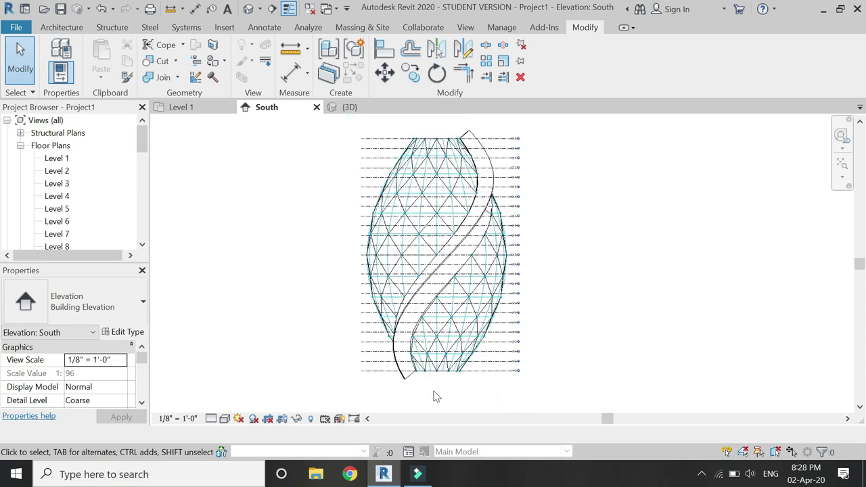
click(468, 210)
key(Escape)
click(358, 106)
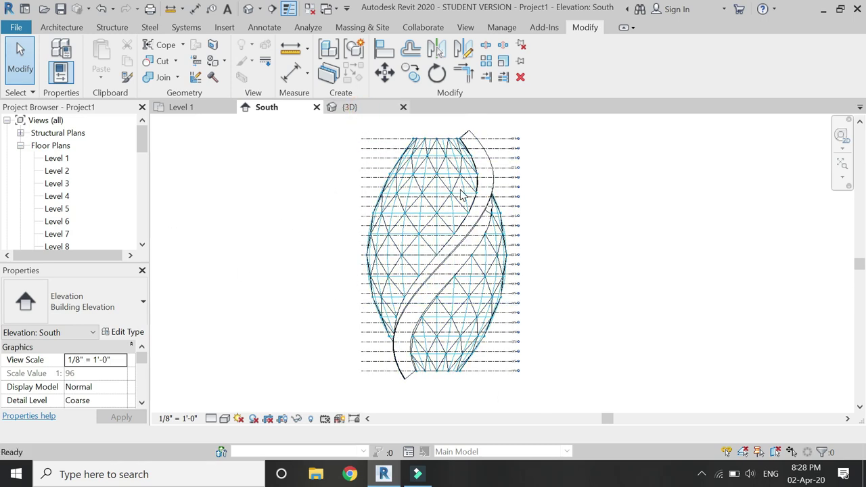
click(224, 418)
click(261, 350)
- Edit the egg mass in place and orbit to inspect the fins
scroll(532, 257, up, 1)
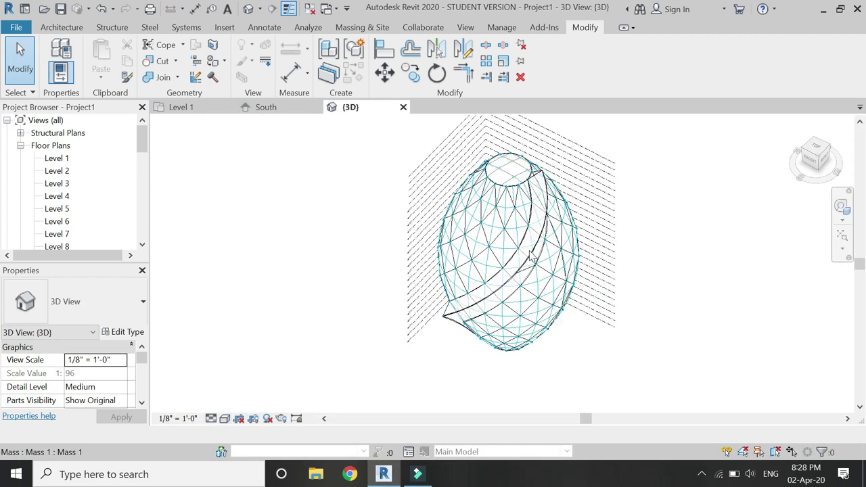
scroll(532, 257, up, 1)
click(531, 249)
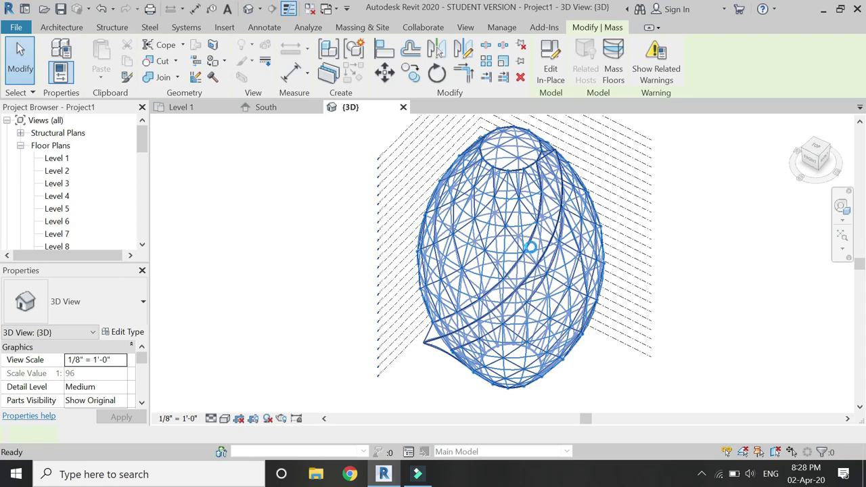
double_click(531, 252)
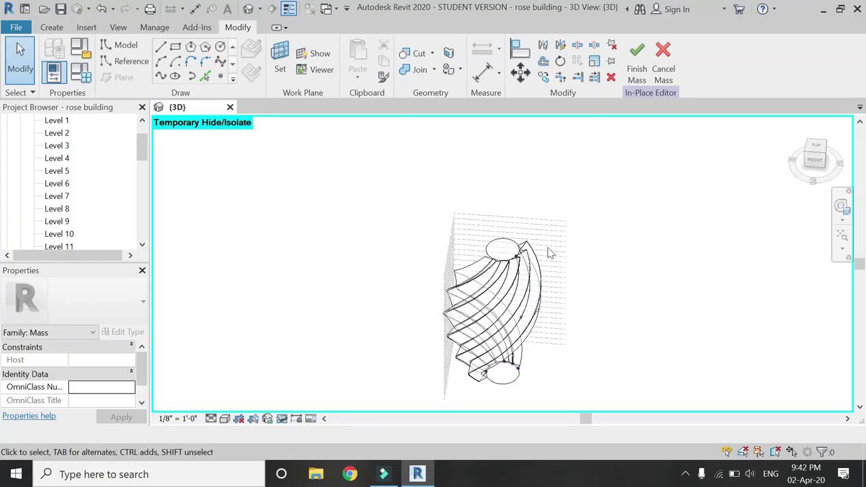
shift+middle_drag(547, 248, 274, 423)
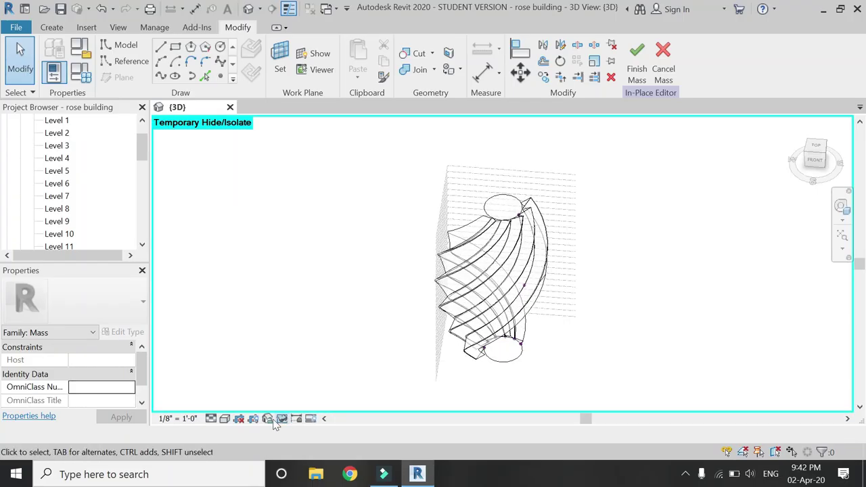
- Switch to the Shaded visual style and re-centre the orbit on the mass
click(225, 420)
click(246, 361)
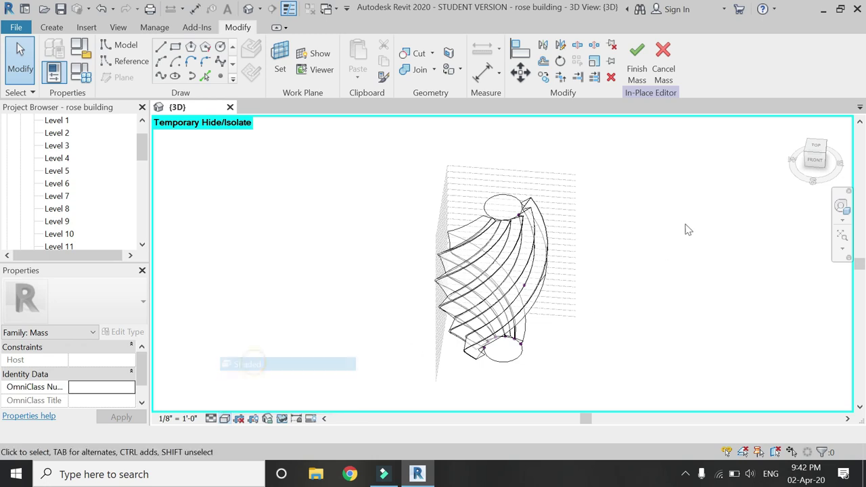
click(841, 206)
drag(685, 210, 591, 345)
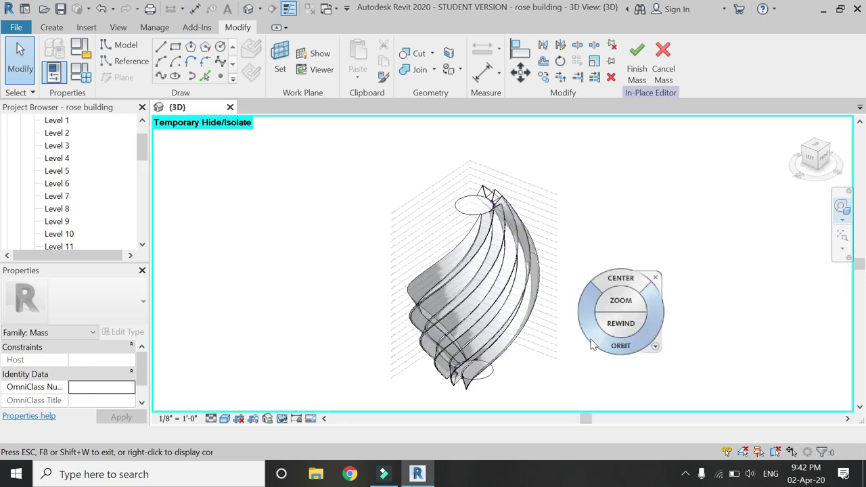
key(Escape)
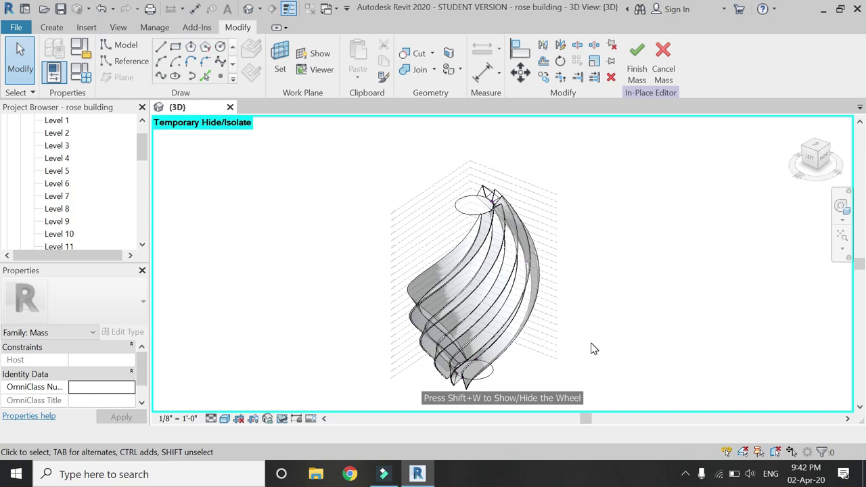
- Restore all temporarily hidden elements, return to Hidden Line, and view the mass from the top
click(282, 418)
click(300, 405)
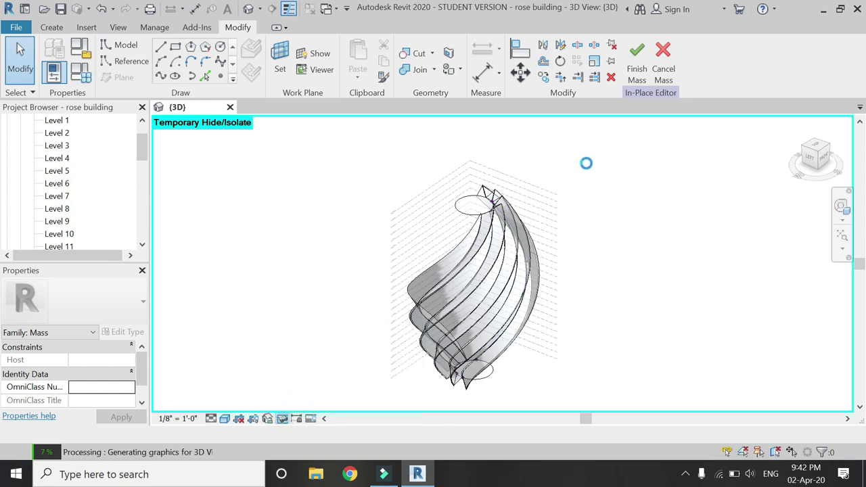
click(225, 419)
click(255, 350)
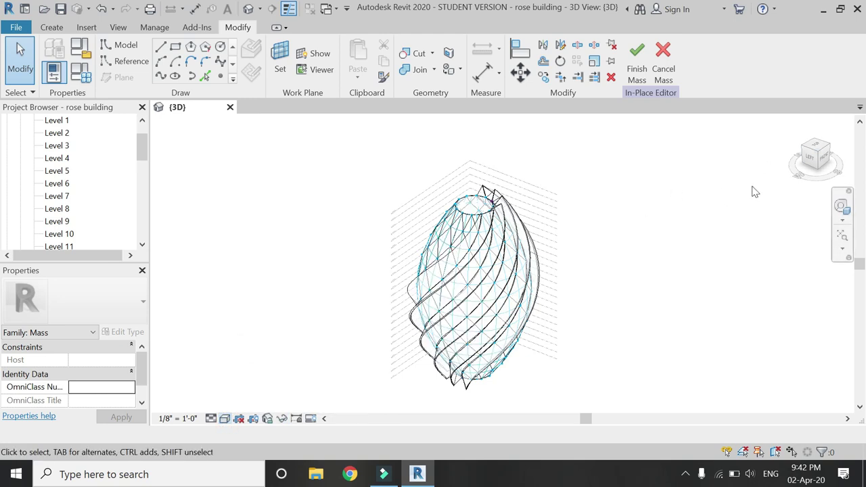
click(818, 147)
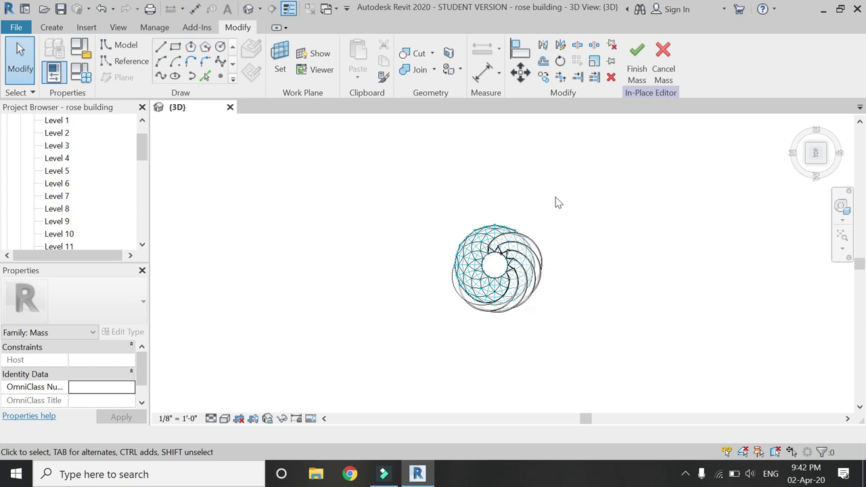
- From the Top view, select both rhomboid-divided egg surfaces and temporarily hide them
scroll(518, 269, up, 3)
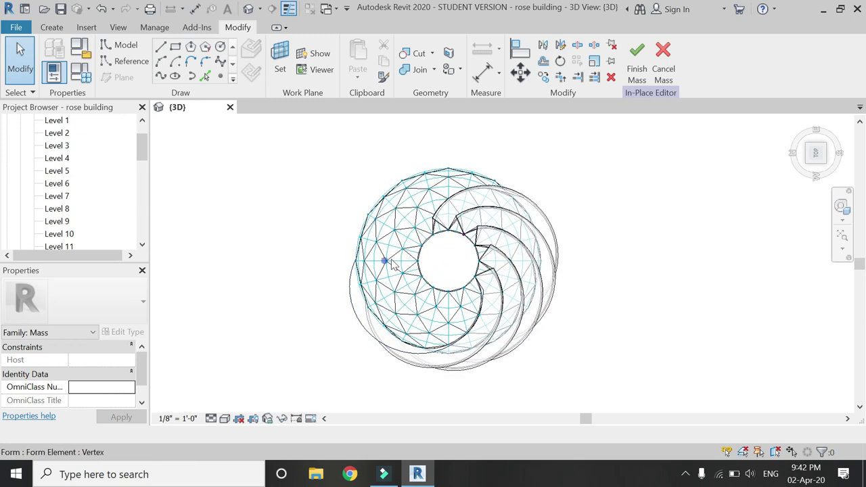
scroll(406, 259, up, 2)
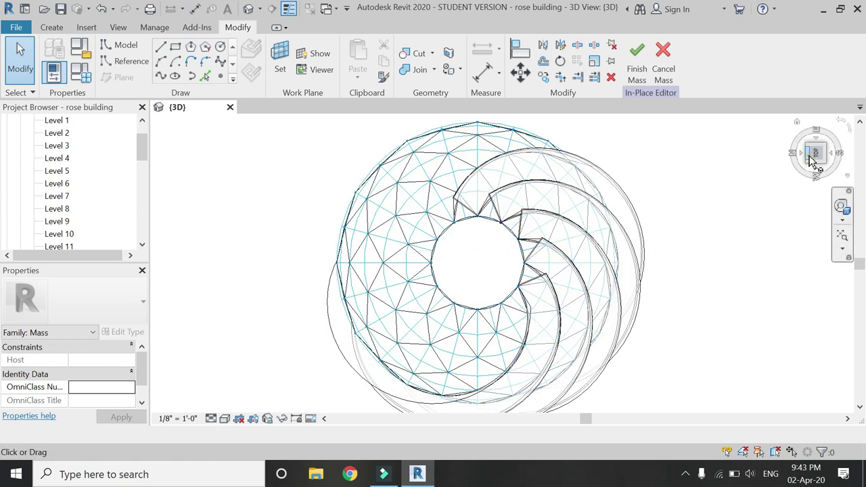
mouse_move(813, 167)
mouse_down()
mouse_move(818, 150)
mouse_move(815, 168)
mouse_up()
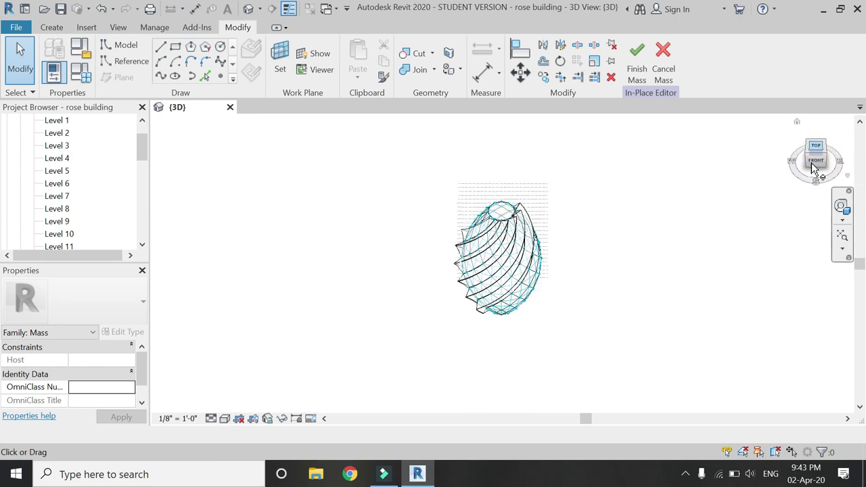
click(817, 153)
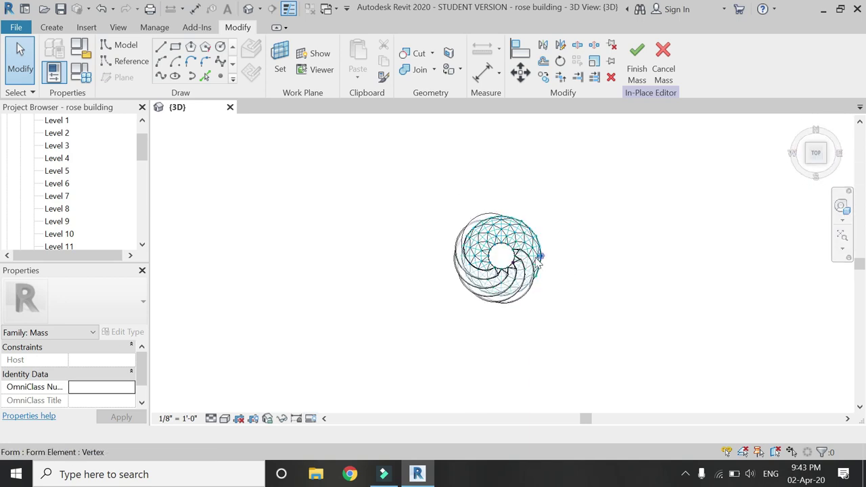
scroll(537, 251, up, 2)
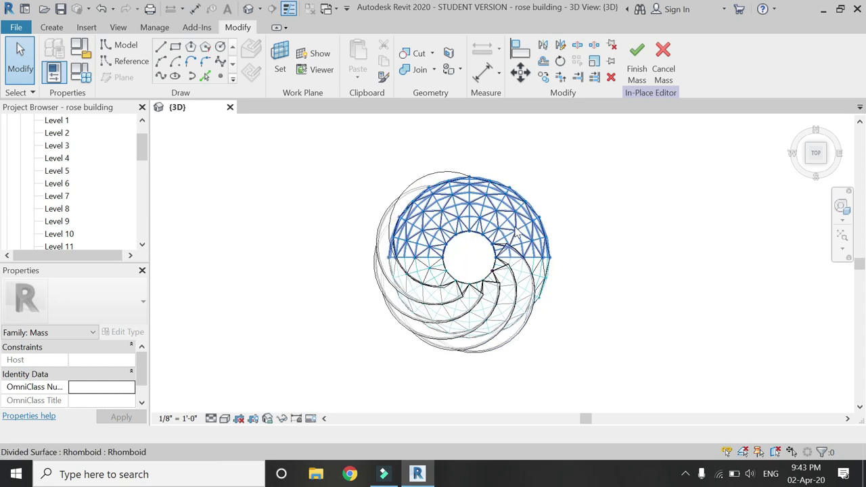
click(531, 257)
scroll(545, 278, up, 2)
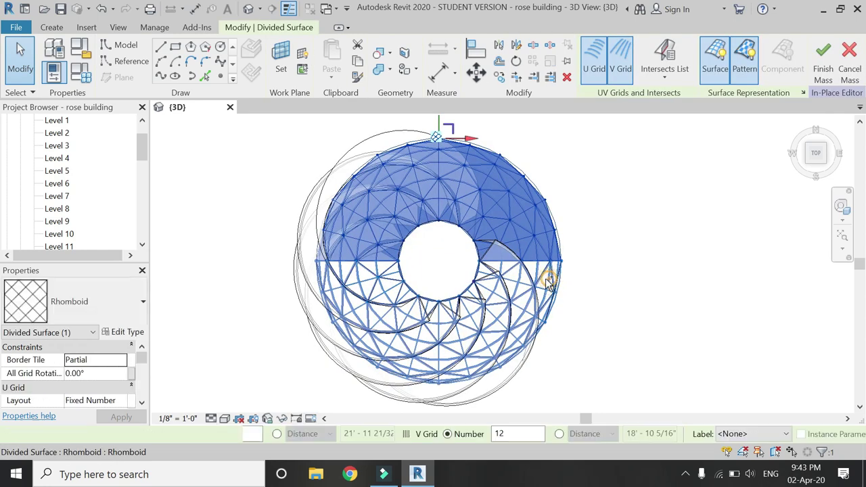
ctrl+click(502, 238)
click(282, 419)
click(301, 384)
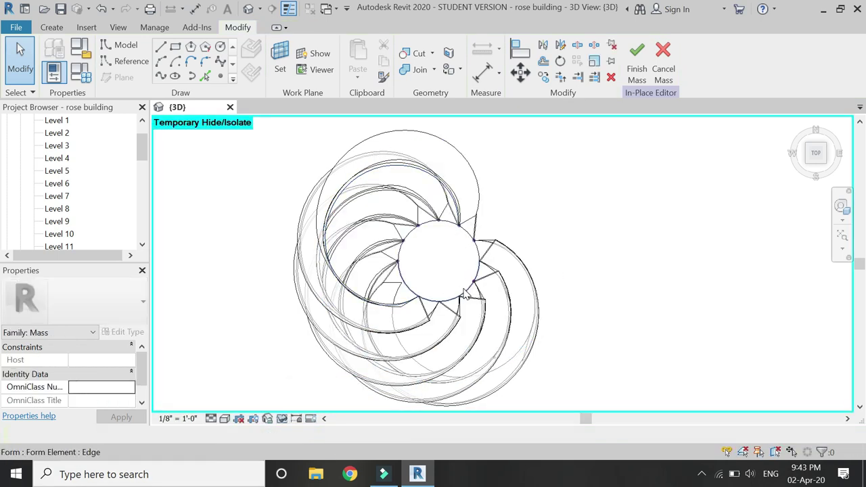
- Tab-select the whole egg form and temporarily hide it
key(Tab)
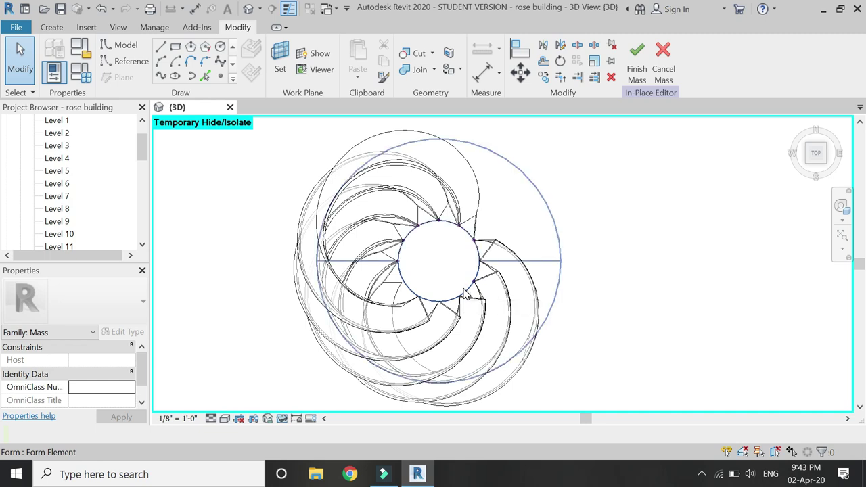
click(408, 343)
click(282, 418)
click(292, 385)
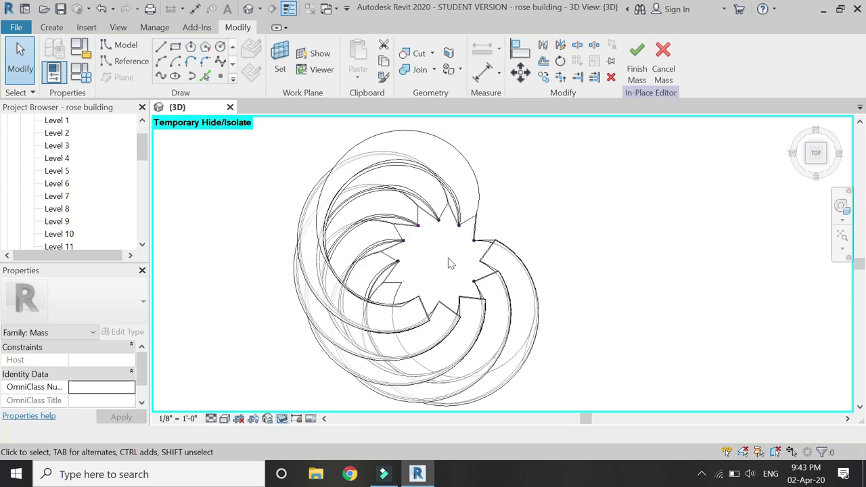
- Crossing-select all the rose fins, then open the Level 1 floor plan
scroll(448, 260, down, 1)
scroll(563, 195, down, 3)
drag(599, 140, 292, 392)
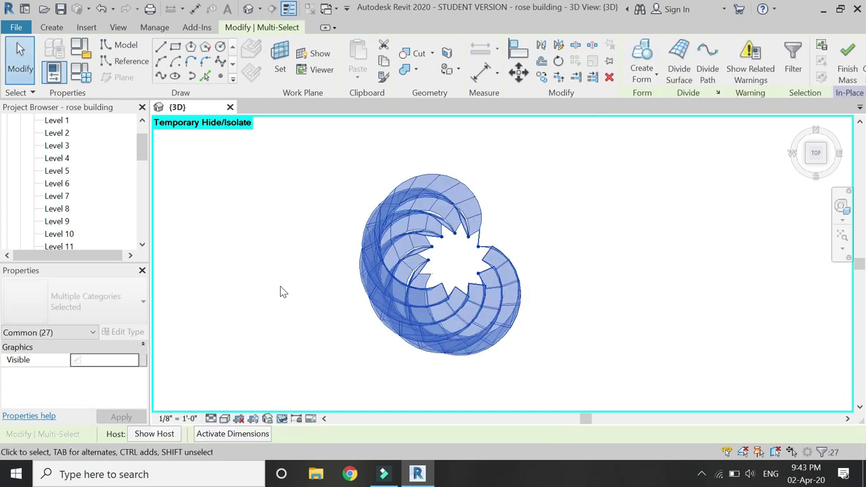
scroll(66, 173, up, 1)
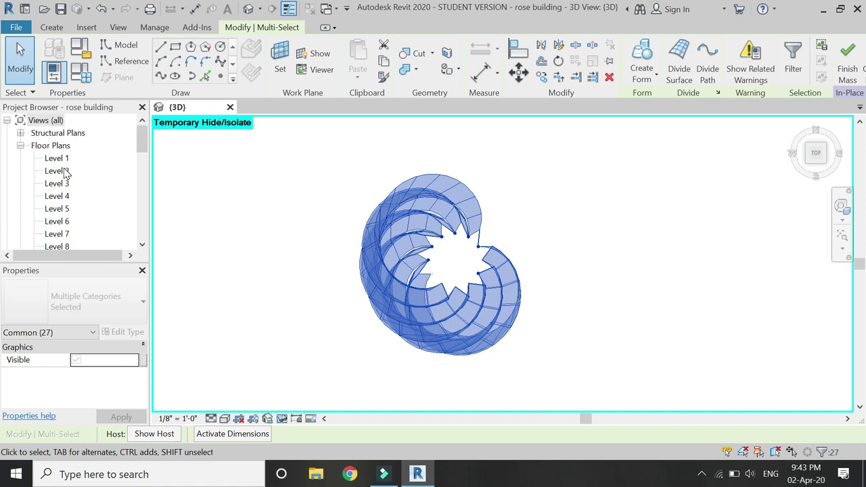
double_click(56, 158)
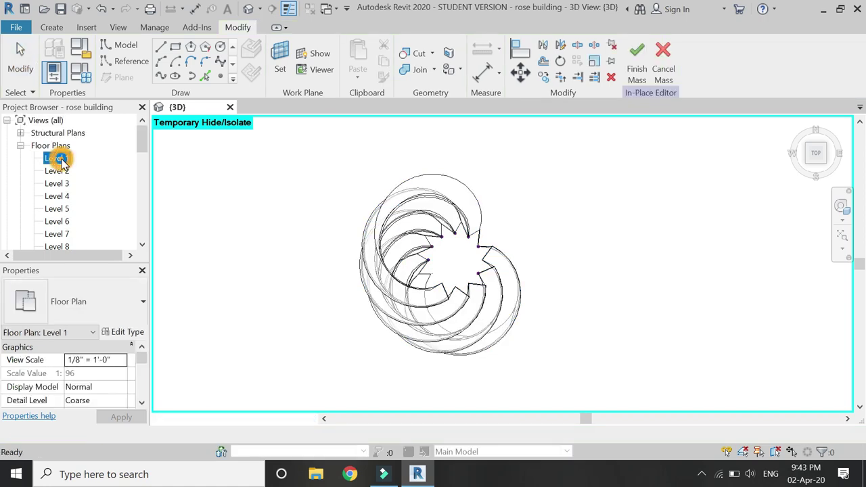
- Reselect the fins and mirror-copy them across a horizontal axis through the form centre
key(ctrl+Left)
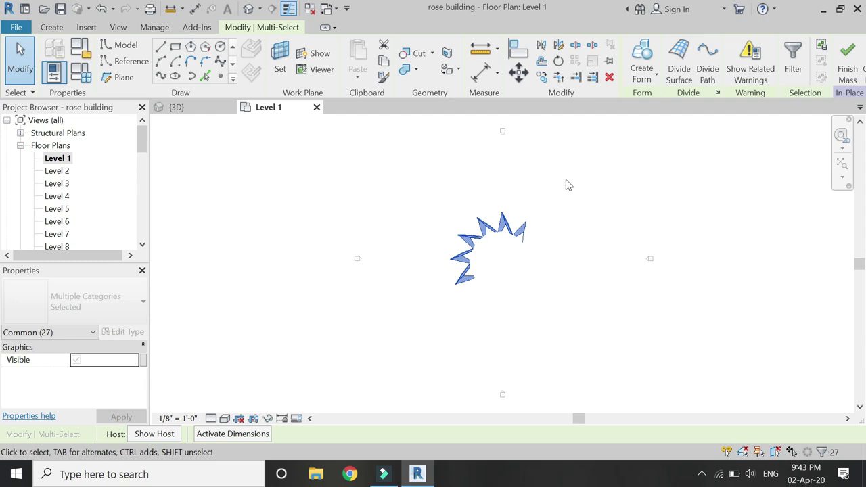
click(556, 49)
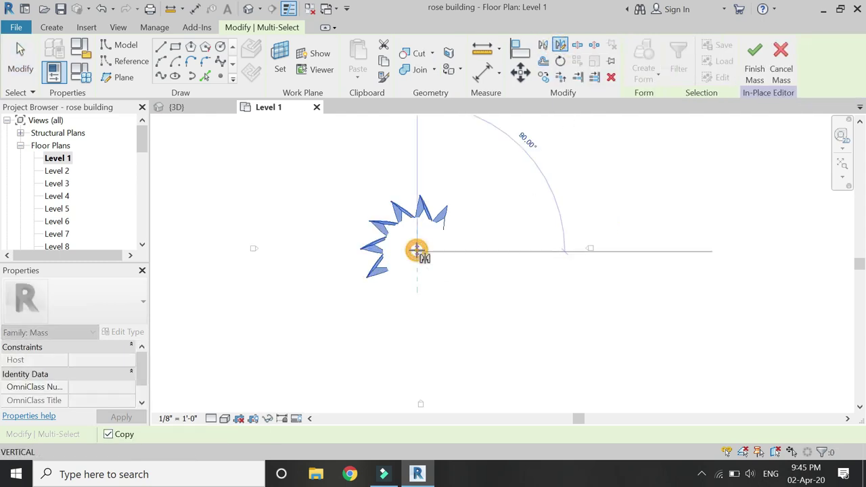
scroll(413, 252, up, 2)
click(403, 253)
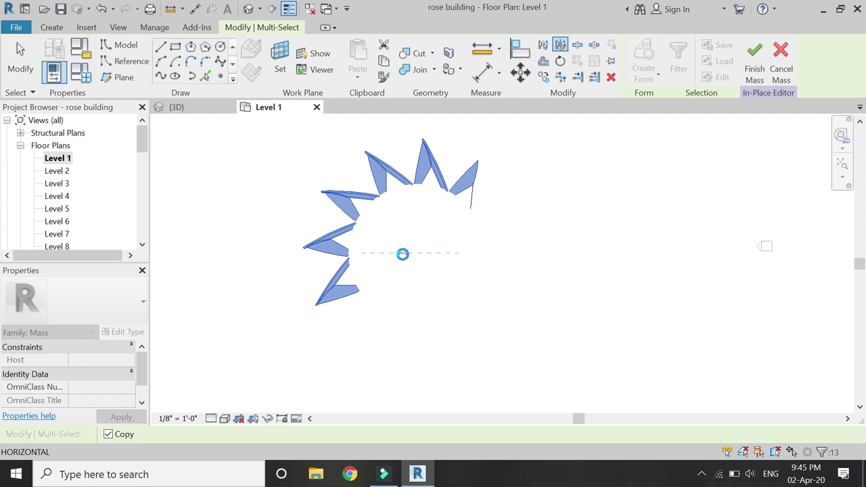
click(403, 253)
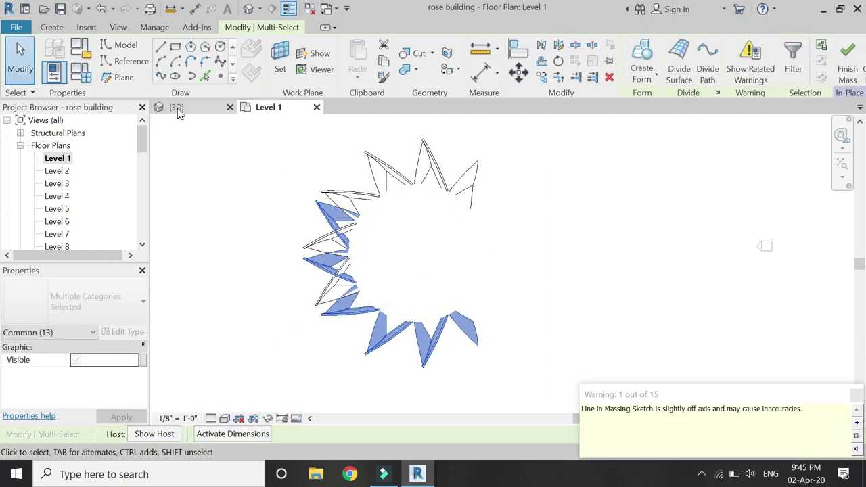
key(ctrl+Tab)
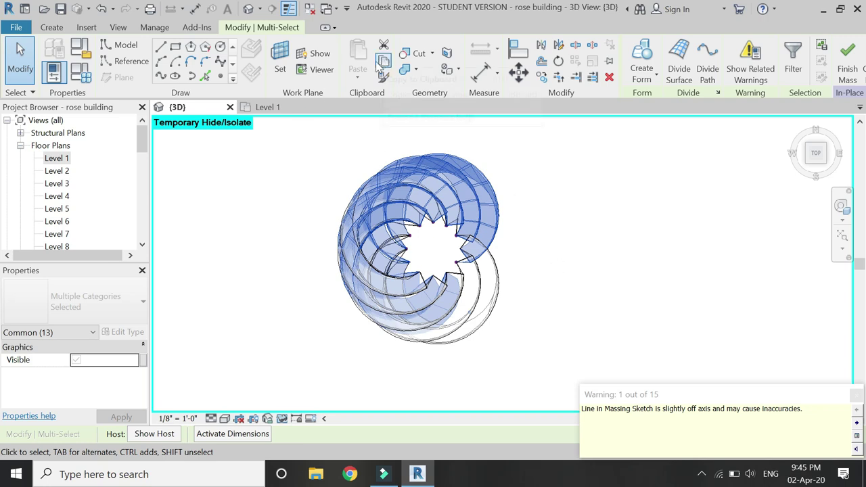
- Mirror-copy the fins again across a vertical axis through the centre and check in 3D
click(269, 109)
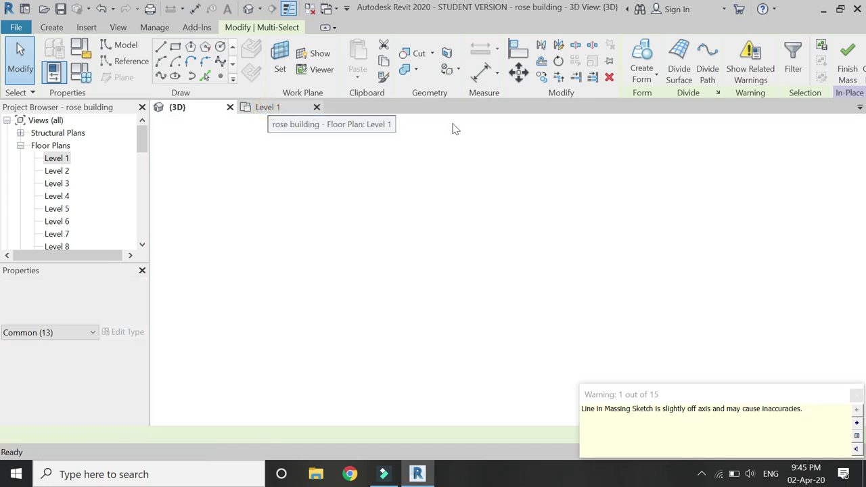
click(558, 45)
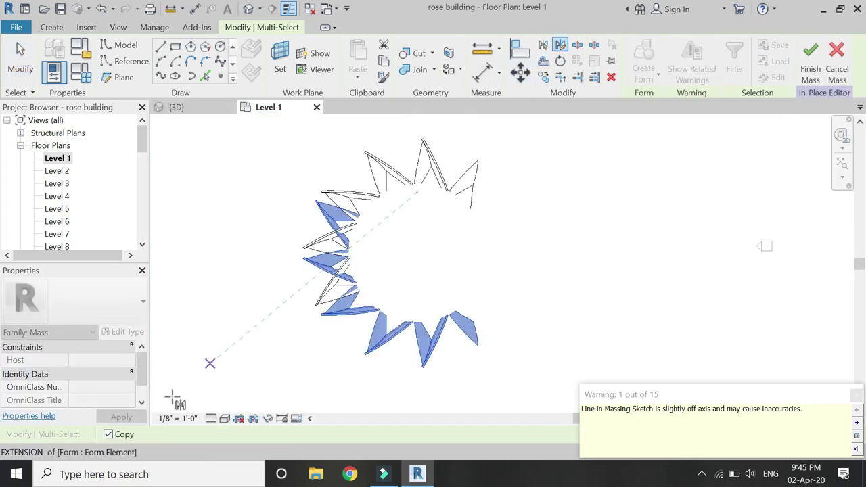
click(417, 253)
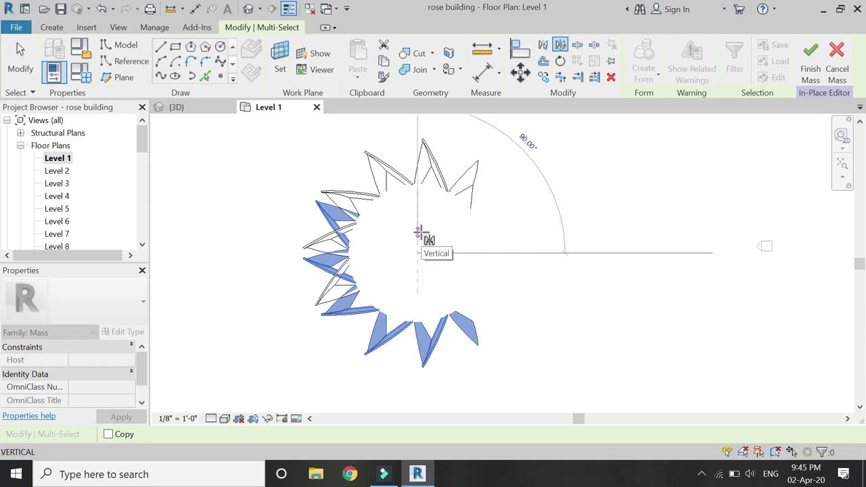
click(418, 233)
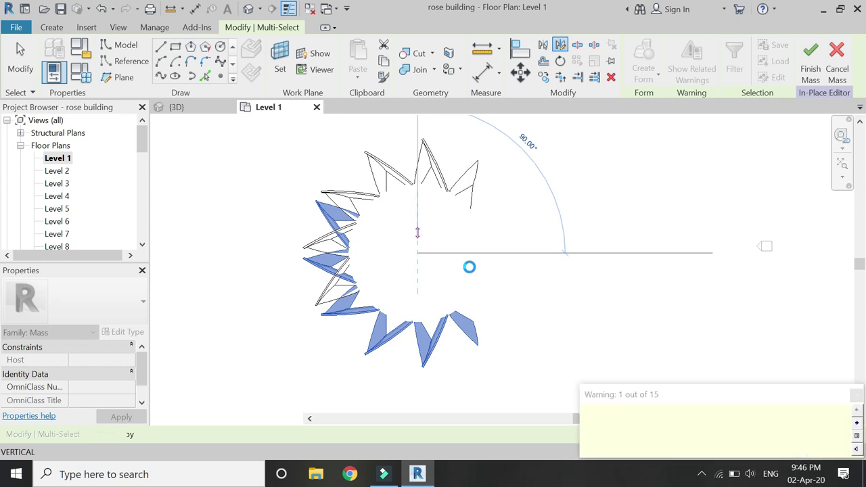
click(203, 111)
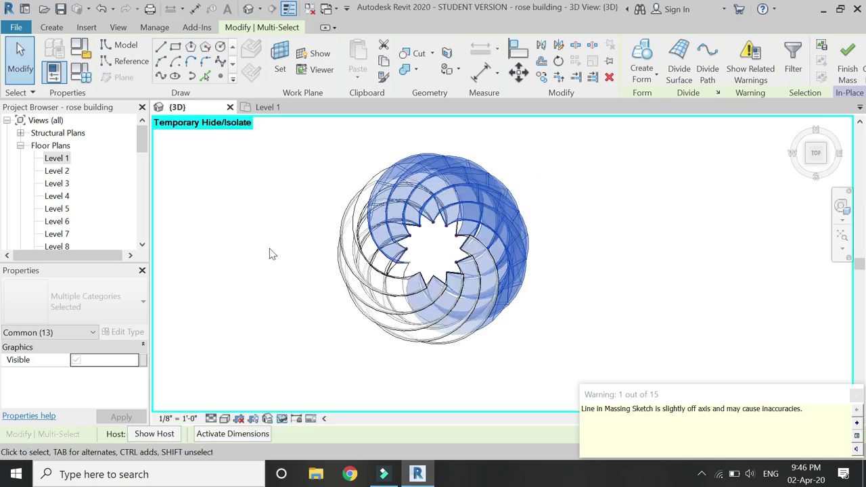
- Clear the fin selection and switch the 3D view to Shaded visual style
click(274, 210)
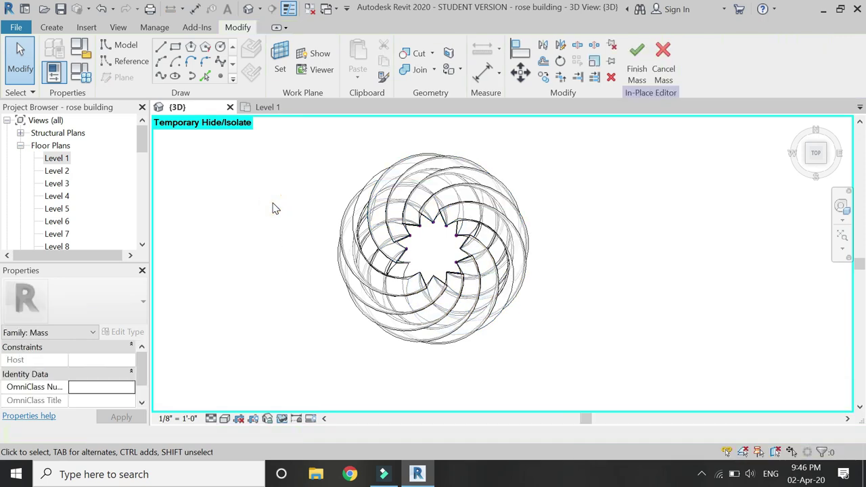
scroll(287, 230, up, 1)
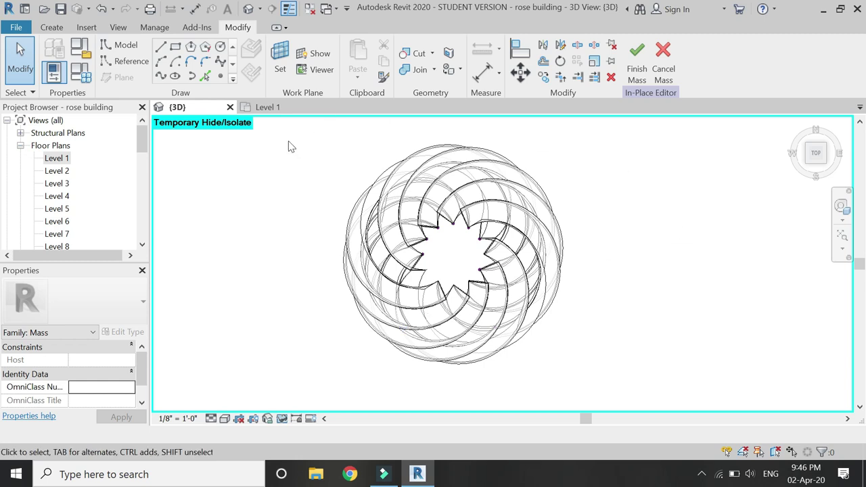
shift+middle_drag(572, 286, 683, 475)
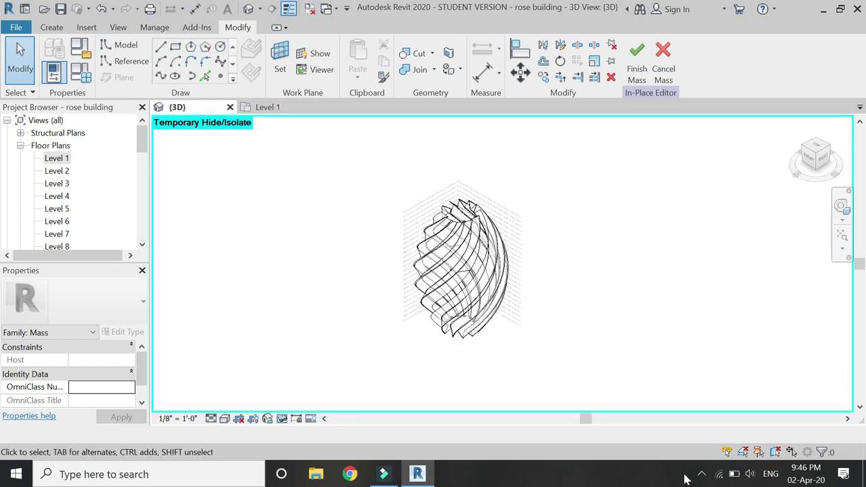
scroll(409, 325, up, 2)
scroll(400, 315, up, 2)
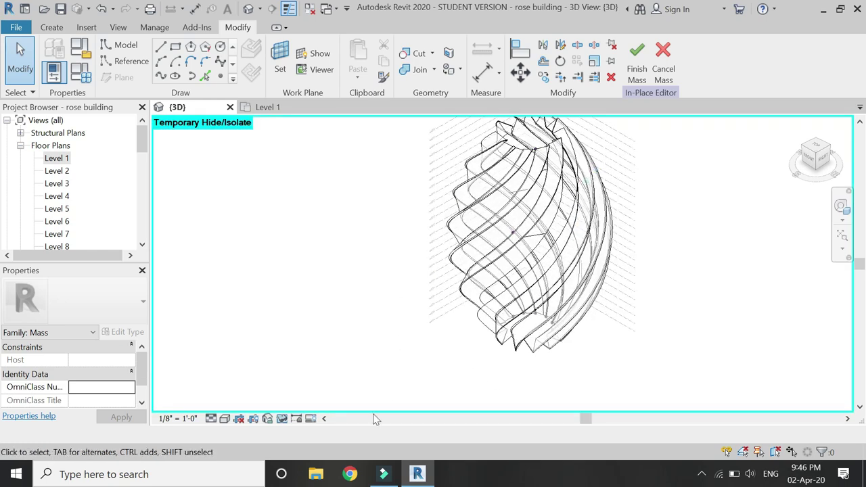
click(227, 419)
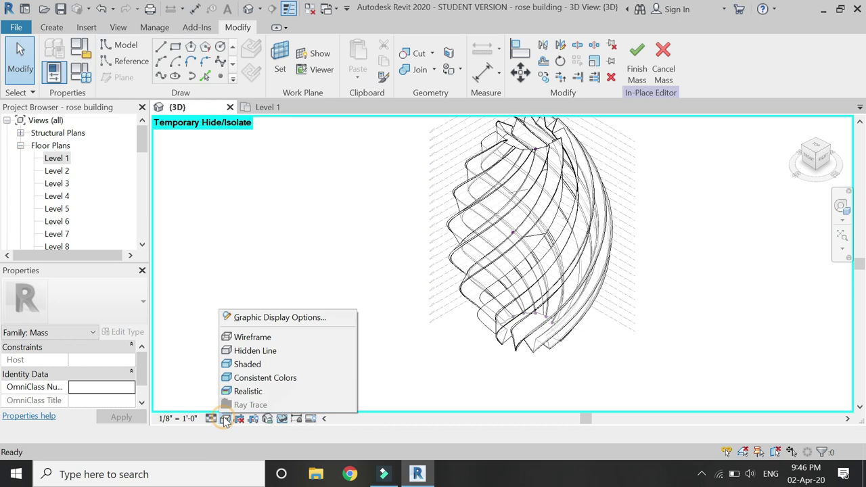
click(244, 362)
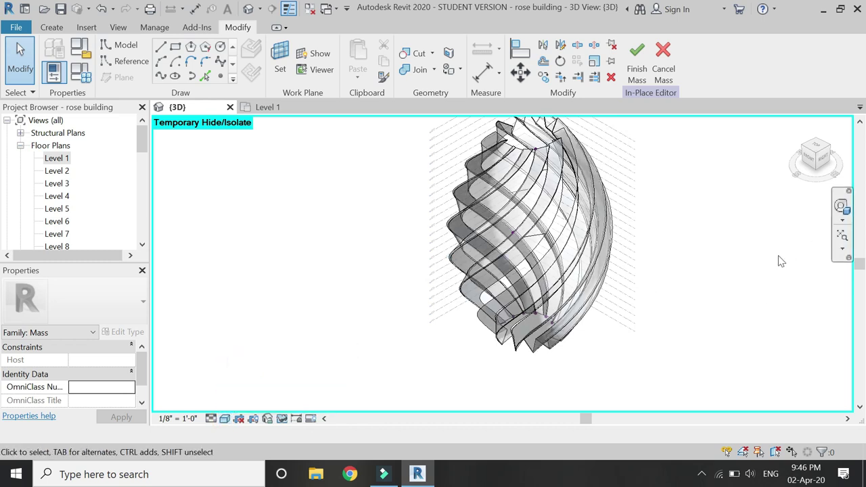
- Orbit around the rose mass with the SteeringWheel and ViewCube back to an upright view
click(841, 205)
drag(699, 184, 485, 238)
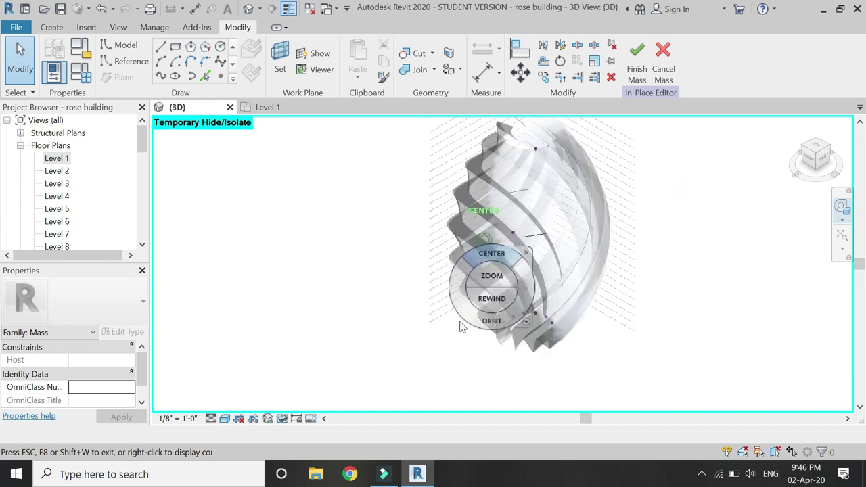
drag(469, 330, 373, 379)
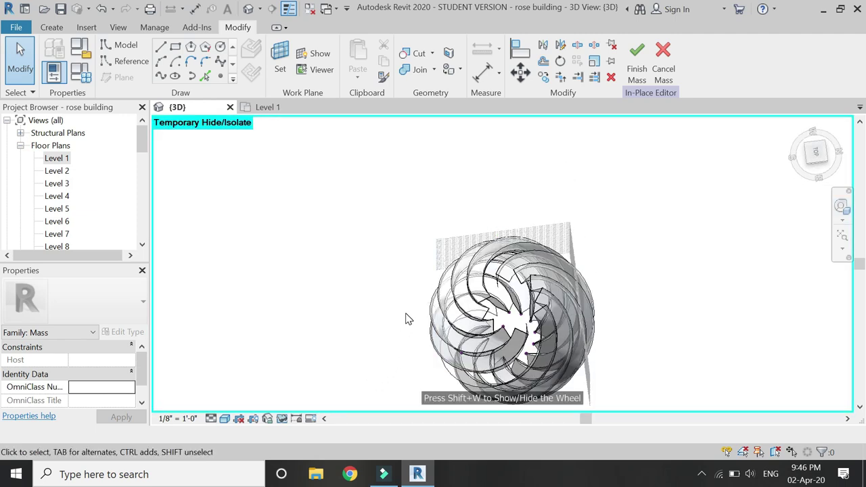
click(817, 150)
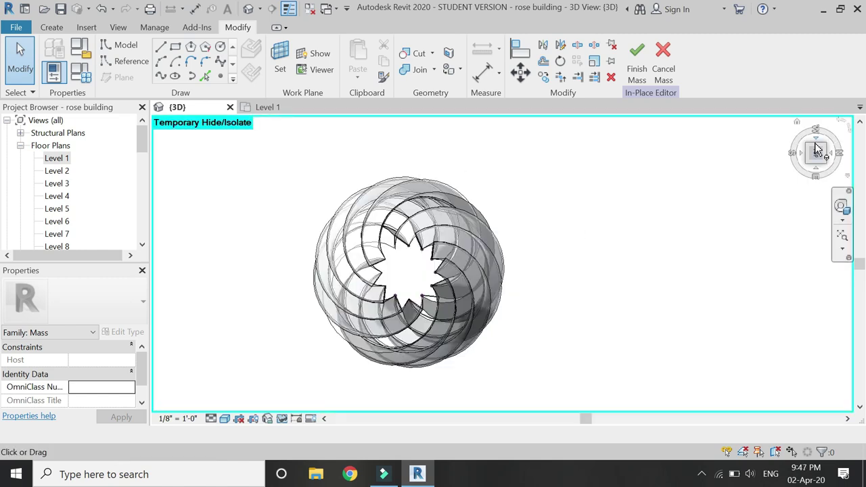
drag(829, 151, 364, 257)
- Reset Temporary Hide/Isolate so all hidden elements reappear, then zoom toward the mass top
key(h)
key(i)
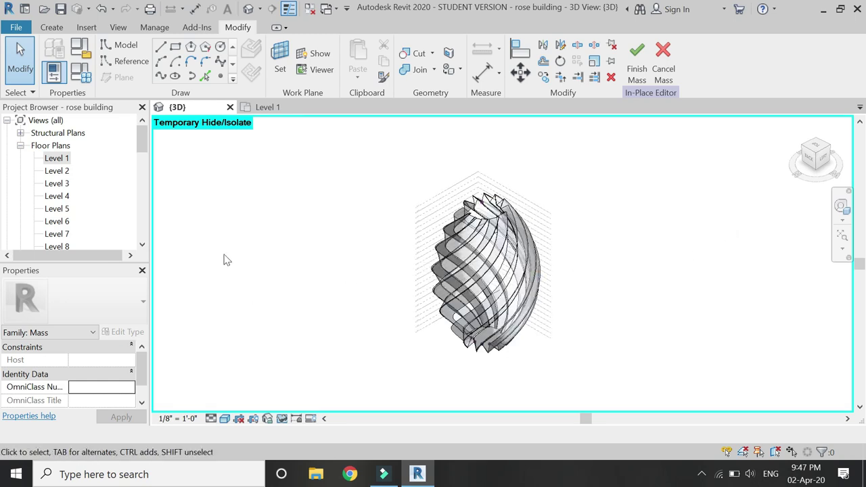
scroll(81, 195, down, 3)
scroll(80, 196, down, 2)
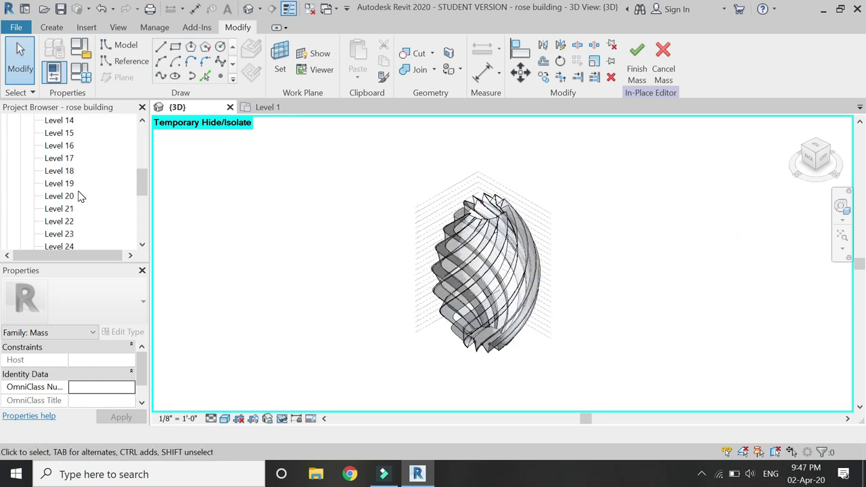
click(282, 418)
click(317, 402)
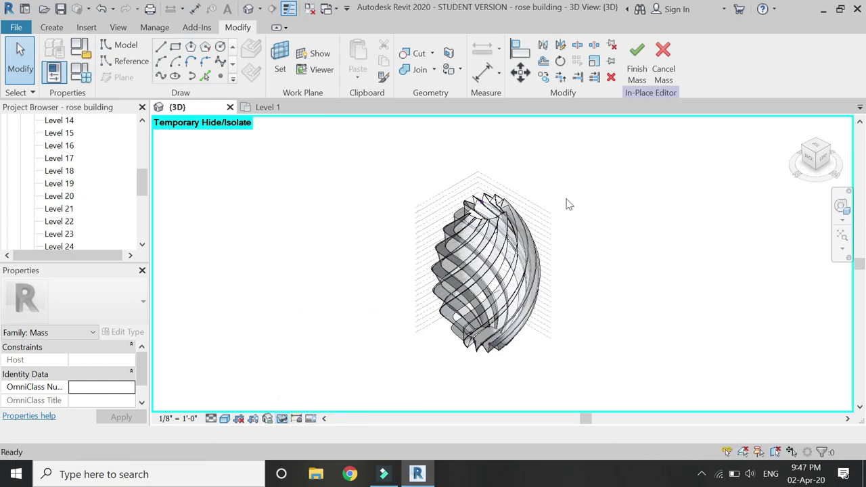
scroll(535, 182, up, 4)
scroll(430, 239, up, 5)
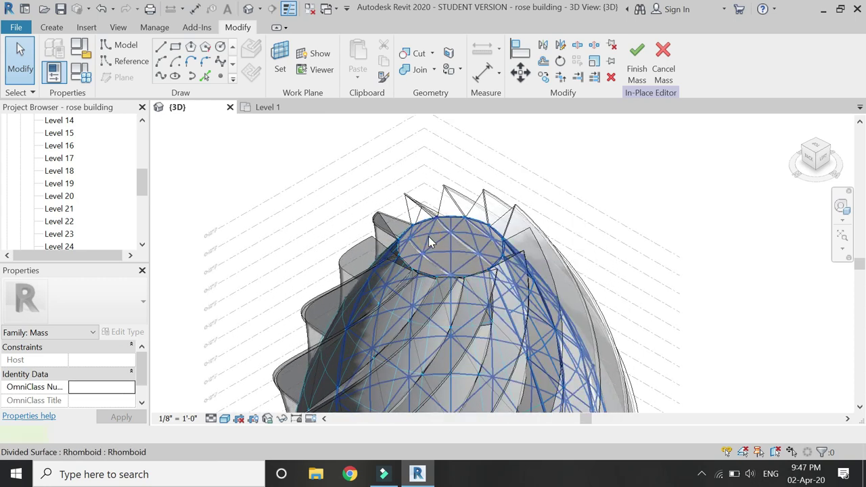
- Select and deselect the divided surface on the mass top while orbiting slightly
click(429, 238)
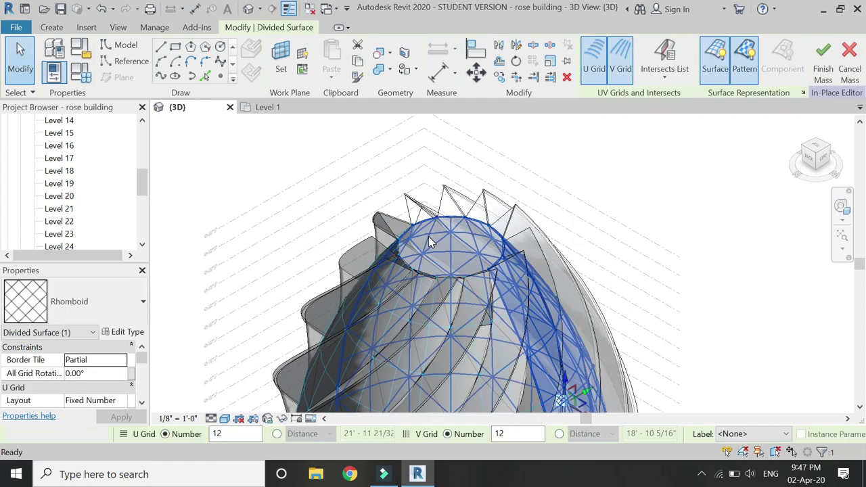
key(Escape)
shift+middle_drag(428, 236, 396, 281)
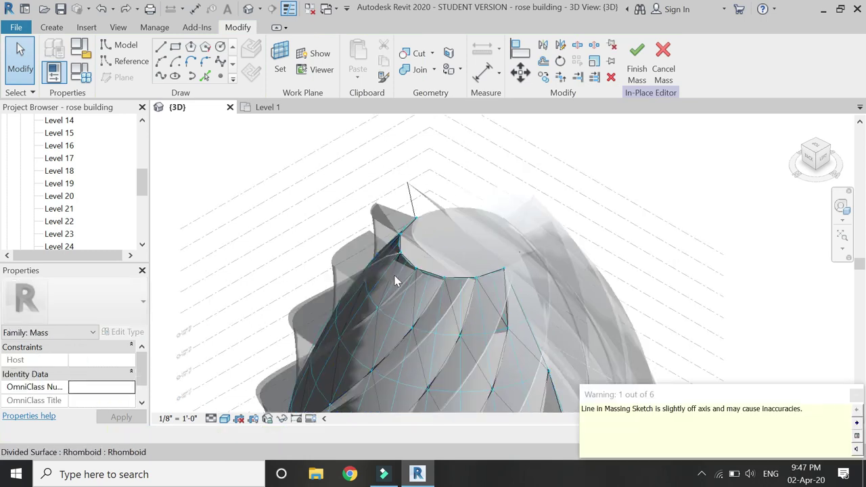
scroll(395, 281, up, 2)
click(395, 280)
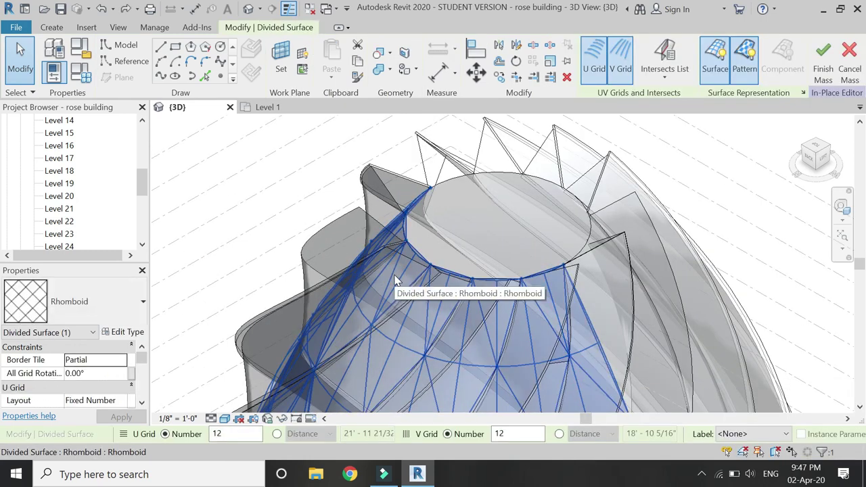
key(Escape)
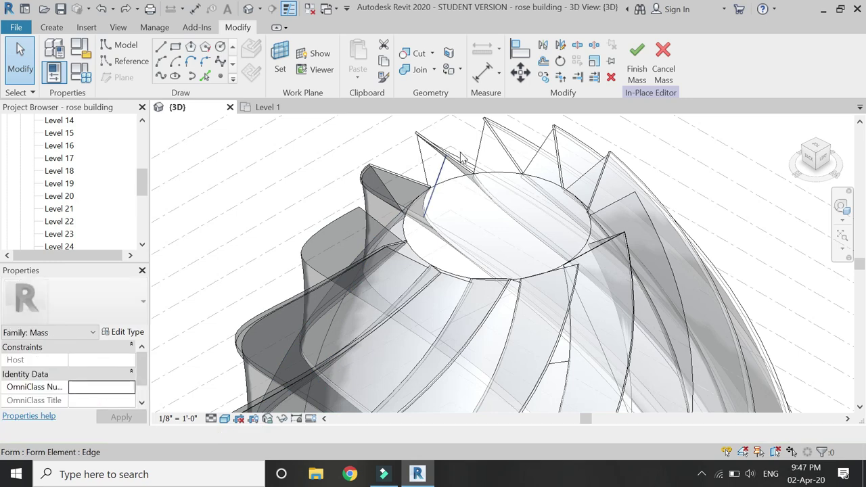
scroll(488, 130, down, 3)
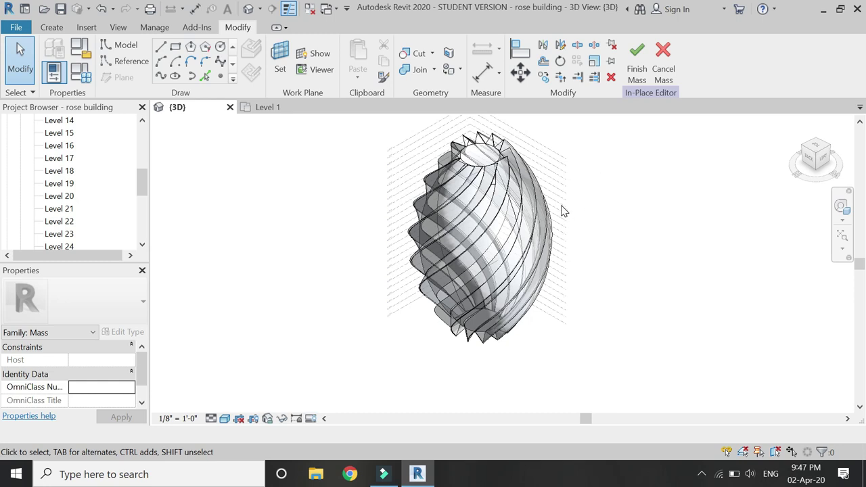
scroll(446, 144, up, 3)
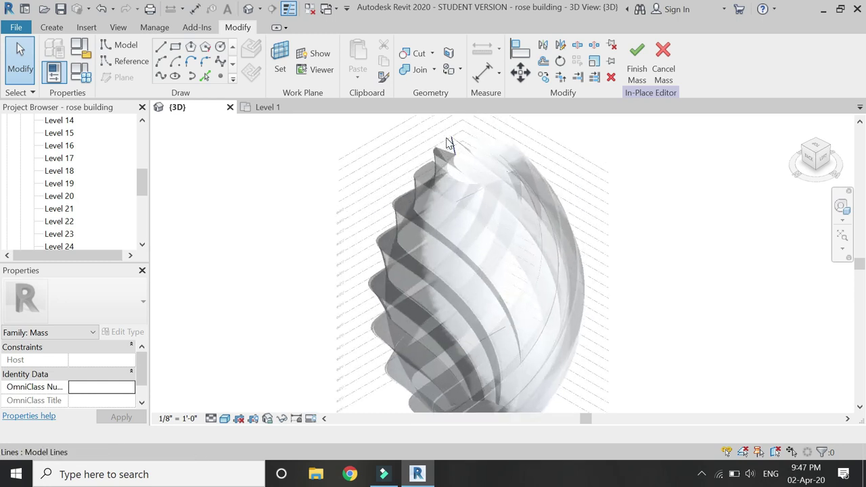
scroll(414, 150, up, 2)
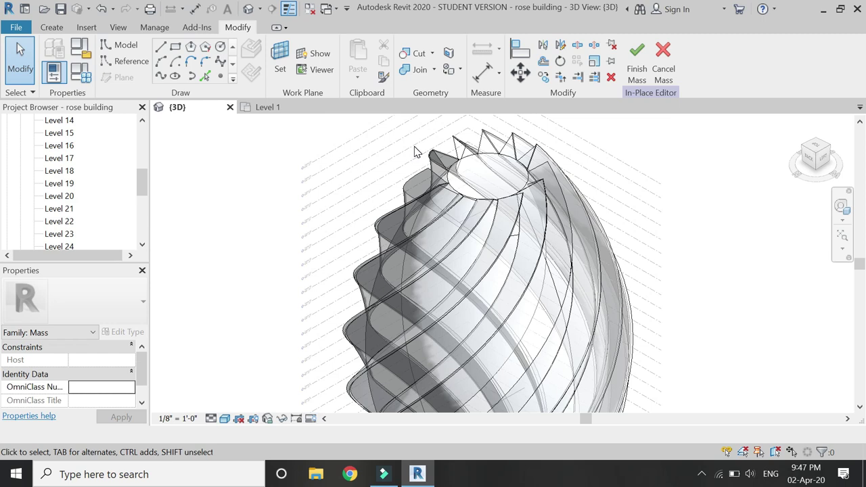
- Look down from the Top view, zoom in, and Tab-cycle to a whole fin form
click(817, 149)
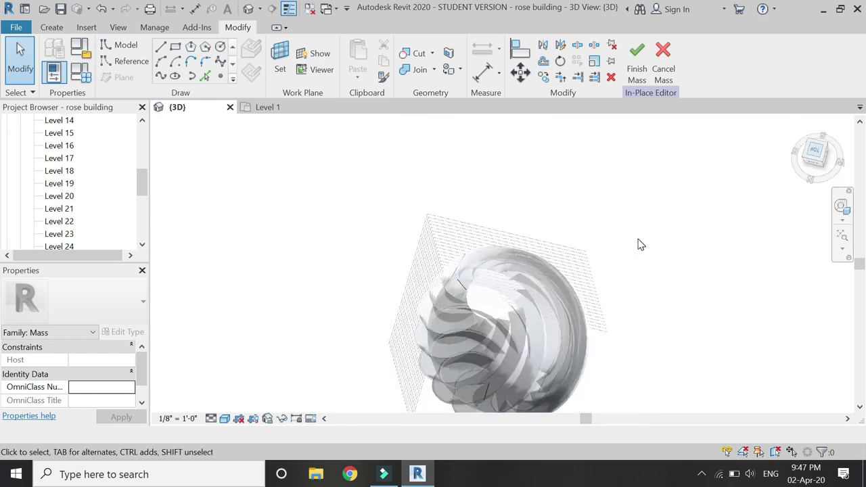
scroll(521, 237, up, 4)
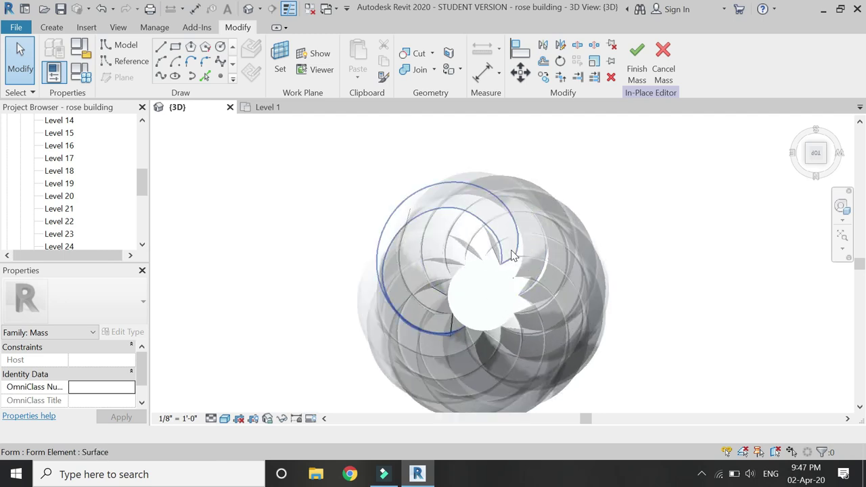
scroll(501, 265, up, 2)
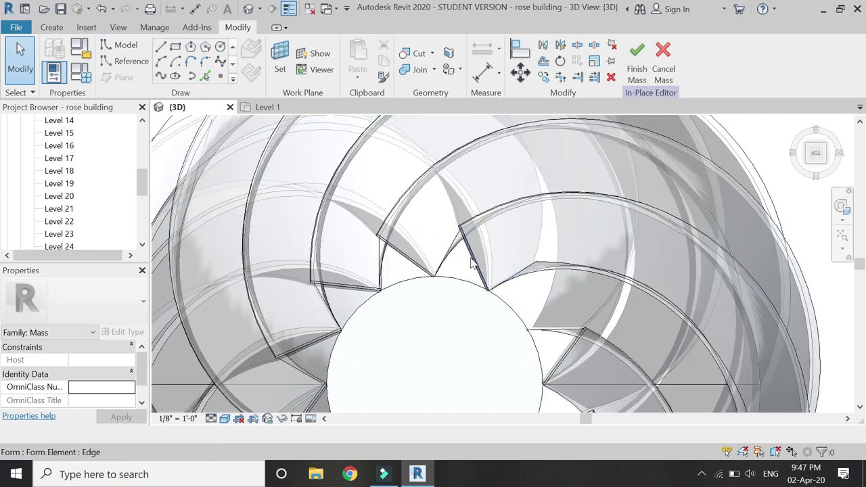
key(Tab)
- Tie the selected curved fin's Material to a new family parameter 'wall', apply, and open Family Types
click(472, 261)
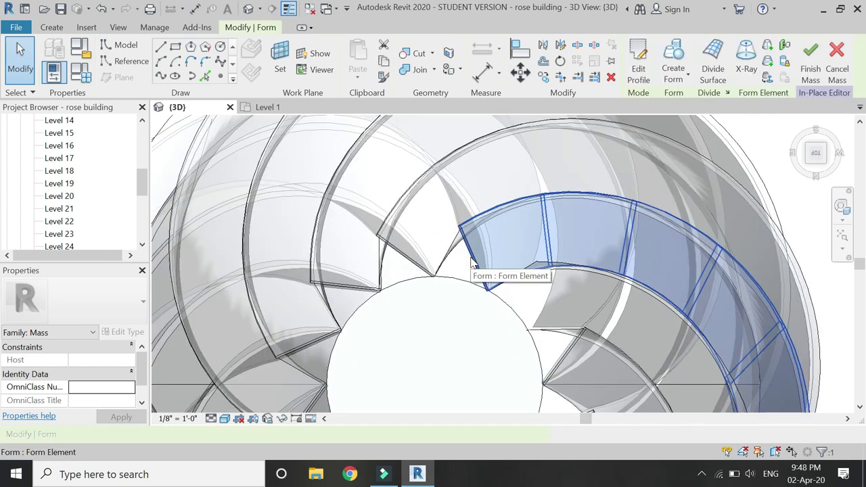
click(134, 400)
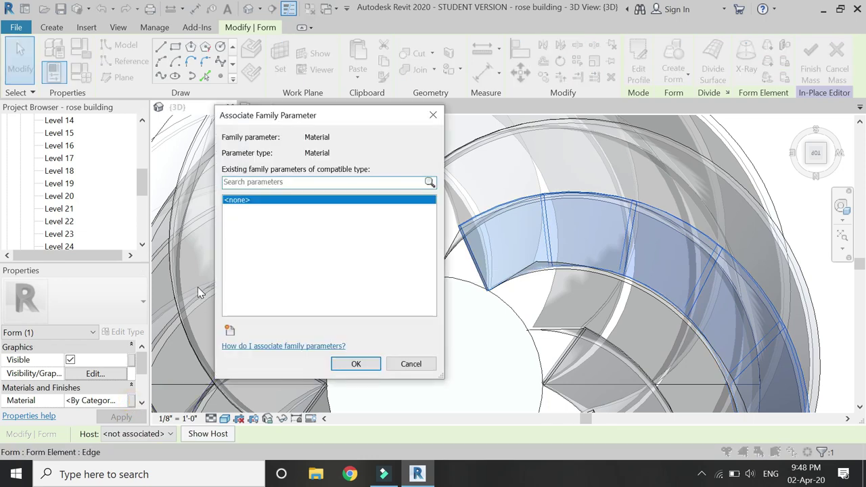
click(230, 332)
text(wall)
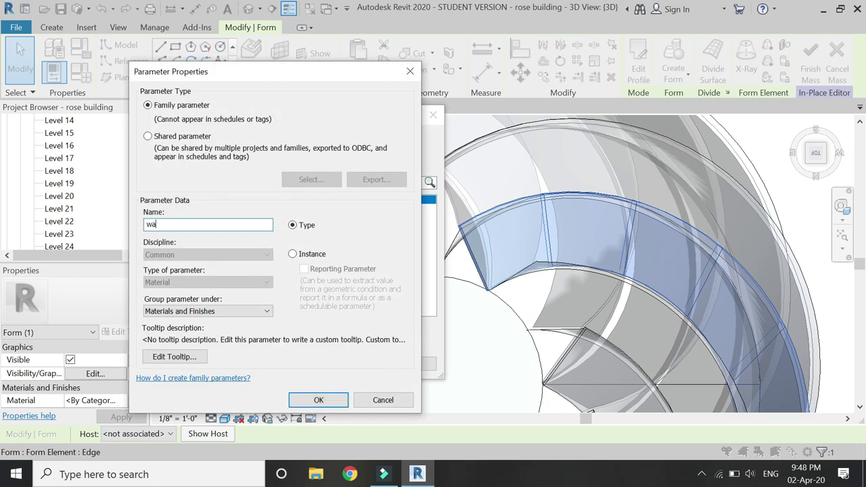
key(Return)
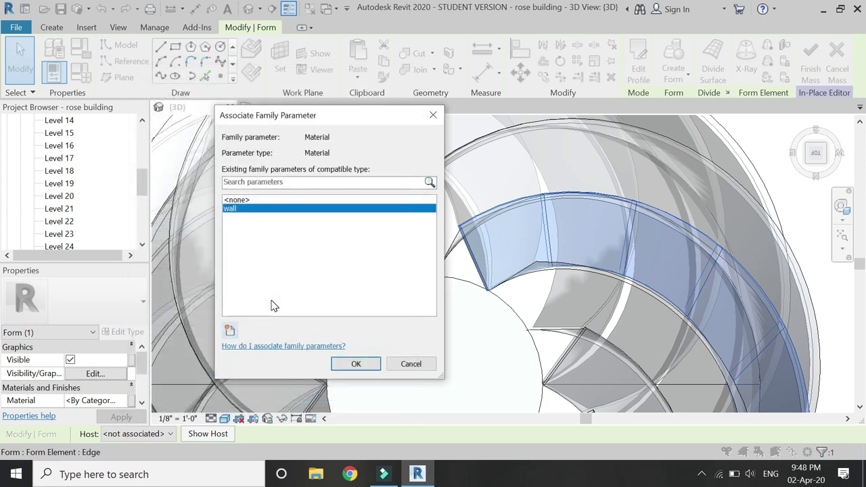
click(341, 363)
click(121, 417)
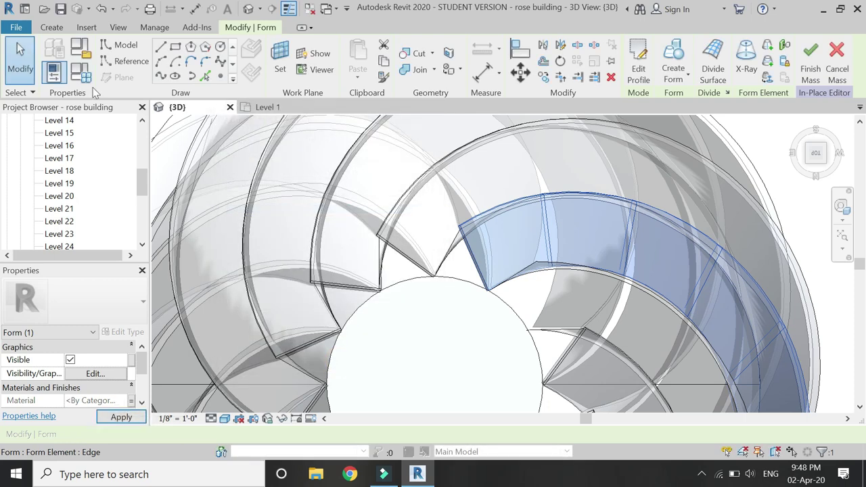
click(80, 69)
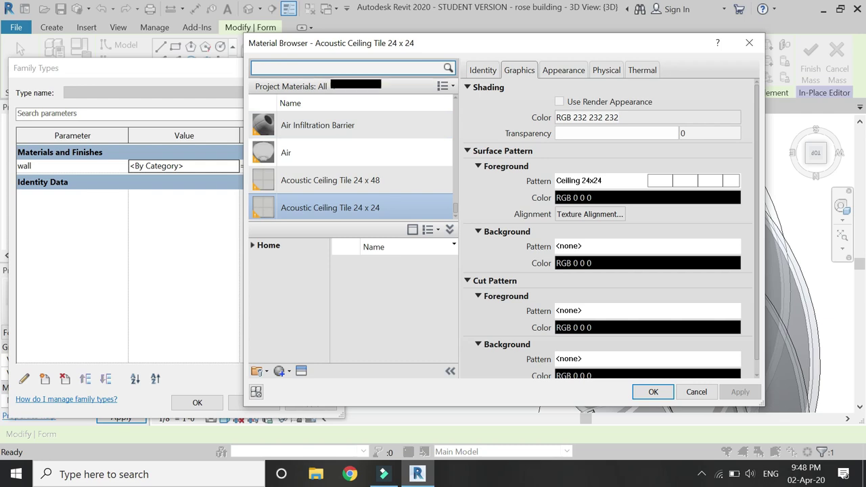
- Assign Paint to the wall parameter, coloured light pink (RGB 214 173 173)
text(paint)
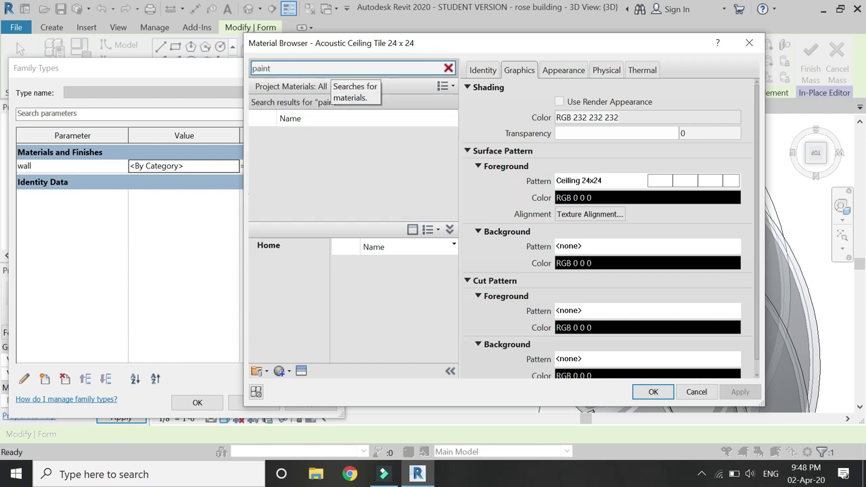
scroll(398, 331, down, 5)
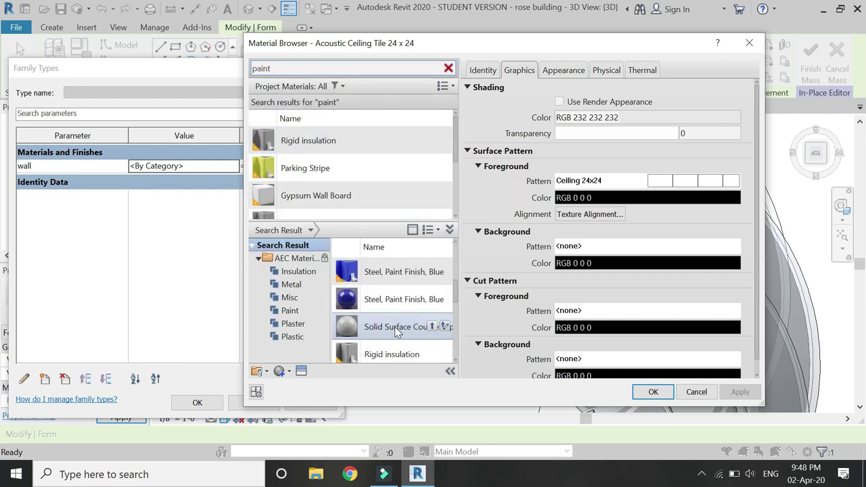
click(427, 331)
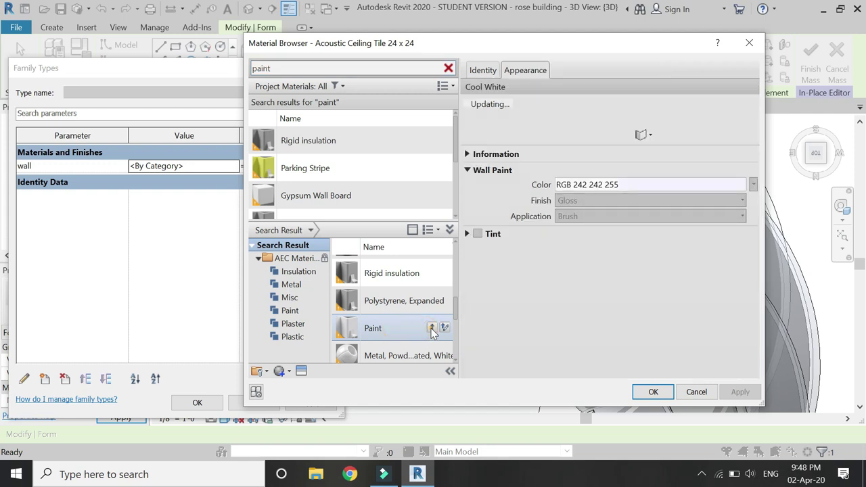
click(431, 328)
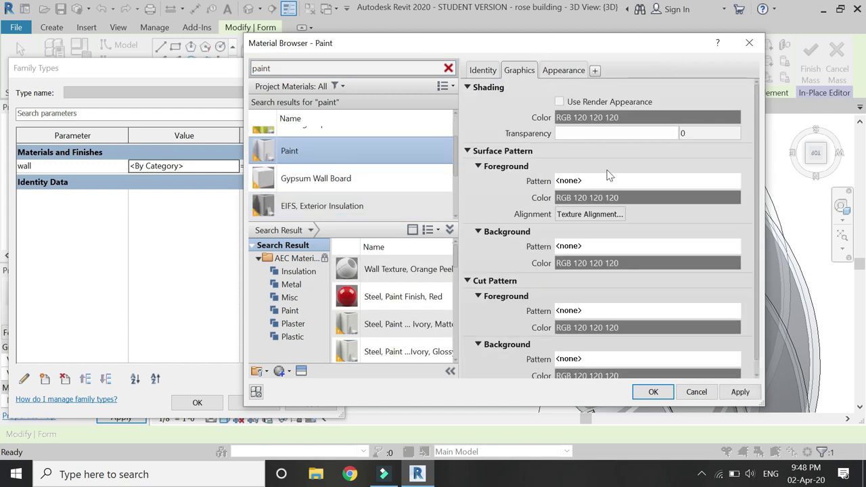
click(565, 71)
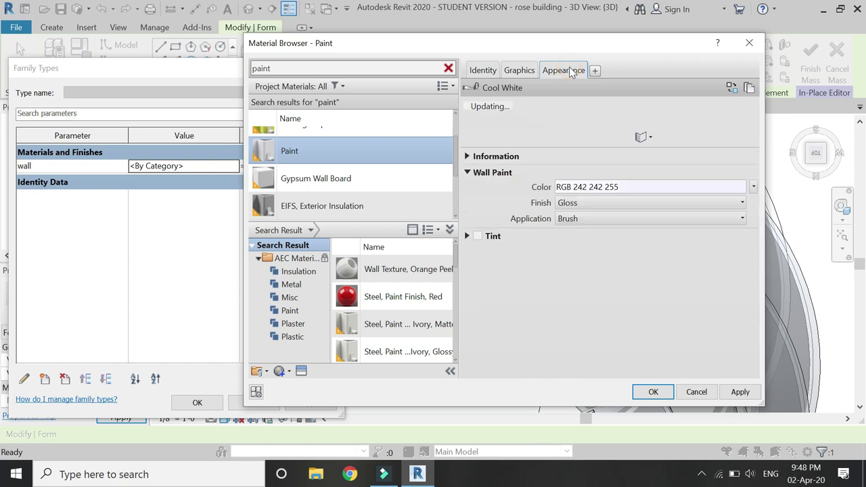
click(671, 188)
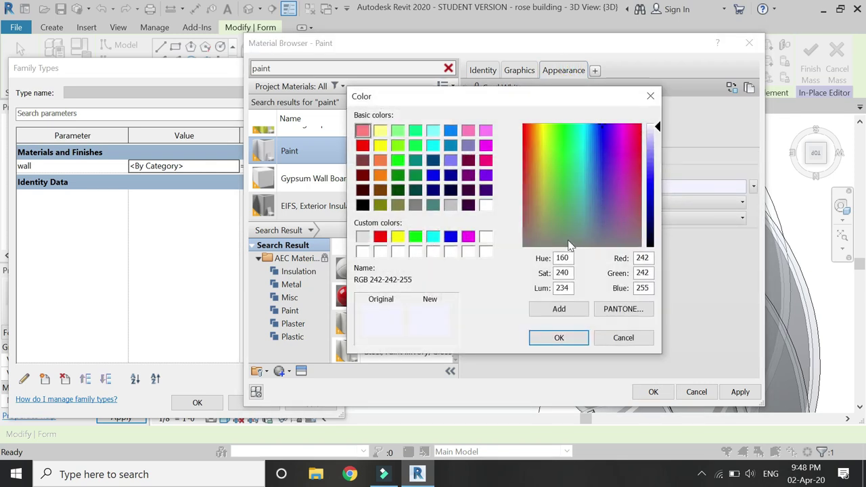
click(363, 190)
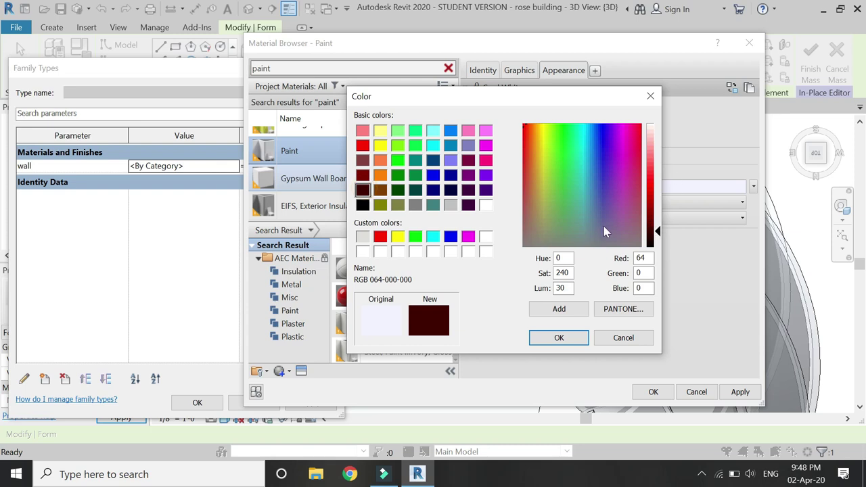
click(363, 160)
drag(658, 203, 662, 161)
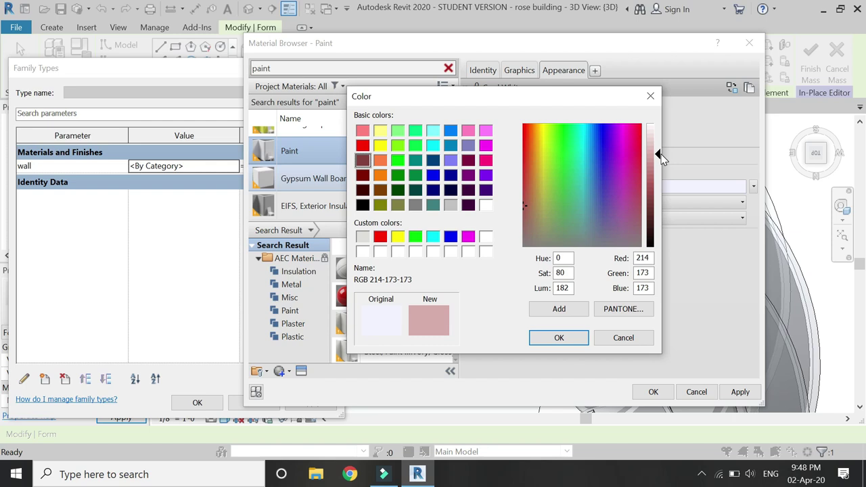
click(561, 338)
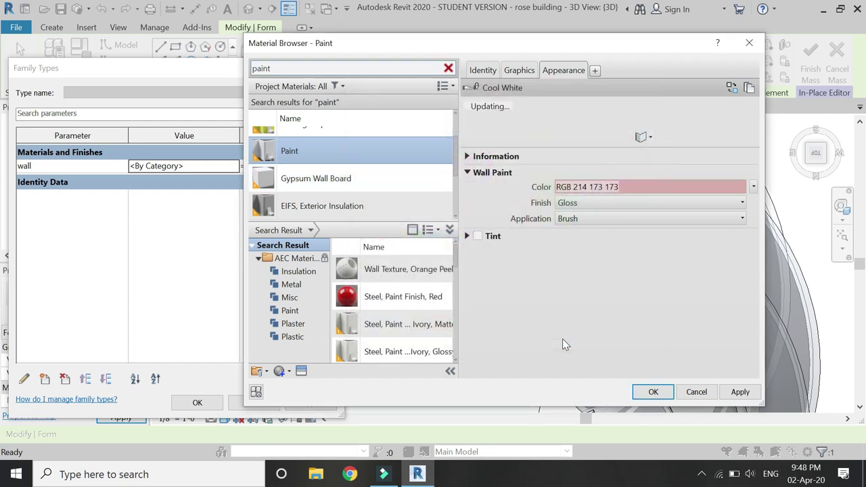
click(651, 393)
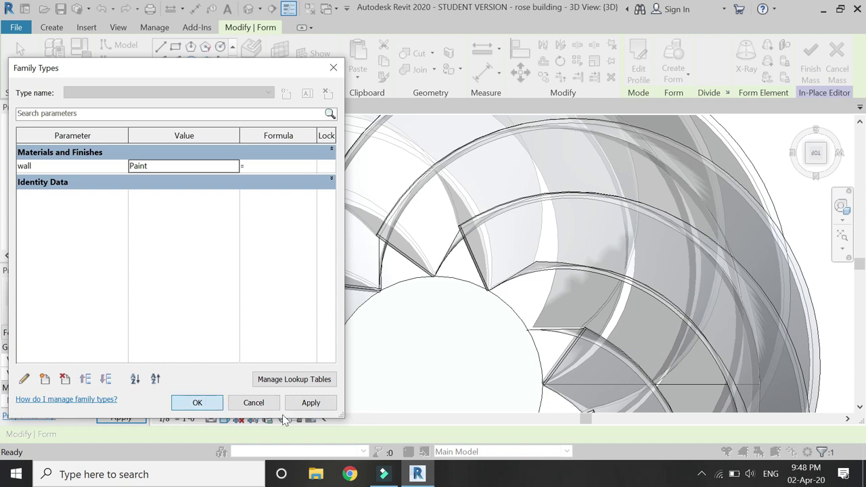
click(194, 402)
- Link a selected form's Material to the 'wall' parameter
click(325, 382)
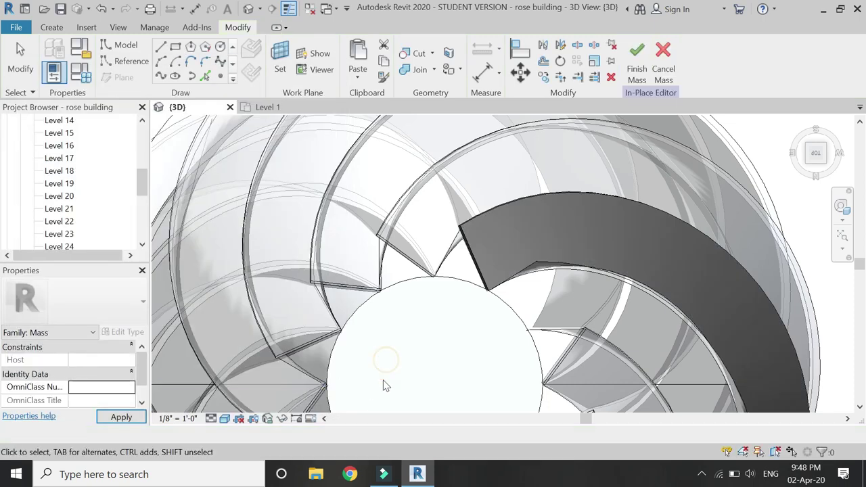
click(226, 419)
click(250, 389)
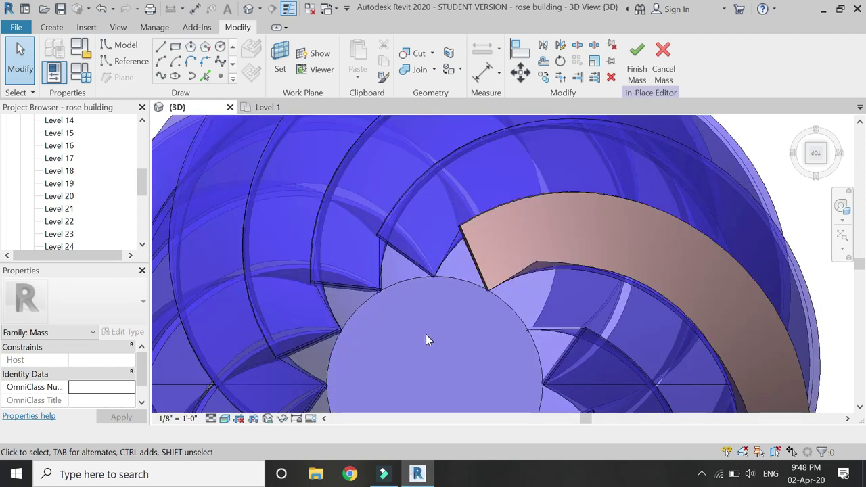
click(408, 254)
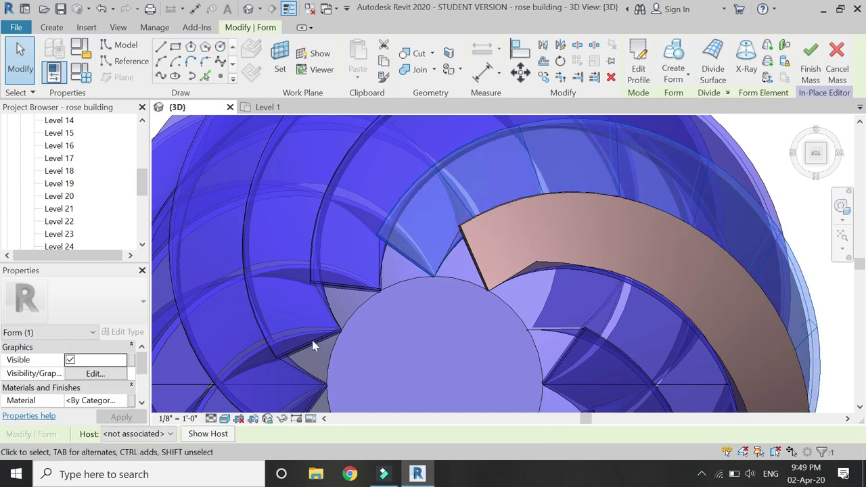
click(133, 400)
click(230, 211)
click(338, 368)
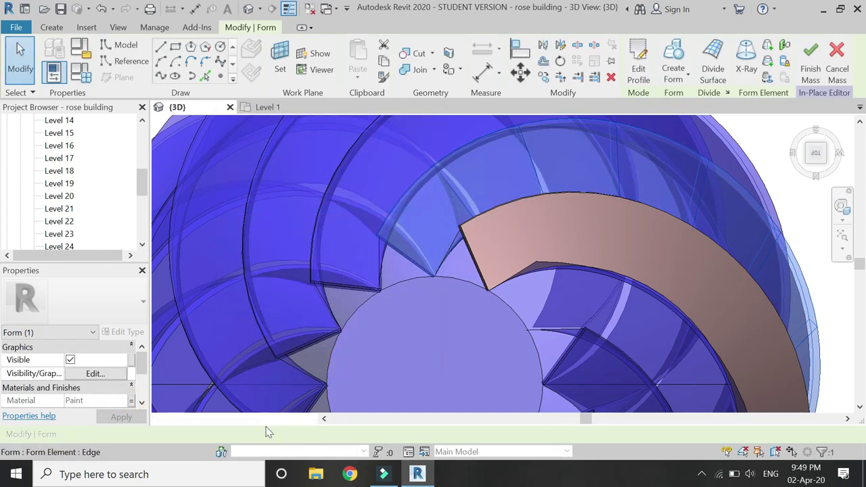
- Switch to Hidden Line and link the upper-left curved fin's Material to 'wall'
click(225, 418)
click(242, 352)
key(Escape)
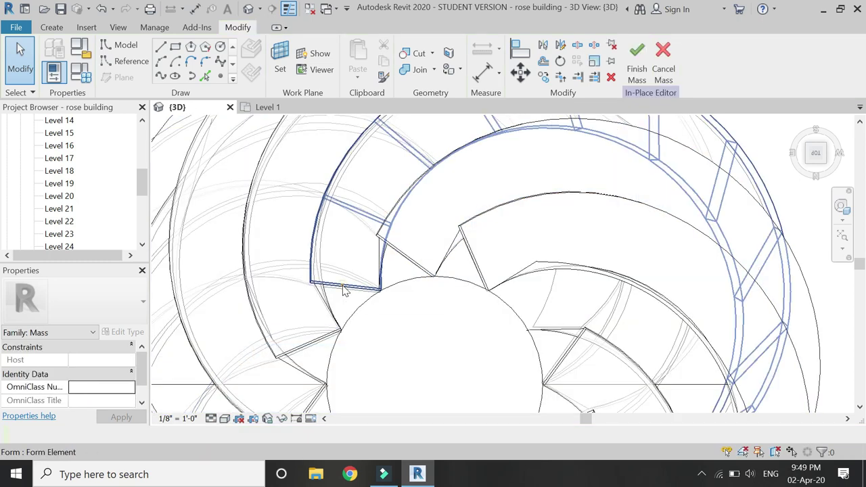
click(343, 290)
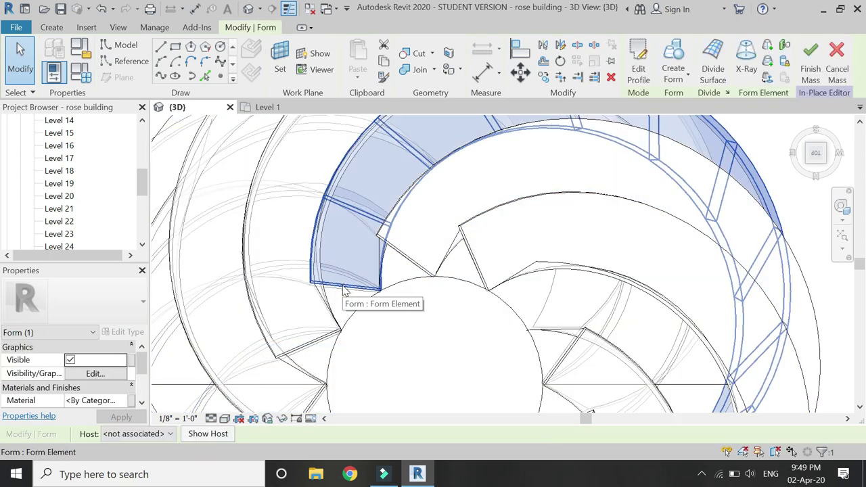
click(131, 400)
click(230, 208)
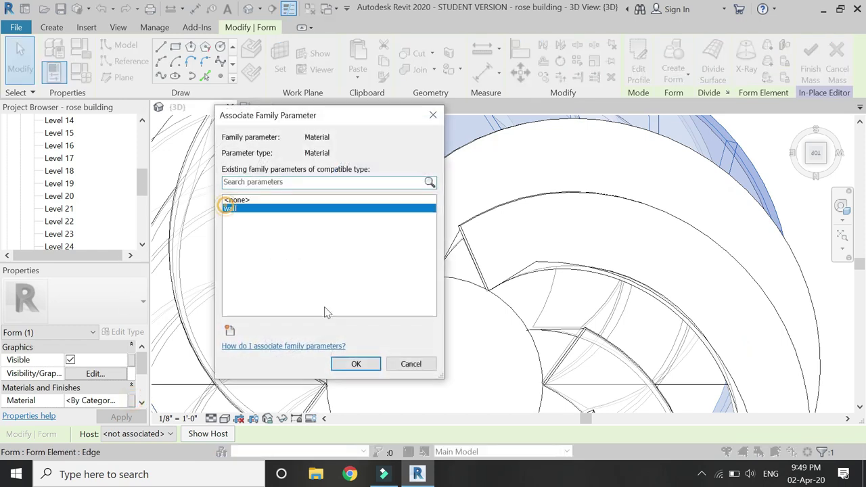
click(356, 364)
scroll(453, 304, down, 4)
key(Escape)
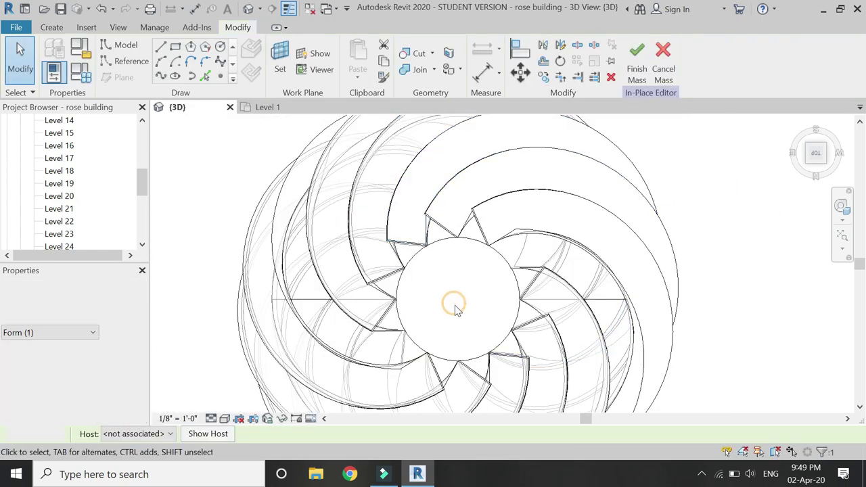
scroll(386, 253, up, 2)
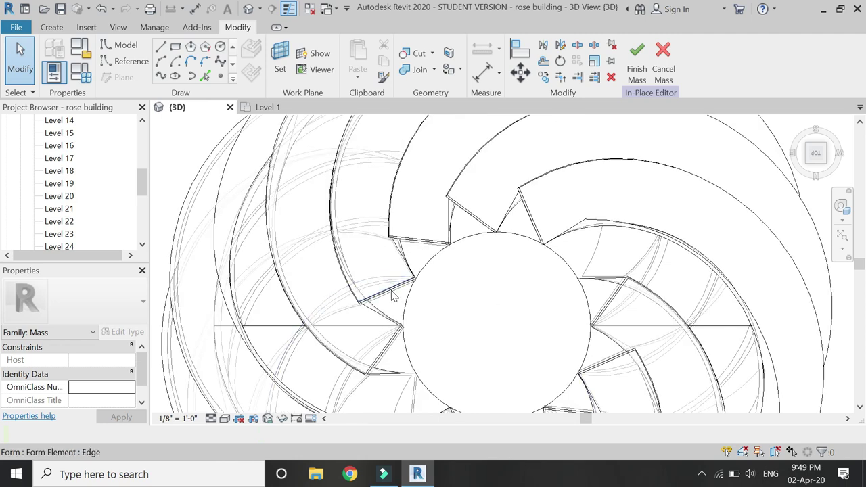
- Ctrl-select seven more curved fin forms around the rose ring
click(387, 292)
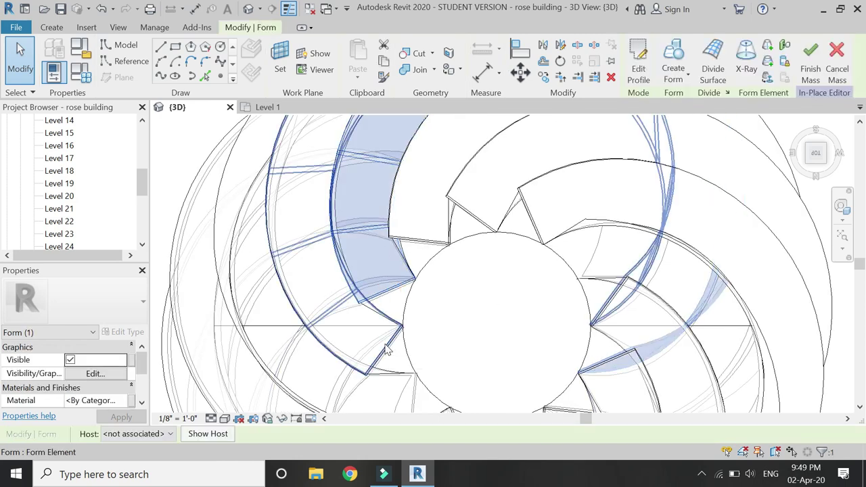
click(381, 341)
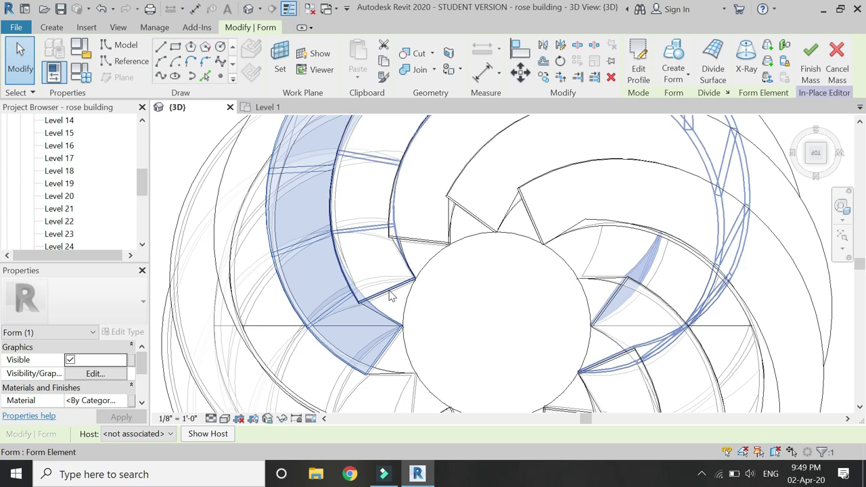
ctrl+click(407, 196)
scroll(408, 196, down, 4)
scroll(446, 329, up, 3)
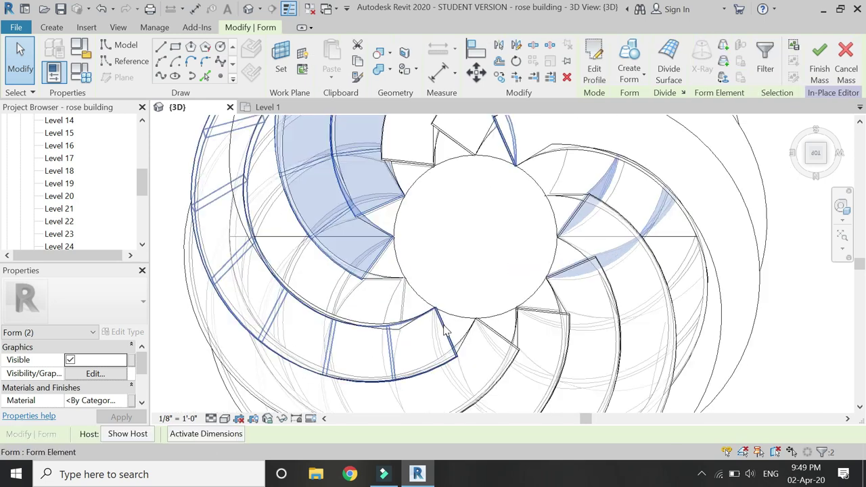
ctrl+click(450, 334)
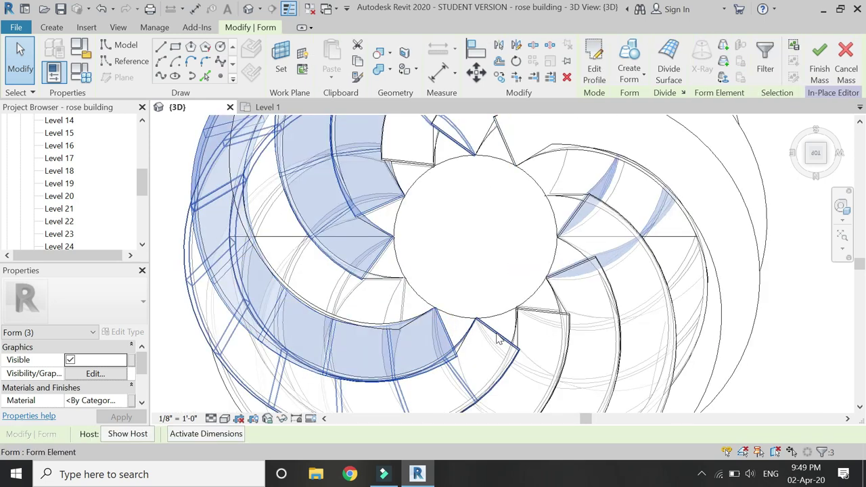
ctrl+click(536, 316)
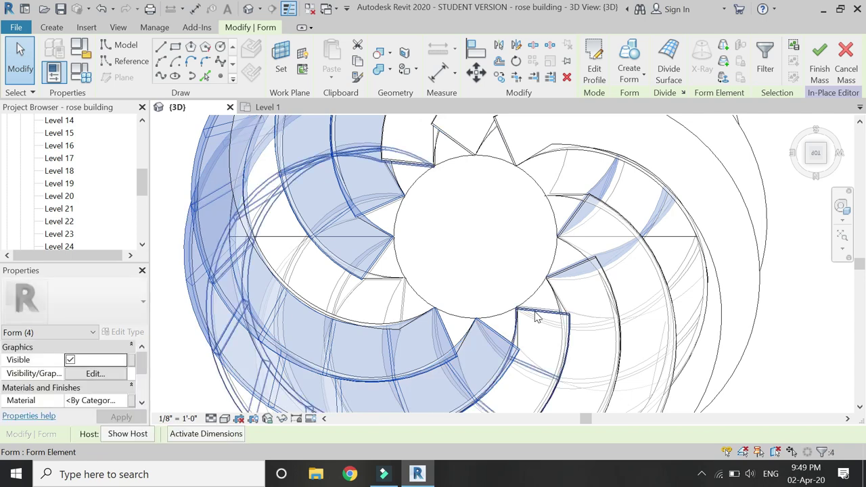
ctrl+click(585, 259)
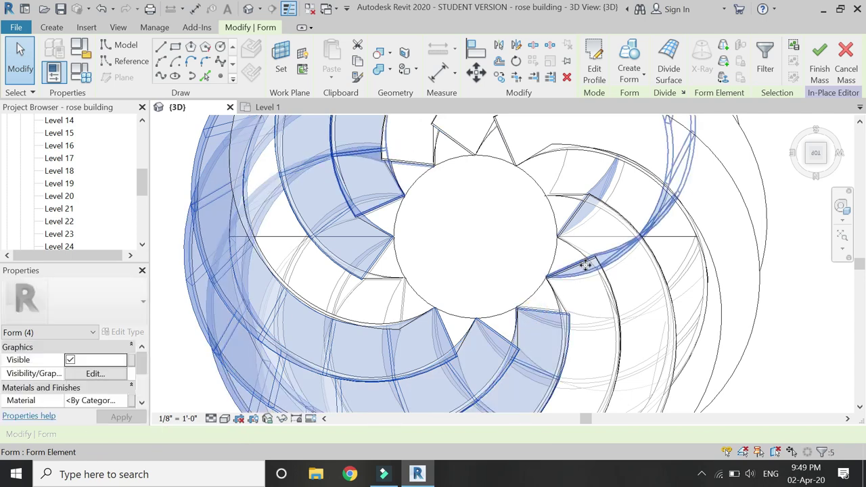
click(623, 287)
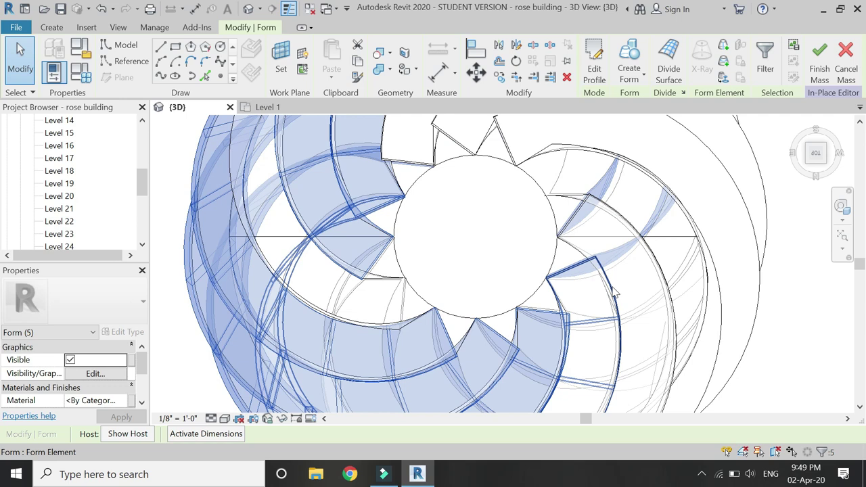
ctrl+click(619, 219)
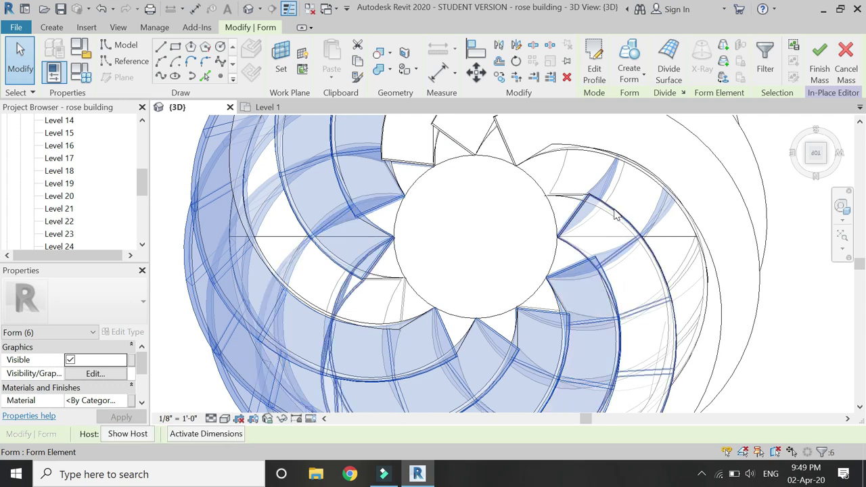
ctrl+click(559, 170)
shift+middle_drag(559, 170, 481, 268)
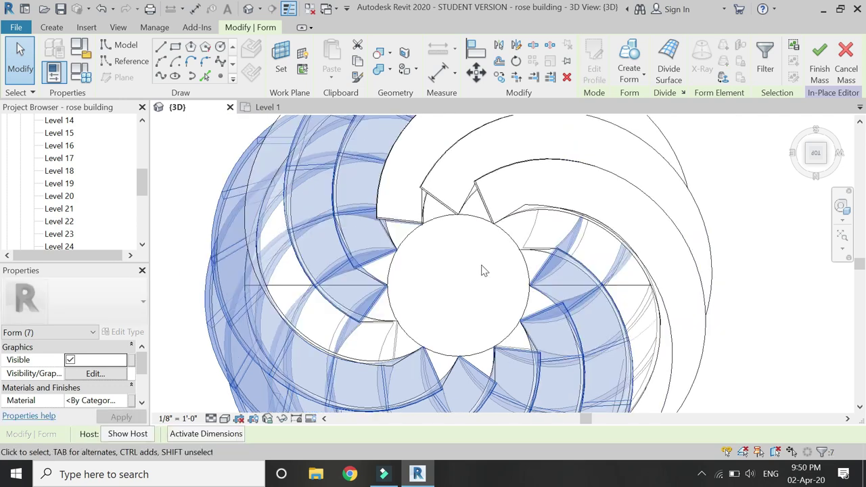
- Link the seven selected fins' Material to the 'wall' parameter
click(132, 401)
click(234, 209)
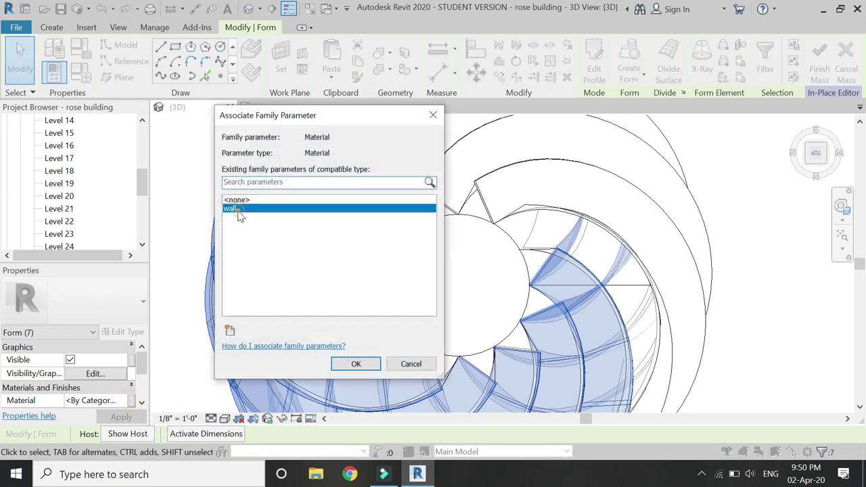
click(354, 364)
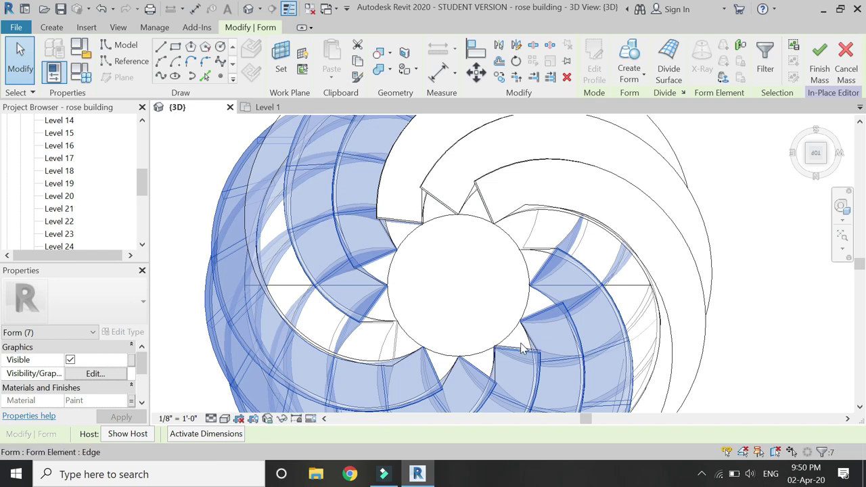
click(448, 267)
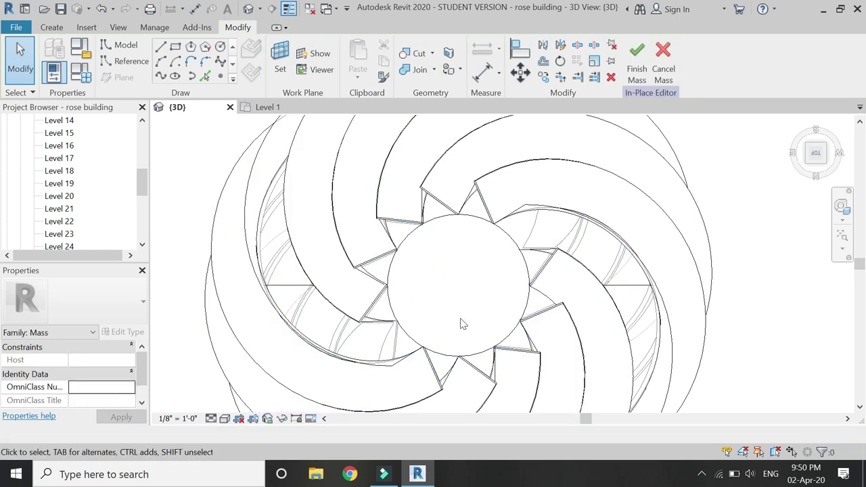
- Show the rose in Realistic visual style from a zoomed-in corner 3D view
scroll(473, 272, down, 2)
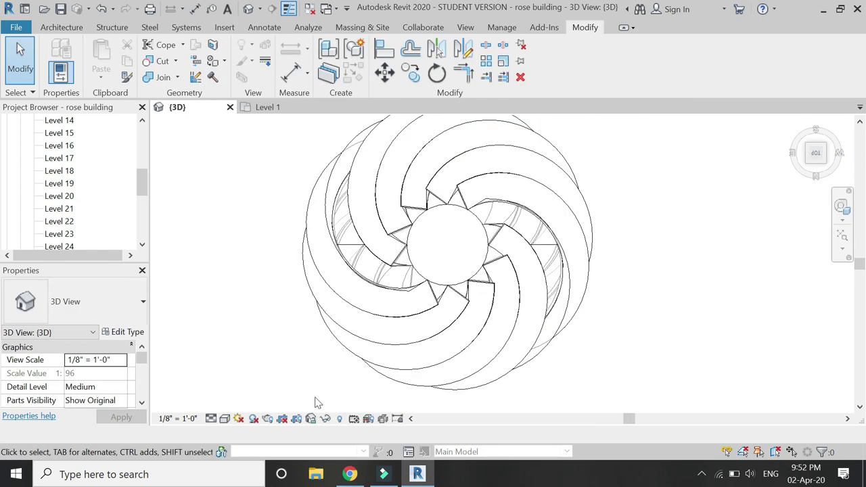
click(225, 419)
click(244, 389)
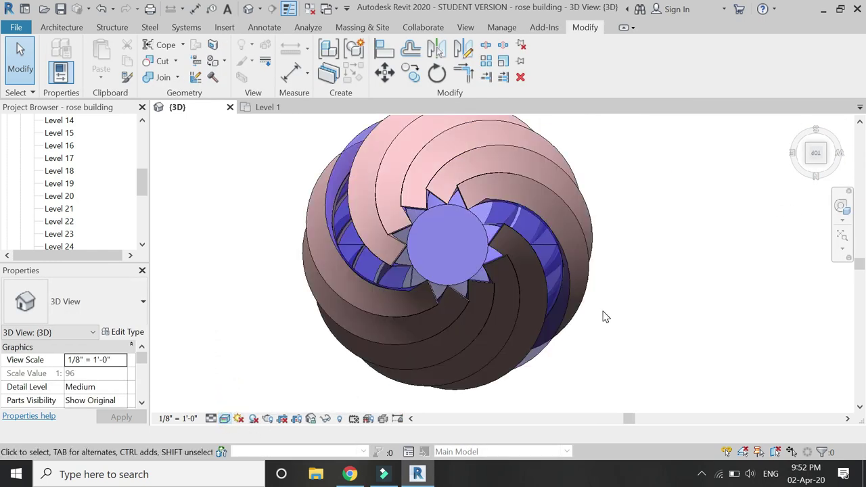
click(831, 169)
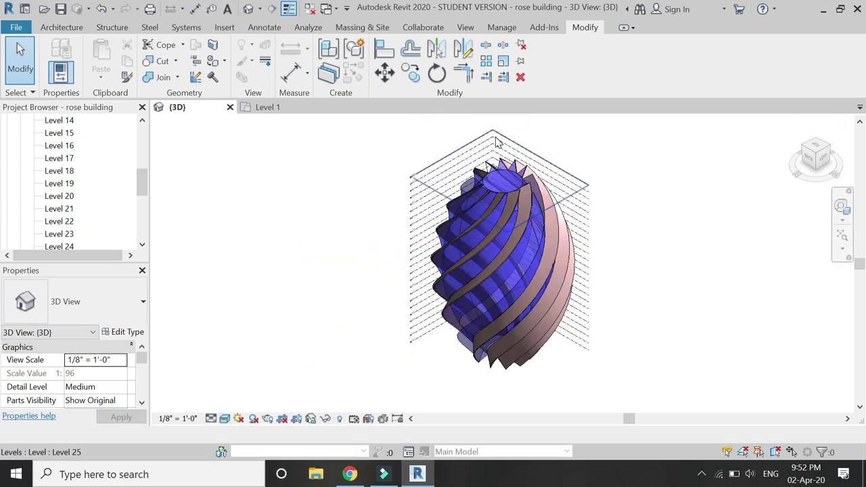
scroll(559, 188, up, 5)
- Start Curtain System by Face from Massing & Site and pick the egg's side face
click(362, 27)
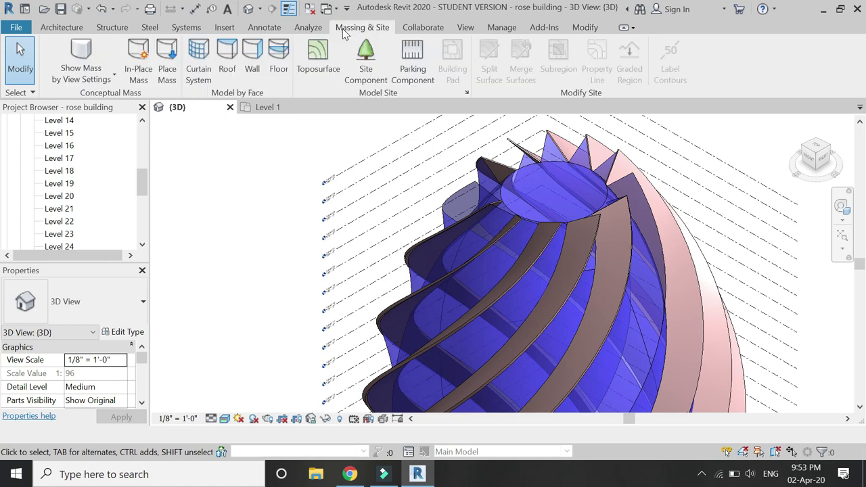
click(211, 80)
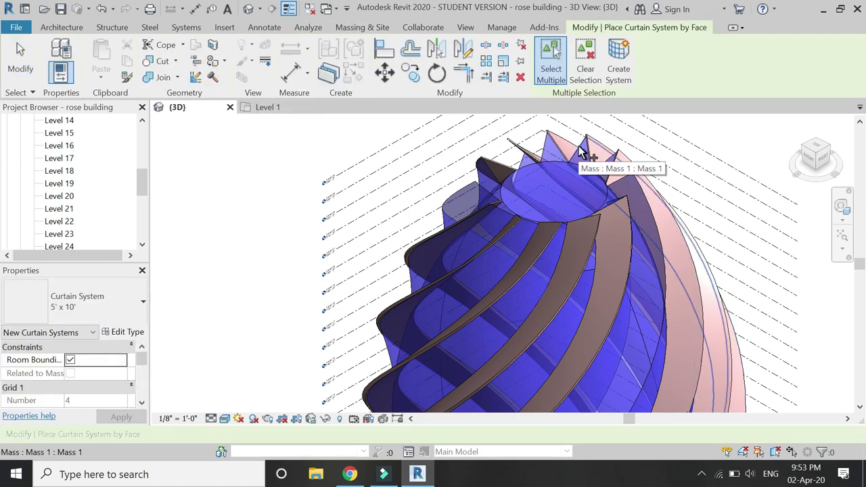
click(545, 153)
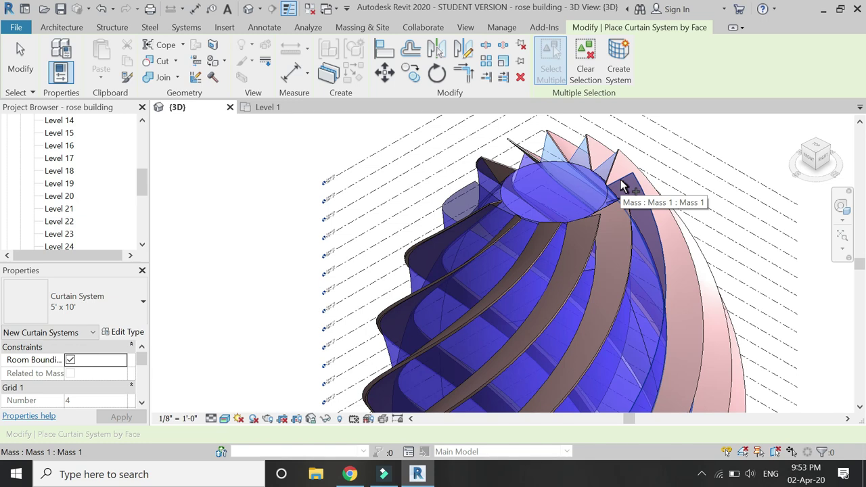
scroll(621, 186, up, 2)
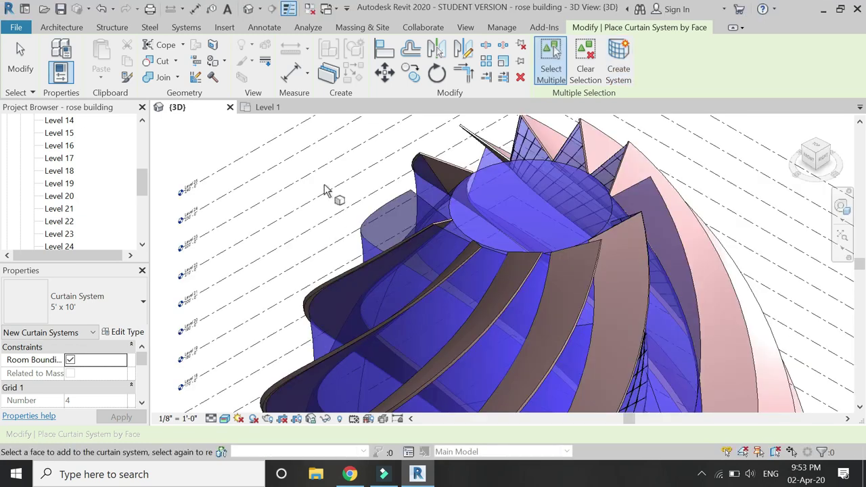
scroll(333, 194, down, 3)
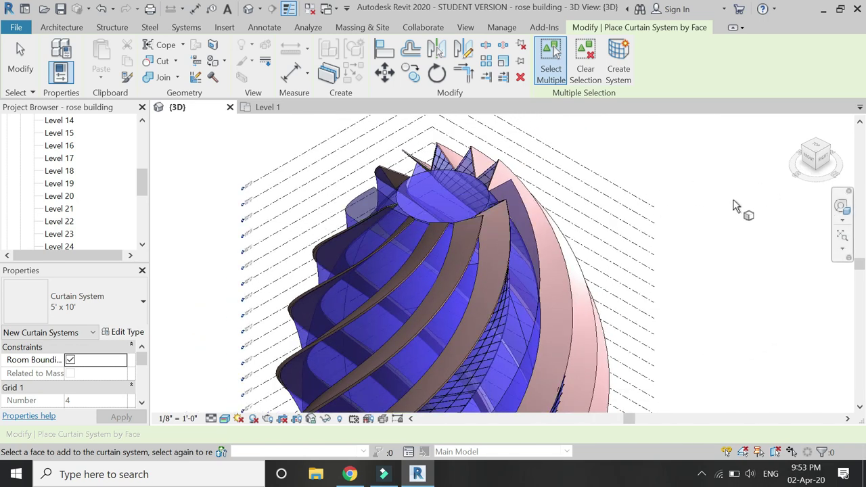
shift+middle_drag(518, 173, 535, 203)
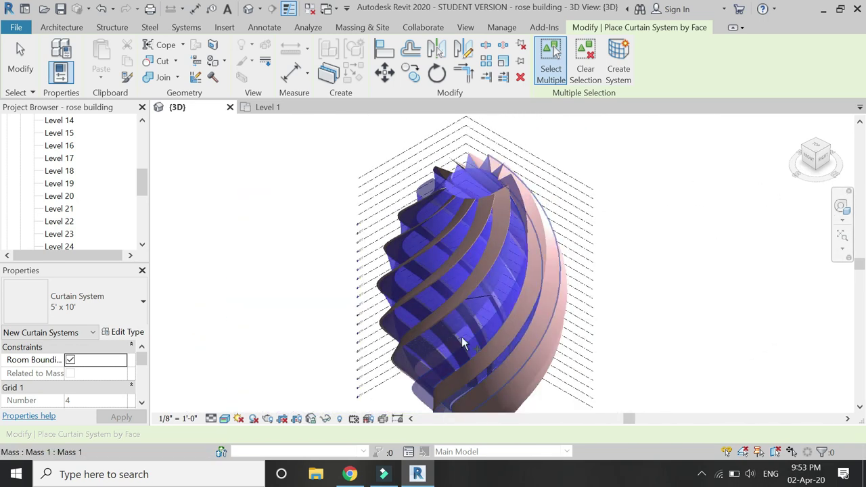
scroll(467, 299, up, 3)
click(466, 301)
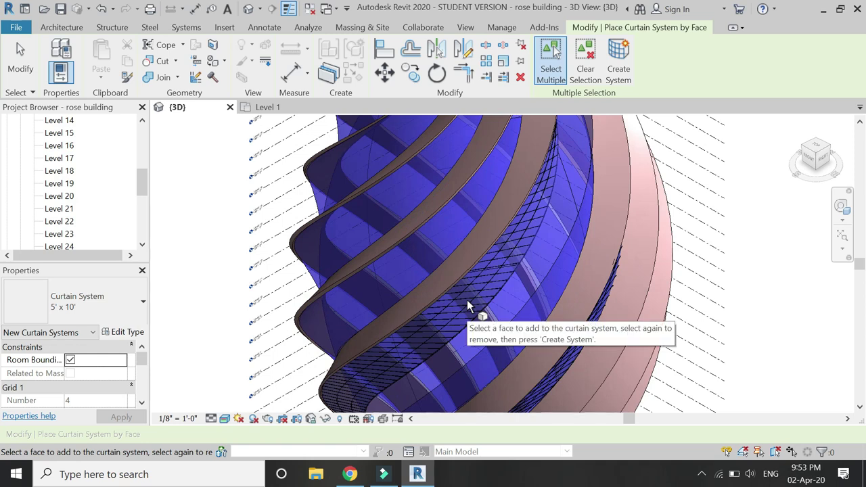
- Set the curtain system type's Grid 1 spacing to 30' and apply it
click(124, 332)
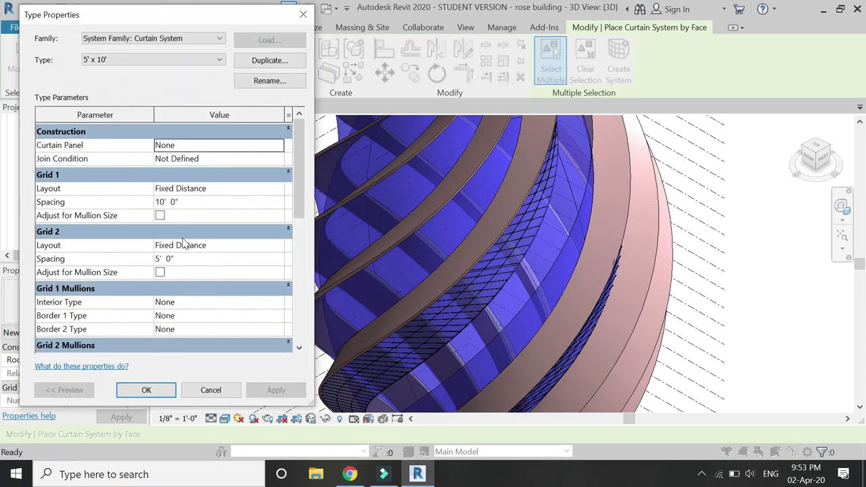
click(193, 202)
text(30)
key(Return)
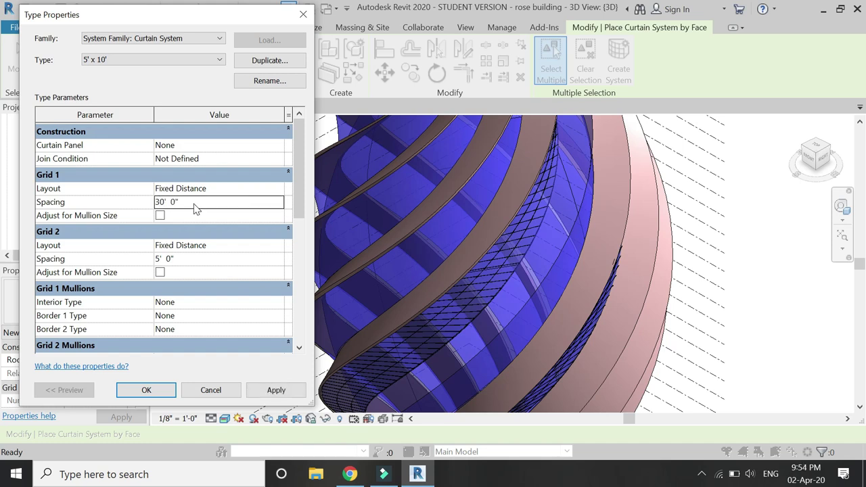
click(269, 395)
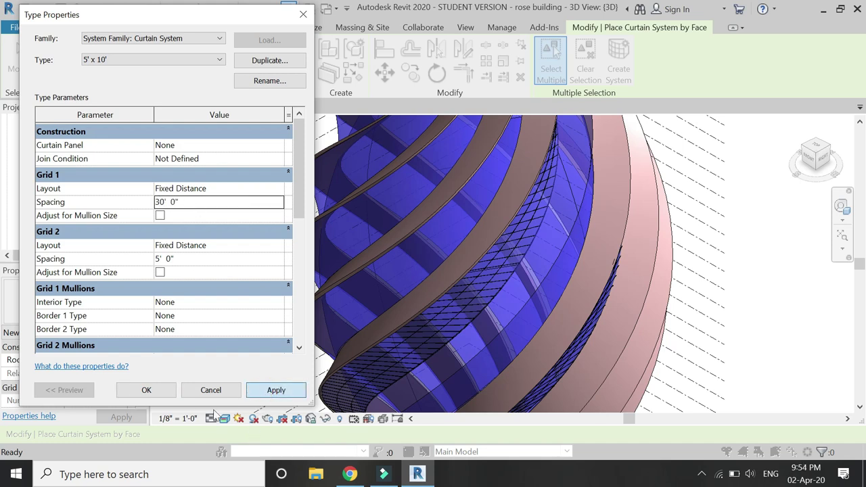
click(146, 390)
- Create the curtain system on the picked mass face and orbit to inspect the grid
scroll(454, 296, down, 3)
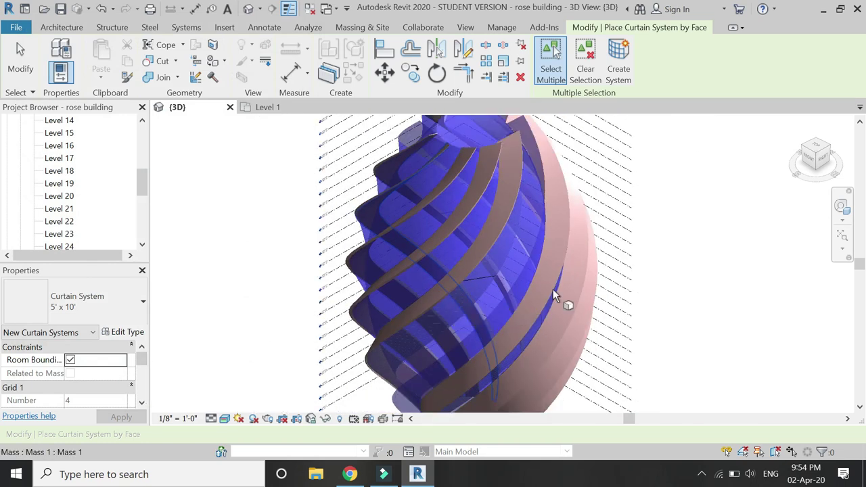
click(553, 289)
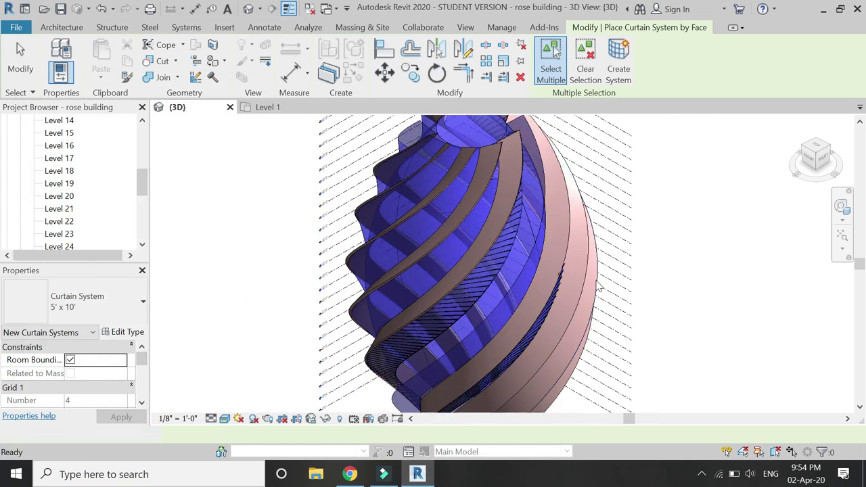
click(845, 206)
drag(700, 154, 260, 211)
key(Escape)
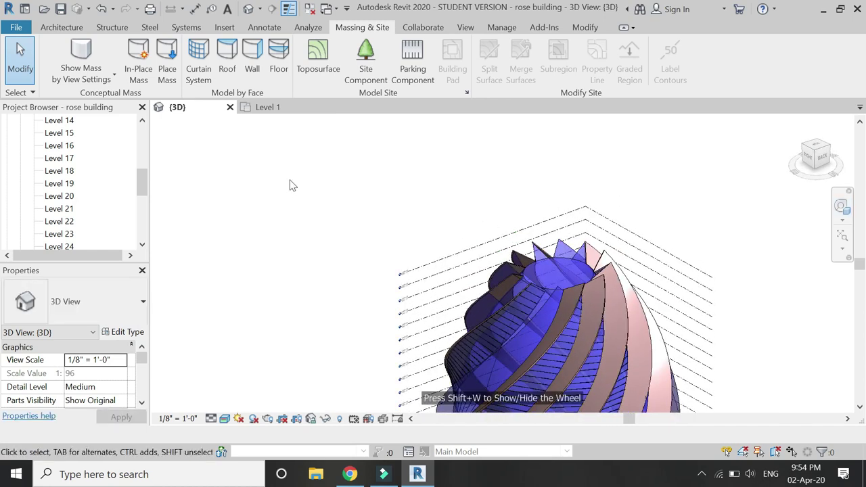
scroll(293, 185, down, 2)
scroll(474, 275, up, 4)
scroll(474, 275, up, 1)
scroll(473, 275, down, 1)
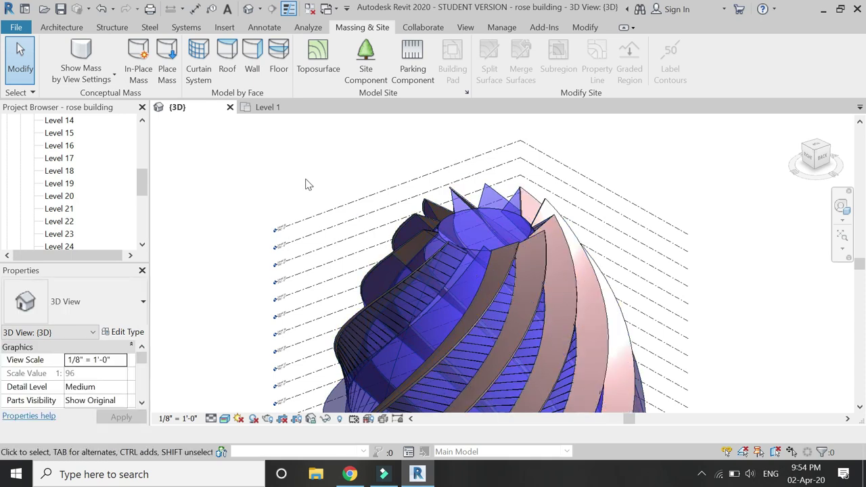
- Create curtain systems on three pointed petal faces at the top of the mass
click(198, 61)
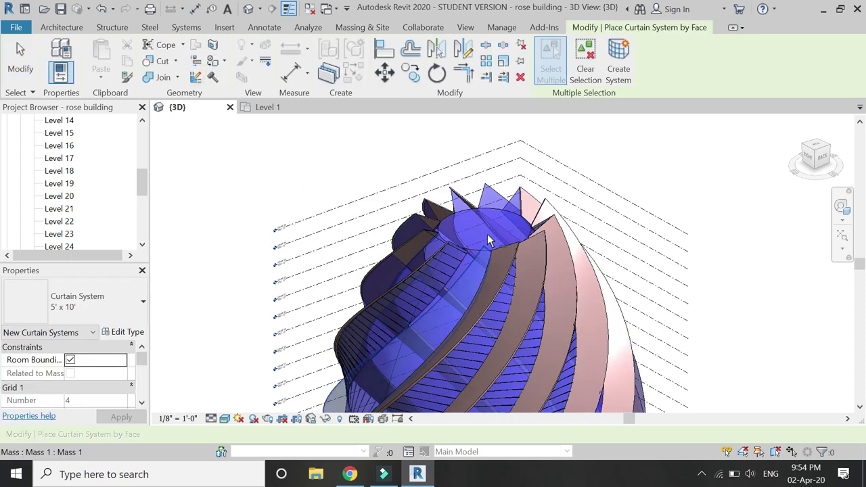
scroll(501, 186, up, 2)
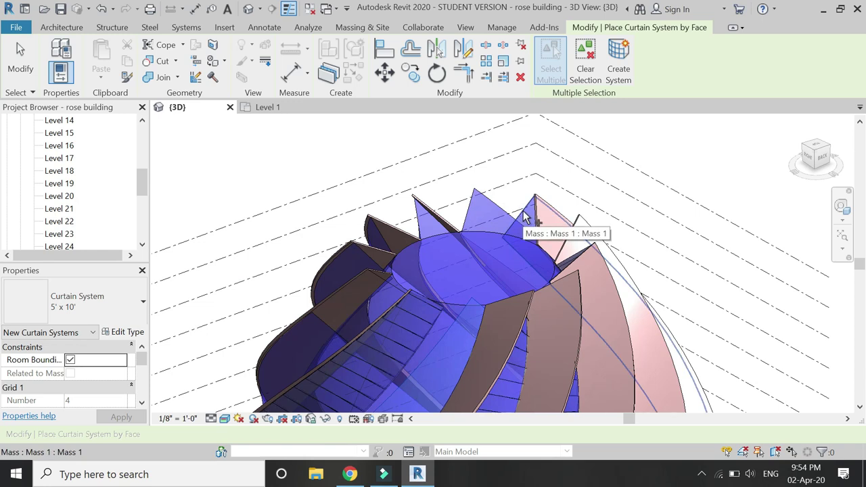
click(524, 216)
click(473, 215)
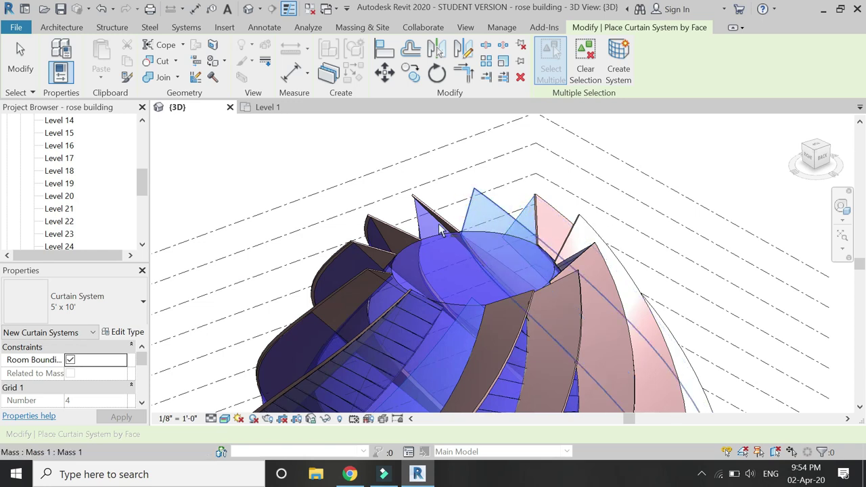
click(419, 220)
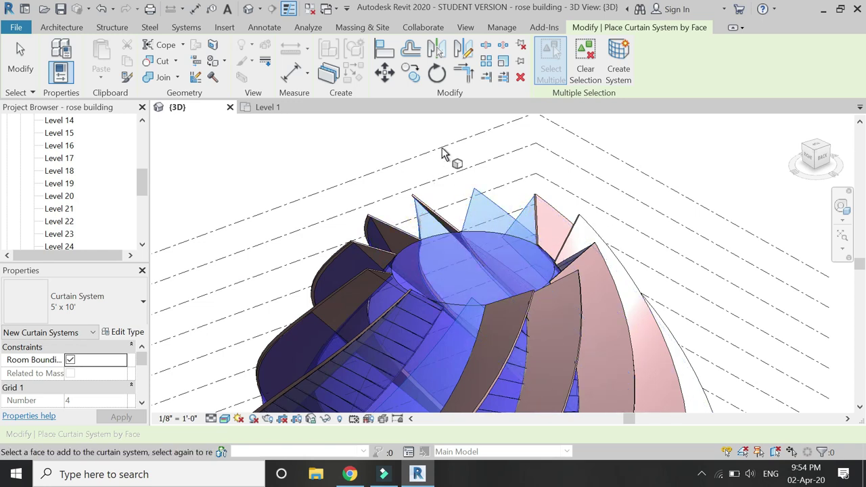
scroll(376, 238, up, 2)
click(618, 61)
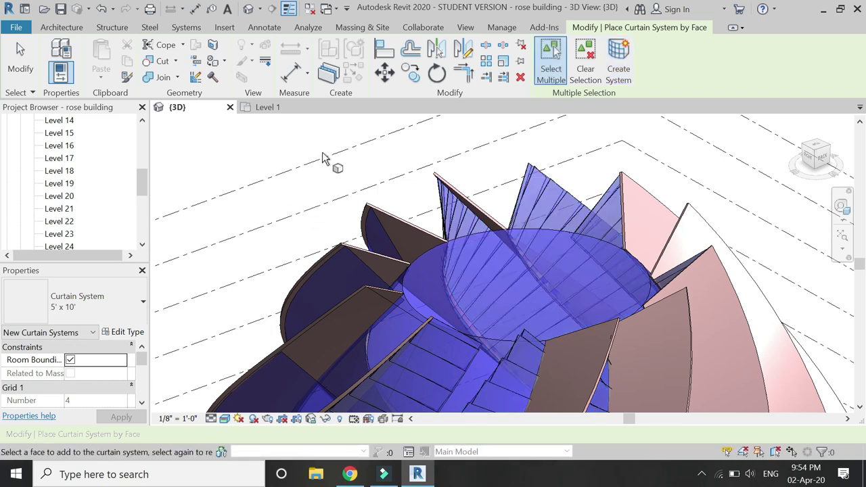
key(Escape)
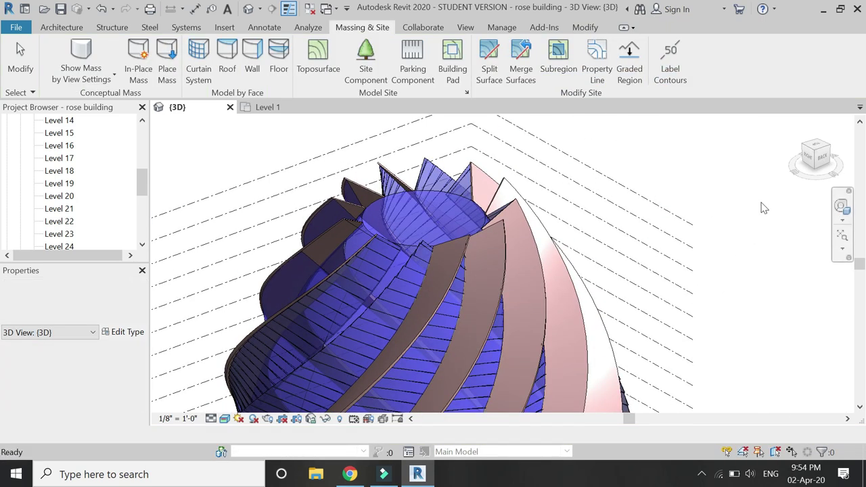
- Orbit around the top and add a curtain system on another petal face
click(841, 207)
drag(686, 168, 401, 245)
drag(435, 296, 734, 269)
key(Escape)
click(199, 60)
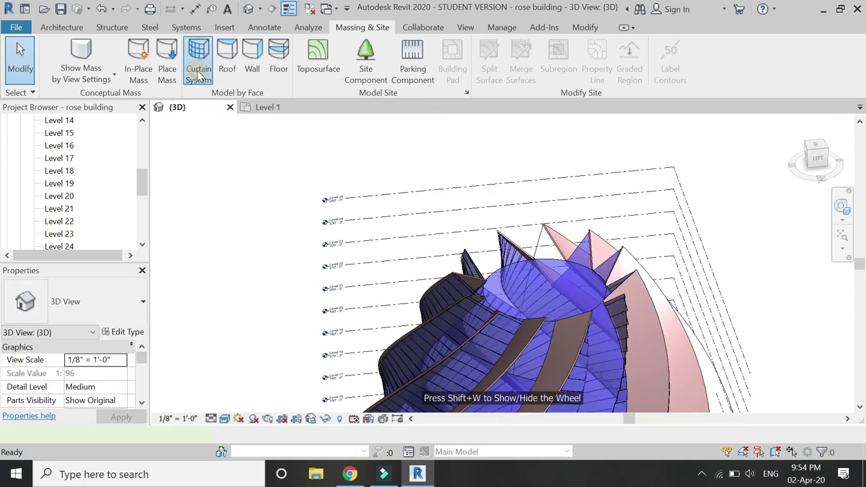
click(581, 250)
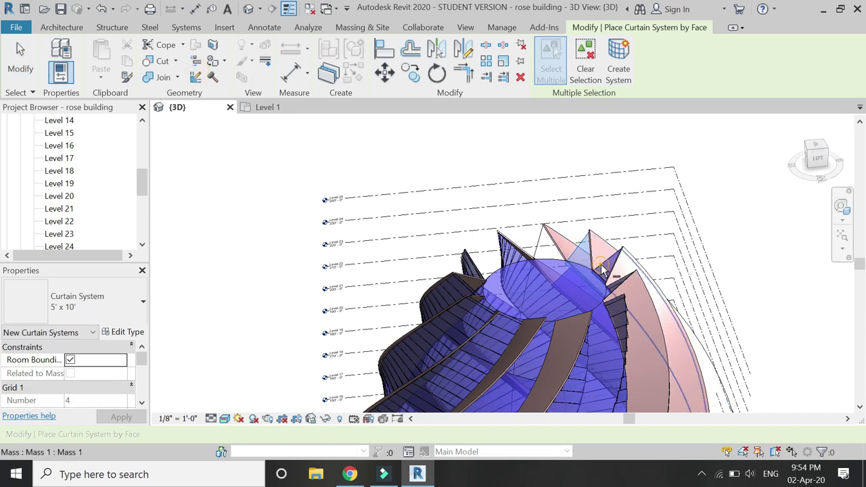
shift+middle_drag(538, 251, 564, 166)
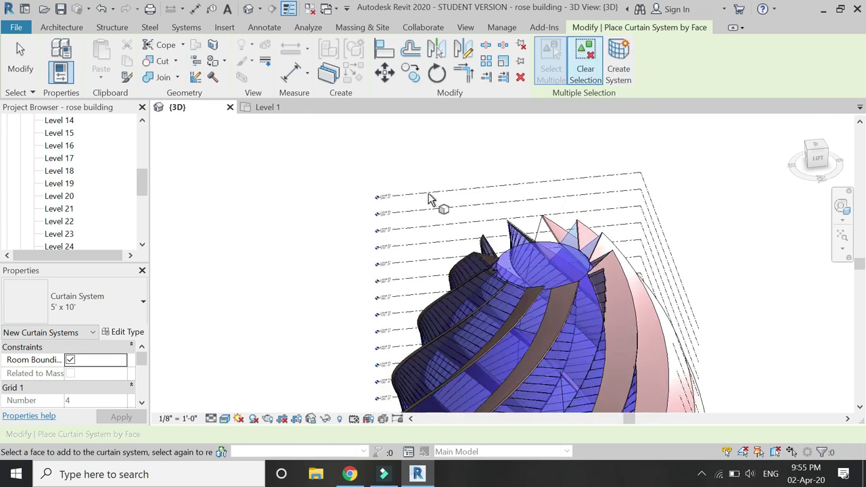
click(632, 54)
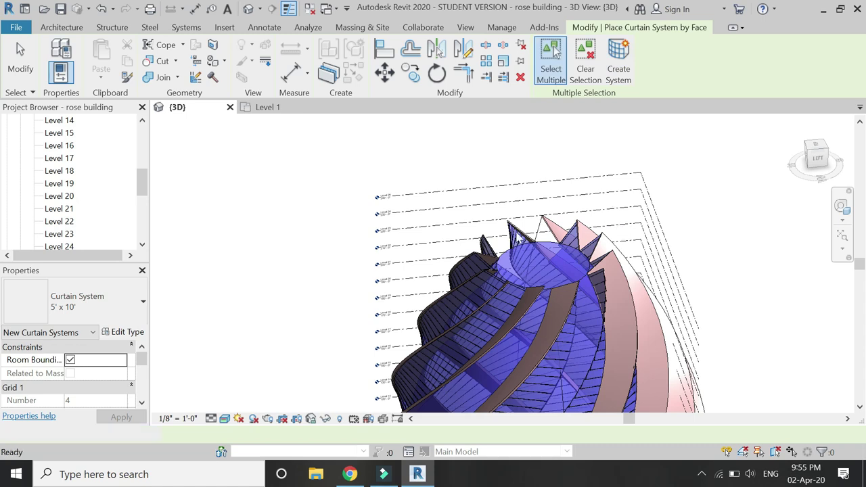
key(Escape)
- Orbit the tower to a side view and select the mass
shift+middle_drag(487, 163, 690, 203)
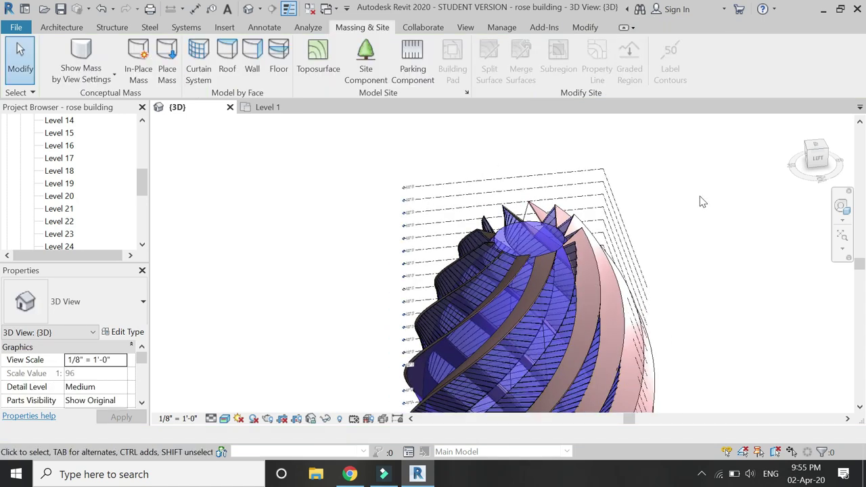
click(842, 206)
drag(667, 184, 690, 324)
drag(525, 318, 415, 297)
middle_drag(555, 259, 496, 230)
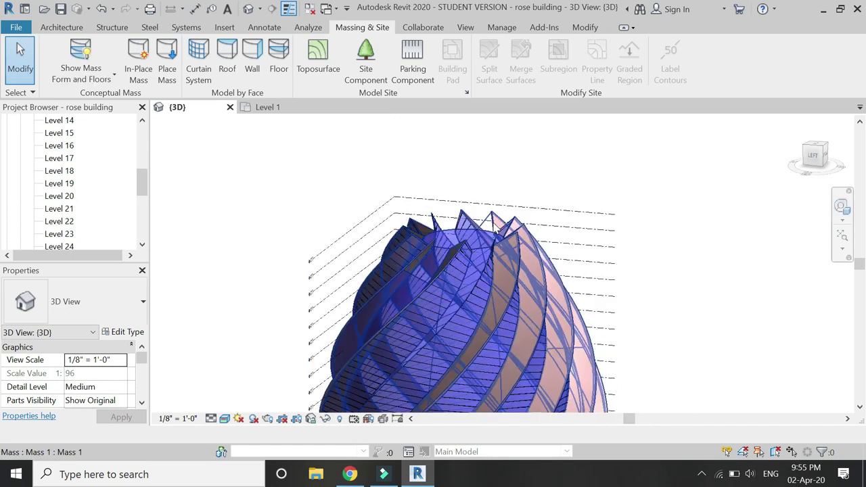
click(494, 229)
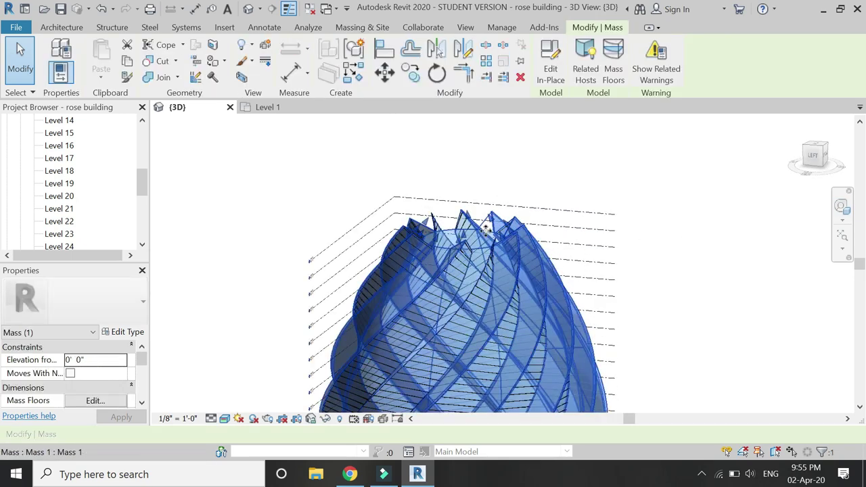
click(486, 232)
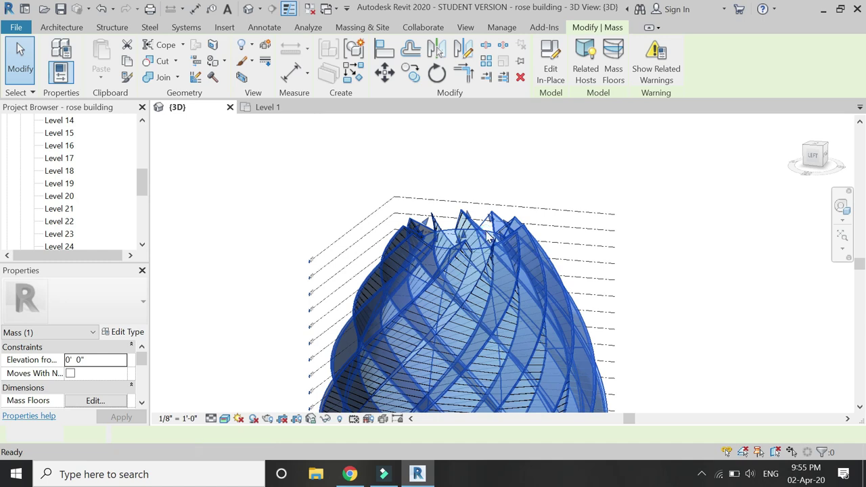
- Edit the mass in place and link two surfaces' material to a new 'glass' parameter
double_click(487, 233)
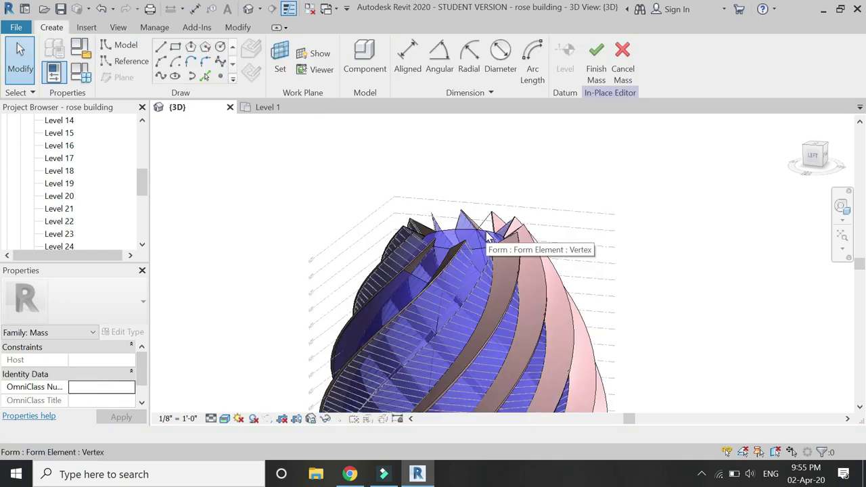
scroll(479, 265, up, 2)
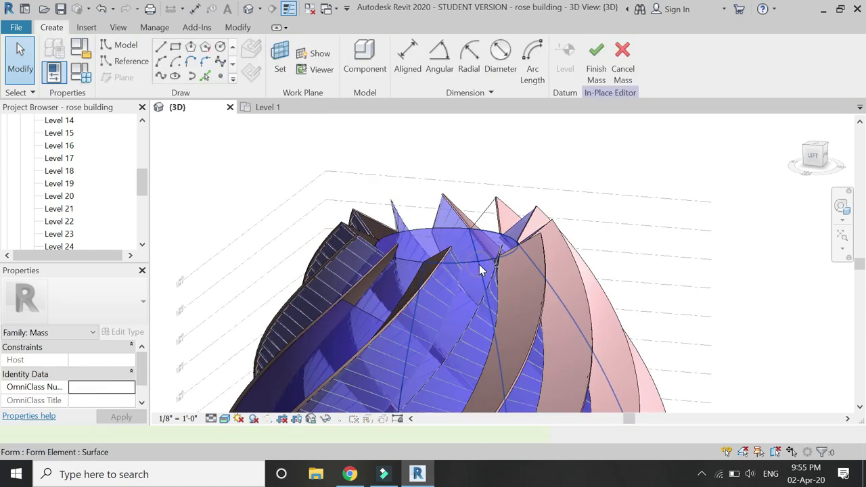
click(479, 267)
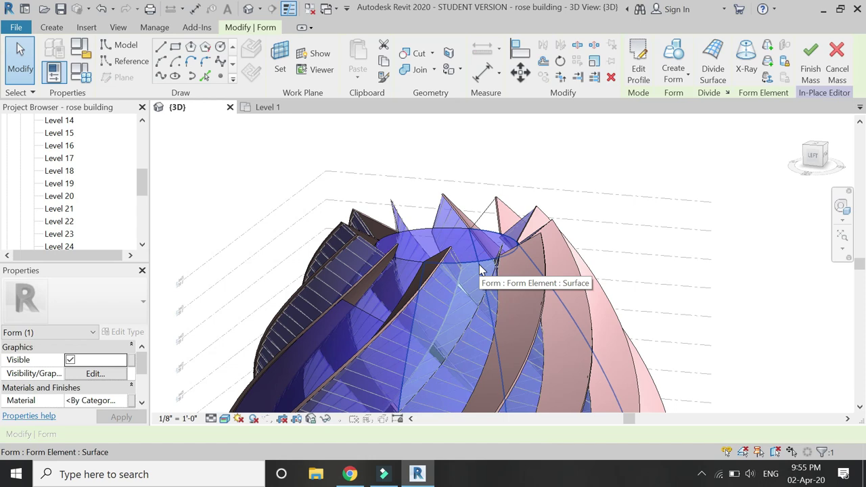
ctrl+click(408, 266)
scroll(456, 159, down, 5)
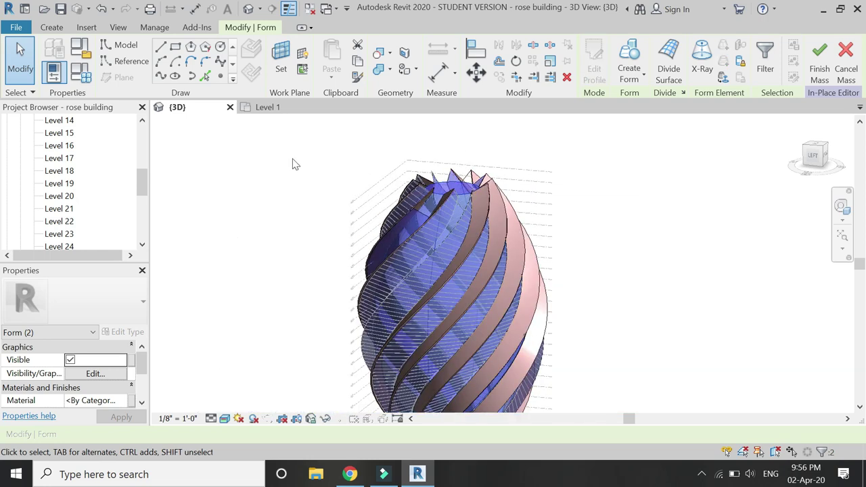
shift+middle_drag(293, 162, 135, 404)
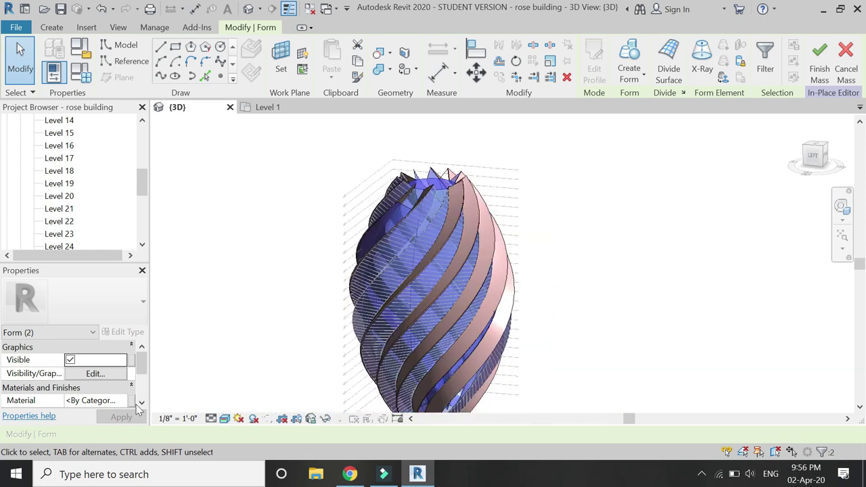
click(133, 402)
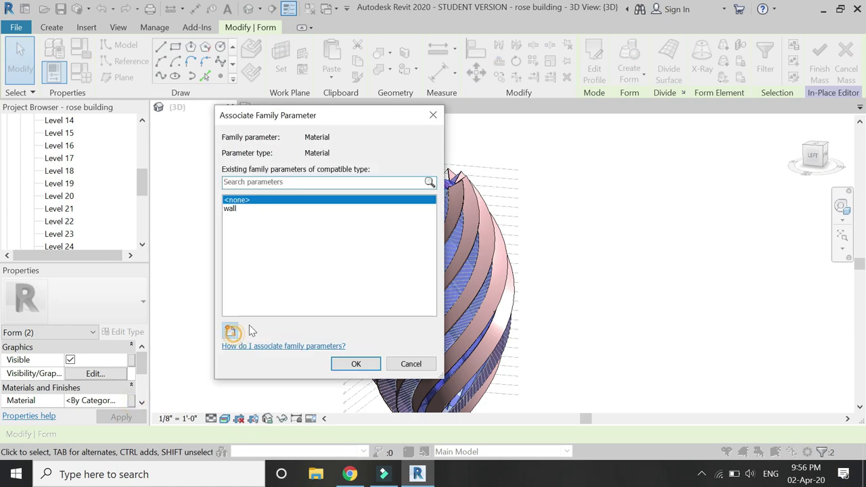
text(glass)
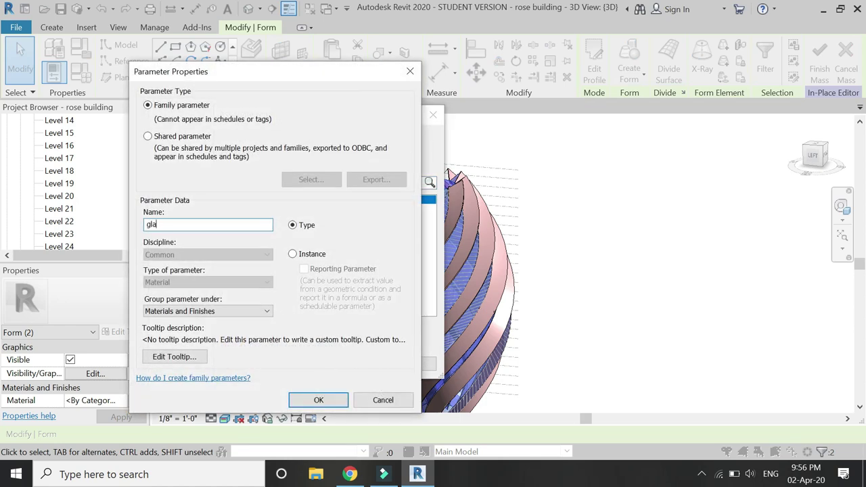
key(Return)
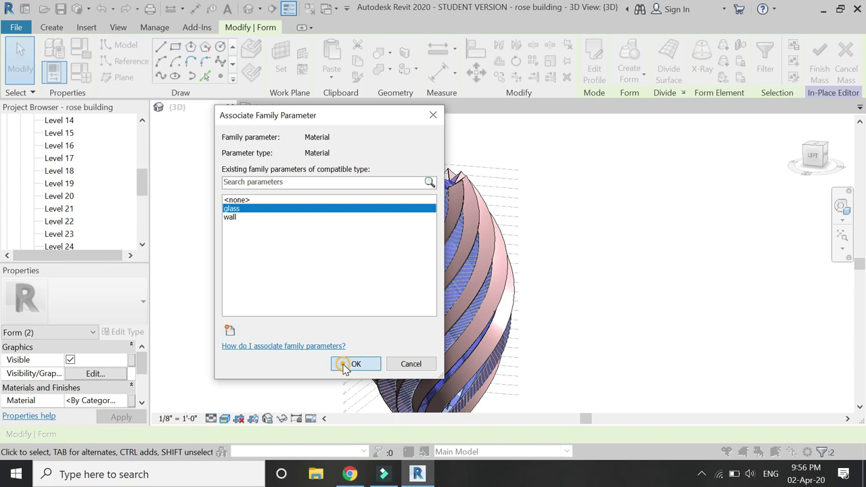
click(347, 365)
- In Family Types, set the glass parameter to Glass, Clear Glazing and apply
click(80, 71)
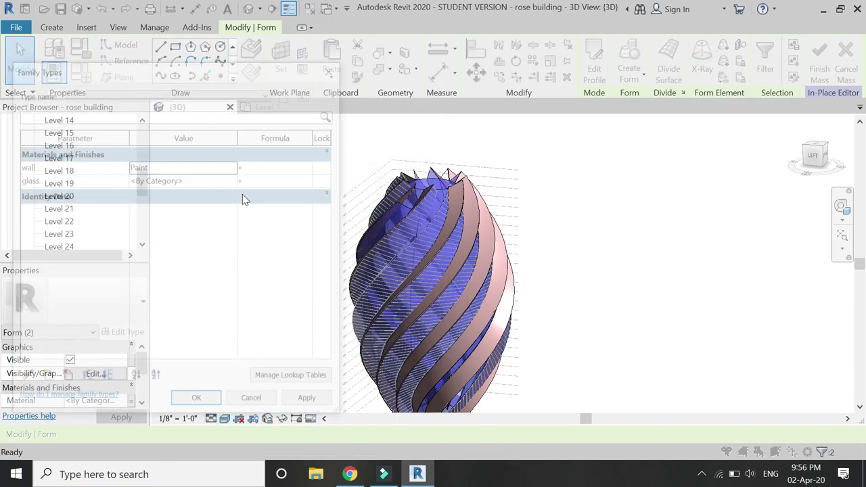
click(236, 184)
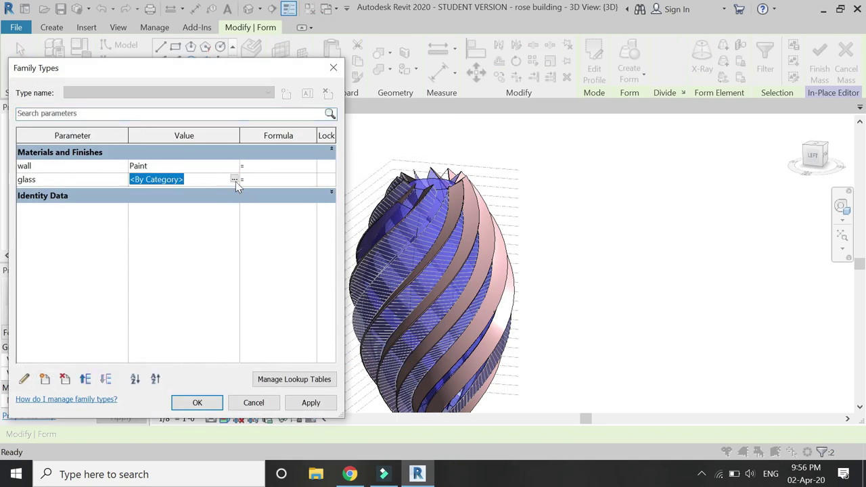
click(233, 179)
click(350, 69)
text(gla)
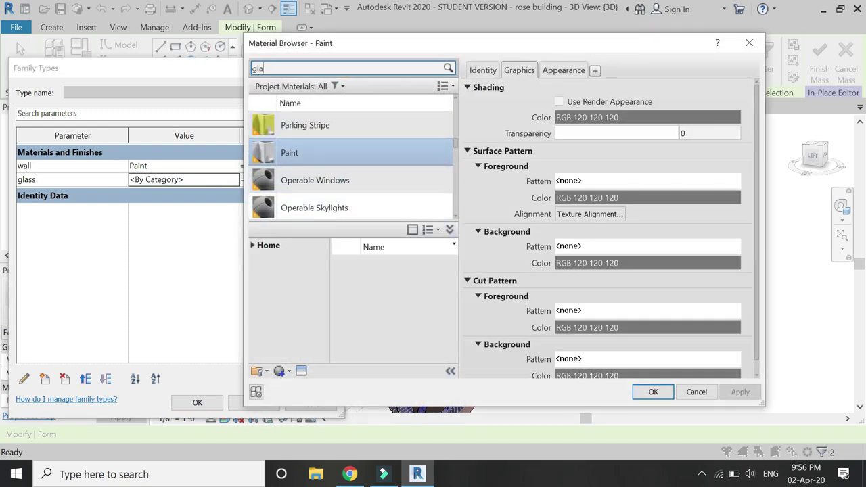
text(ss)
click(338, 145)
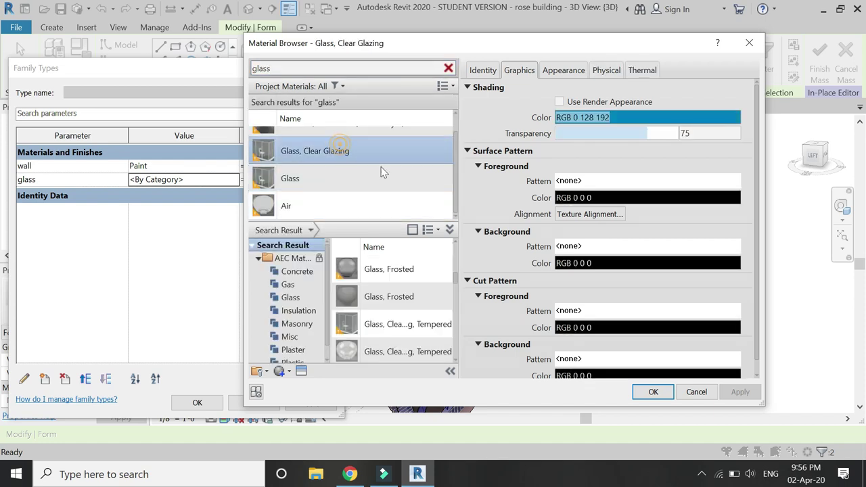
click(653, 392)
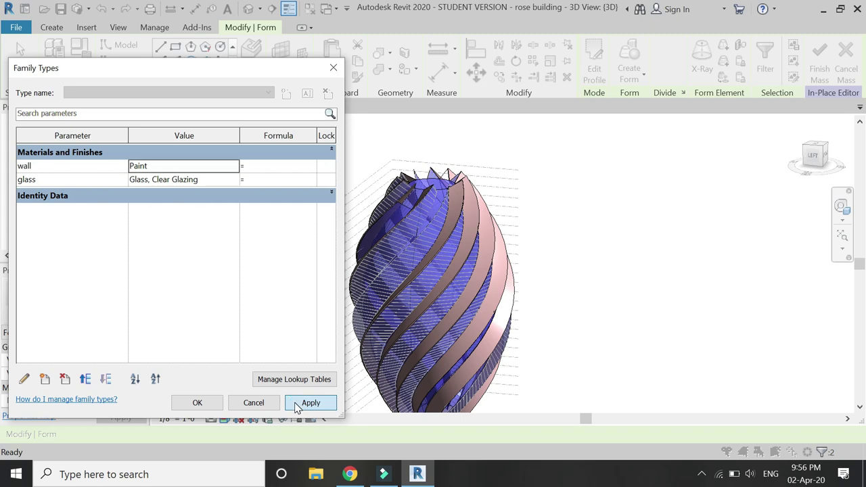
click(197, 402)
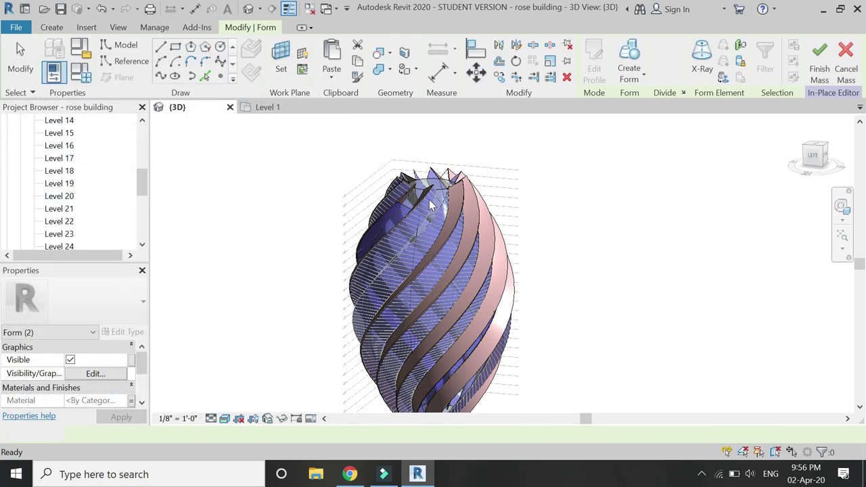
- Clear the selection, then multi-select the glass faces around the tower's upper part
scroll(426, 196, up, 3)
key(Escape)
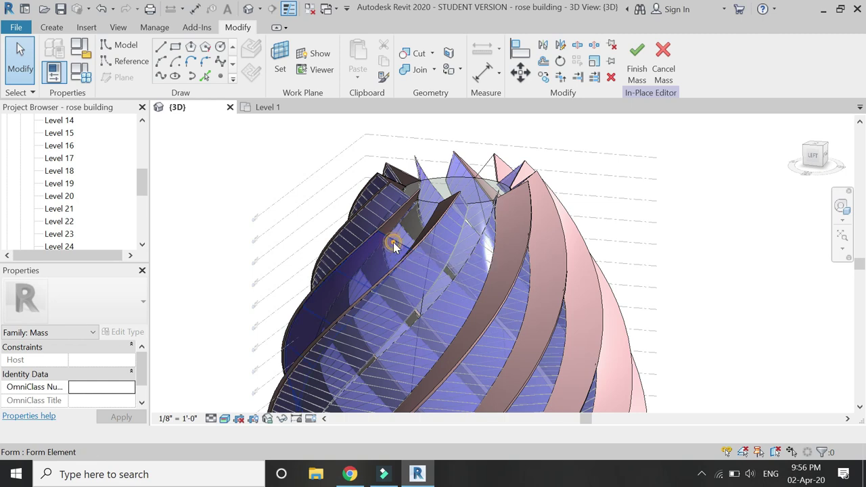
click(393, 243)
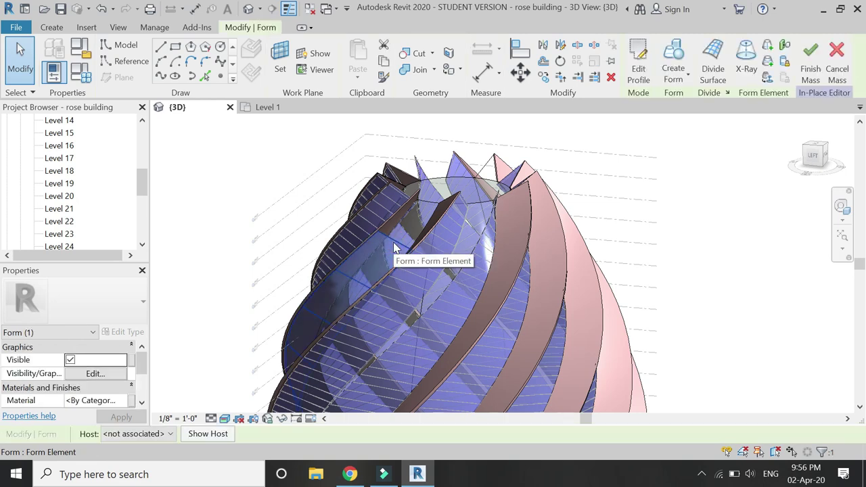
scroll(457, 168, up, 3)
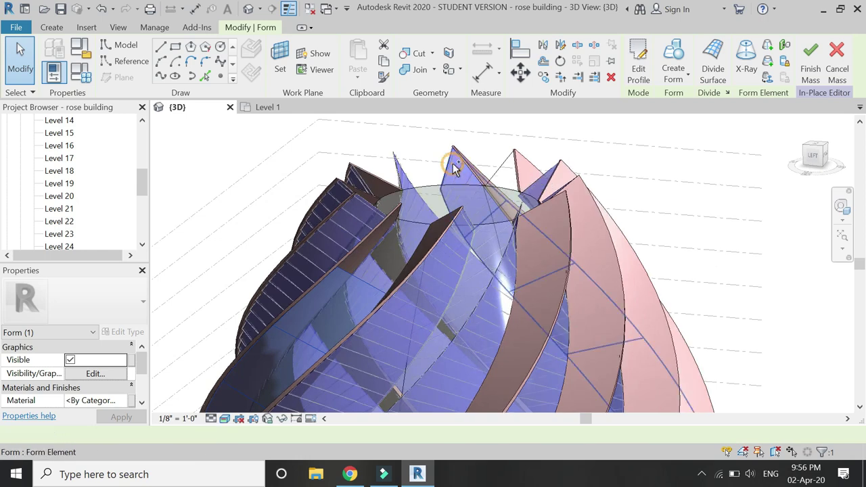
click(454, 169)
ctrl+click(454, 170)
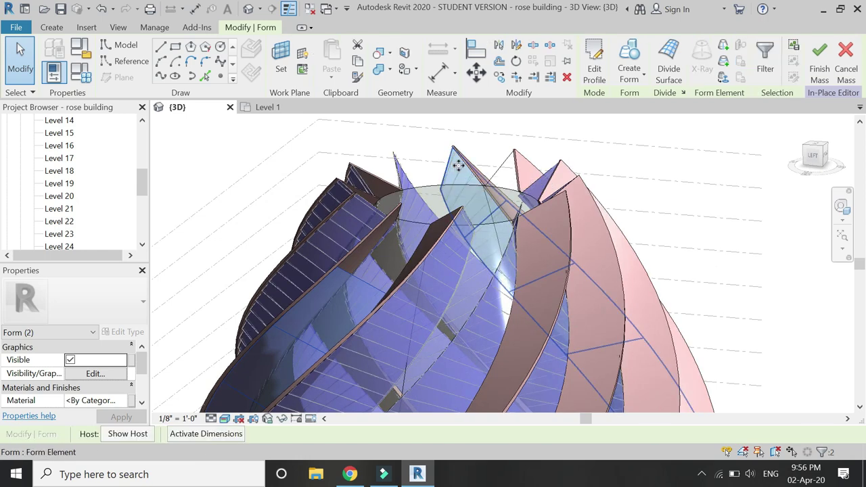
ctrl+click(544, 179)
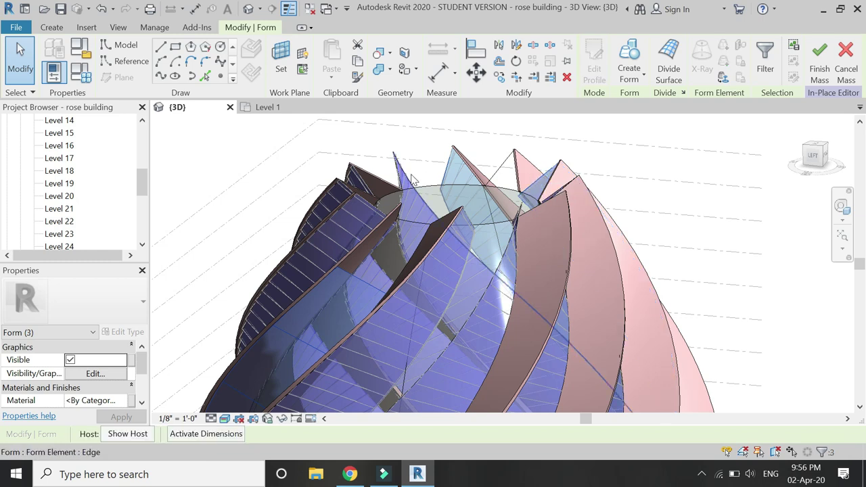
ctrl+click(407, 176)
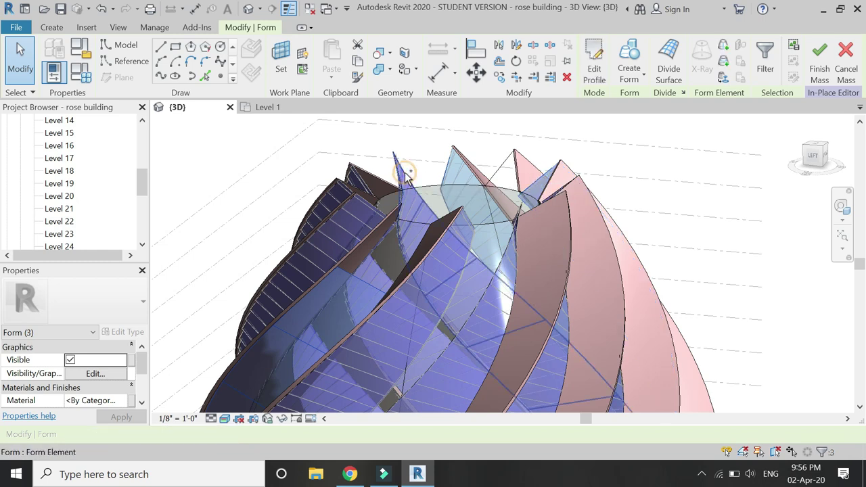
ctrl+click(371, 206)
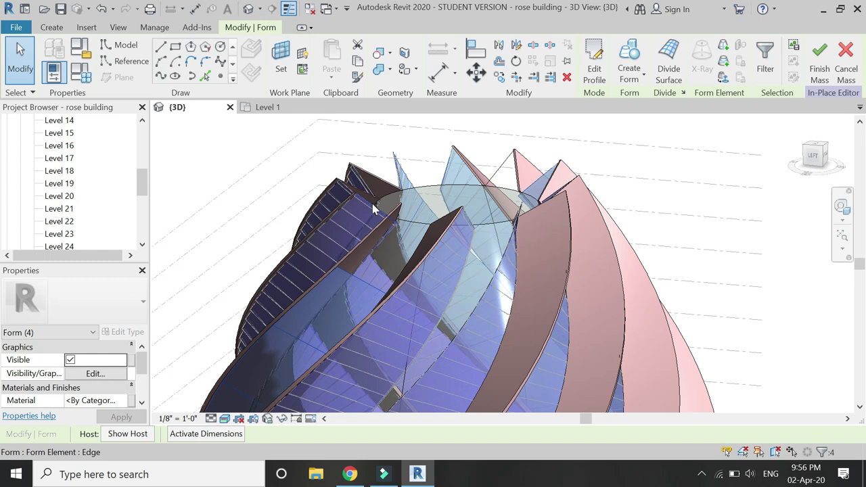
ctrl+click(364, 195)
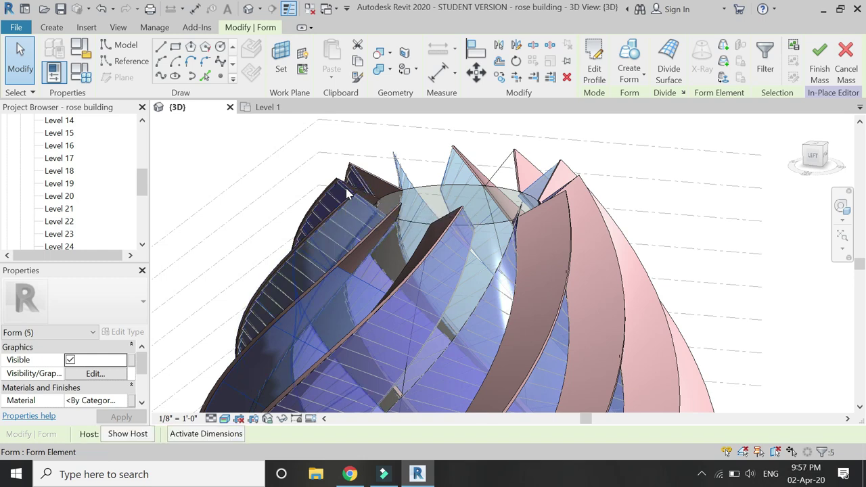
ctrl+click(364, 186)
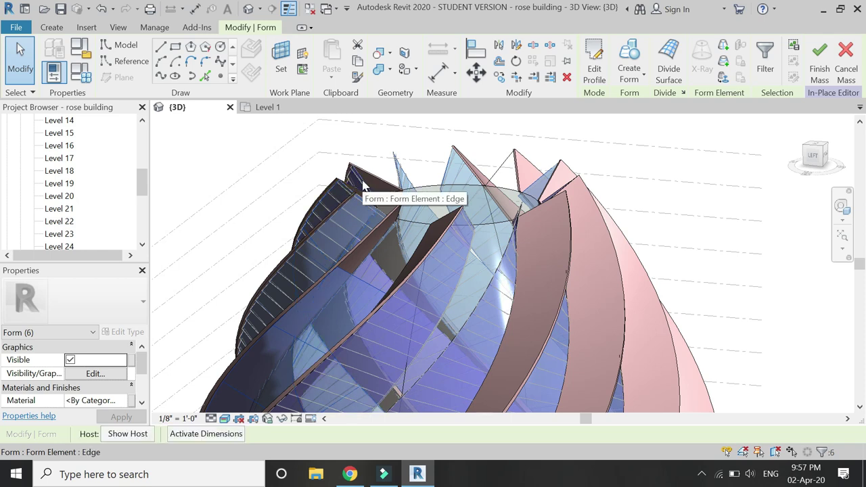
ctrl+click(466, 219)
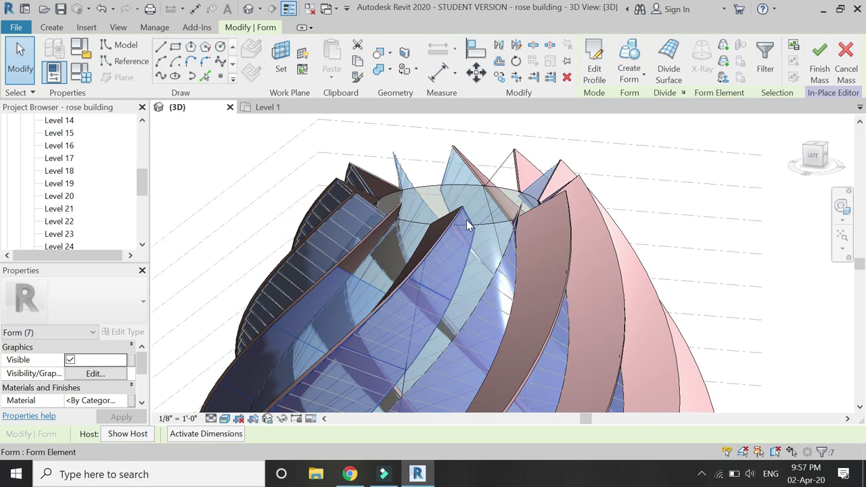
ctrl+click(509, 259)
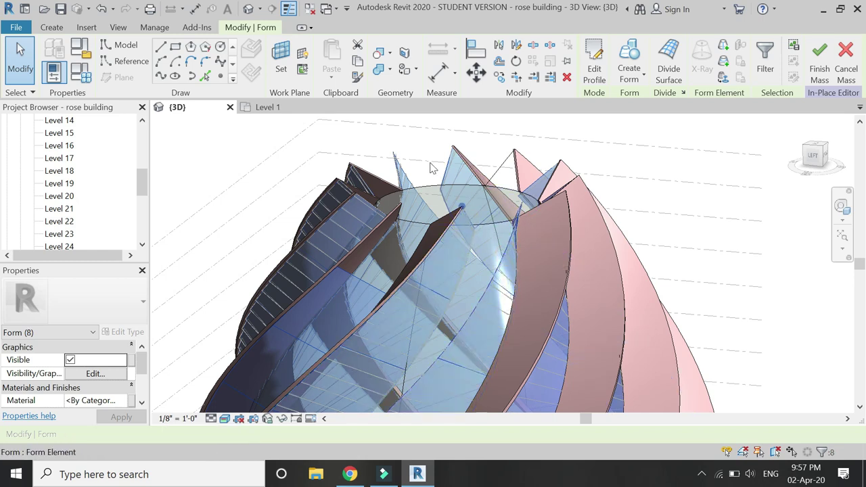
ctrl+click(506, 261)
- Orbit to a lower angle and add two lower glass faces, reaching Form (11)
scroll(502, 265, down, 2)
shift+middle_drag(501, 265, 486, 291)
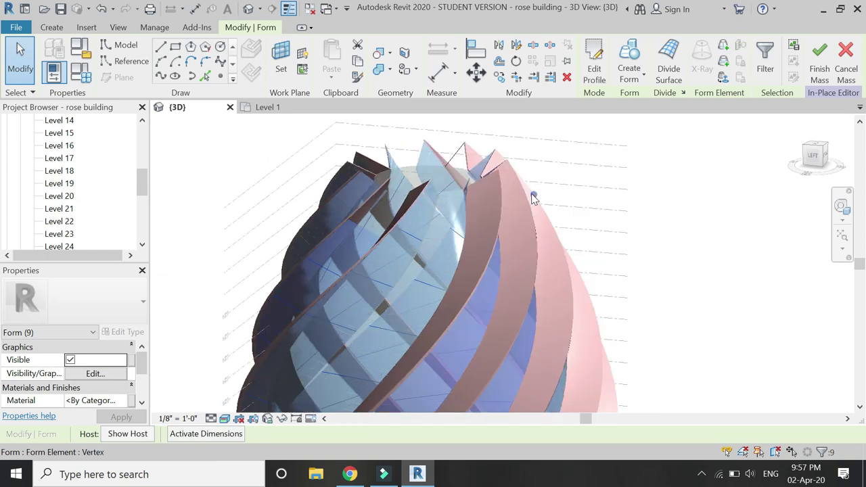
shift+middle_drag(479, 253, 497, 308)
scroll(487, 304, up, 2)
click(477, 293)
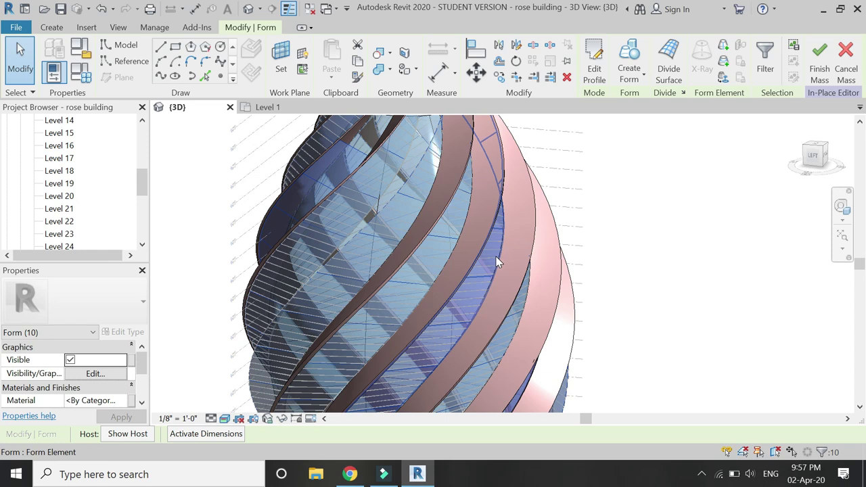
ctrl+click(512, 301)
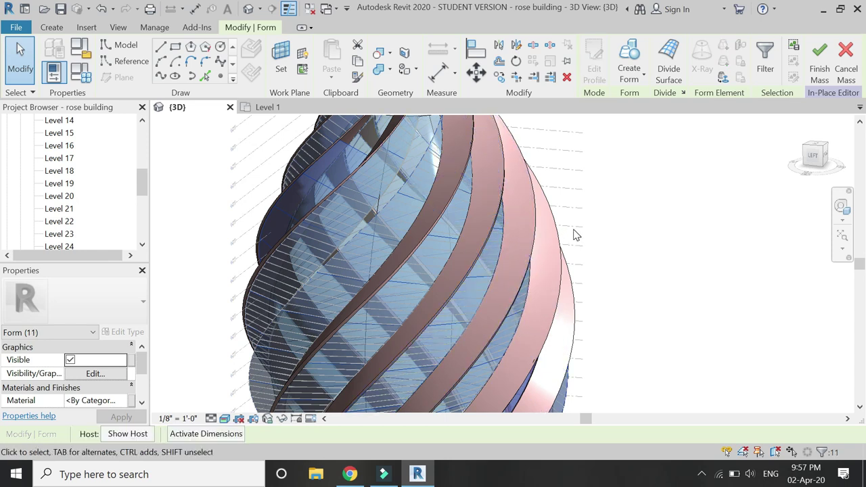
shift+middle_drag(574, 235, 174, 346)
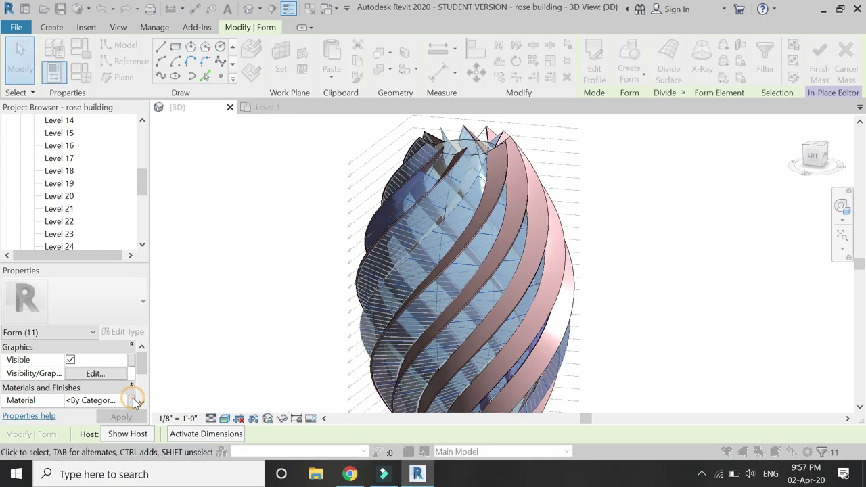
- Associate the eleven selected forms' Material with the glass parameter
click(131, 400)
click(230, 209)
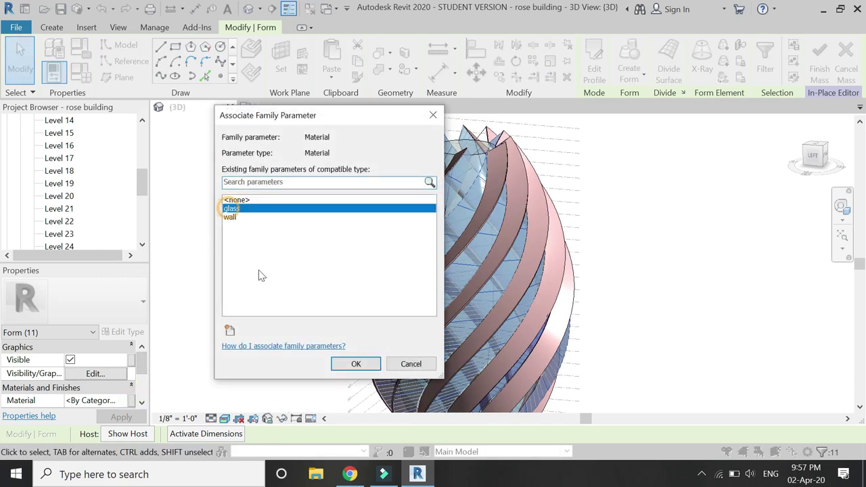
click(357, 364)
click(284, 196)
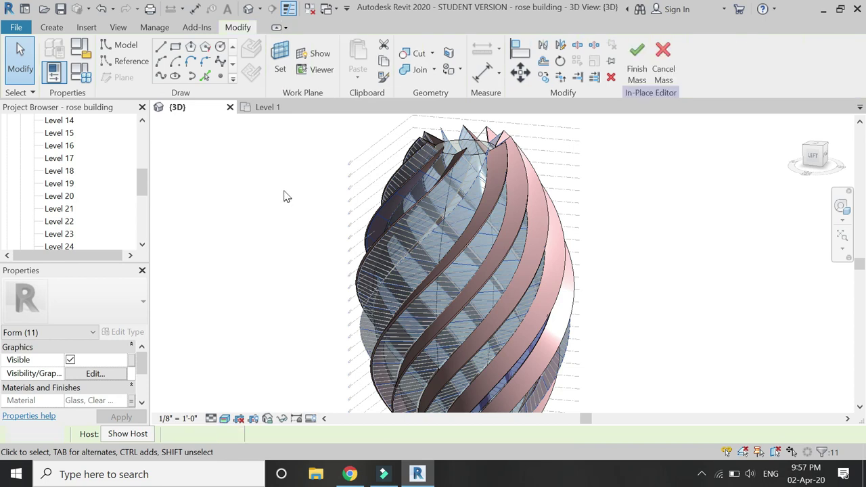
- Link the remaining purple base face's Material to the glass parameter too
scroll(286, 162, down, 2)
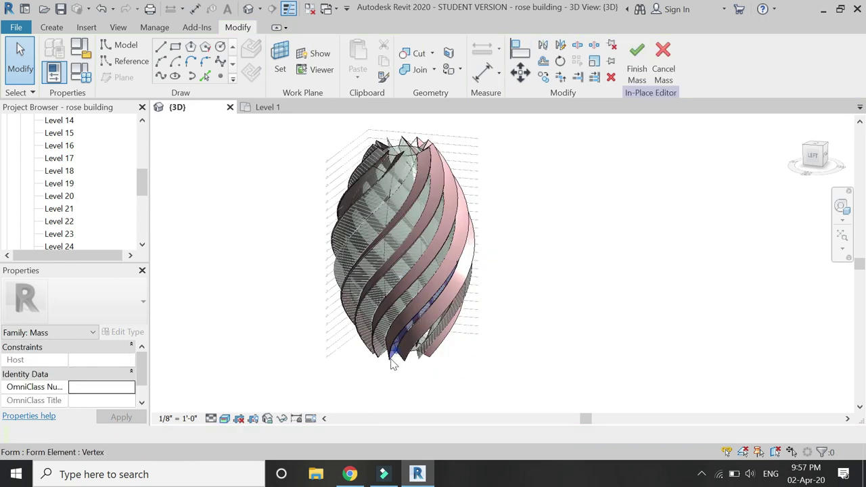
scroll(392, 363, up, 3)
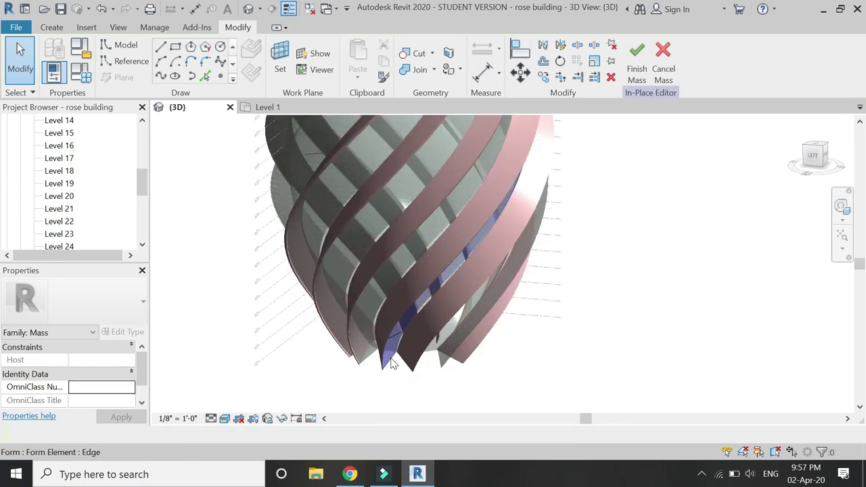
click(467, 393)
click(132, 401)
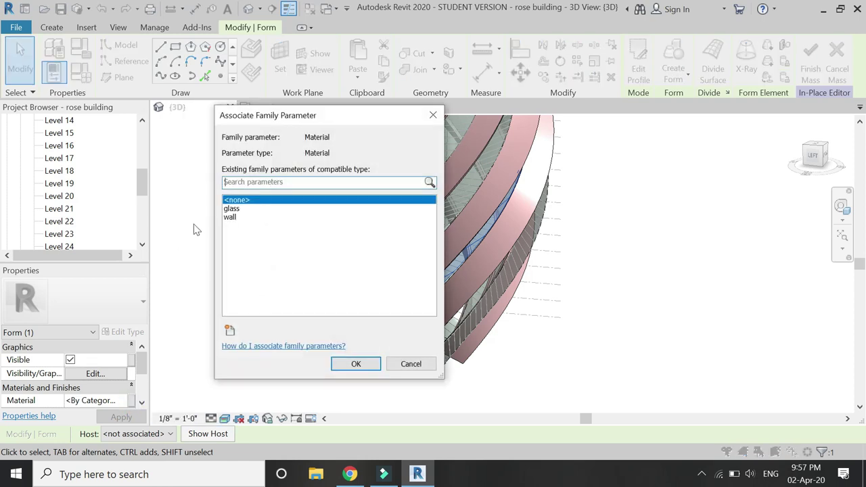
click(232, 209)
click(354, 364)
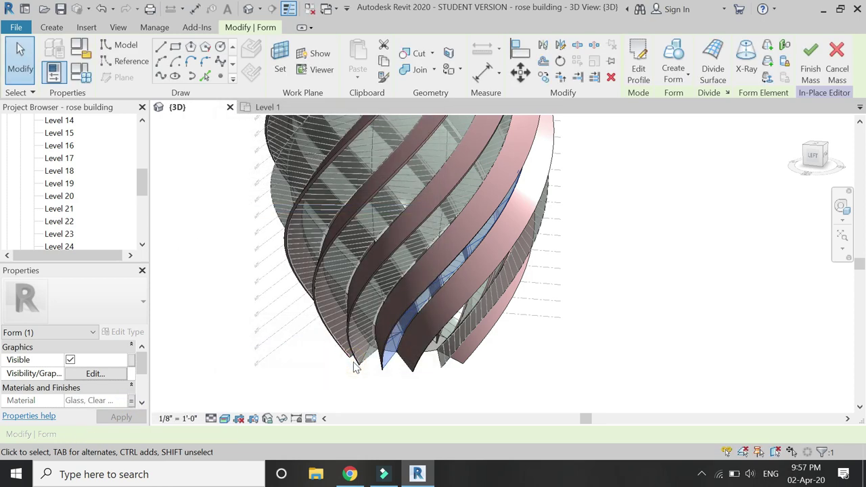
scroll(358, 382, down, 2)
scroll(363, 382, down, 2)
click(557, 343)
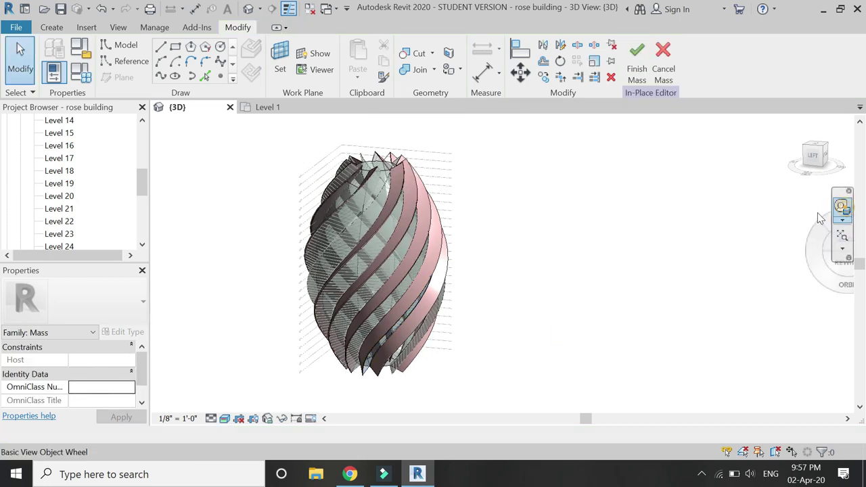
- Re-centre on the glazed tower and orbit to a front, top-down view
click(842, 208)
drag(436, 289, 433, 284)
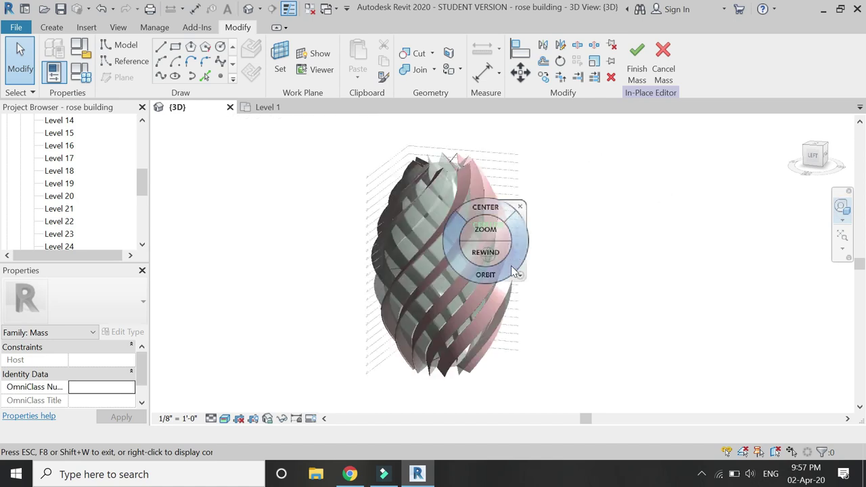
drag(500, 273, 386, 334)
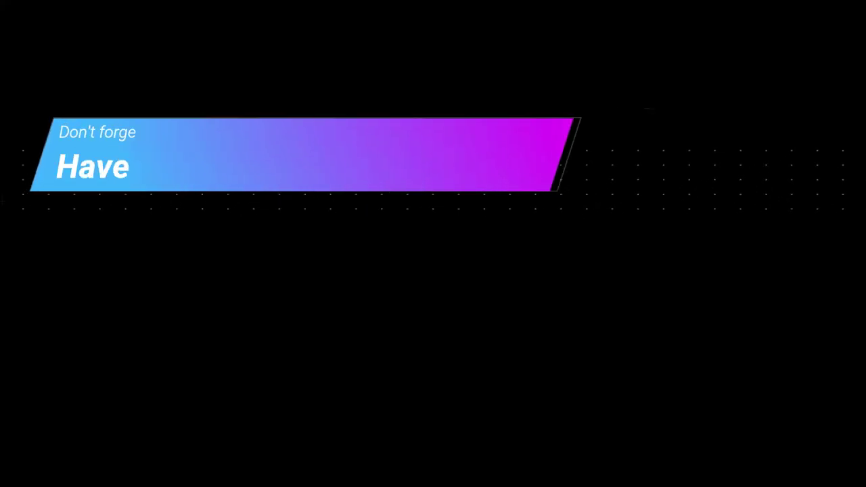